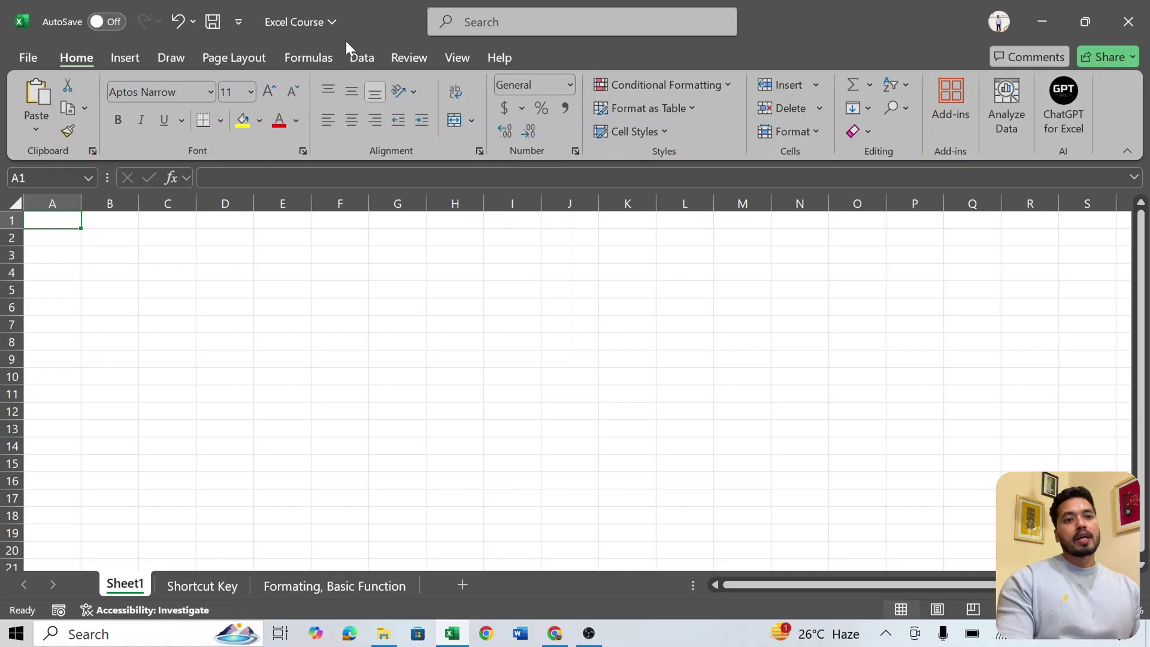
# Add the Email command to the Quick Access Toolbar and remove it again.
pyautogui.click(243, 22)
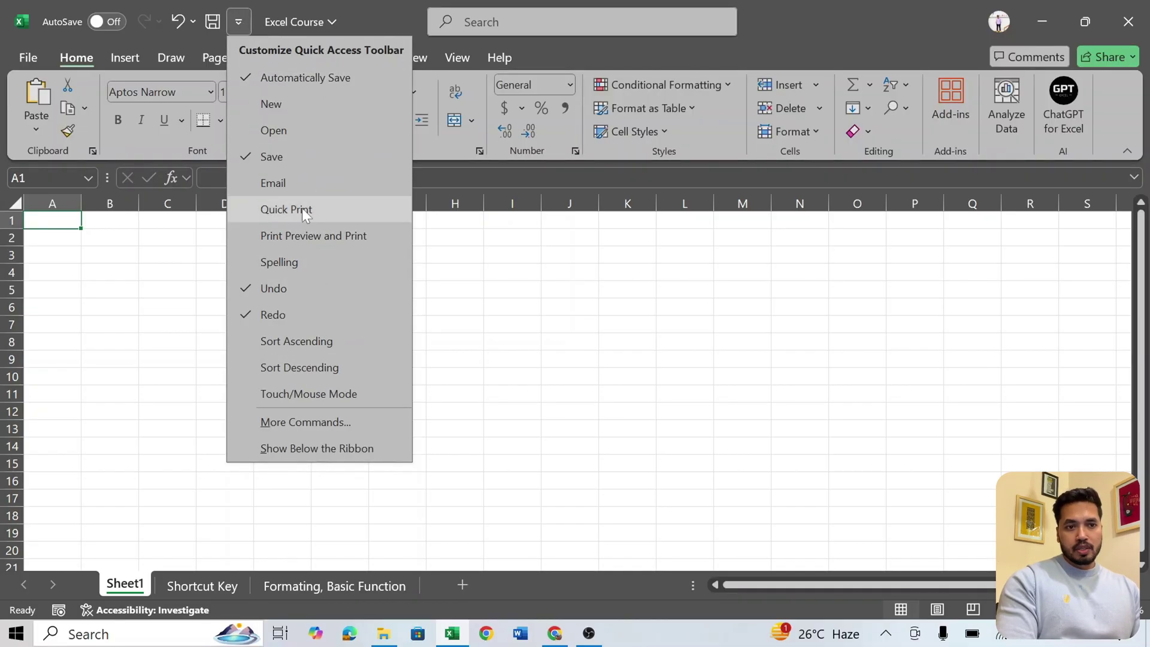
pyautogui.click(281, 183)
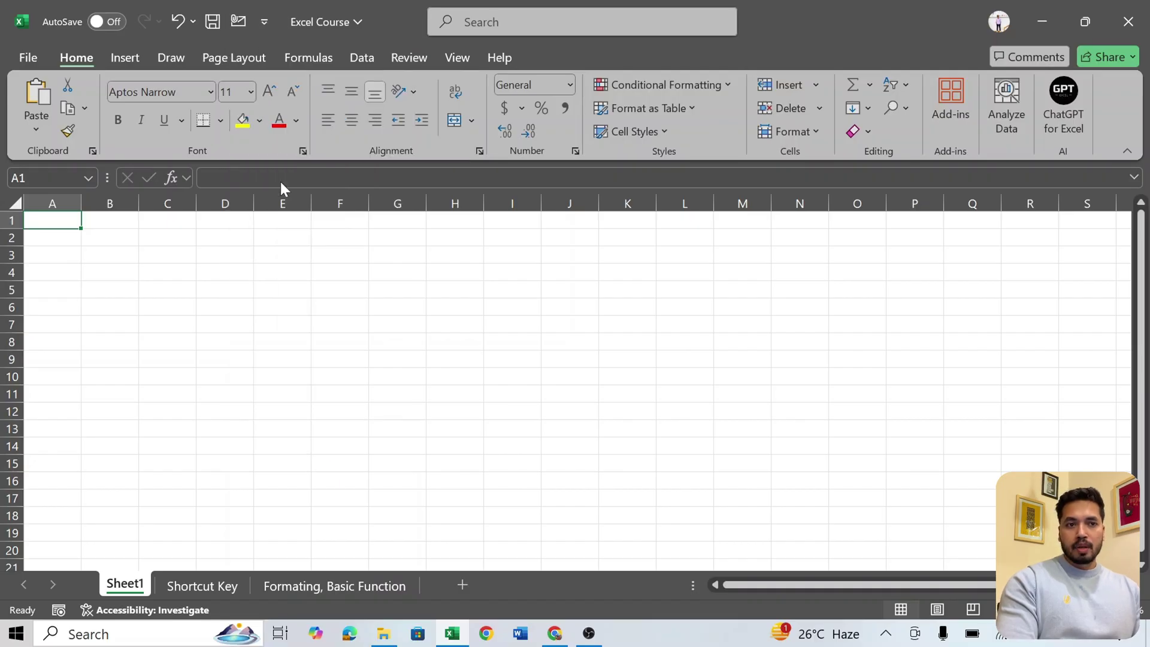
pyautogui.click(262, 22)
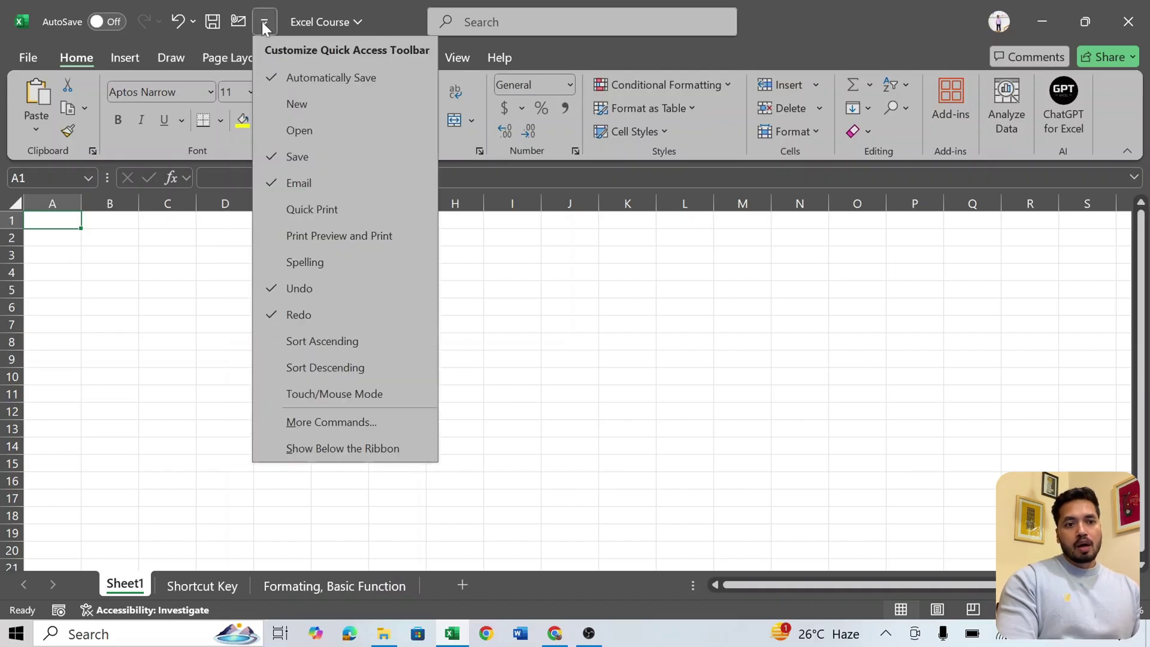
pyautogui.click(306, 182)
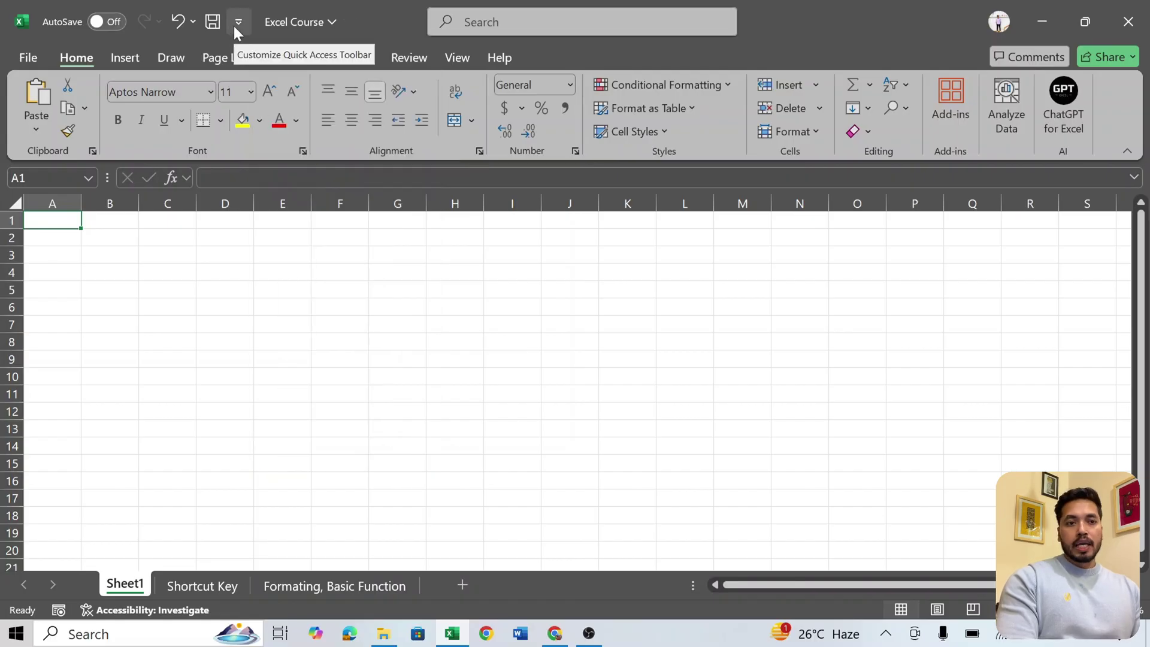
# Add the Save As command from the Popular Commands list to the Quick Access Toolbar for all documents.
pyautogui.click(238, 22)
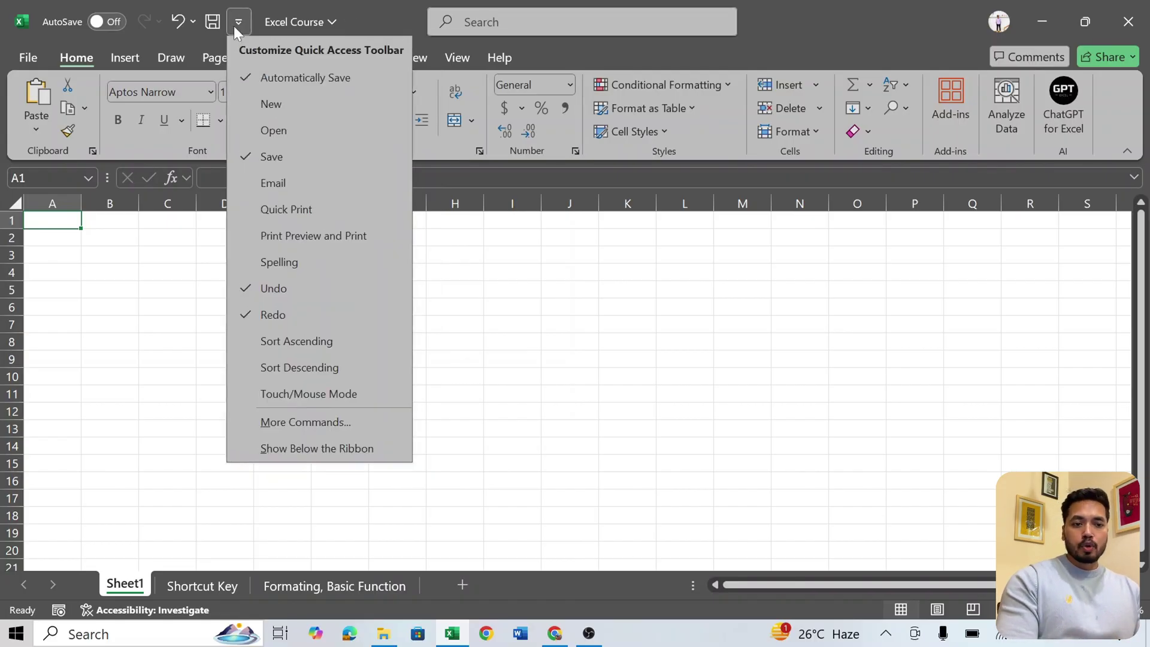
pyautogui.click(297, 421)
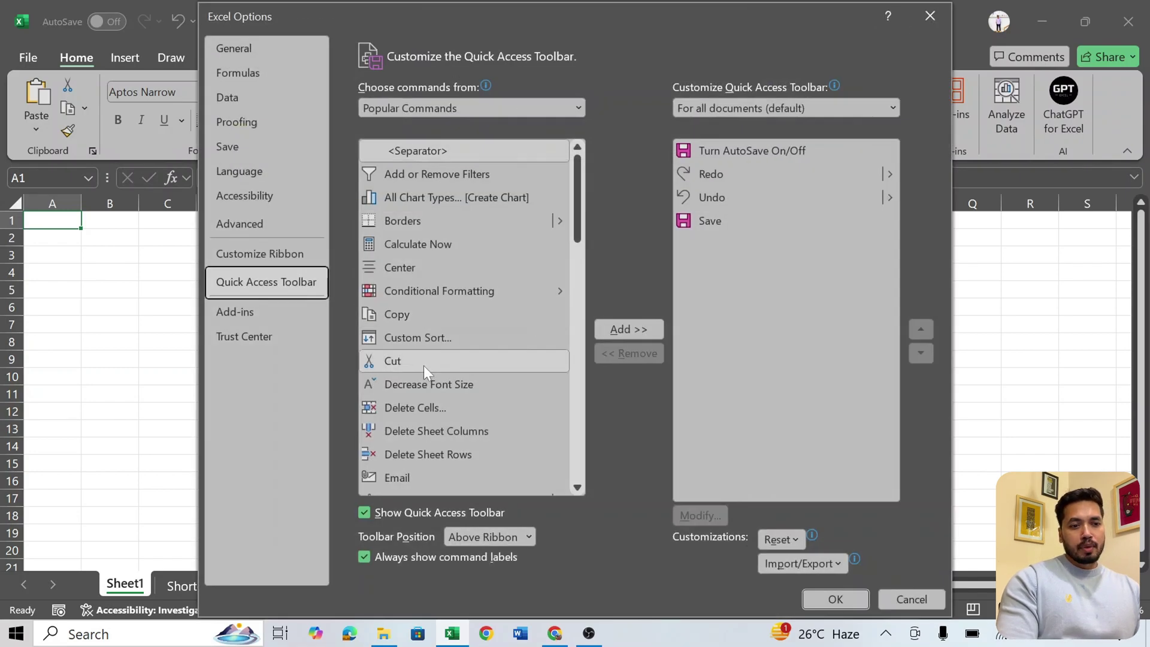
pyautogui.scroll(-7, 423, 365)
pyautogui.scroll(-4, 423, 366)
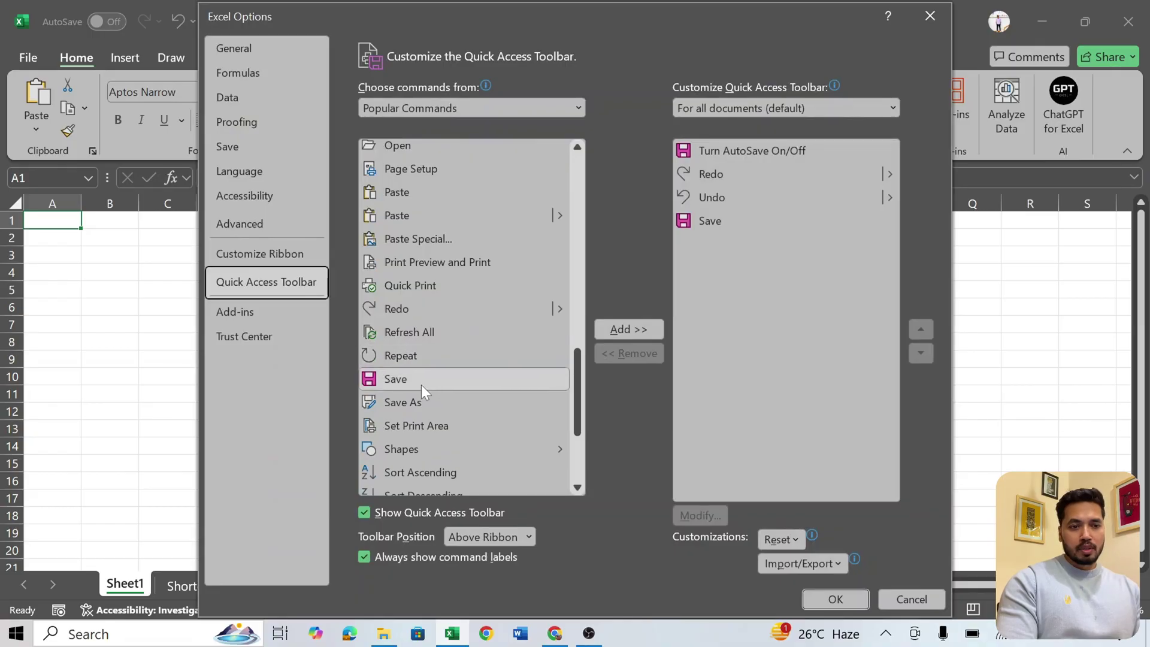
pyautogui.click(419, 403)
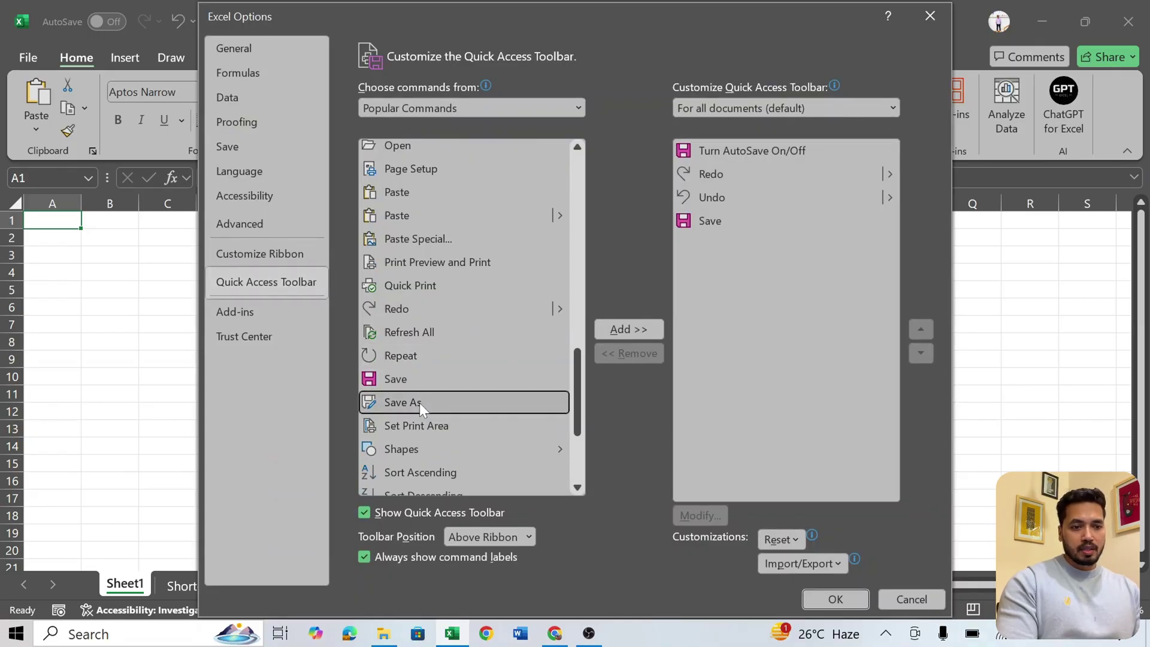
pyautogui.click(622, 328)
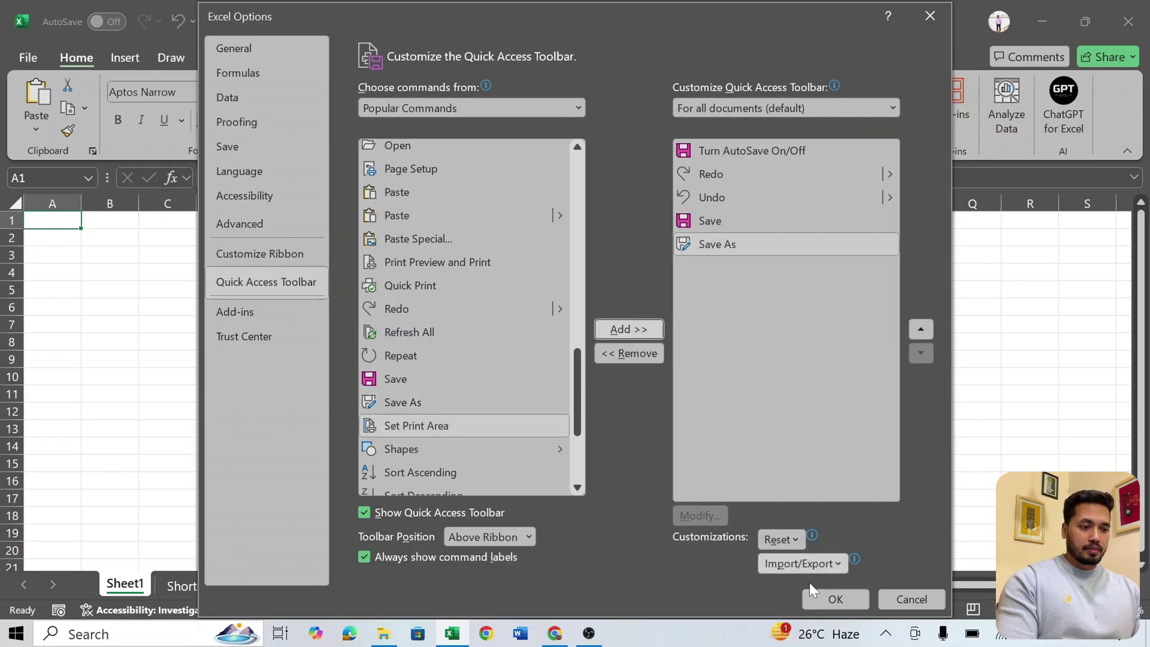
pyautogui.click(818, 600)
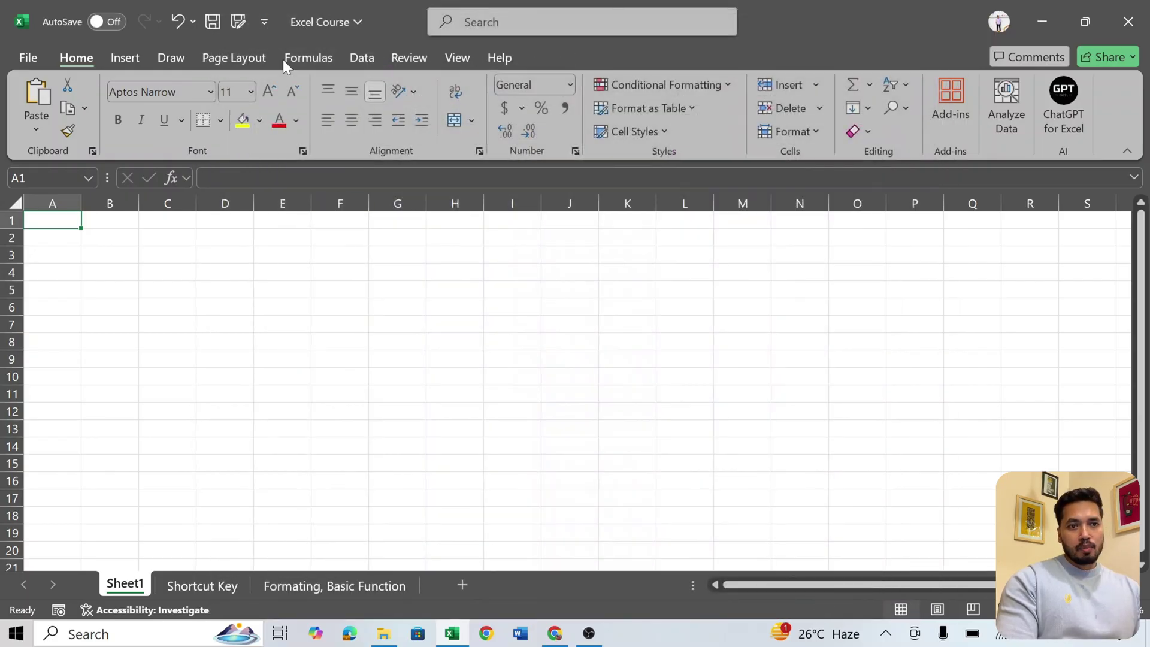
# Remove the Save As command from the Quick Access Toolbar in the toolbar customization options.
pyautogui.click(263, 24)
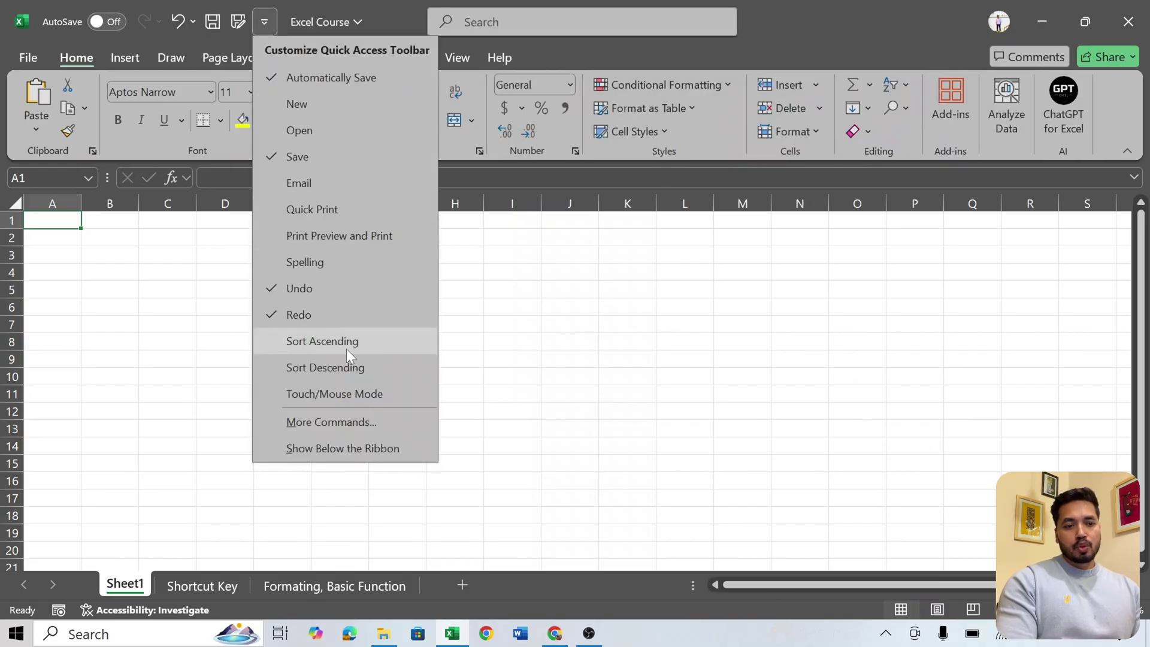
pyautogui.click(349, 418)
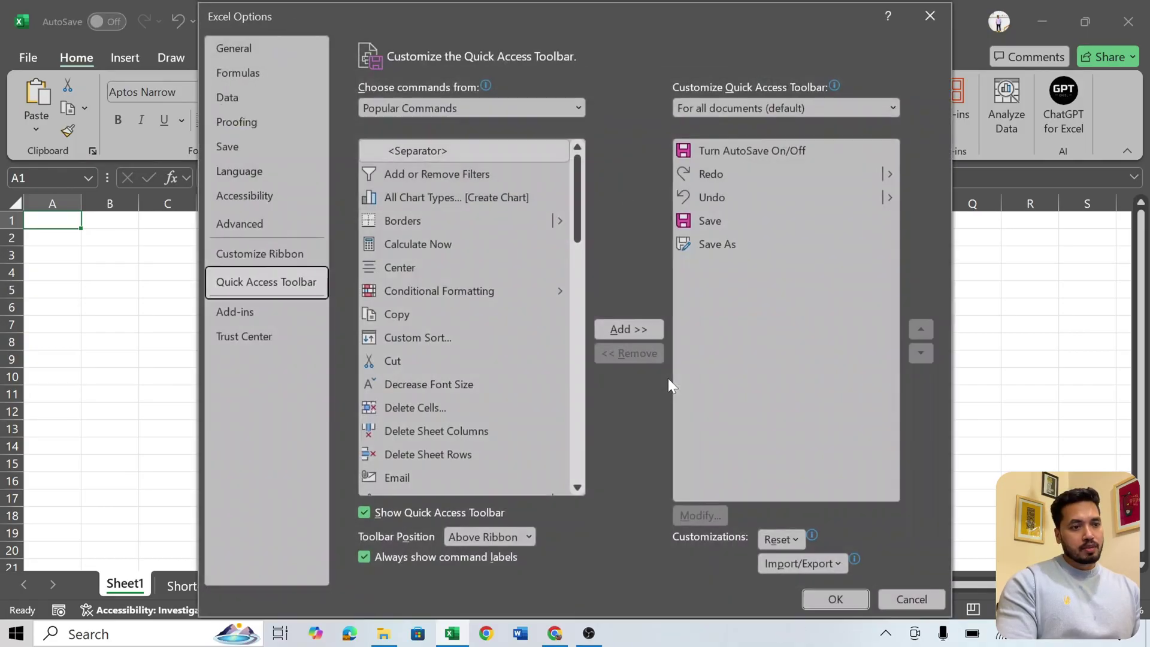
pyautogui.click(703, 242)
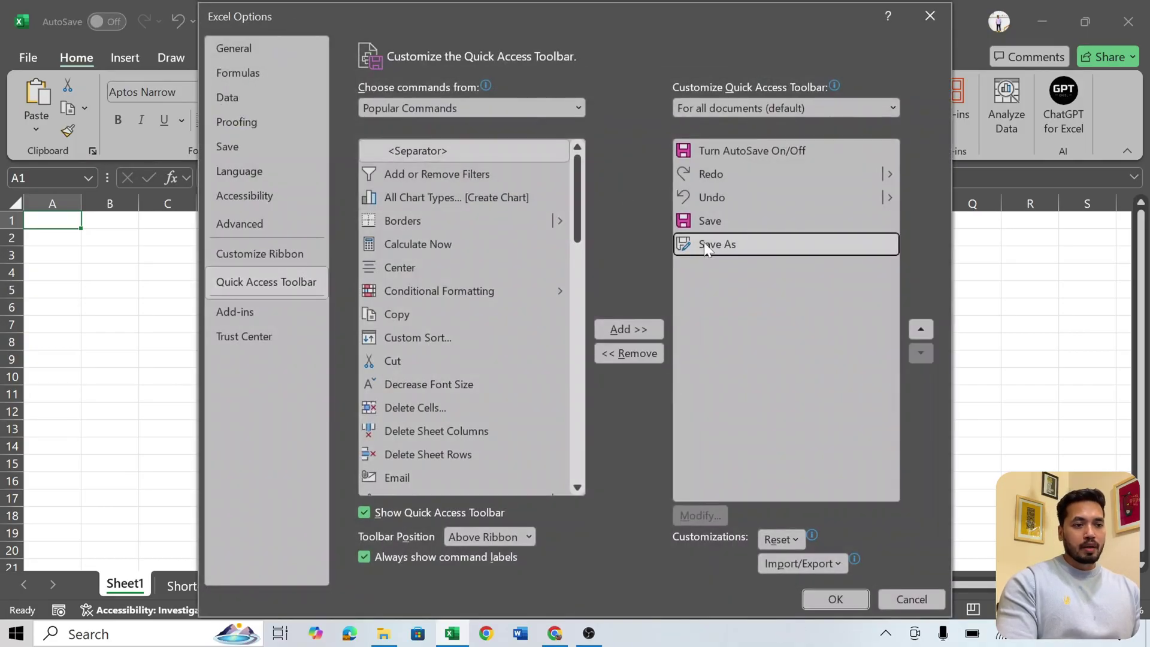
pyautogui.click(638, 353)
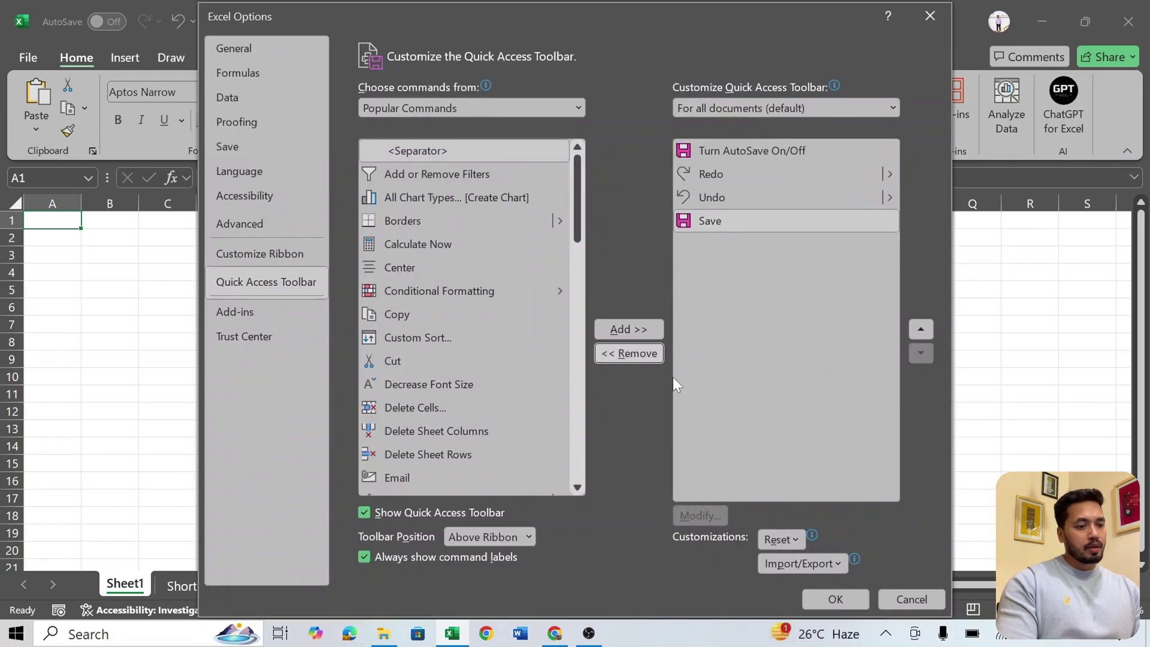
pyautogui.click(836, 598)
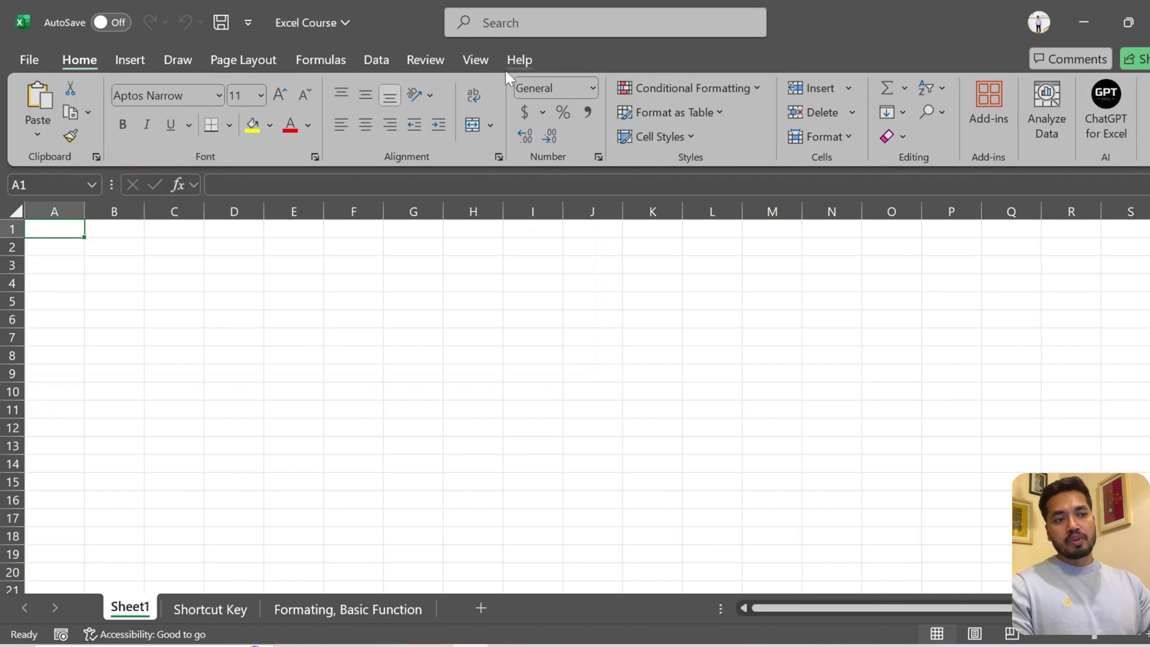
# Enable the Developer tab in the ribbon customization options and display its commands.
pyautogui.rightClick(87, 67)
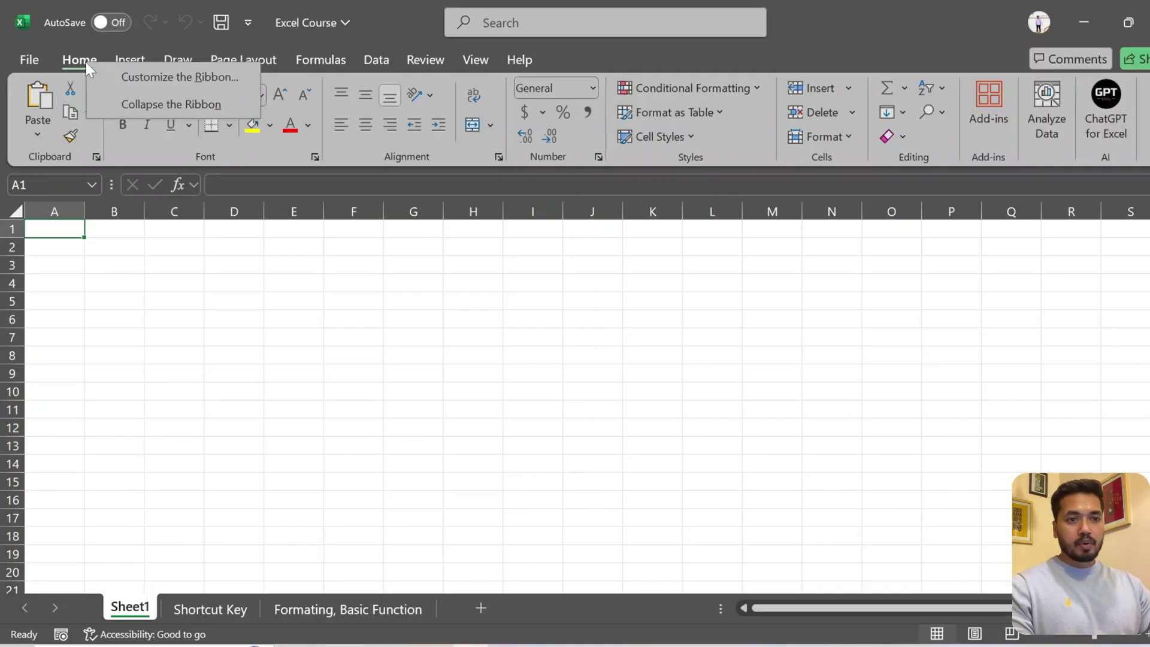
pyautogui.click(199, 78)
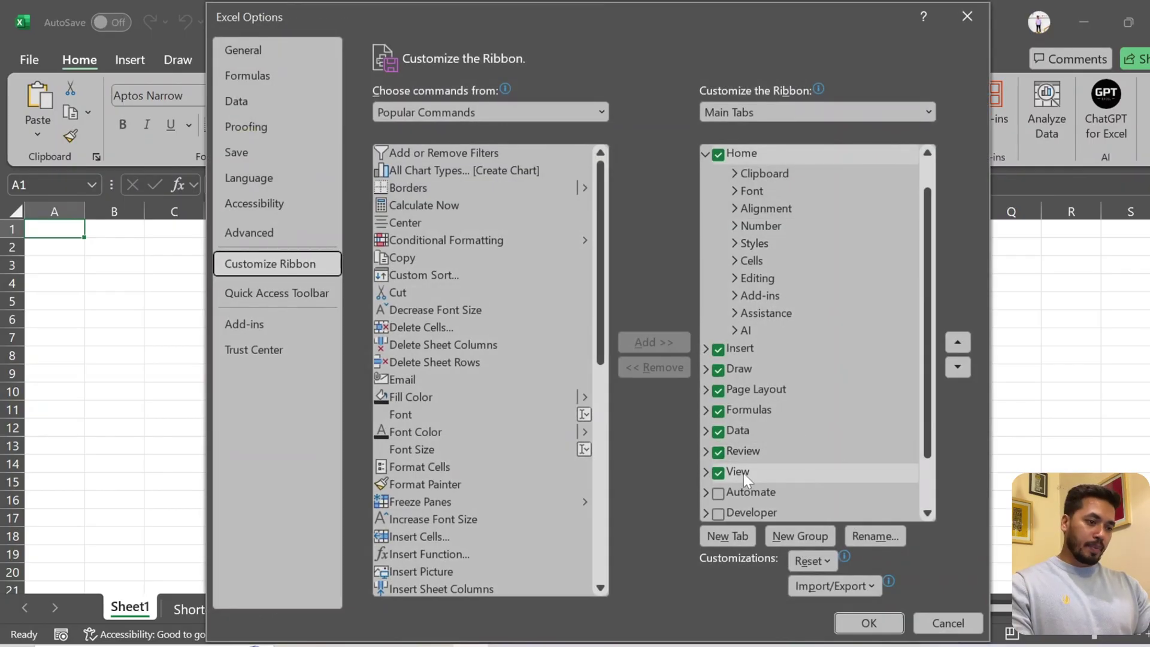
pyautogui.click(719, 514)
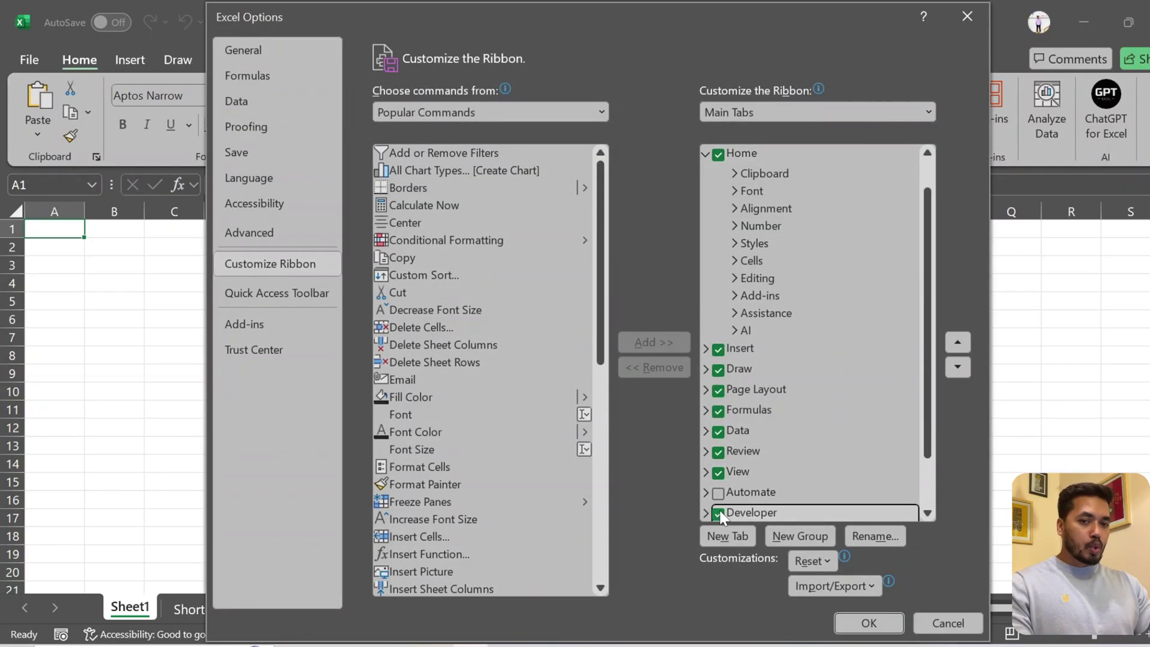
pyautogui.click(867, 625)
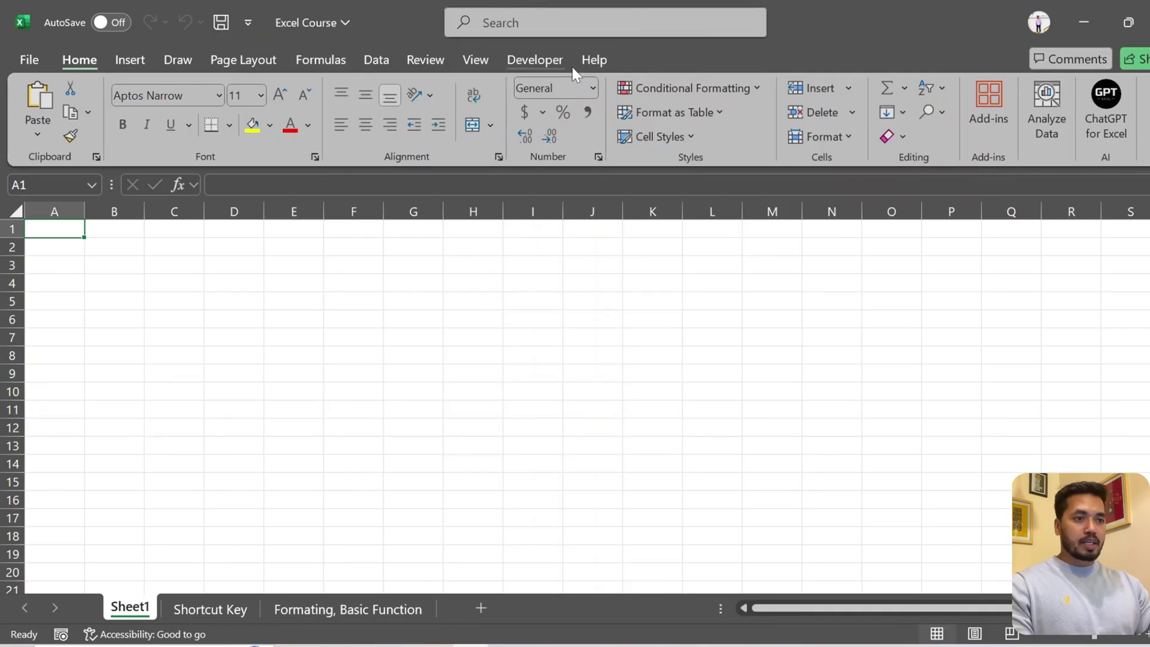
pyautogui.click(542, 64)
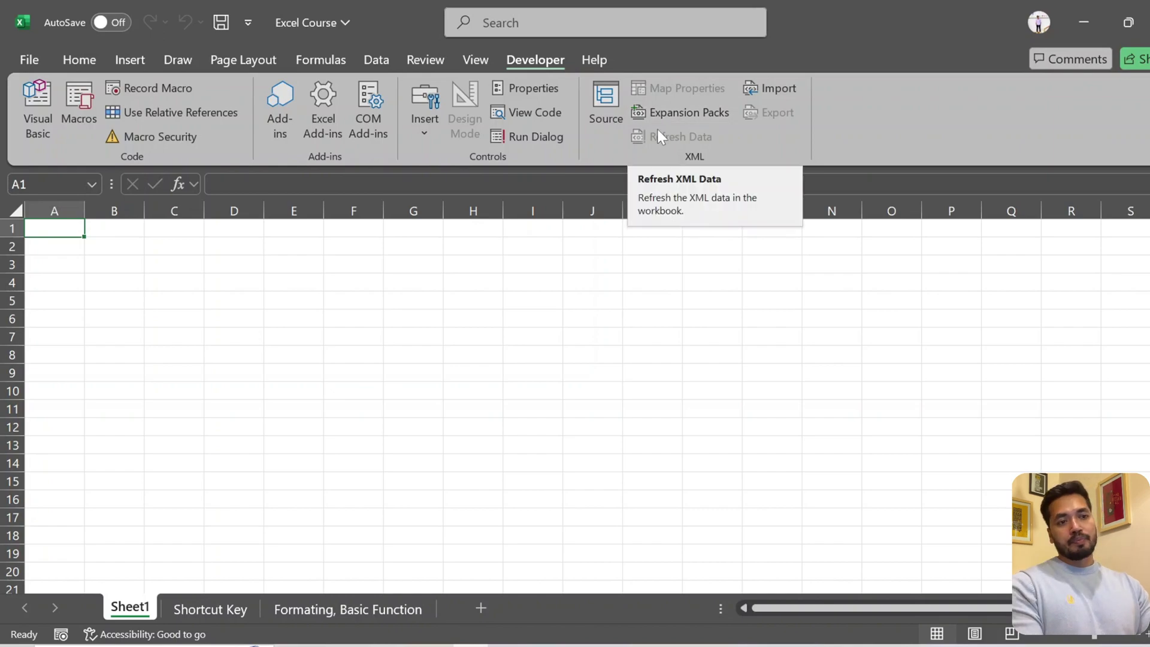
# Collapse and restore the ribbon twice, first directly from the Developer tab and a second time with the Collapse the Ribbon option.
pyautogui.doubleClick(540, 64)
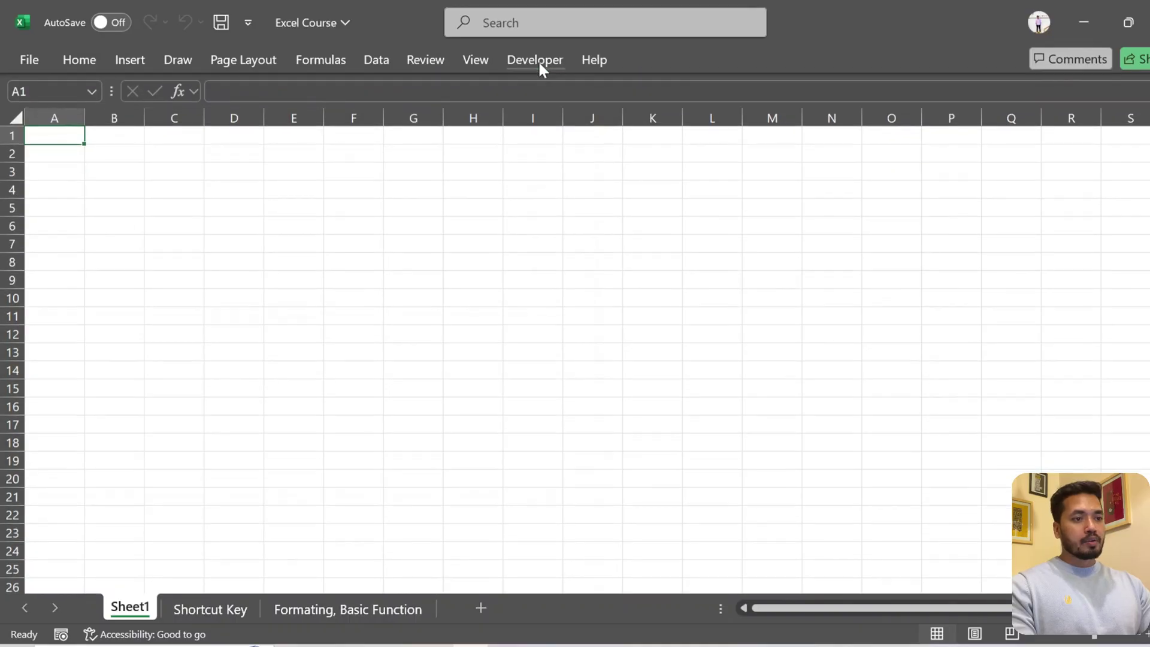
pyautogui.doubleClick(539, 63)
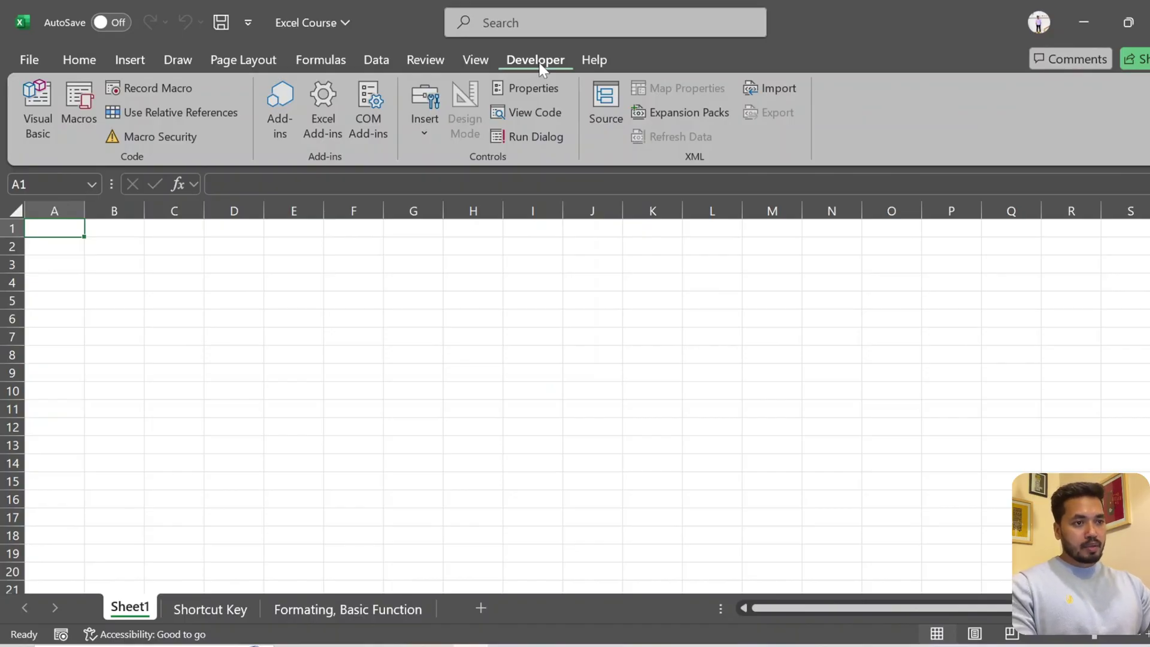
pyautogui.rightClick(539, 62)
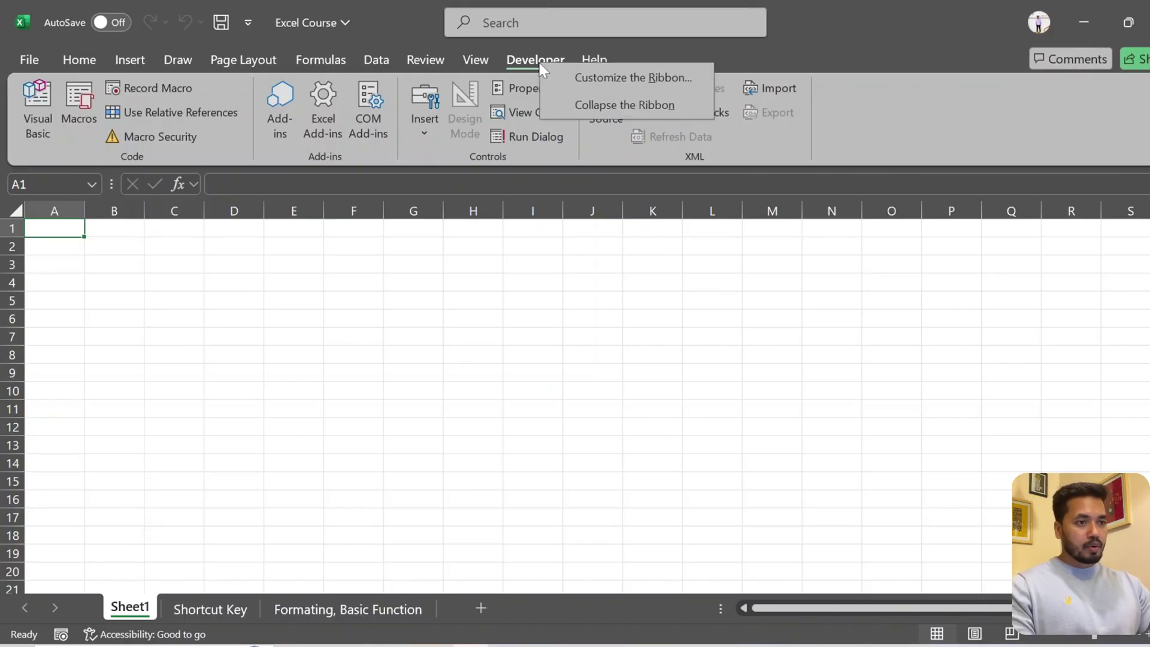
pyautogui.click(599, 107)
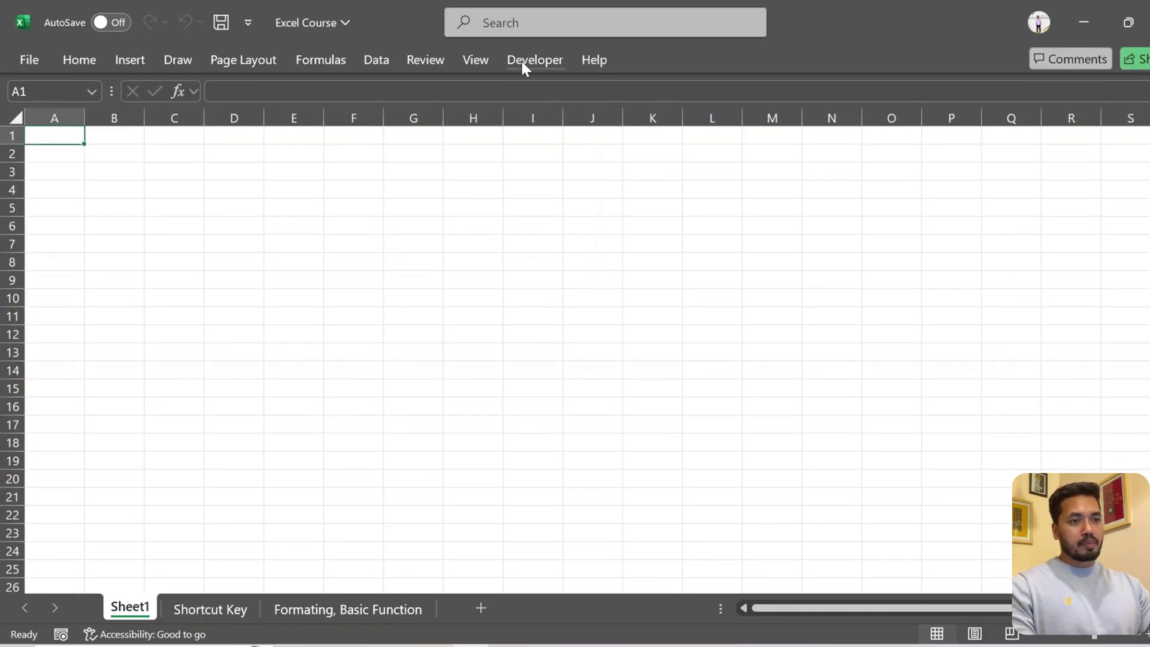
pyautogui.rightClick(522, 63)
pyautogui.click(577, 103)
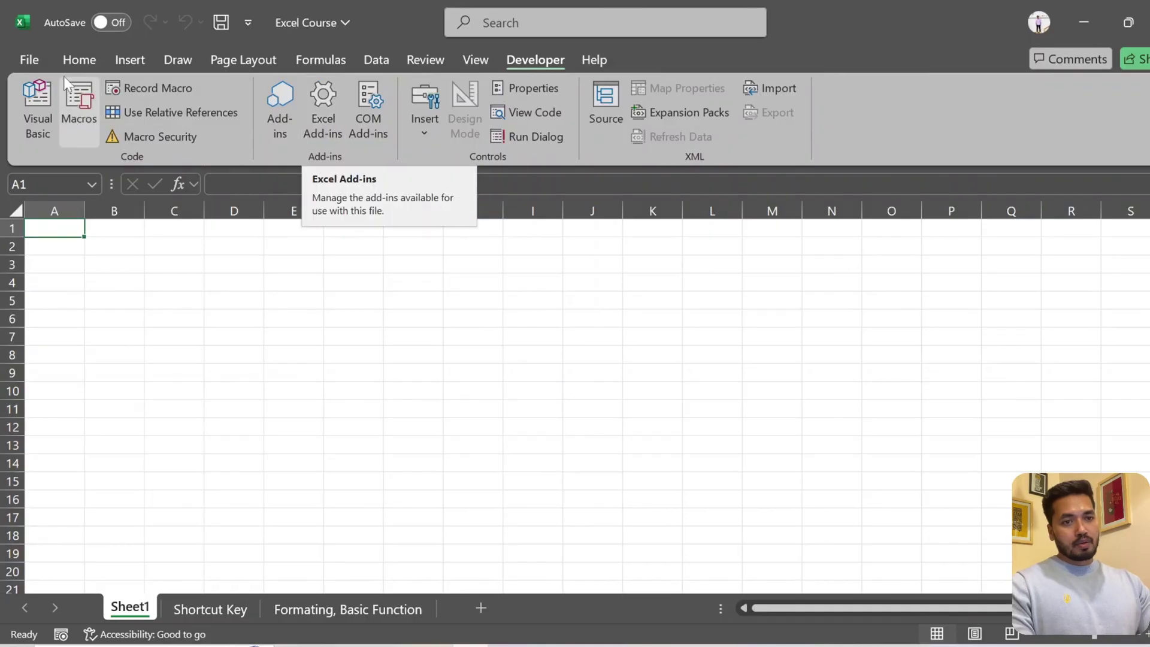
# Review the command groups on the Home and Insert ribbon tabs.
pyautogui.click(78, 63)
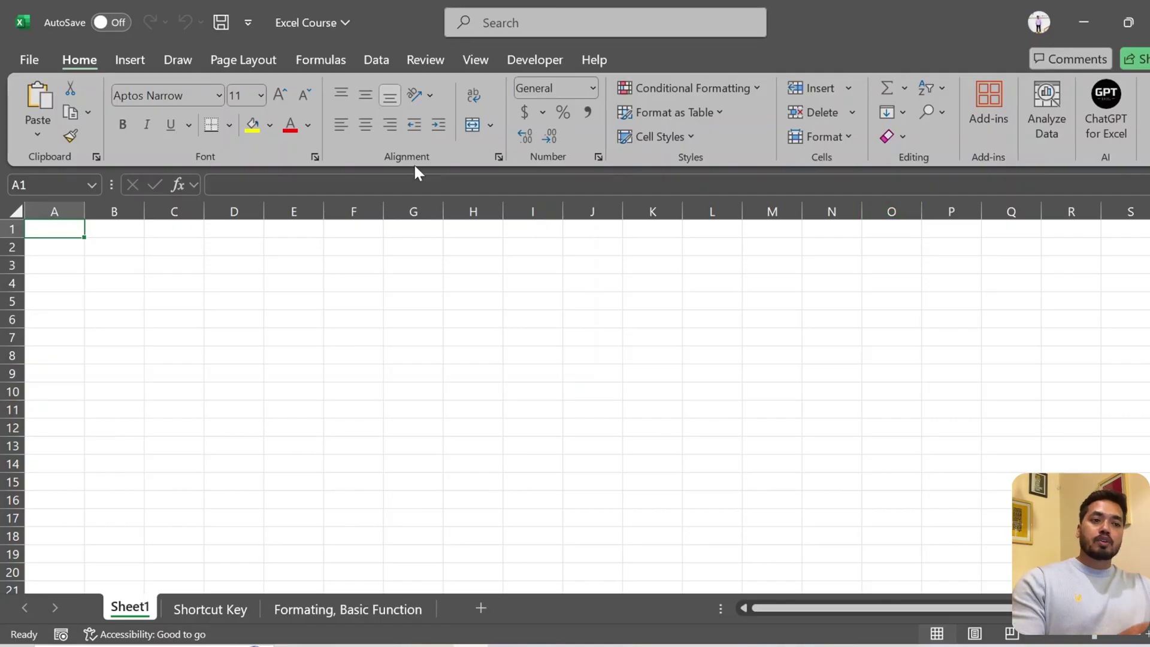
pyautogui.click(365, 125)
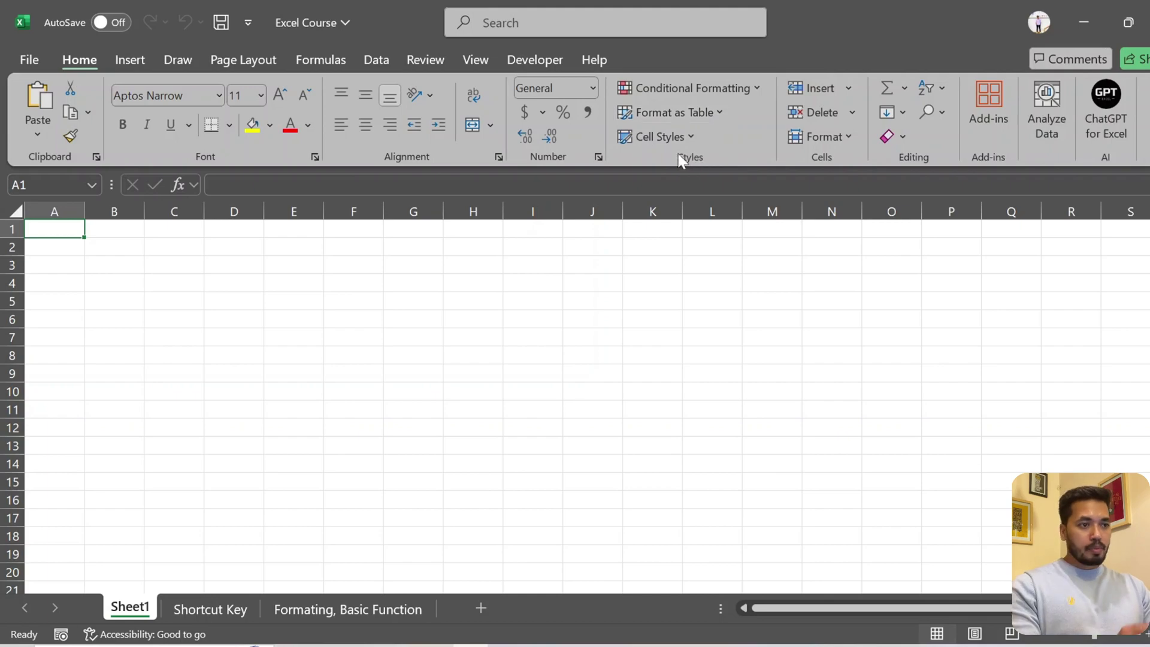
pyautogui.click(136, 60)
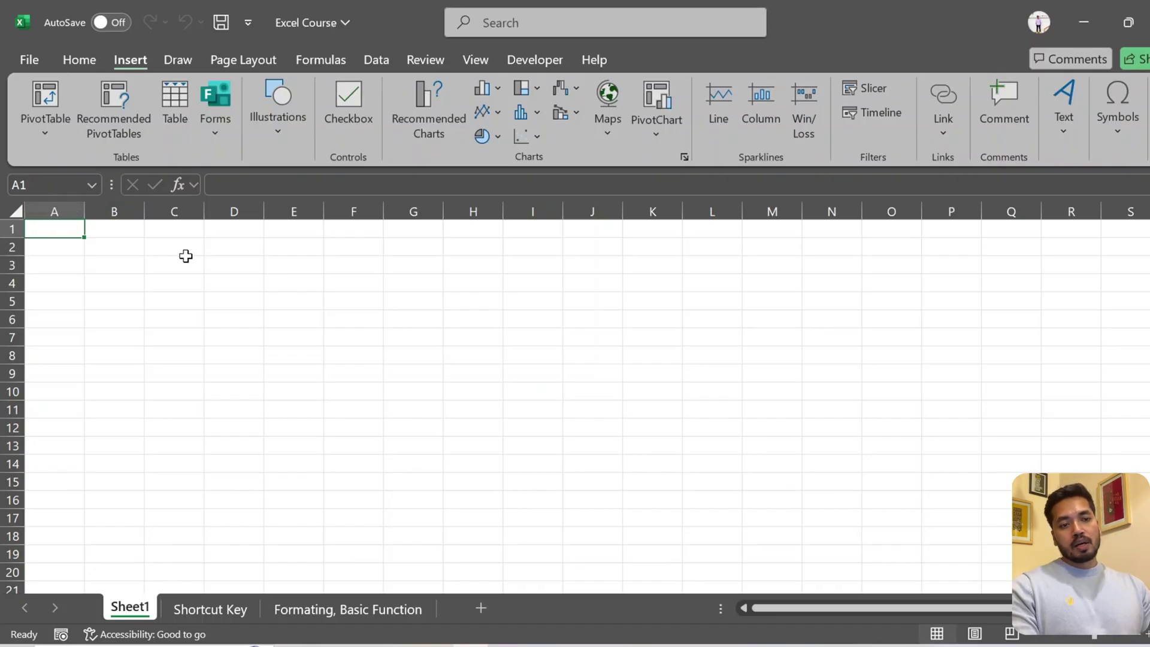
# Select cell C7 and after it cell E8, checking each cell's address in the Name Box.
pyautogui.click(188, 336)
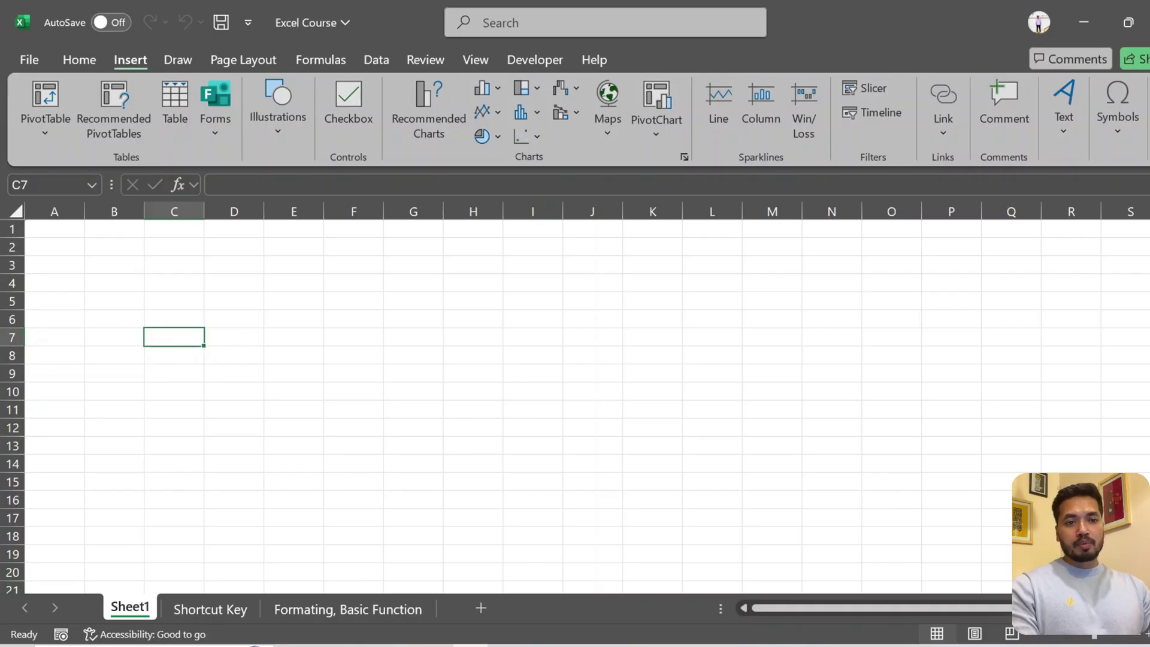
pyautogui.click(281, 358)
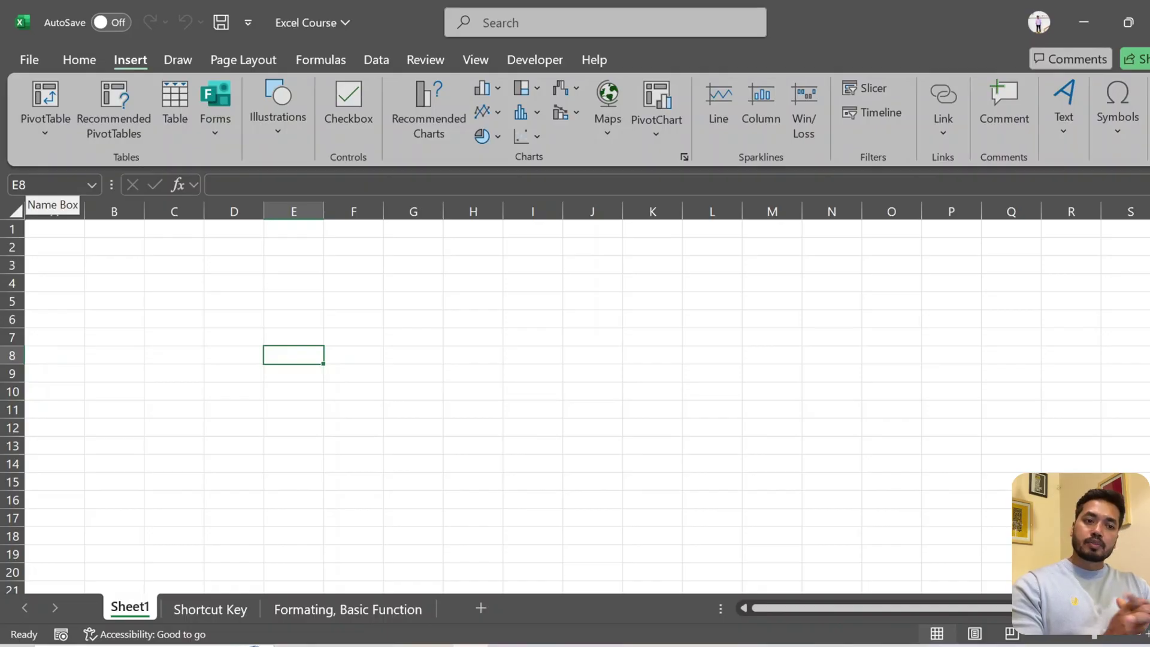
# Start inserting the COUNT function in cell E8 and cancel it without entering any arguments.
pyautogui.click(178, 185)
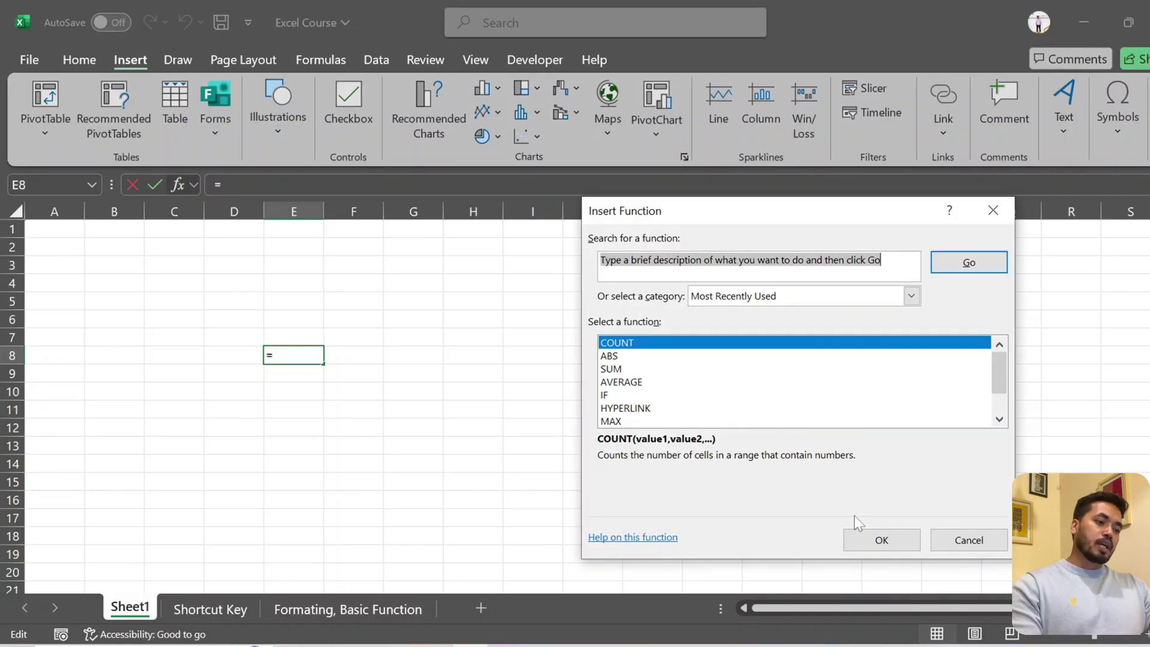
pyautogui.click(896, 542)
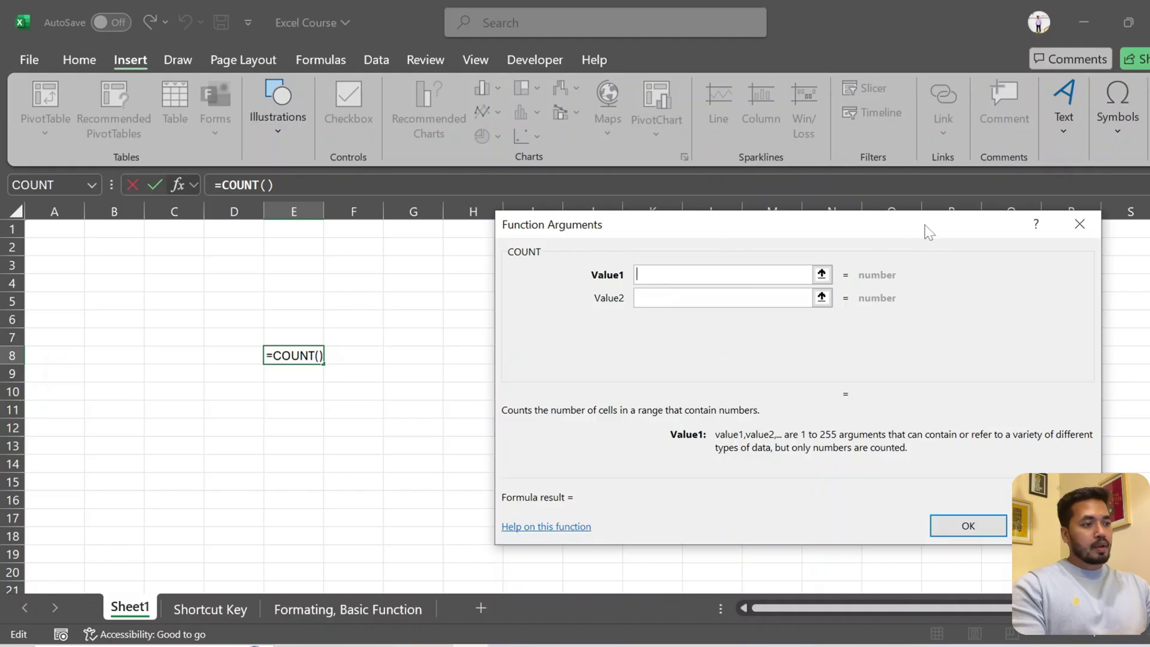
pyautogui.click(1080, 225)
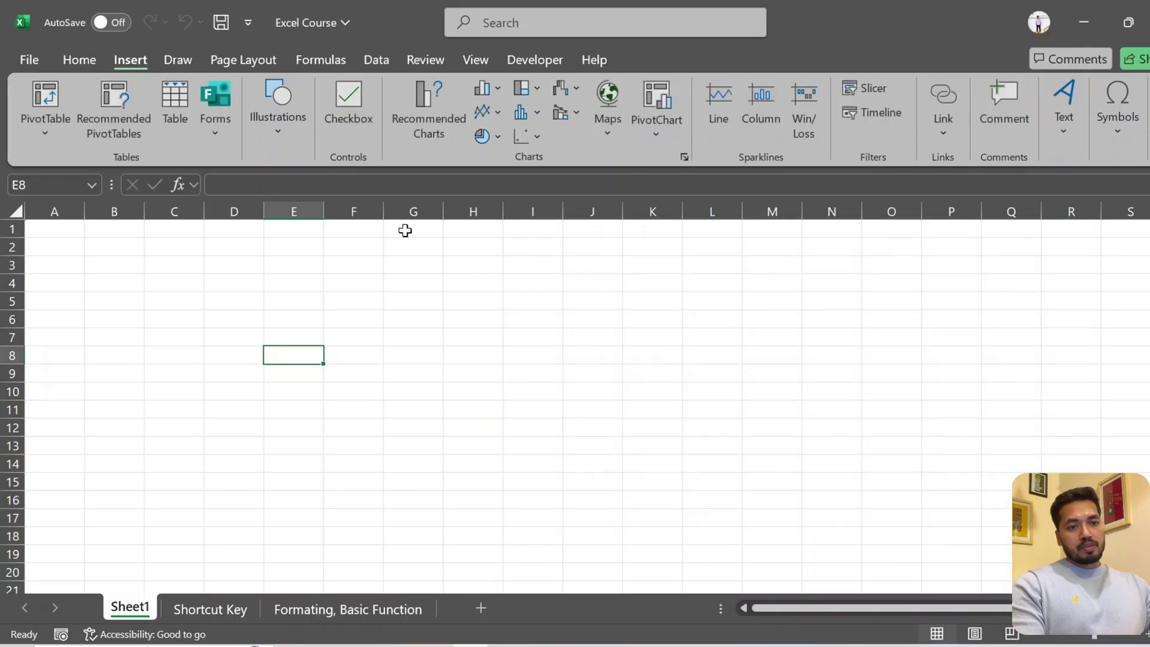
# Enter the text index in cell E8 through the formula bar and reselect the cell.
pyautogui.click(223, 185)
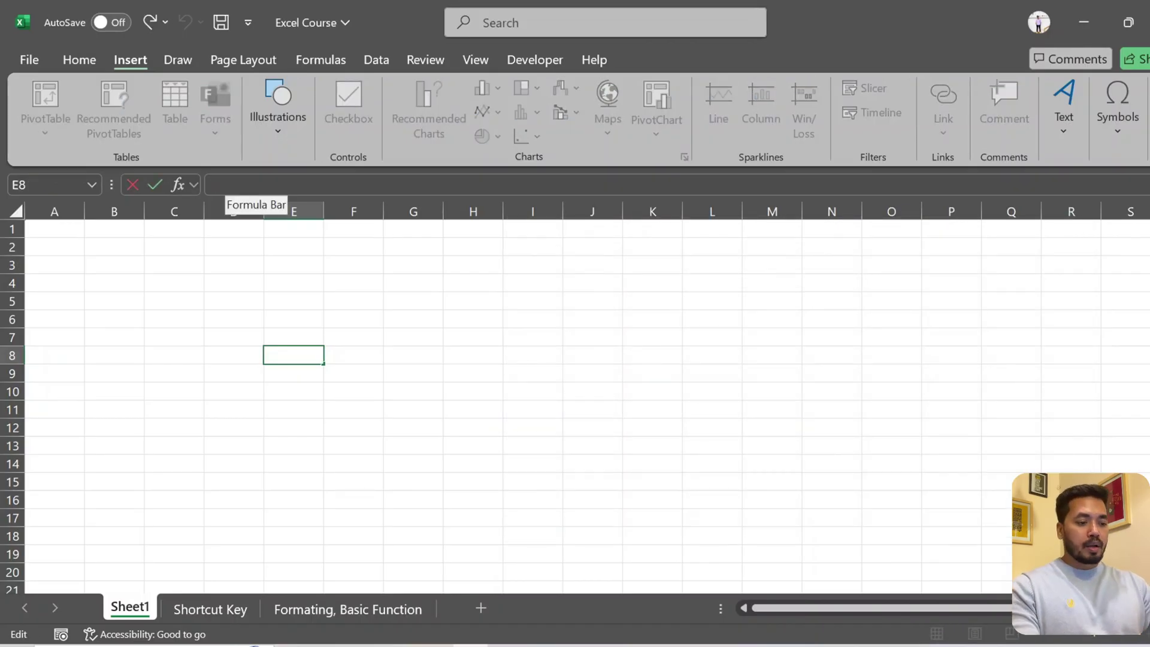
pyautogui.write('i')
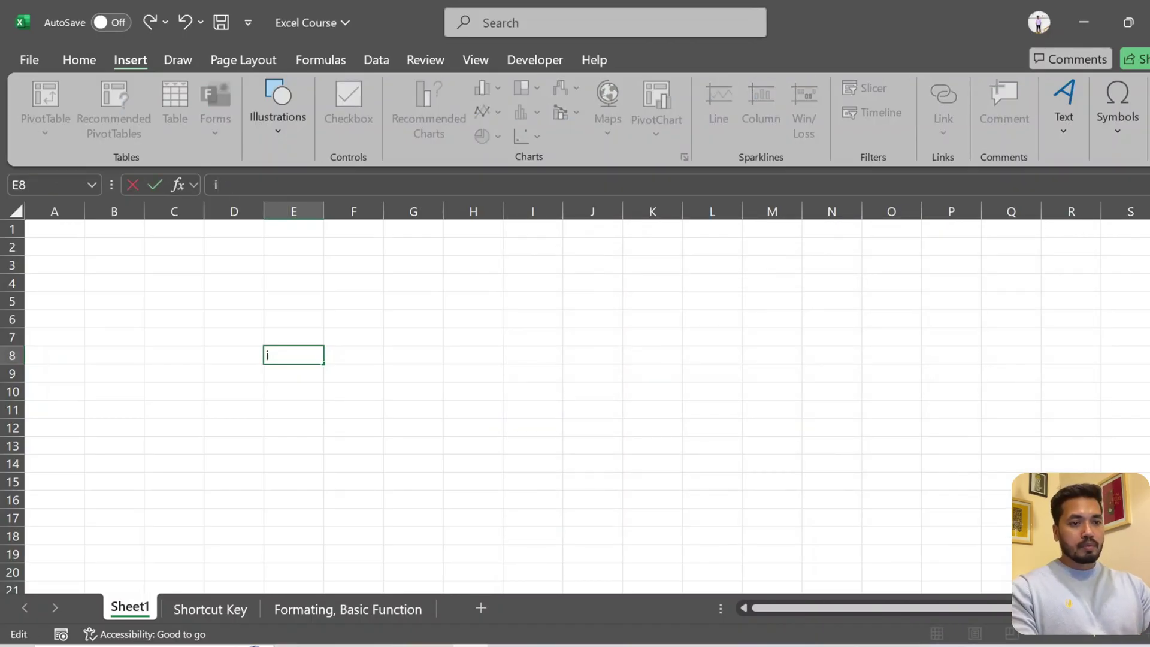
pyautogui.write('ndex')
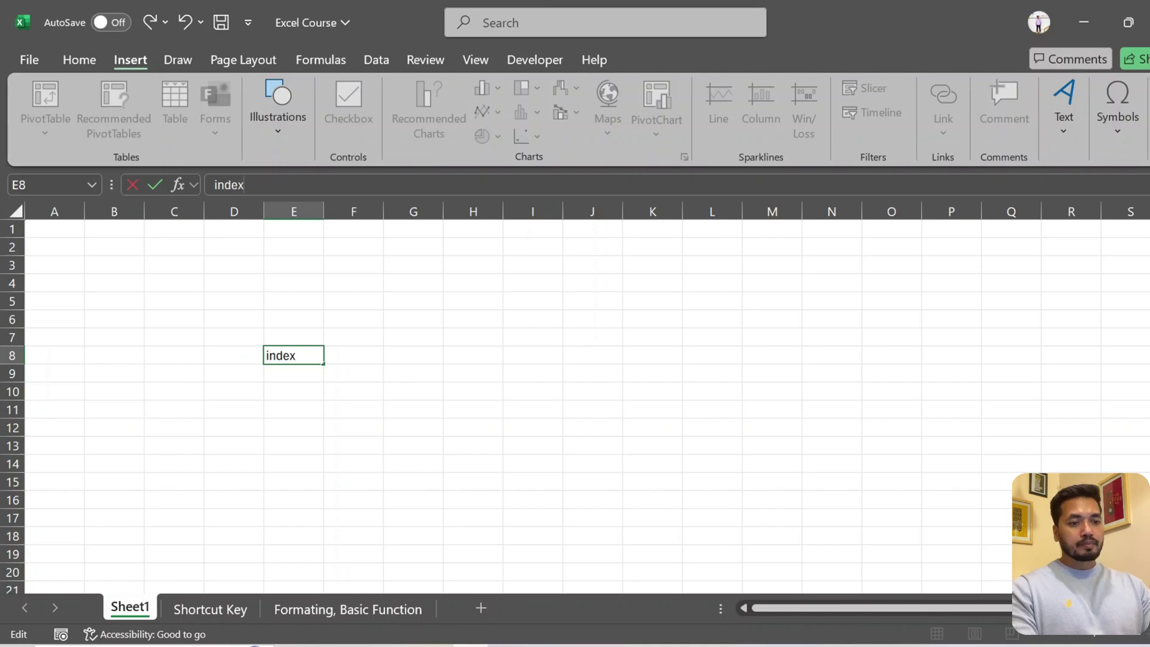
pyautogui.press('Return')
pyautogui.press('Up')
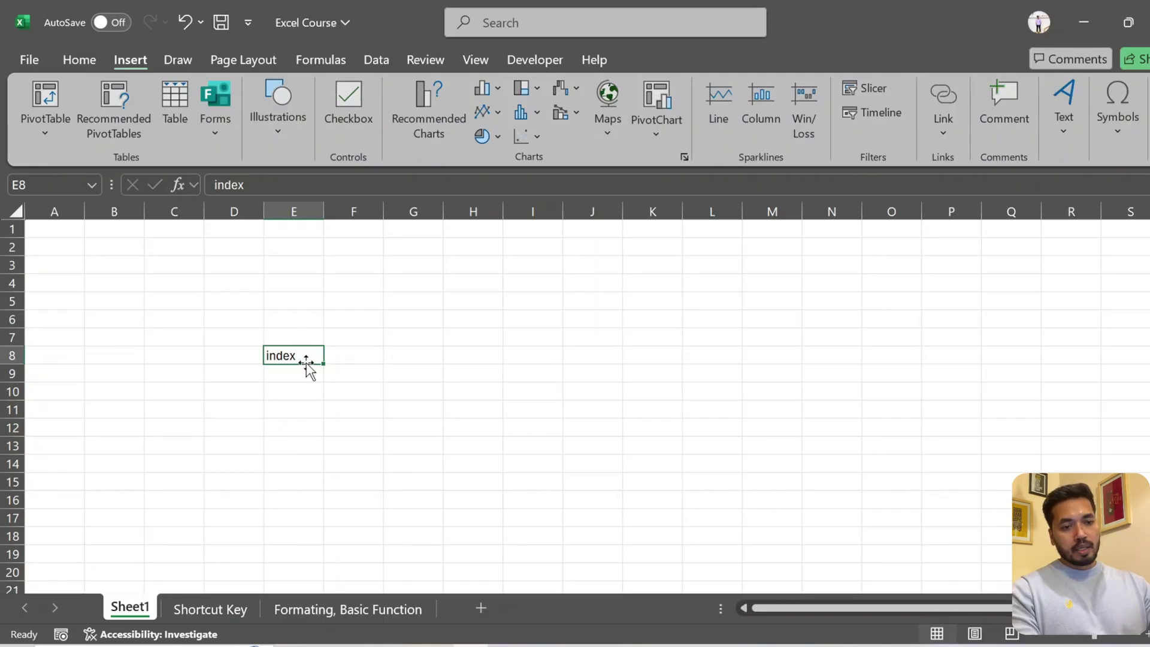
# Try to enter an INDEX formula in cell E8 using the array argument form, leaving all function arguments empty.
pyautogui.write('=')
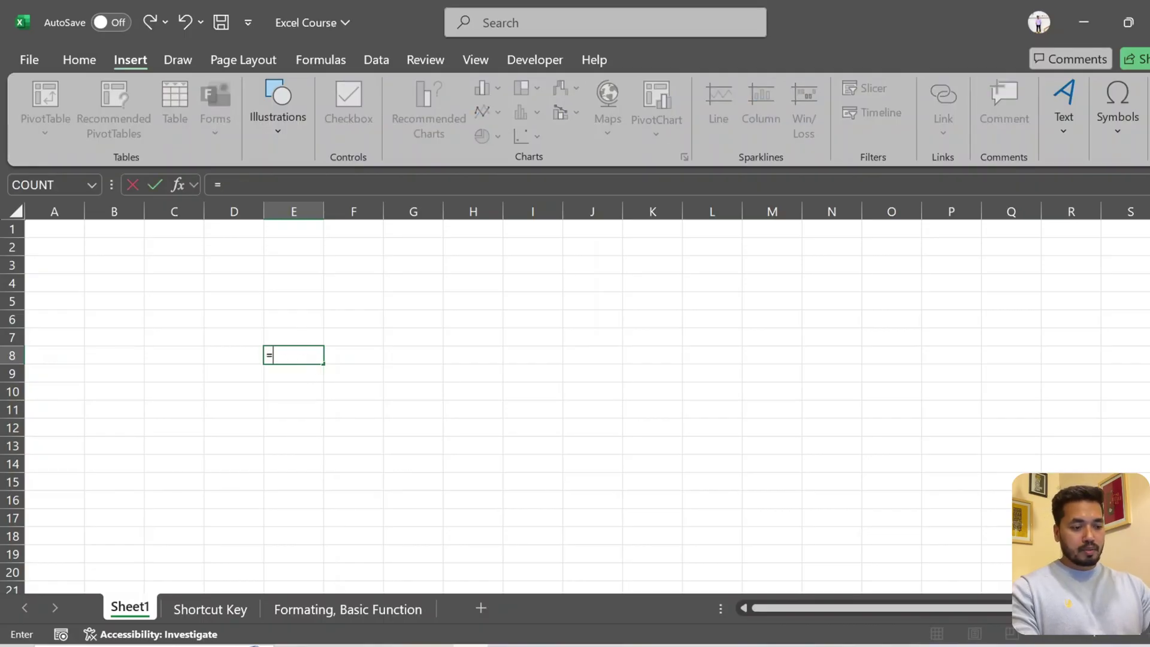
pyautogui.write('ind')
pyautogui.press('Tab')
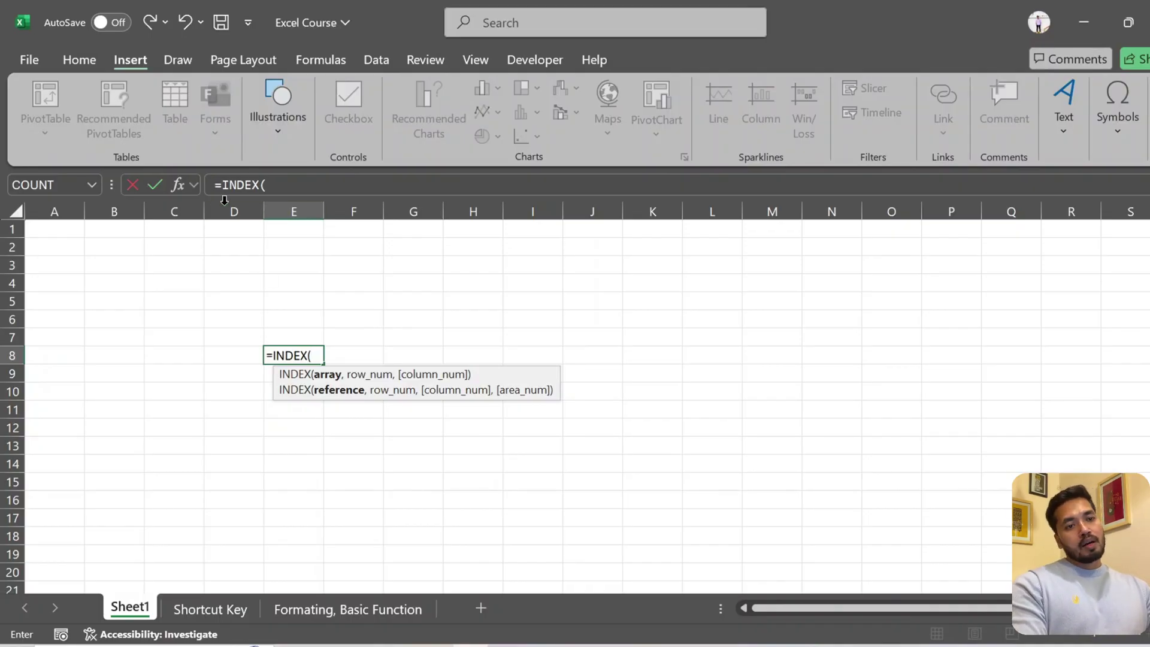
pyautogui.click(178, 188)
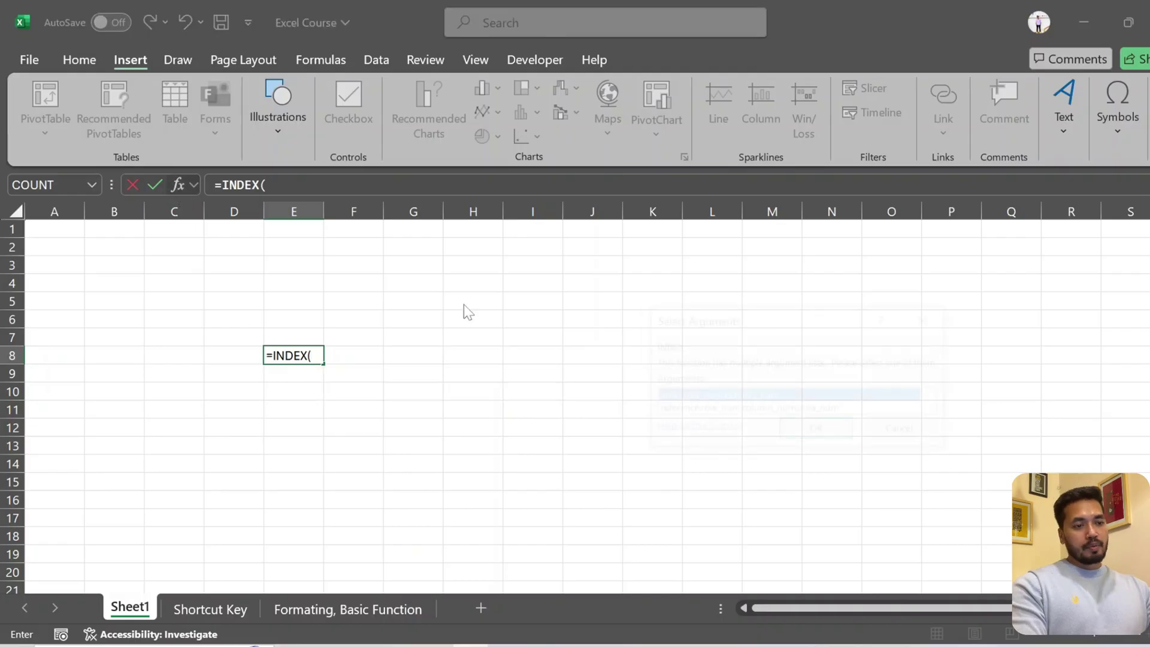
pyautogui.click(818, 432)
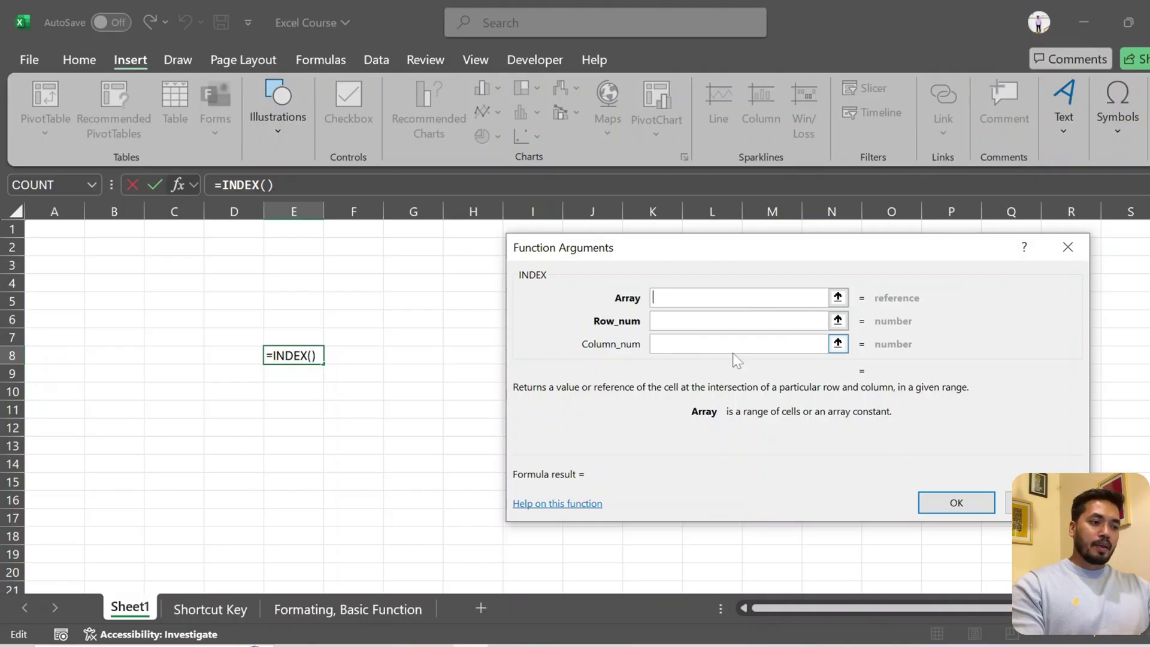
pyautogui.click(958, 508)
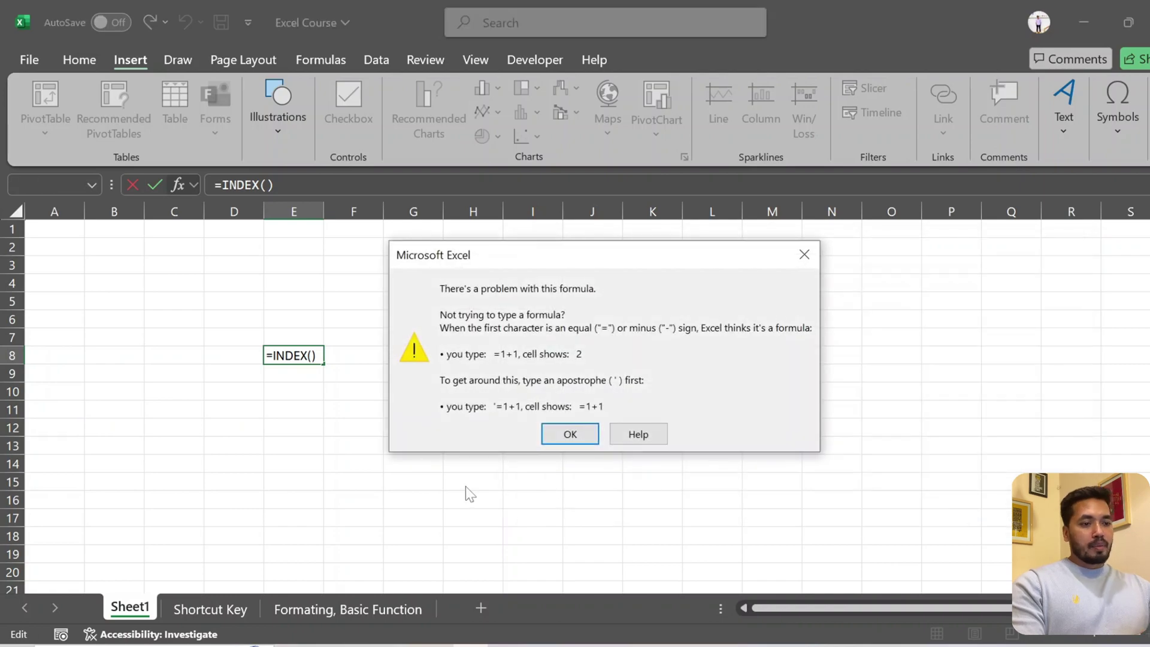
pyautogui.click(592, 431)
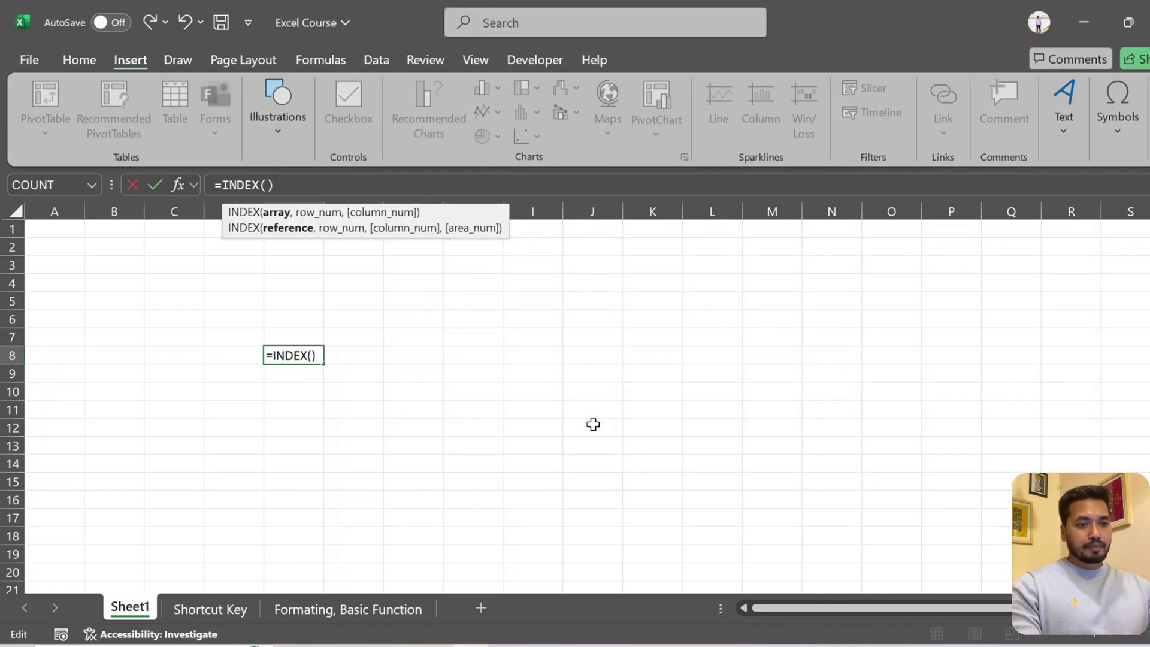
# Clear the INDEX formula from cell E8 and commit the empty cell.
pyautogui.hotkey('ctrl', 'a')
pyautogui.press('BackSpace')
pyautogui.press('Return')
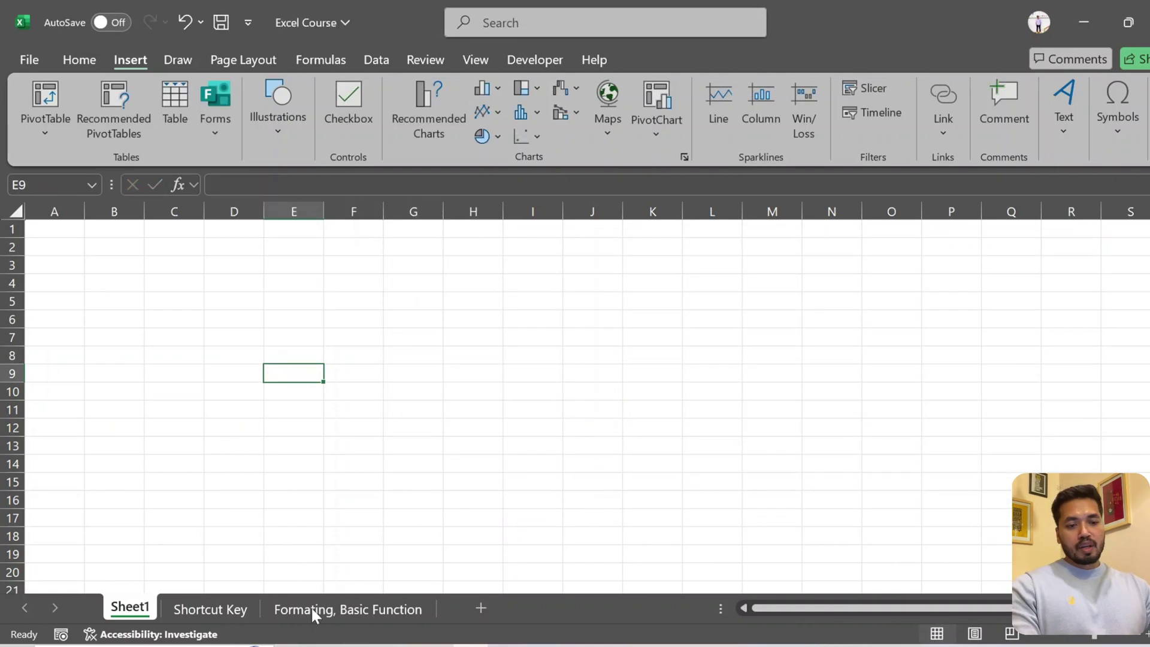
# Rename the Sheet1 worksheet as Intro.
pyautogui.rightClick(142, 612)
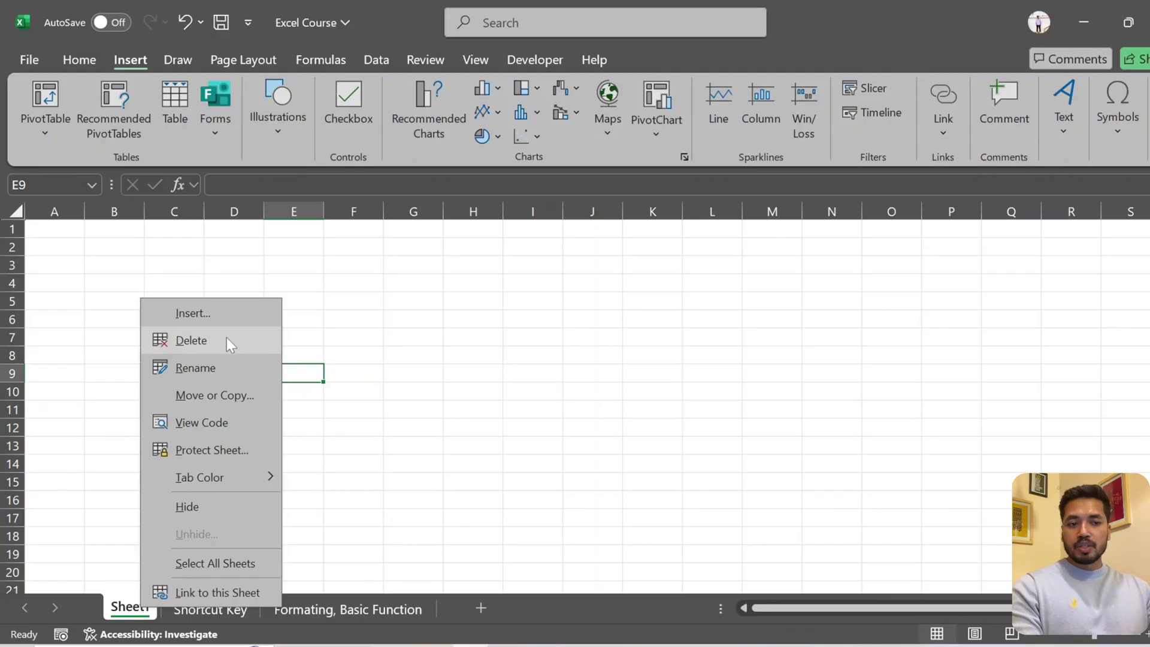
pyautogui.click(232, 367)
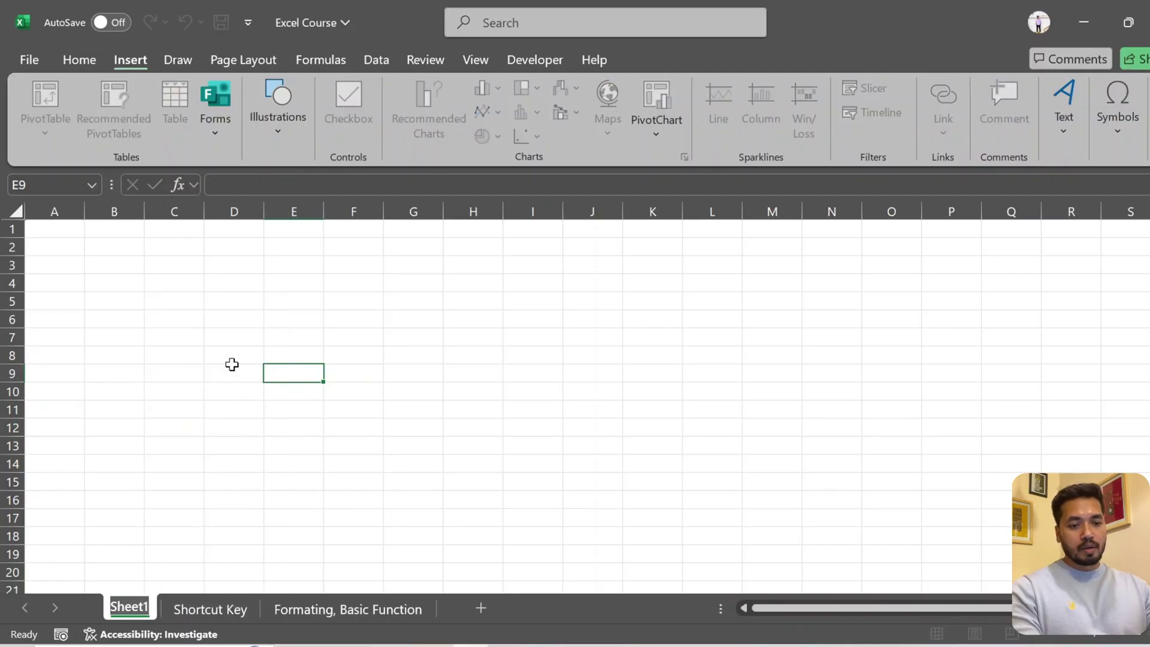
pyautogui.write('Inter')
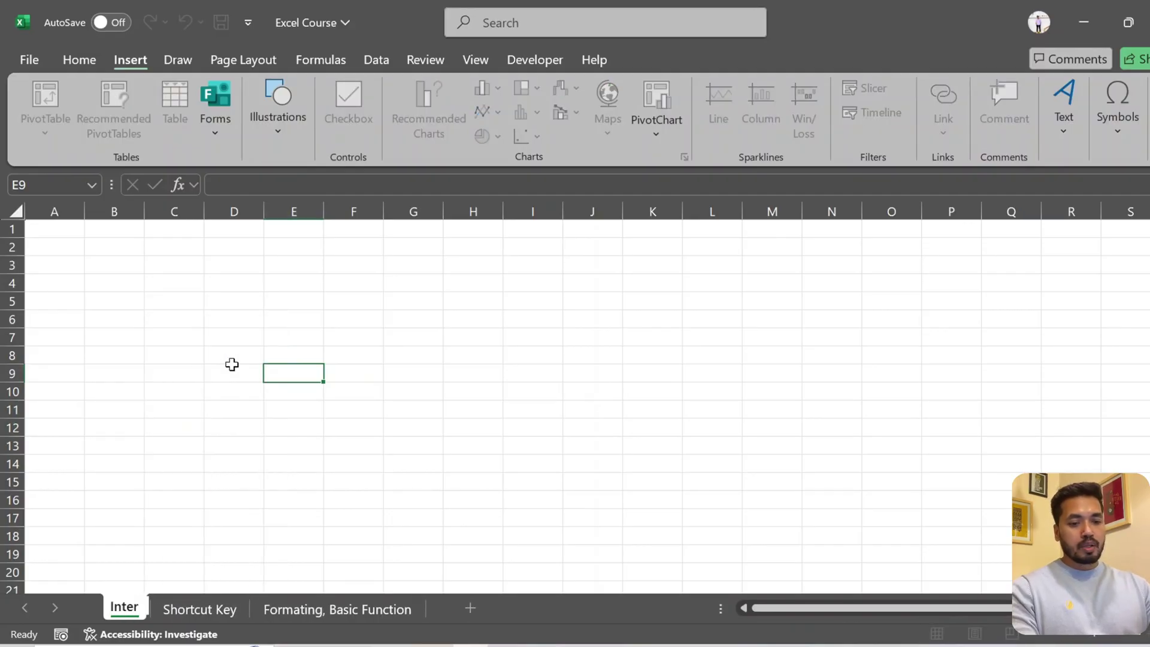
pyautogui.press('BackSpace')
pyautogui.press('BackSpace')
pyautogui.write('ri')
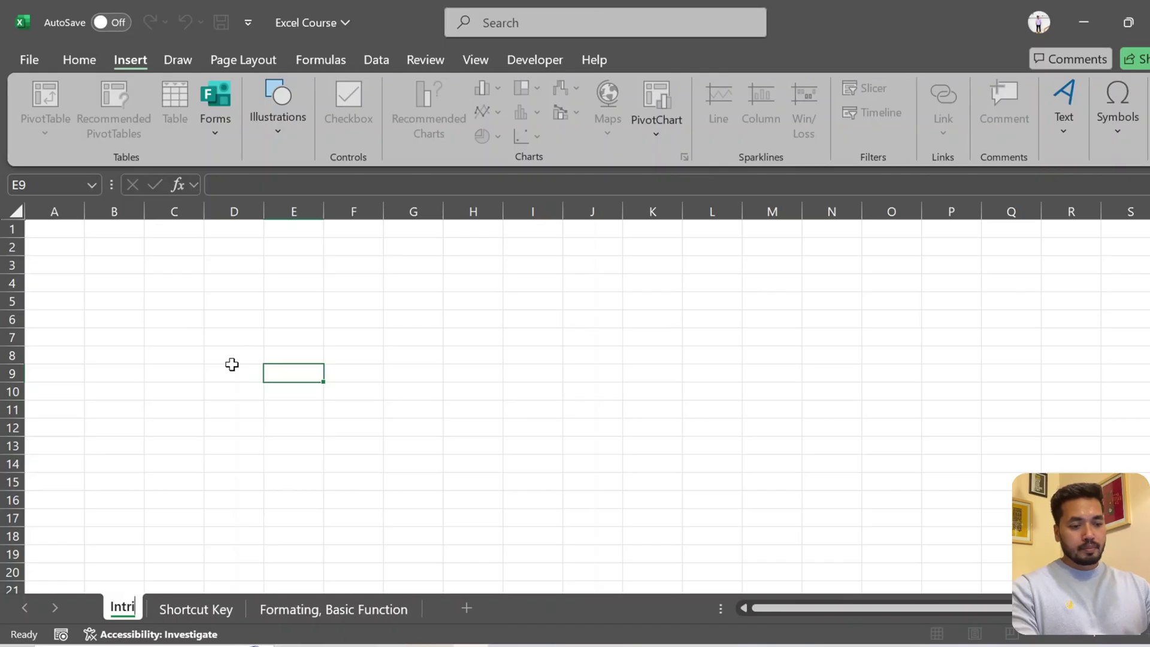
pyautogui.press('BackSpace')
pyautogui.write('o')
pyautogui.press('Return')
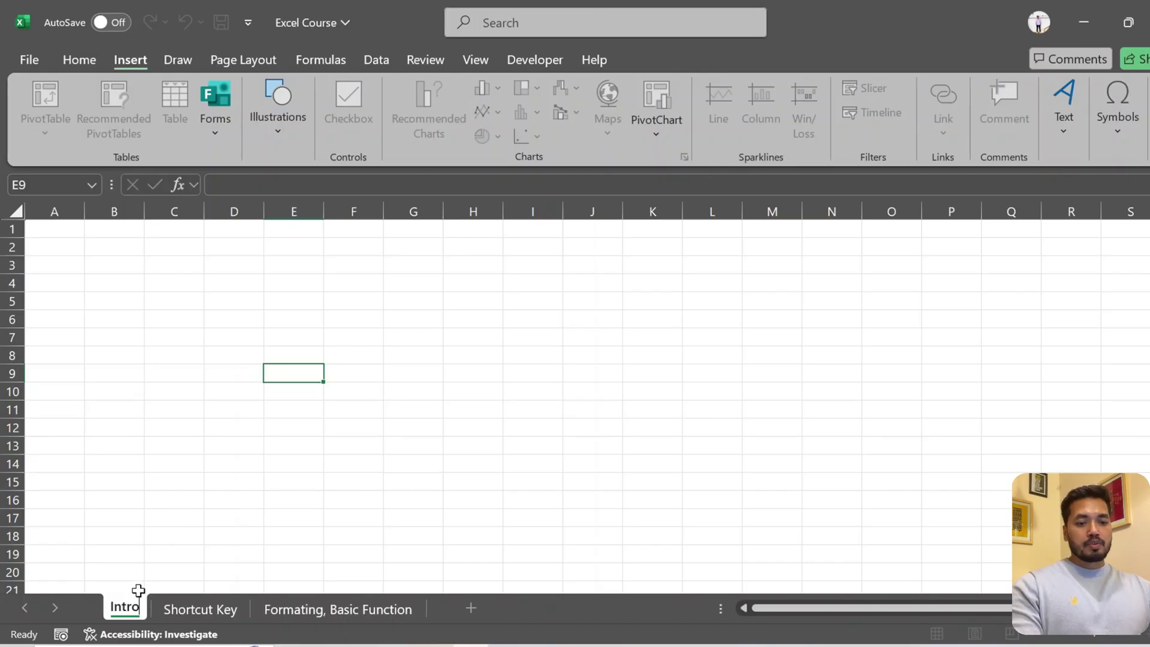
# Give the Intro sheet's tab a light blue theme color.
pyautogui.click(188, 607)
pyautogui.click(121, 608)
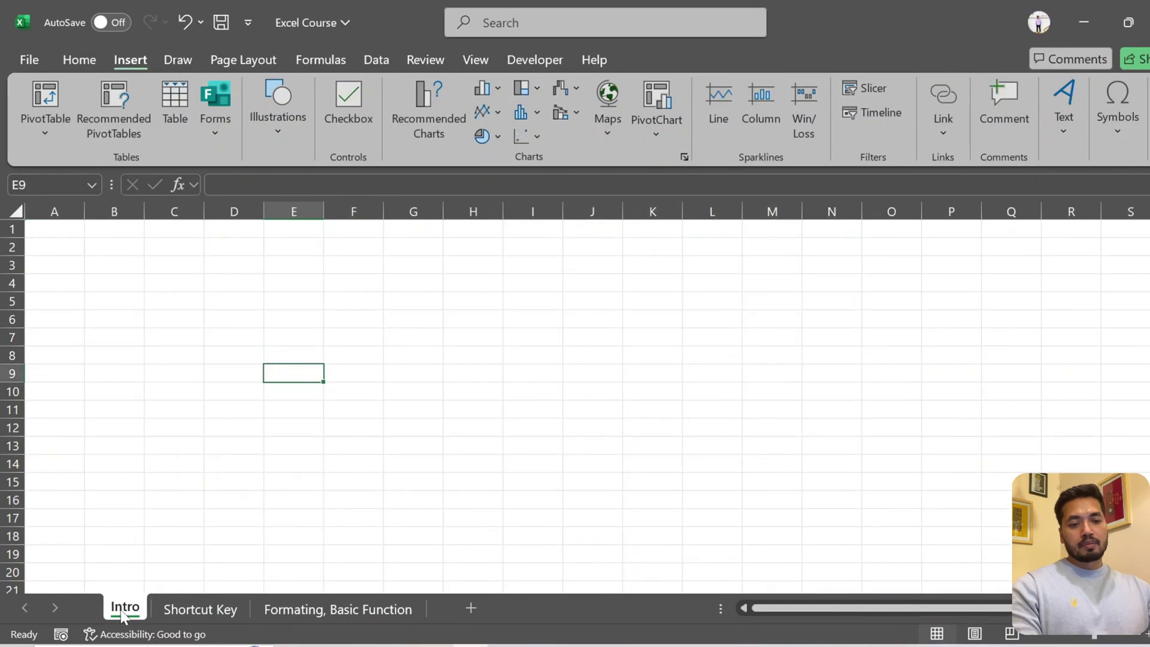
pyautogui.rightClick(122, 611)
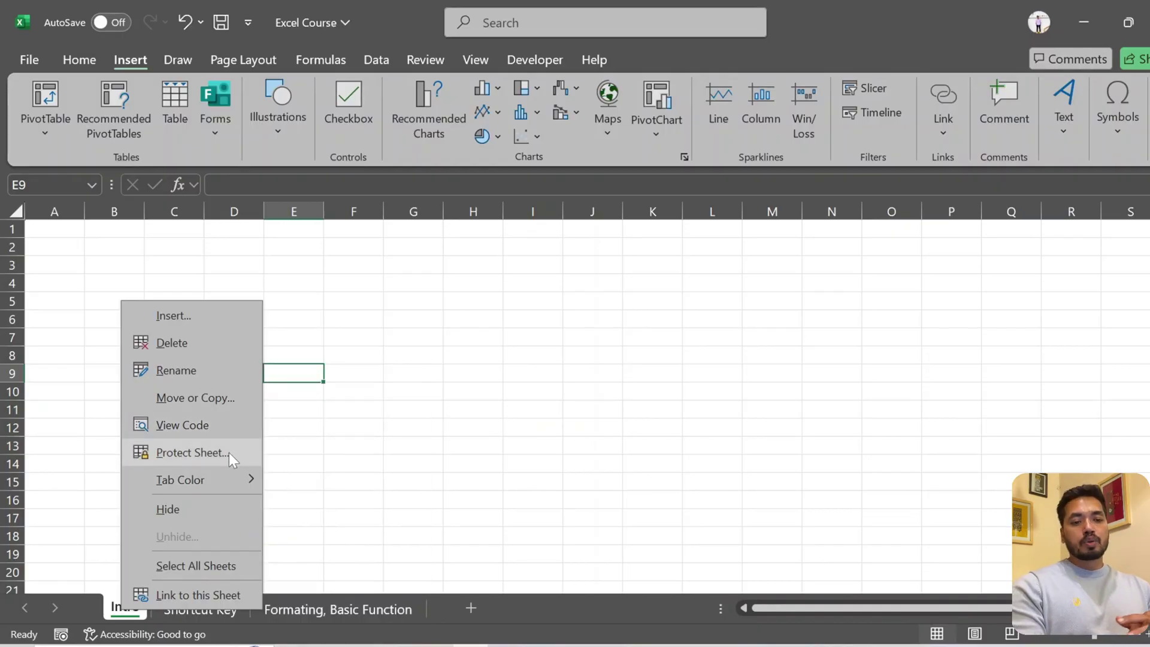
pyautogui.click(231, 478)
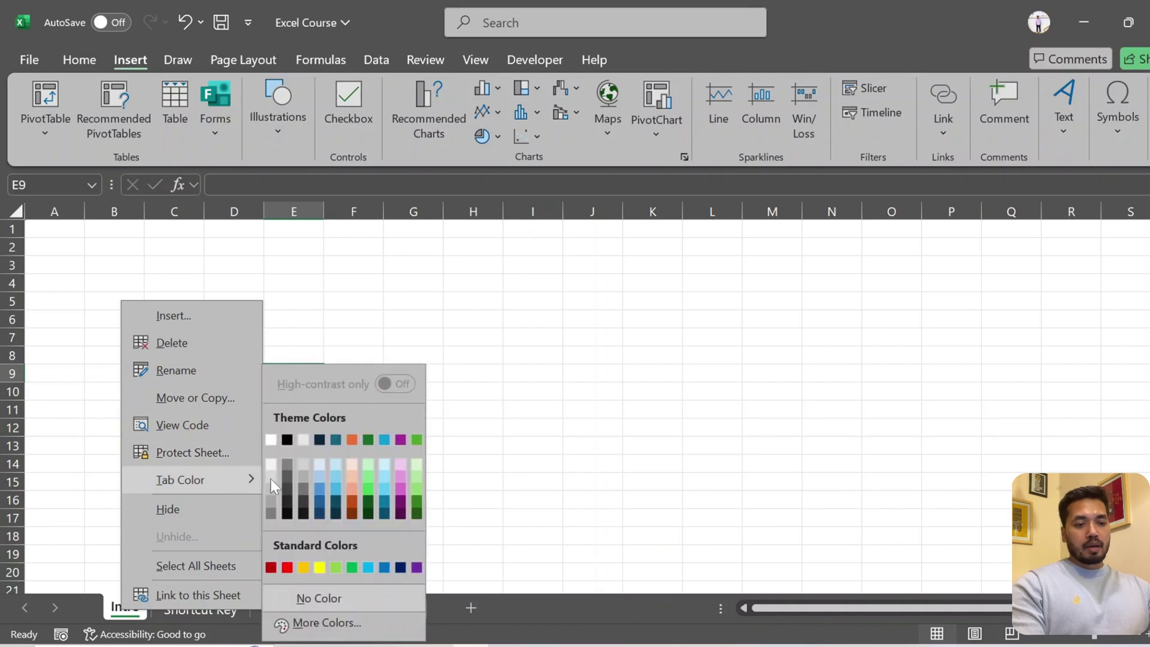
pyautogui.click(382, 489)
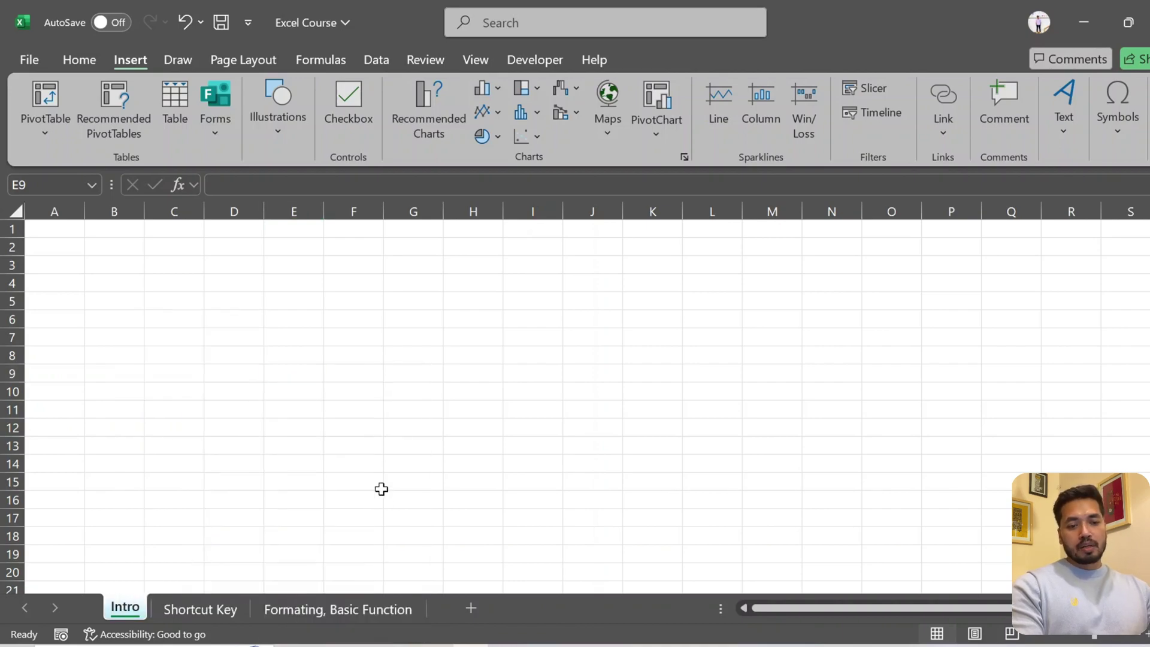
# Group all worksheets of the workbook with Select All Sheets and ungroup them again.
pyautogui.rightClick(131, 614)
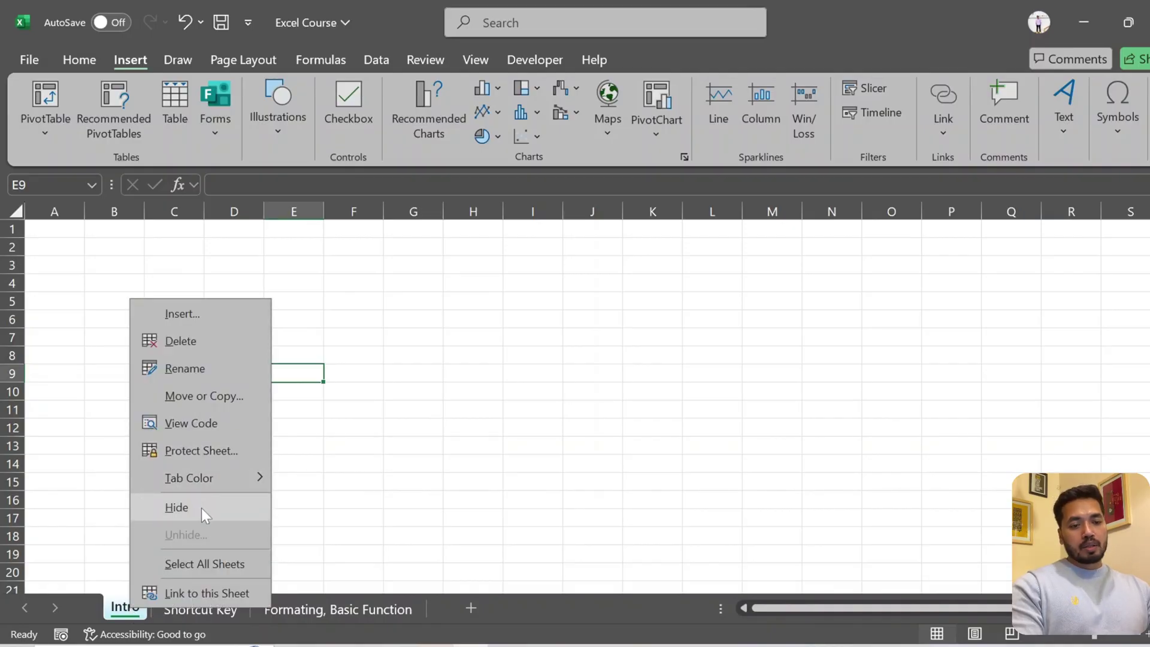
pyautogui.click(214, 564)
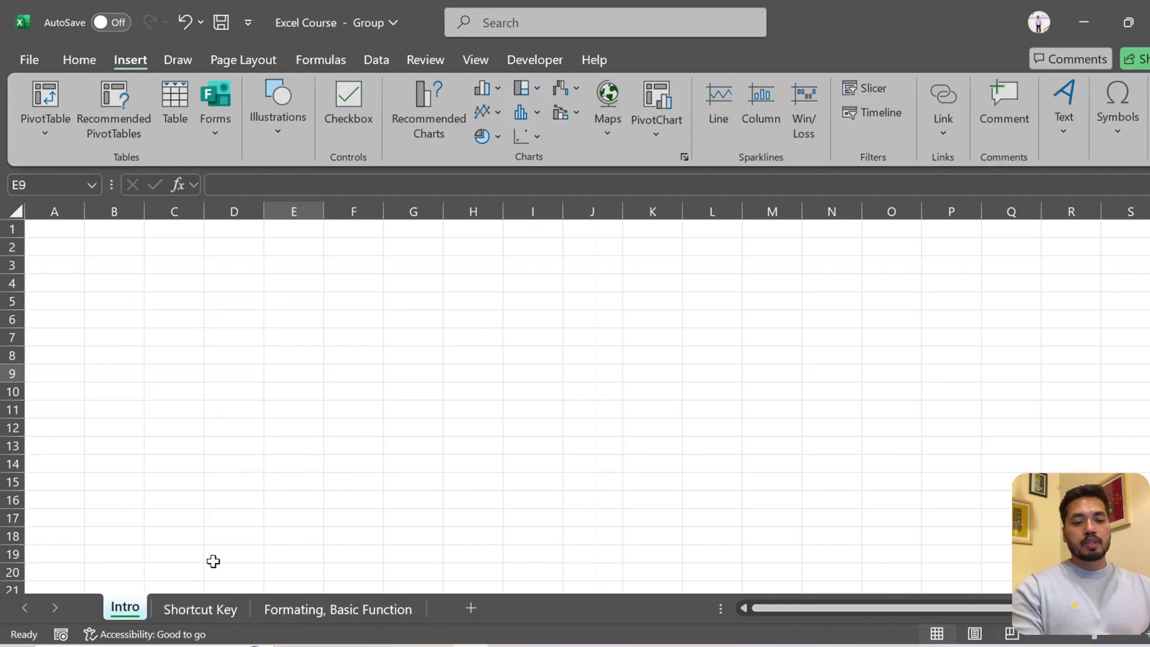
pyautogui.rightClick(117, 611)
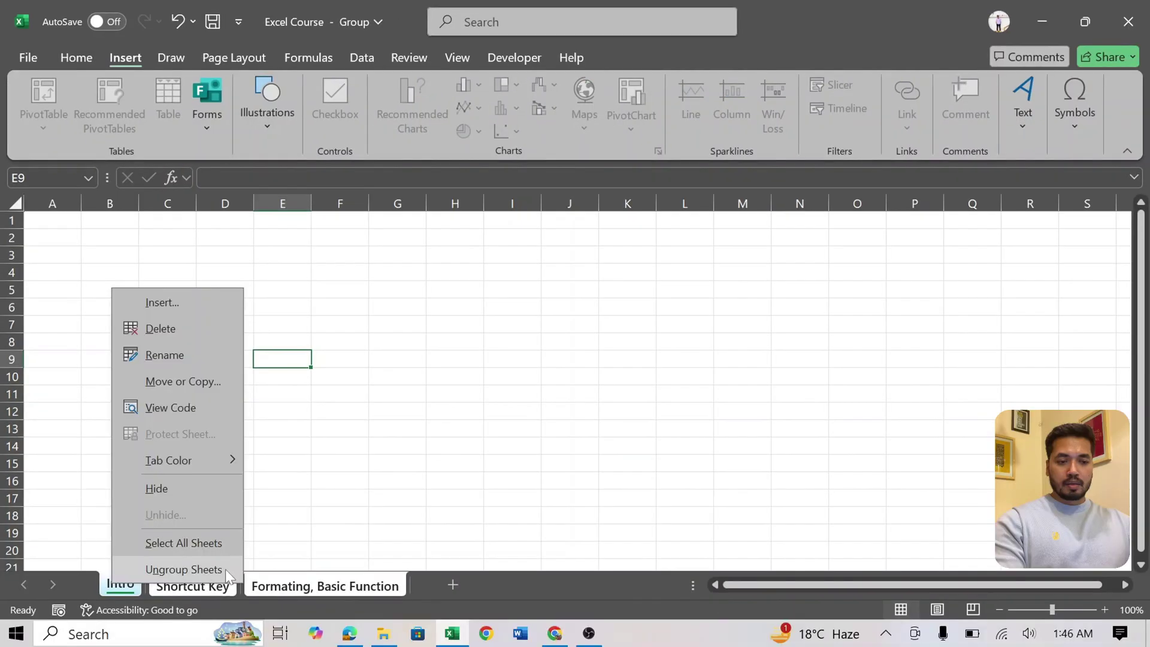
pyautogui.click(332, 544)
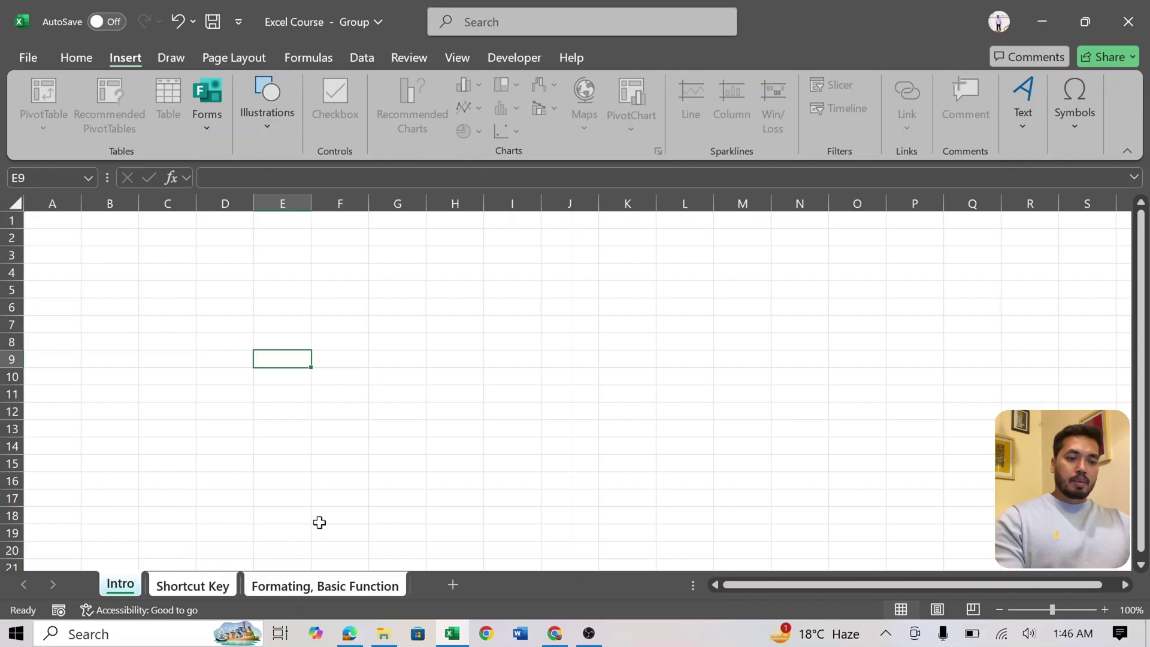
pyautogui.rightClick(124, 586)
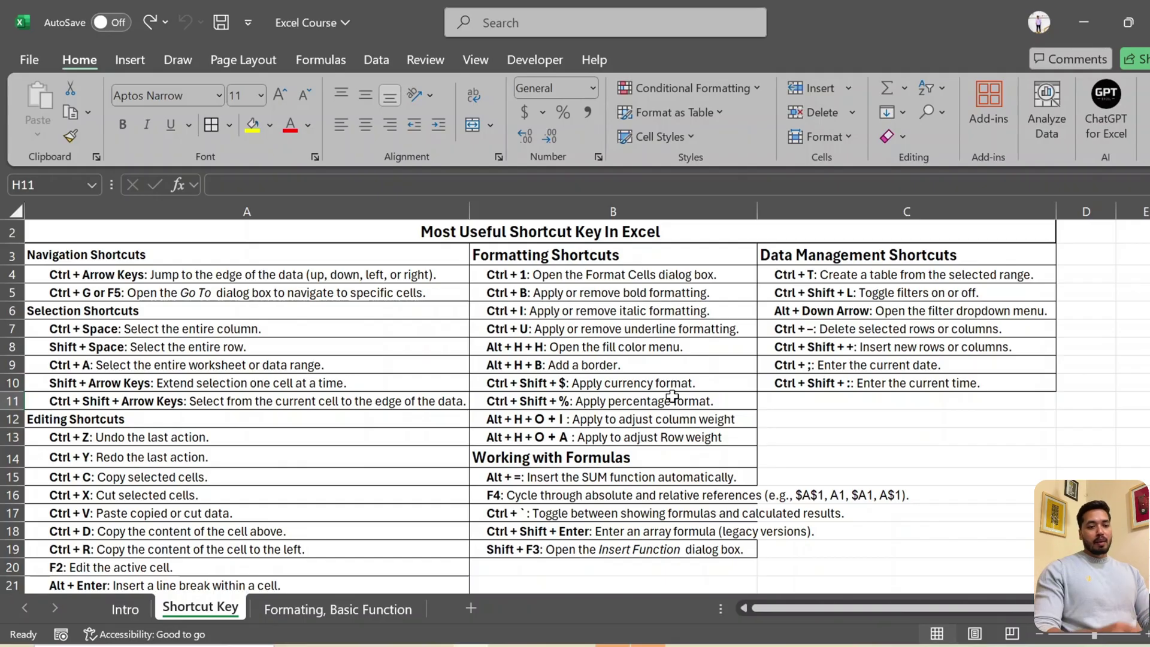
# On the Formating, Basic Function sheet, autofit the widths of columns F and D individually and of columns C through L together.
pyautogui.click(303, 606)
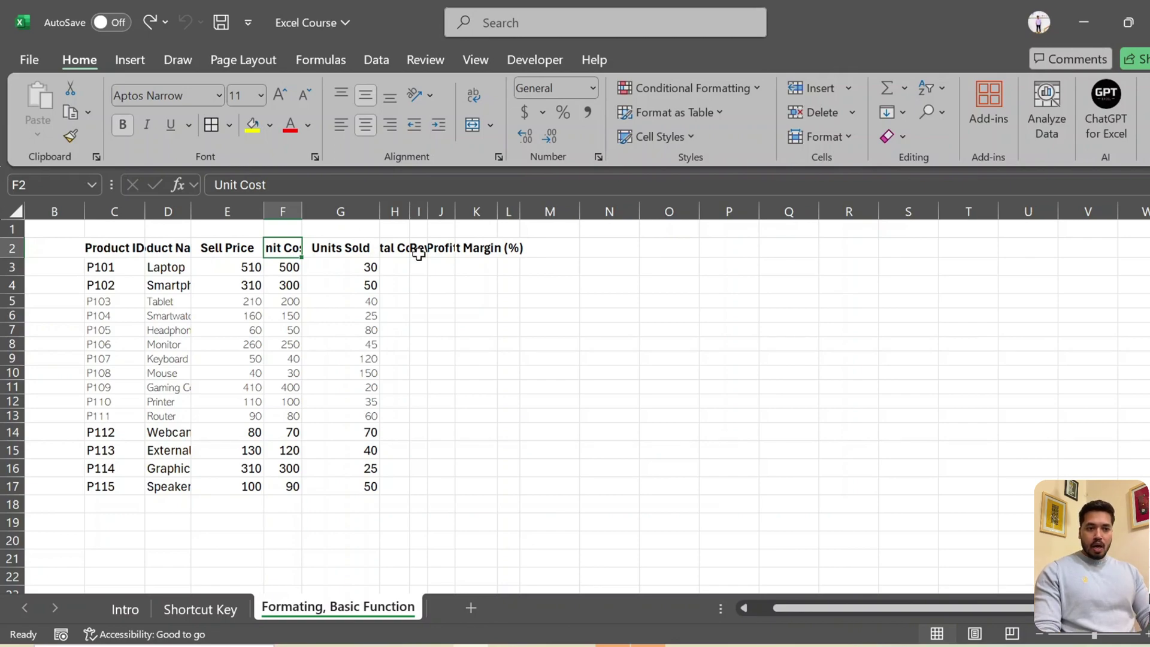
pyautogui.doubleClick(302, 208)
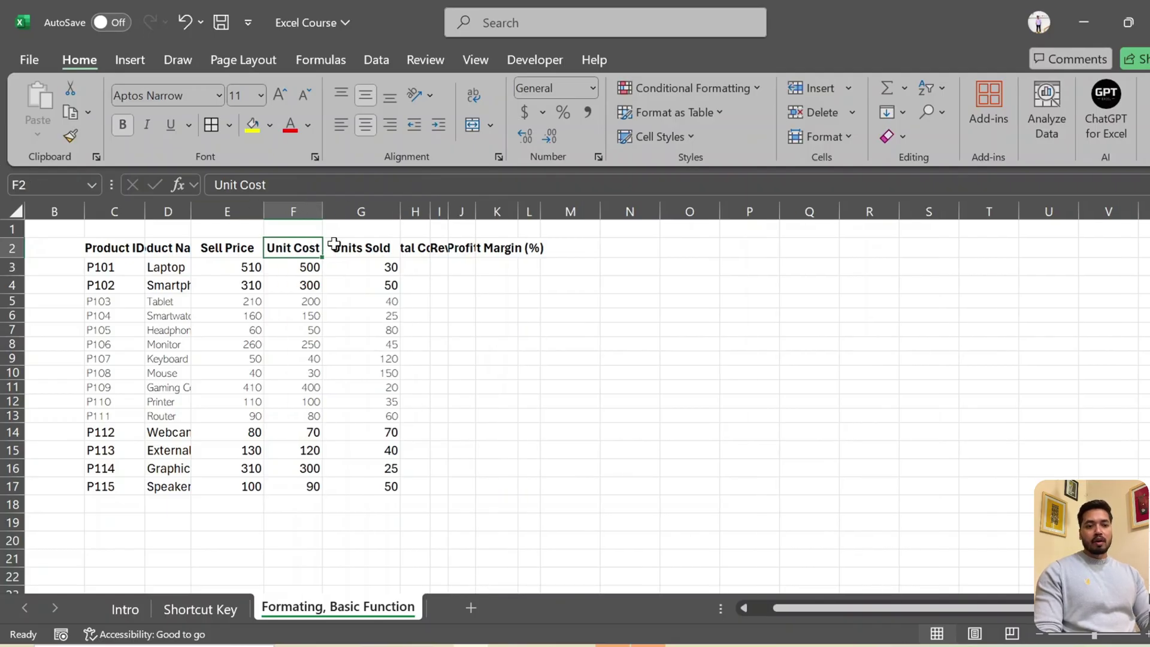
pyautogui.doubleClick(190, 208)
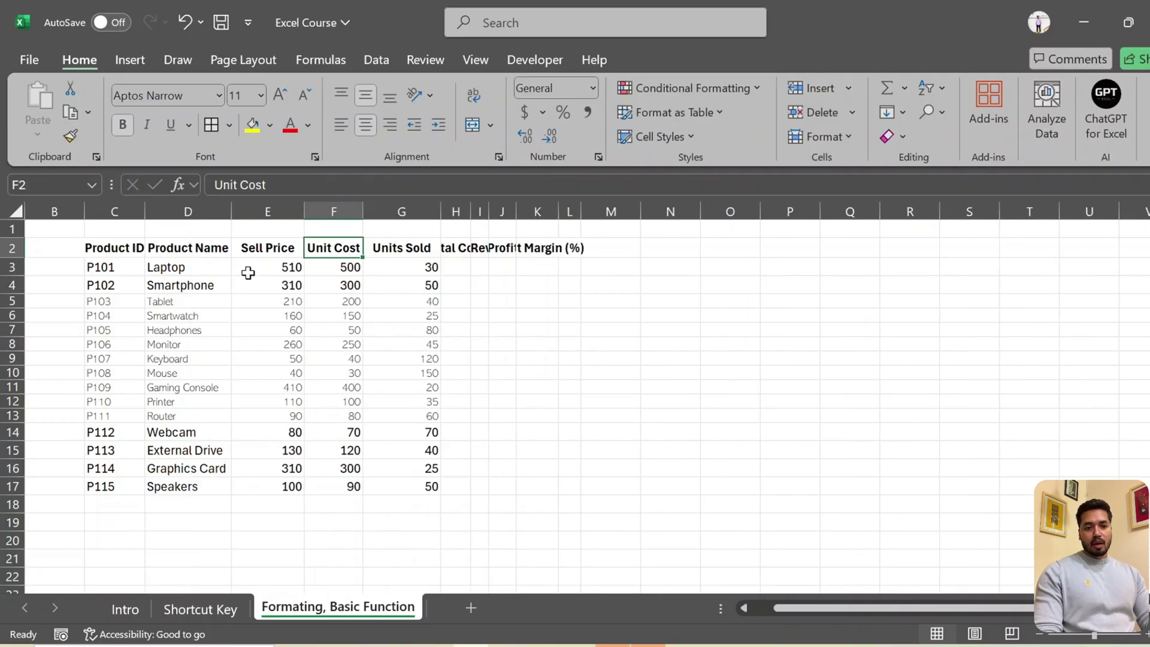
pyautogui.moveTo(112, 208); pyautogui.dragTo(569, 212)
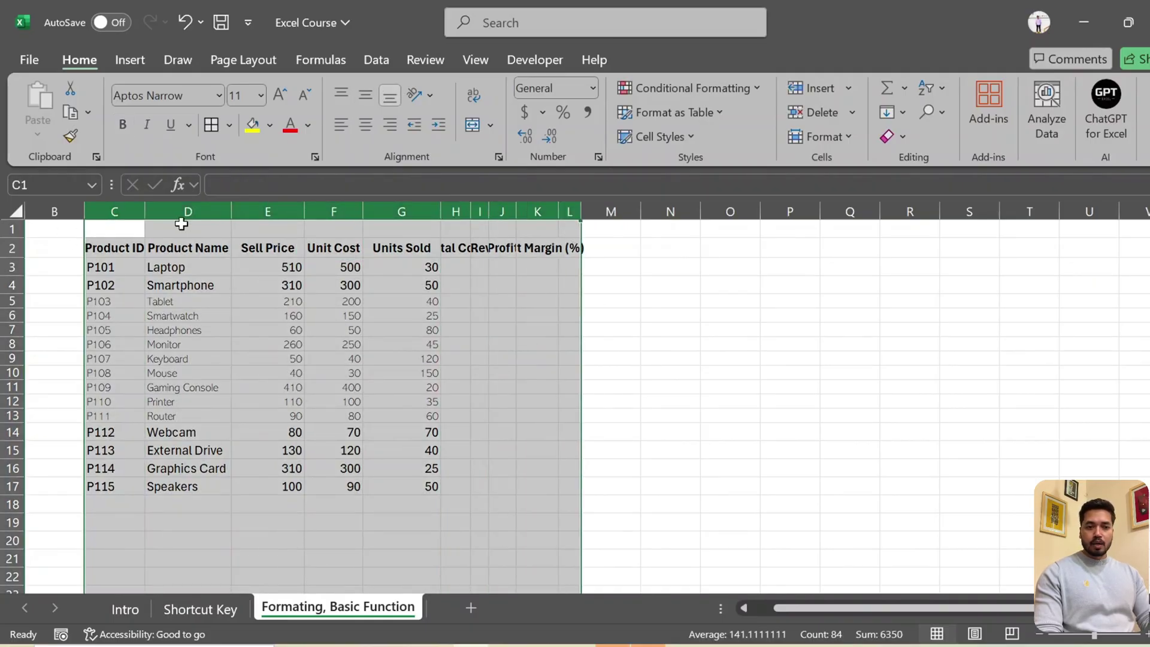
pyautogui.doubleClick(443, 212)
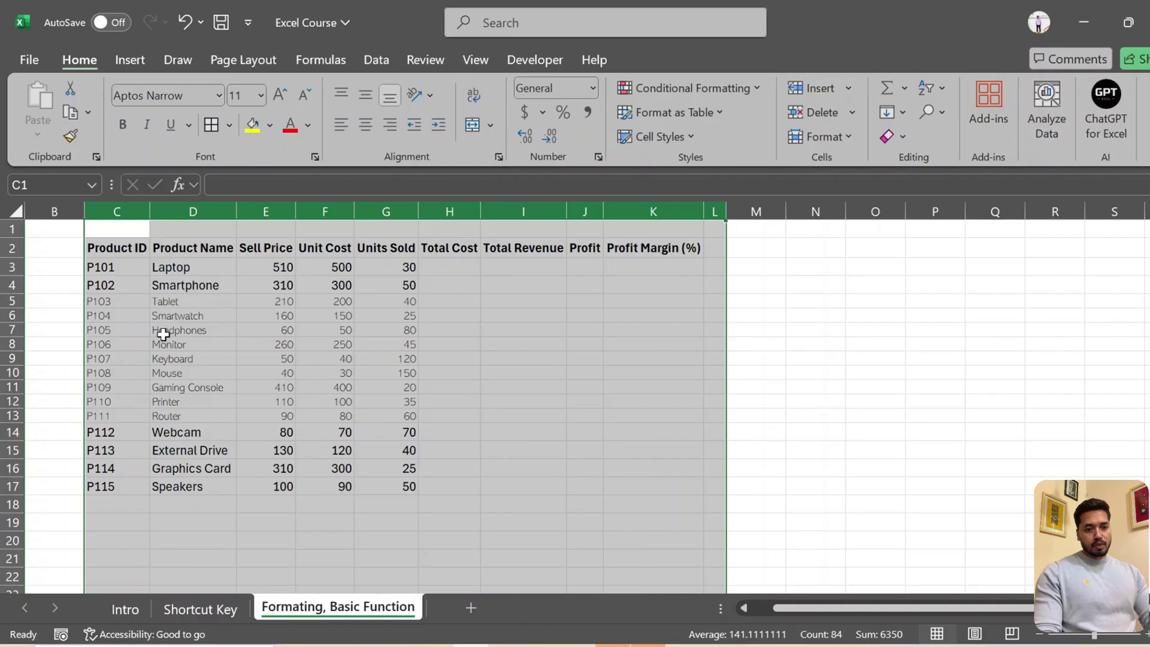
# Set the font of the whole product table, headers included, to Calibri.
pyautogui.click(130, 343)
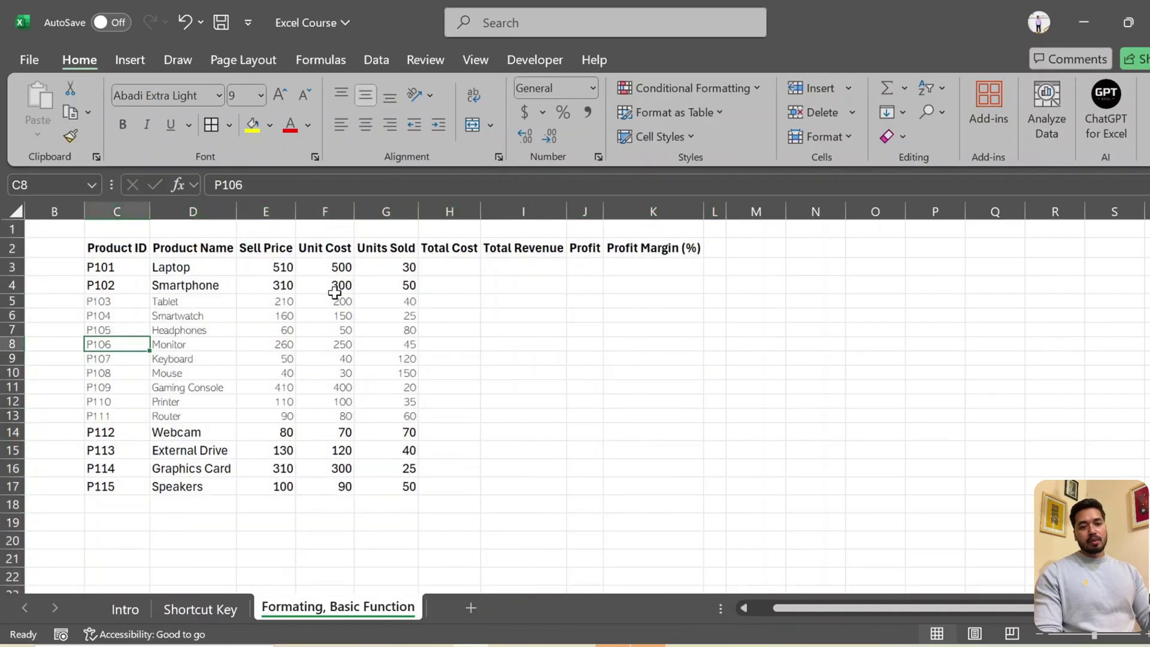
pyautogui.click(218, 330)
pyautogui.hotkey('ctrl', 'a')
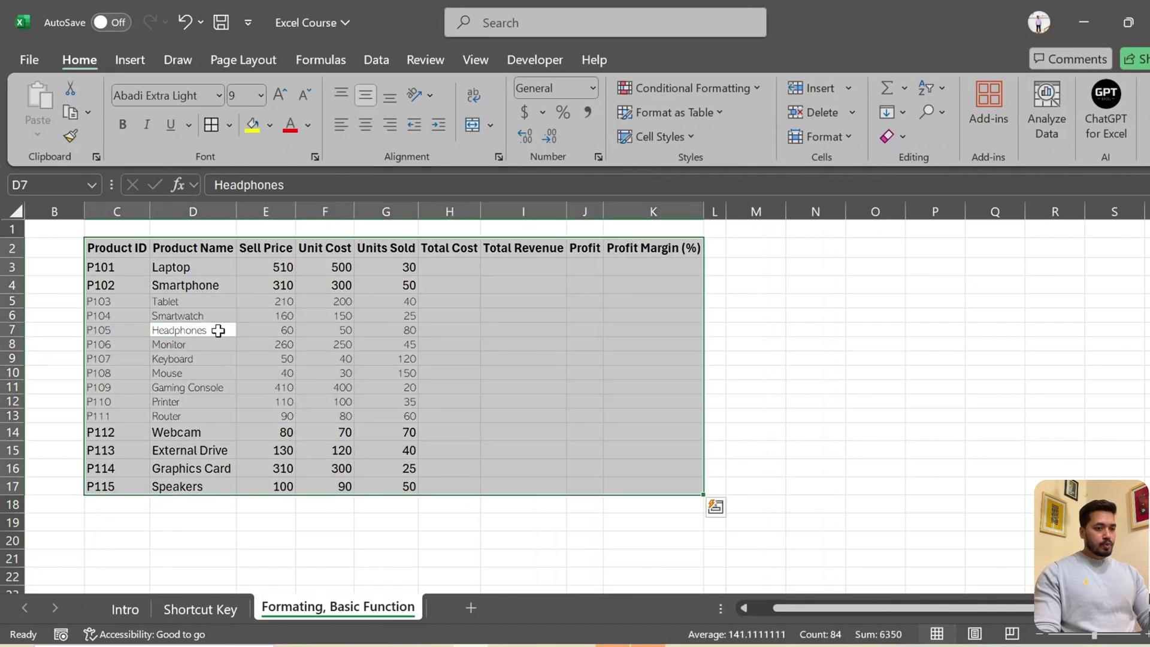
pyautogui.click(218, 97)
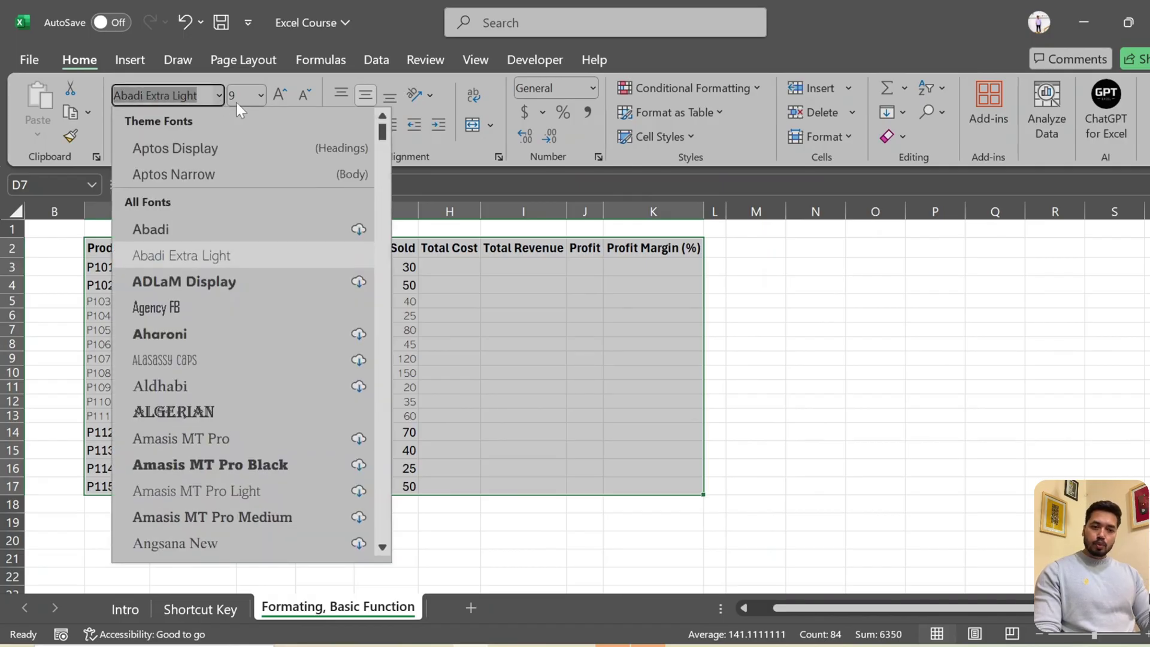
pyautogui.write('Calibri')
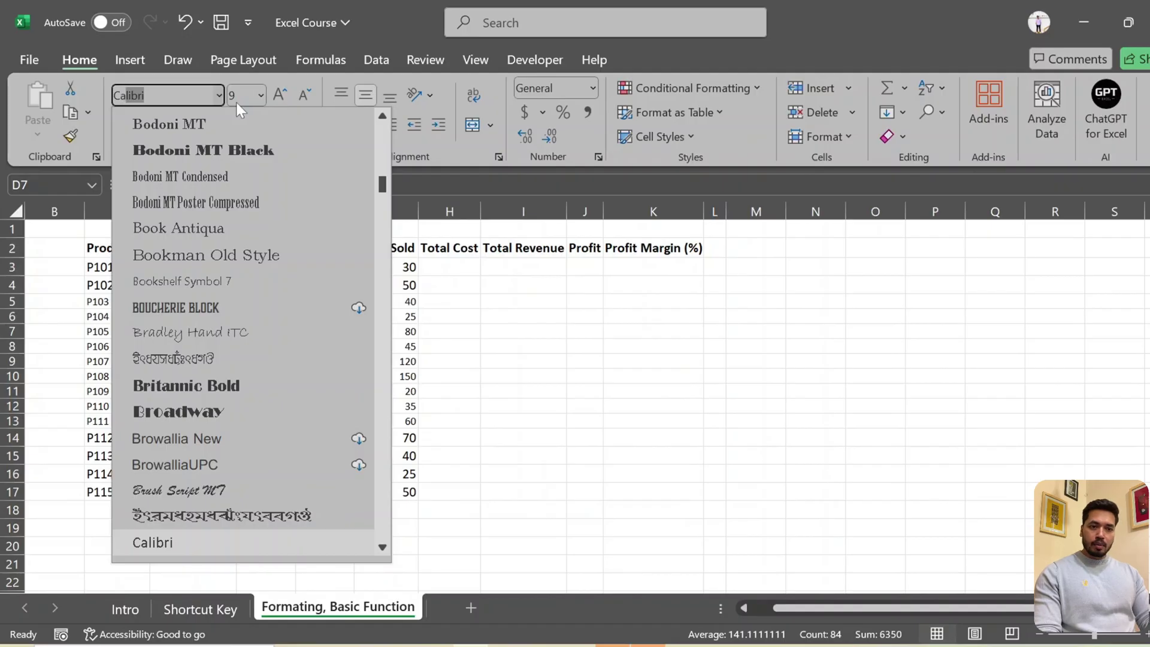
pyautogui.press('Tab')
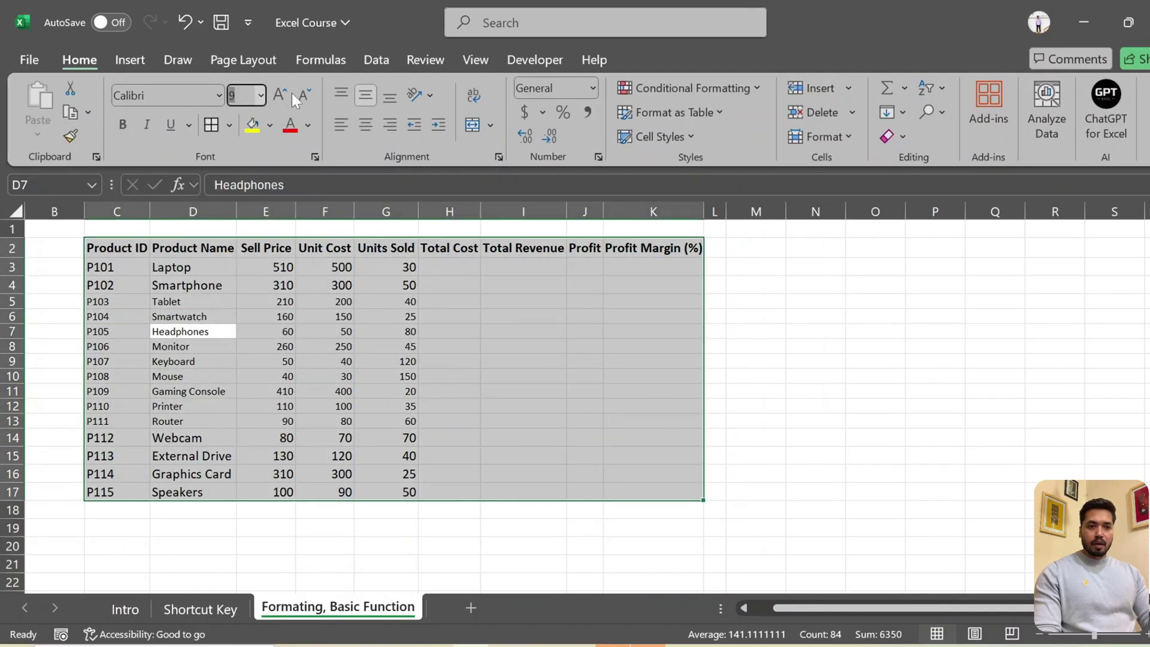
# Set the product table's font size to 10 and apply All Borders to the table.
pyautogui.write('8')
pyautogui.press('Return')
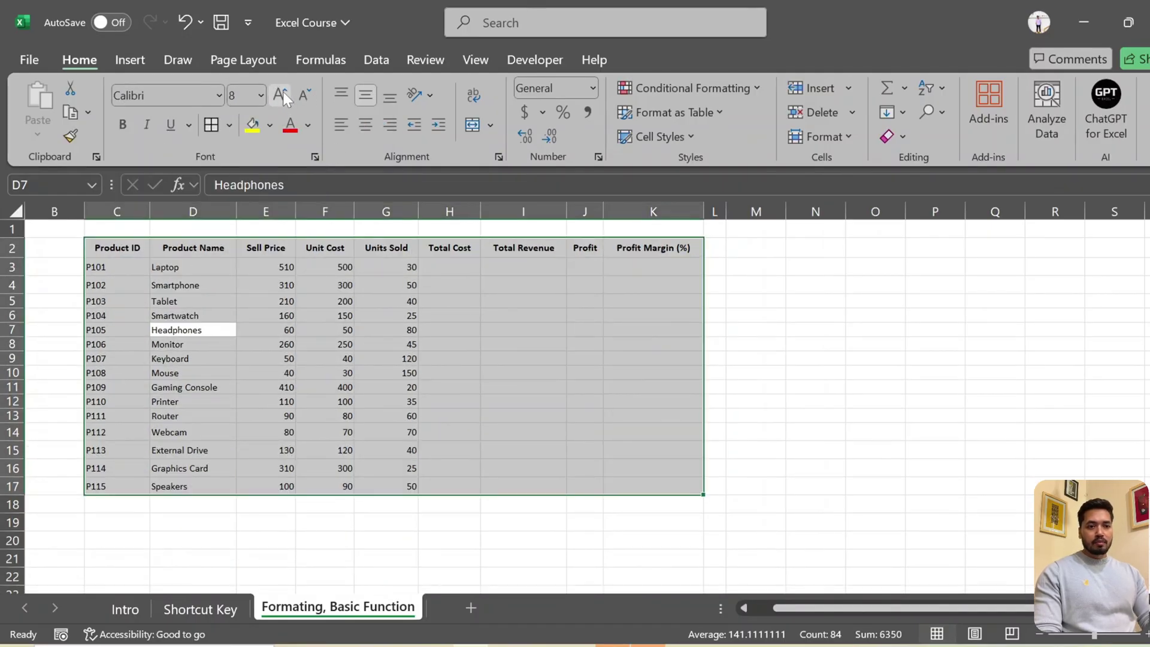
pyautogui.click(283, 92)
pyautogui.click(282, 92)
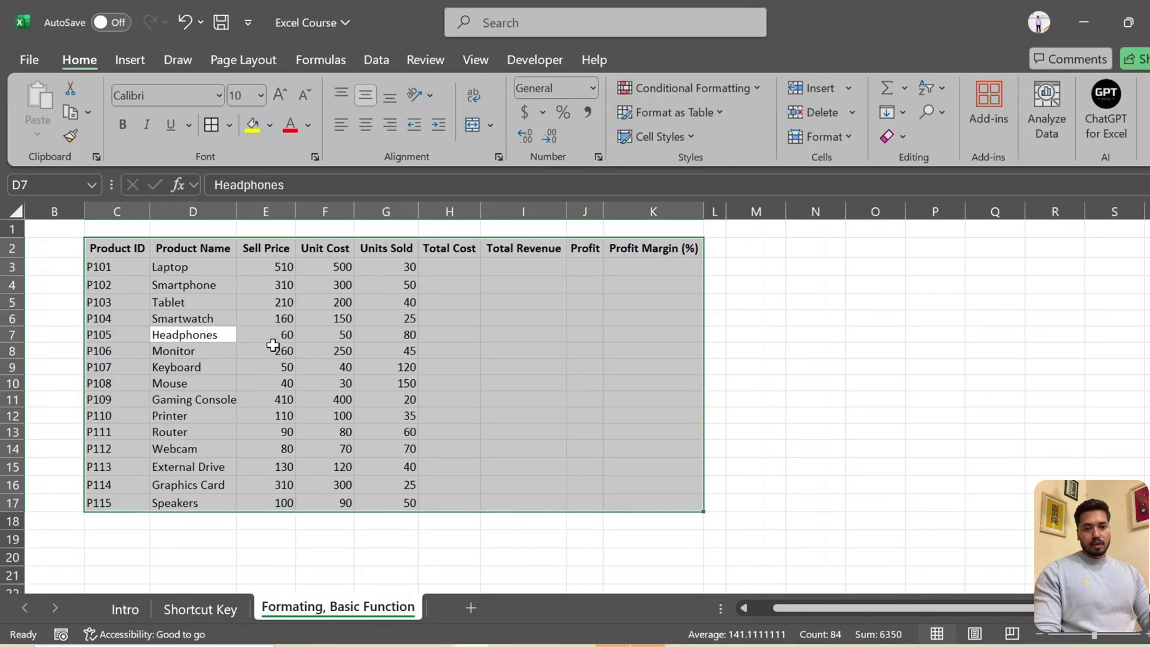
pyautogui.click(228, 128)
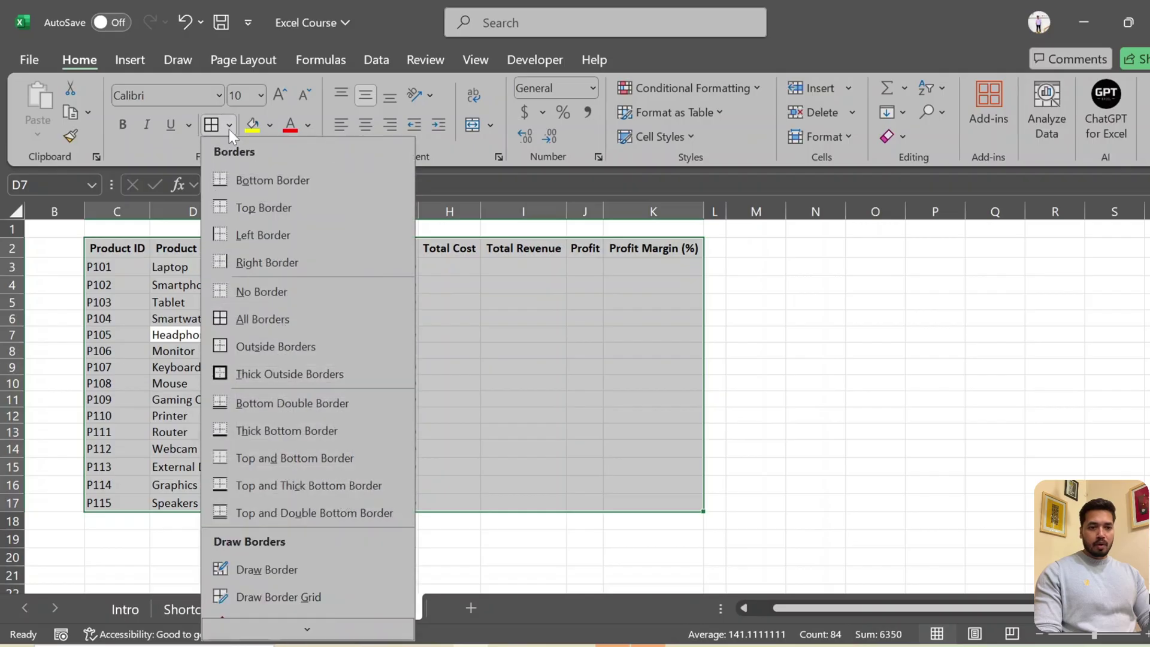
pyautogui.click(262, 328)
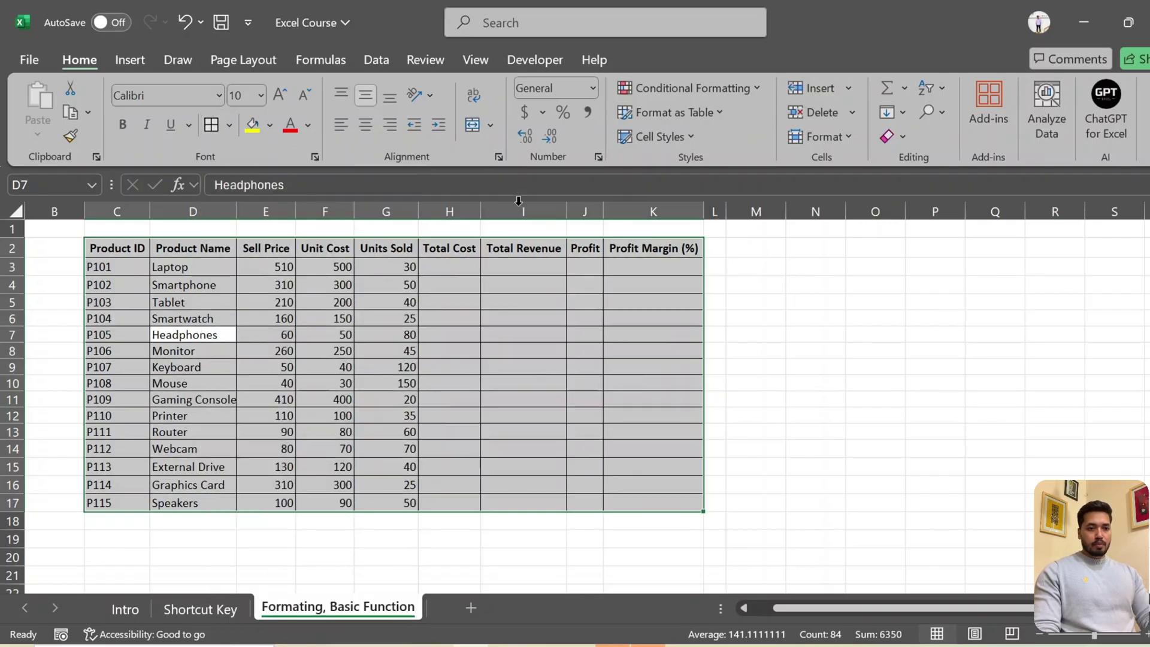
# Try center and left alignment on the whole product table, and finish with right alignment.
pyautogui.click(360, 123)
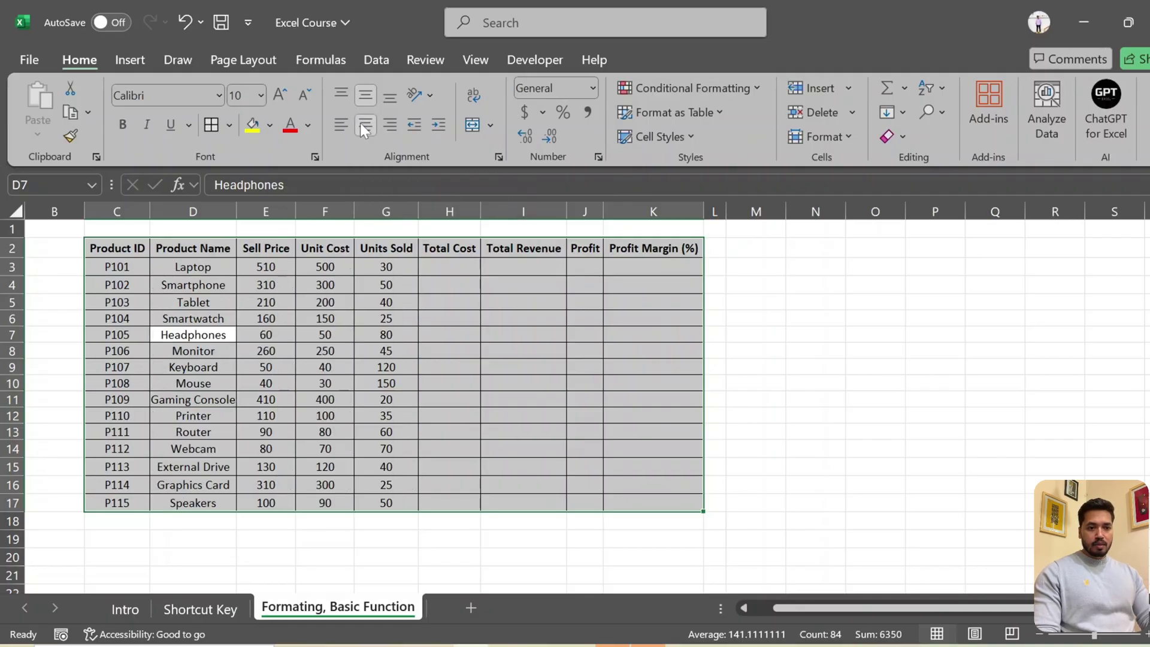
pyautogui.click(393, 124)
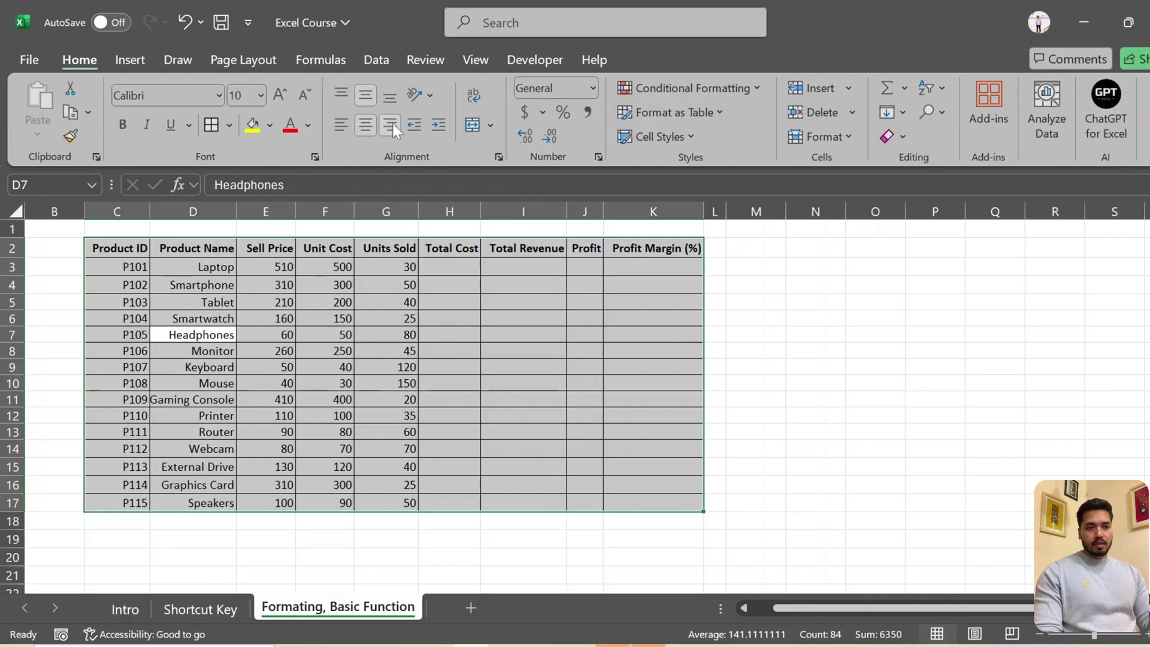
pyautogui.click(339, 125)
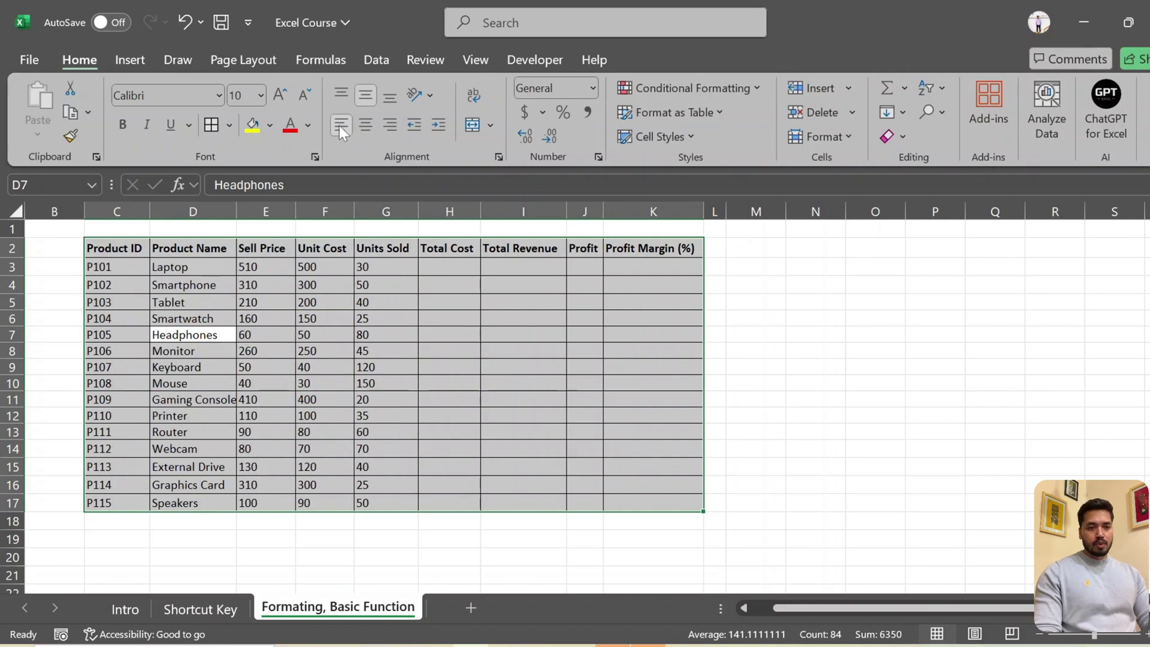
pyautogui.click(392, 125)
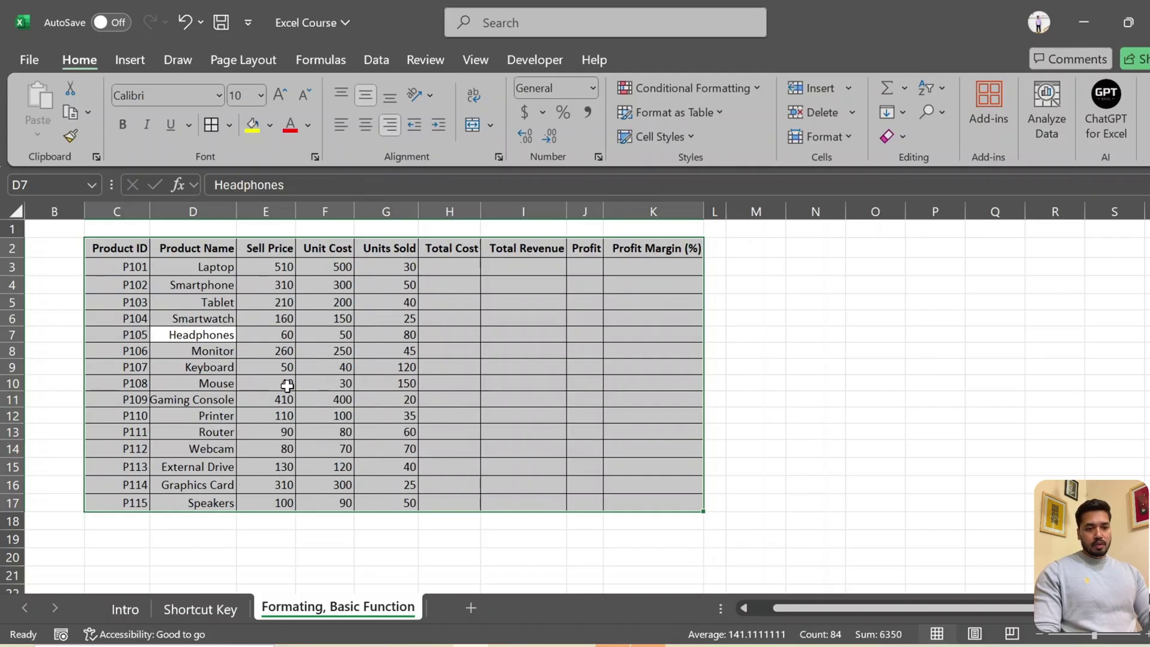
# Left-align the product IDs and product names in C3:D17.
pyautogui.click(123, 263)
pyautogui.hotkey('shift', 'Right')
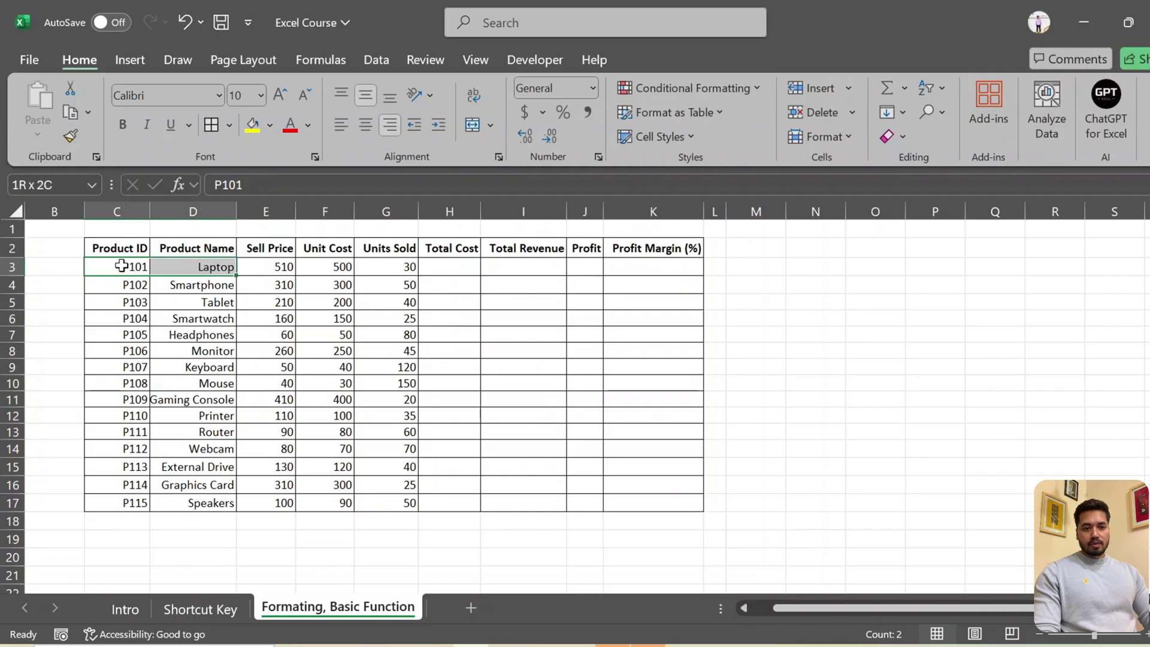
pyautogui.hotkey('ctrl', 'shift', 'Down')
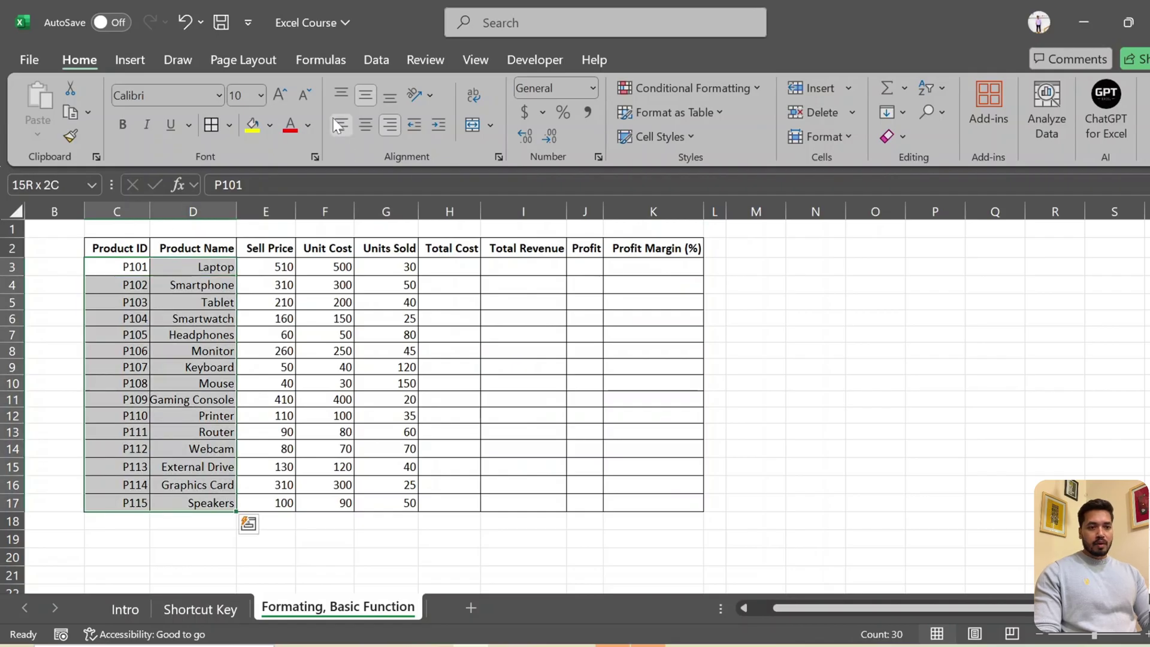
pyautogui.click(338, 126)
# Enter the column header "SL No:" in cell B2.
pyautogui.click(108, 248)
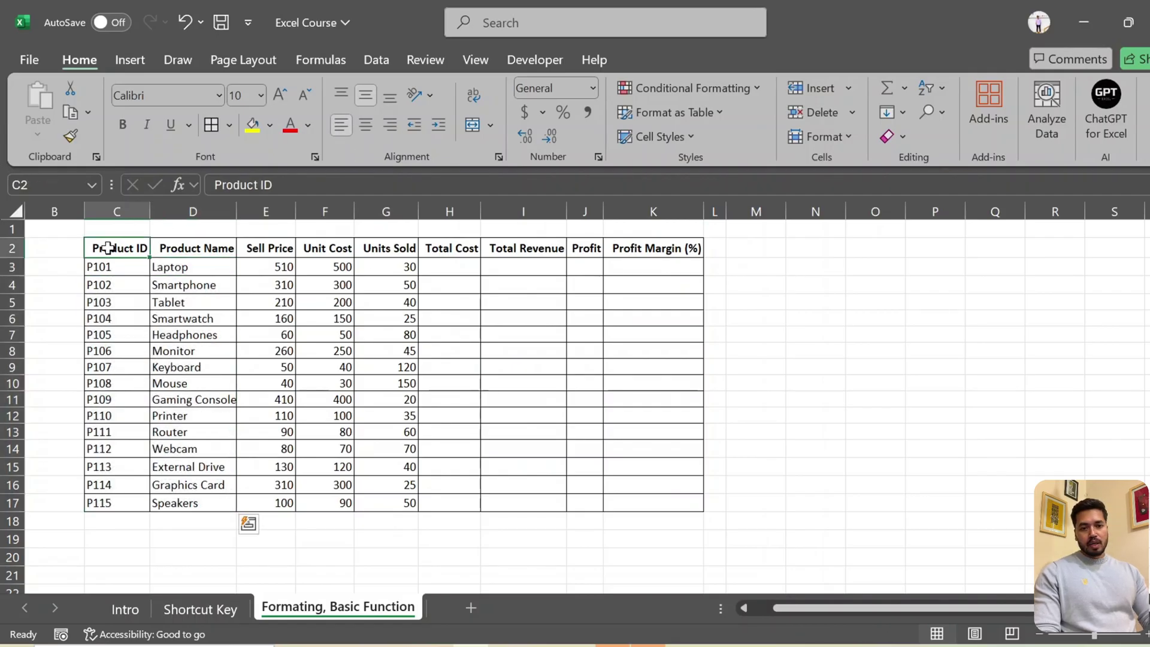
pyautogui.press('Left')
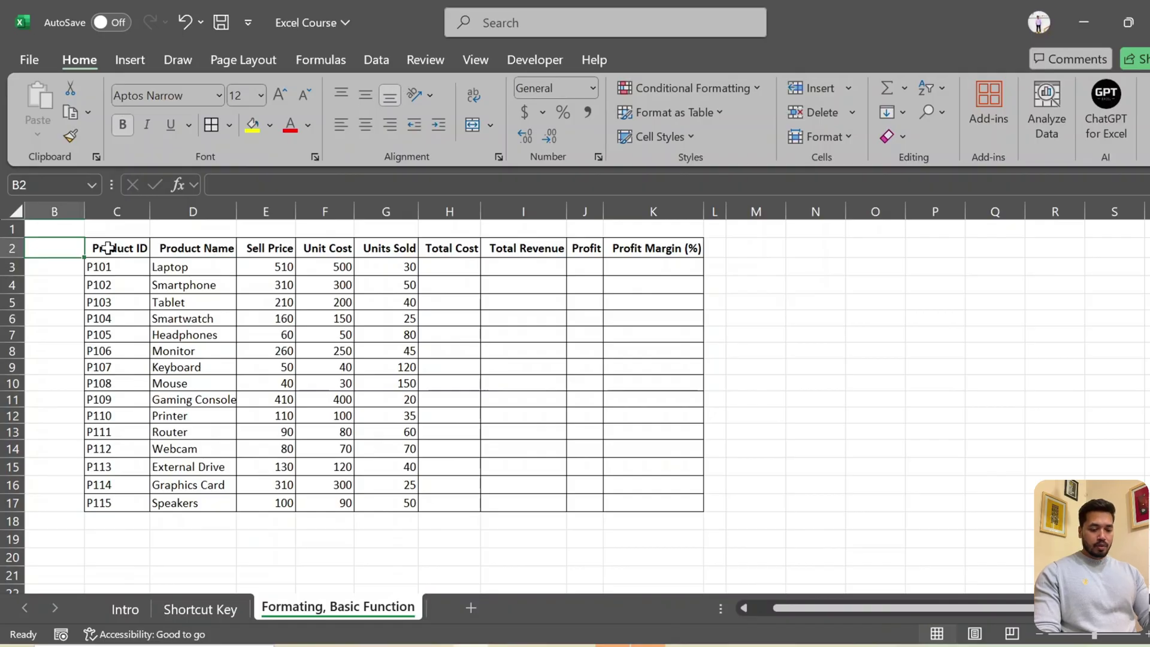
pyautogui.write('S')
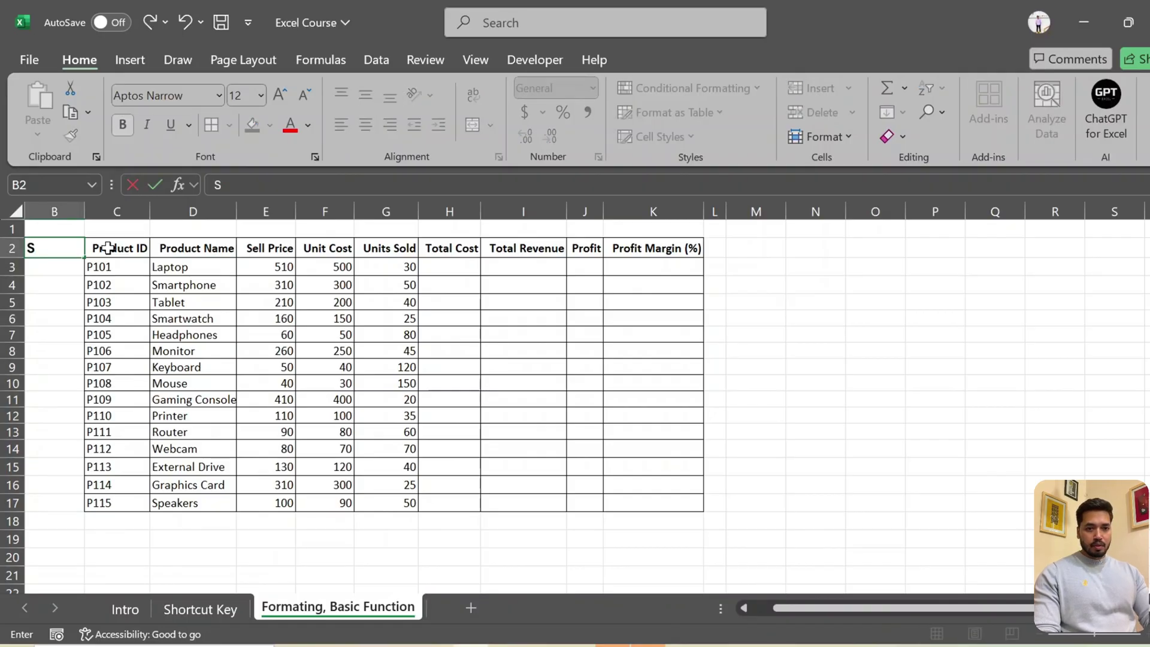
pyautogui.write('L No:')
pyautogui.press('Return')
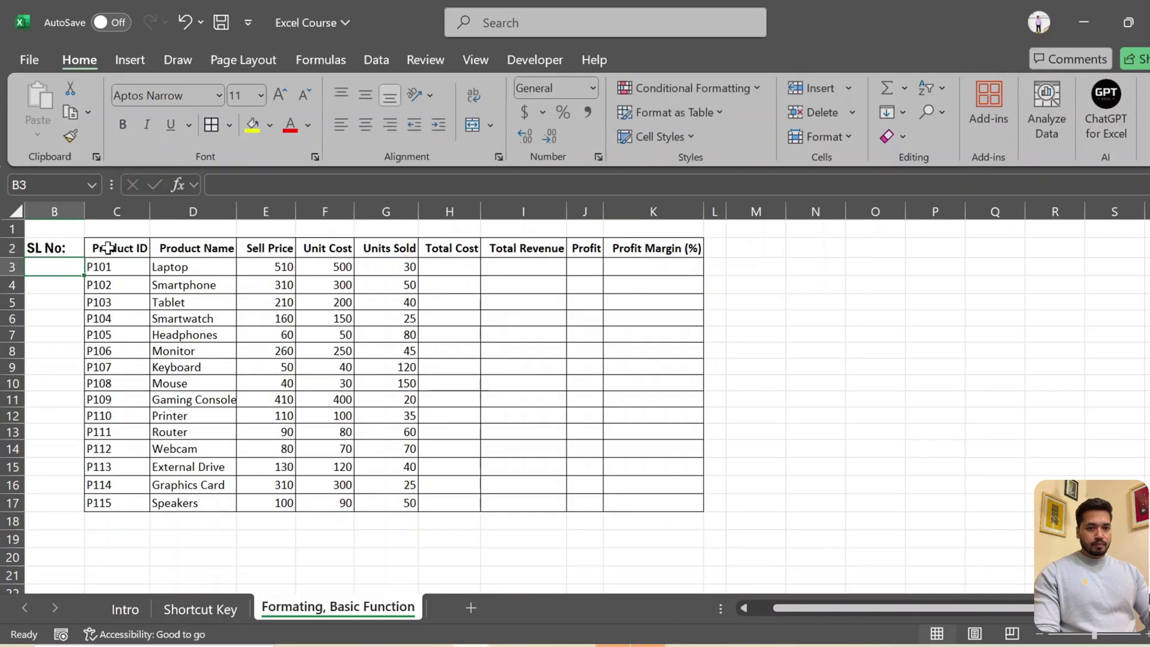
# Enter 1 in B3 and 2 in B4, and fill the number series down to 15 in B17.
pyautogui.write('1')
pyautogui.press('Return')
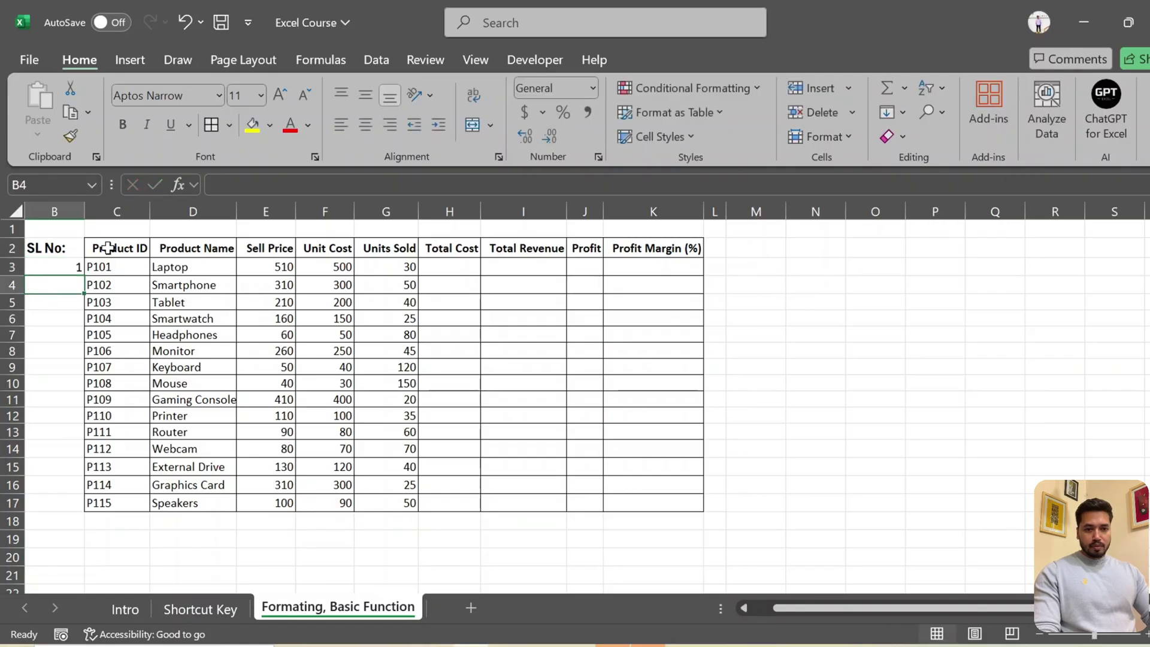
pyautogui.write('2')
pyautogui.press('Return')
pyautogui.press('Up')
pyautogui.press('Up')
pyautogui.hotkey('shift', 'Down')
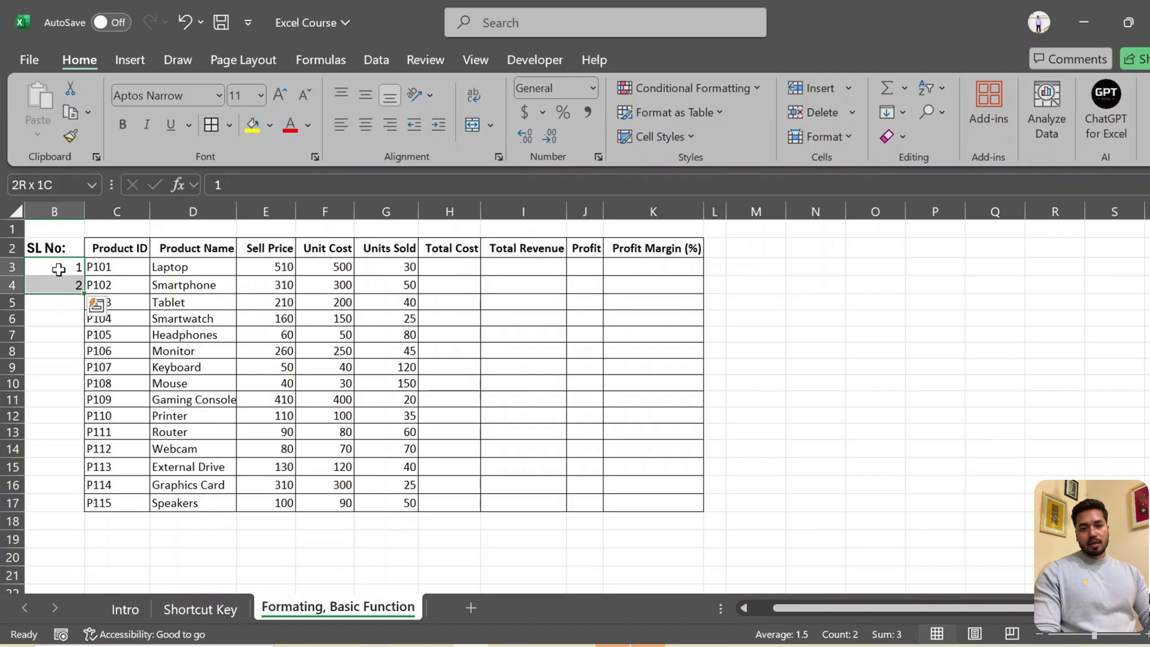
pyautogui.click(67, 334)
pyautogui.moveTo(53, 265); pyautogui.dragTo(91, 528)
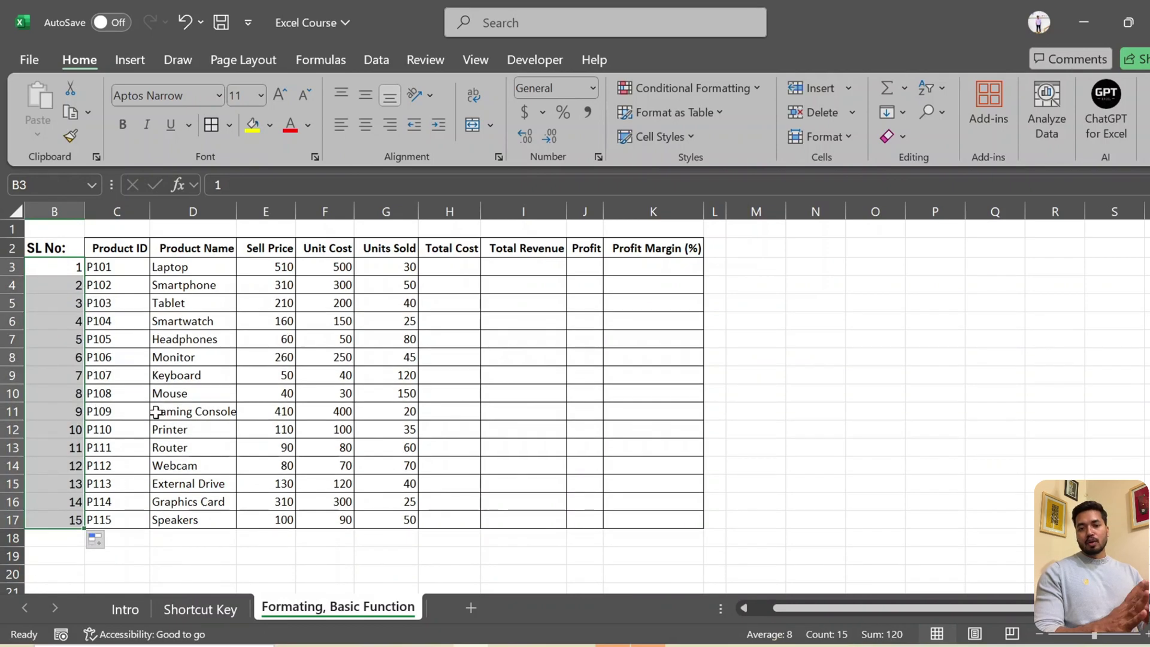
# Apply All Borders to the whole table, including the serial number column.
pyautogui.press('Down')
pyautogui.press('Up')
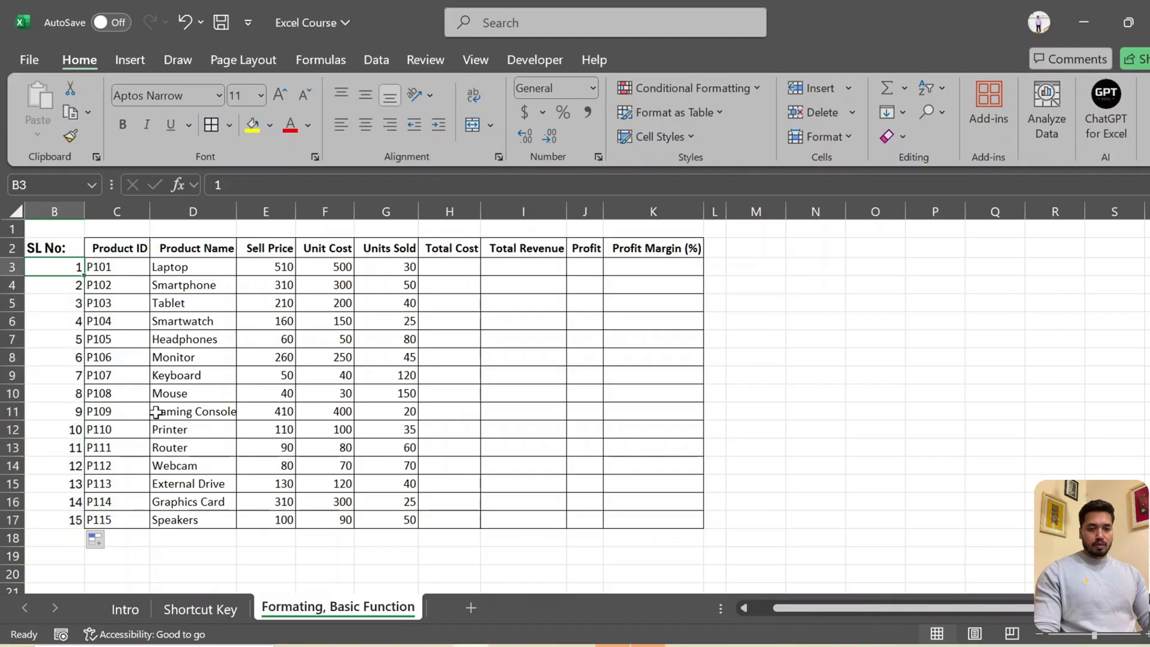
pyautogui.hotkey('ctrl', 'a')
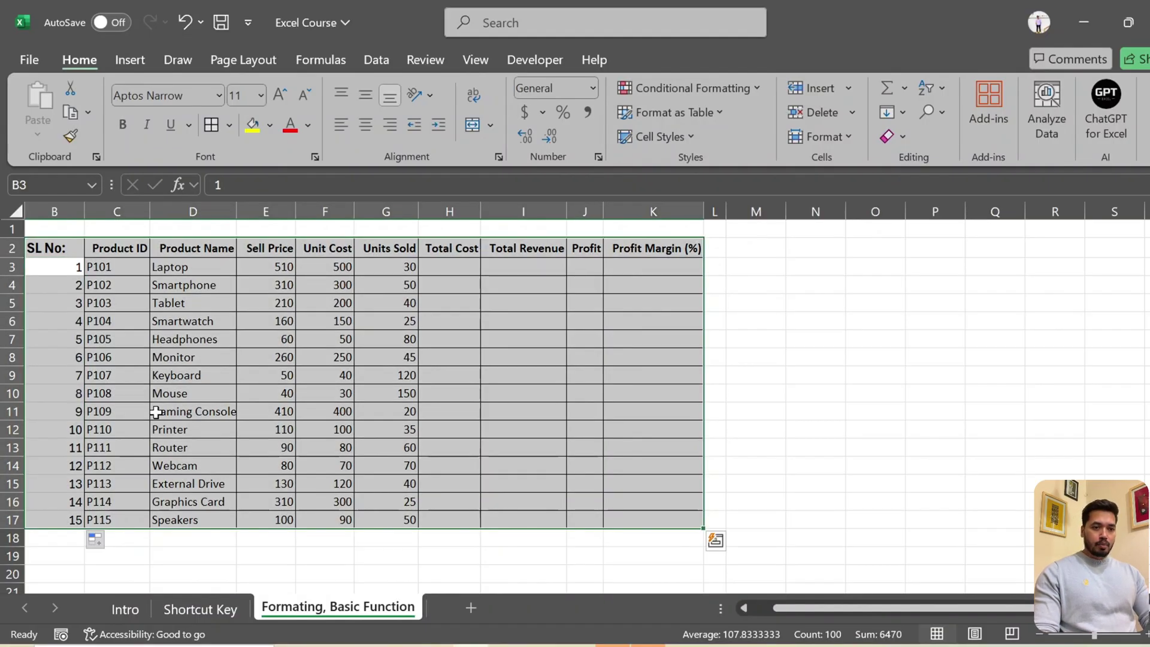
pyautogui.click(207, 133)
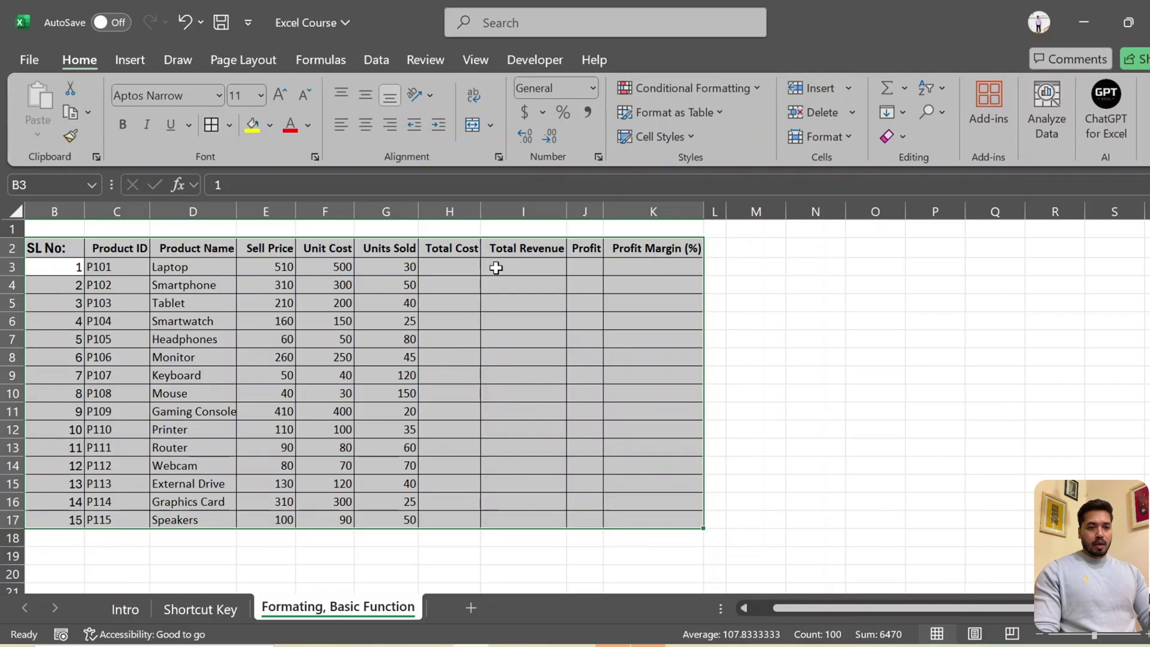
pyautogui.click(454, 274)
pyautogui.press('Up')
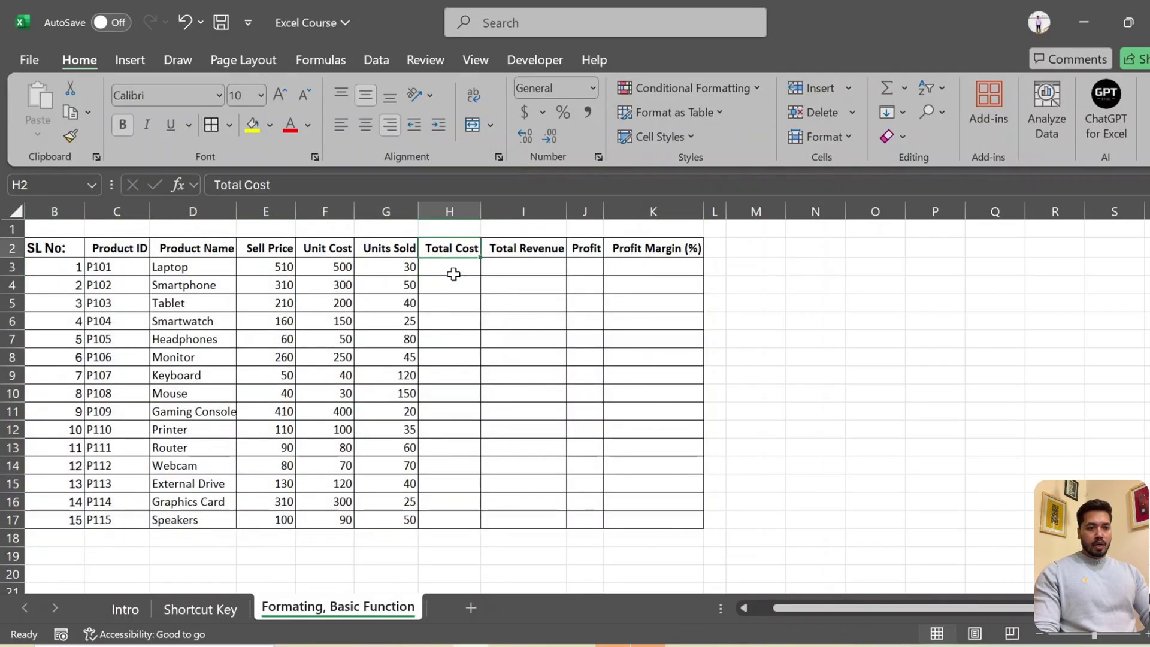
pyautogui.hotkey('shift', 'space')
pyautogui.press('Down')
pyautogui.press('Up')
pyautogui.press('Right')
pyautogui.press('Right')
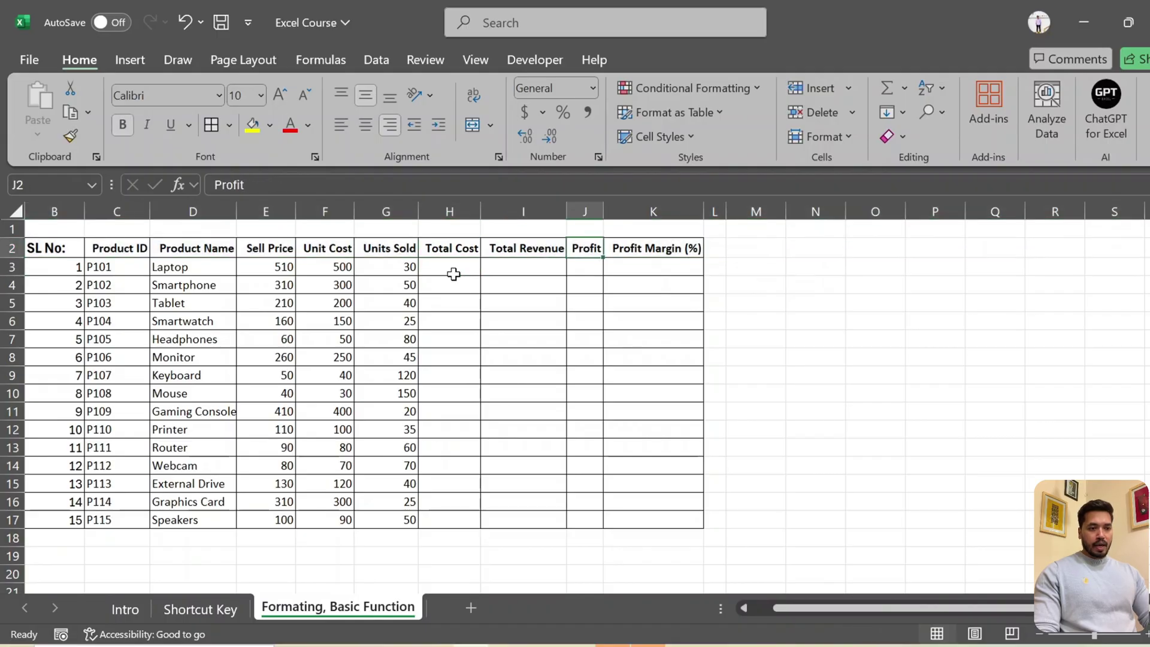
pyautogui.press('Right')
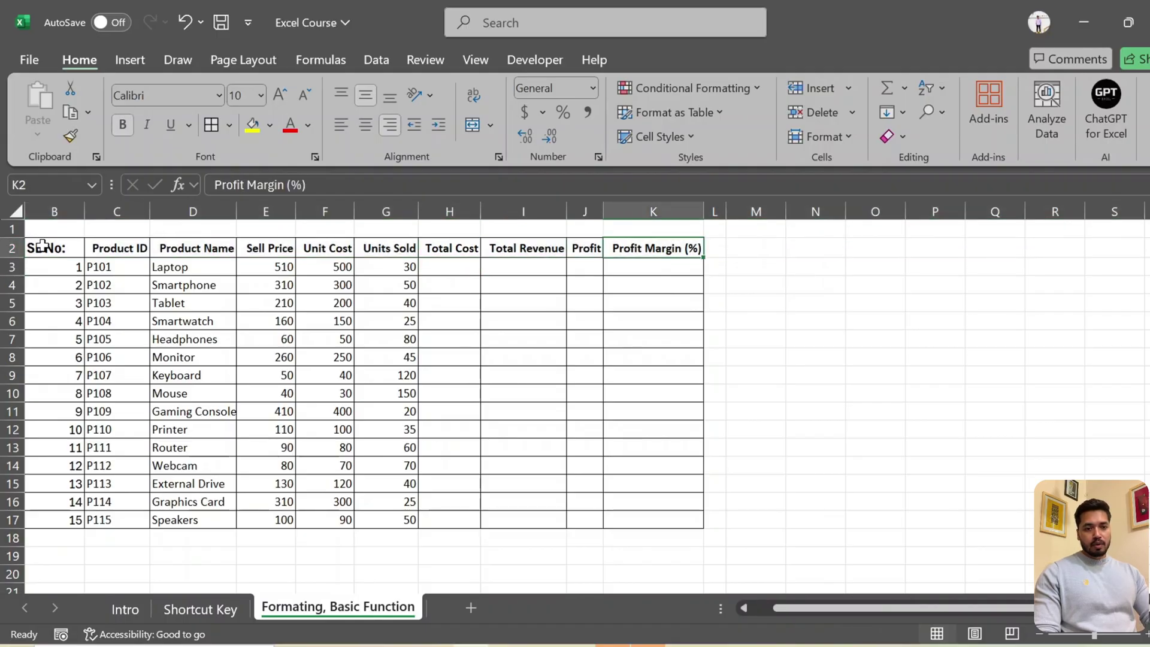
# Fill the header row B2:K2 with a medium blue theme color and make its text a light gray theme color.
pyautogui.moveTo(42, 245); pyautogui.dragTo(653, 246)
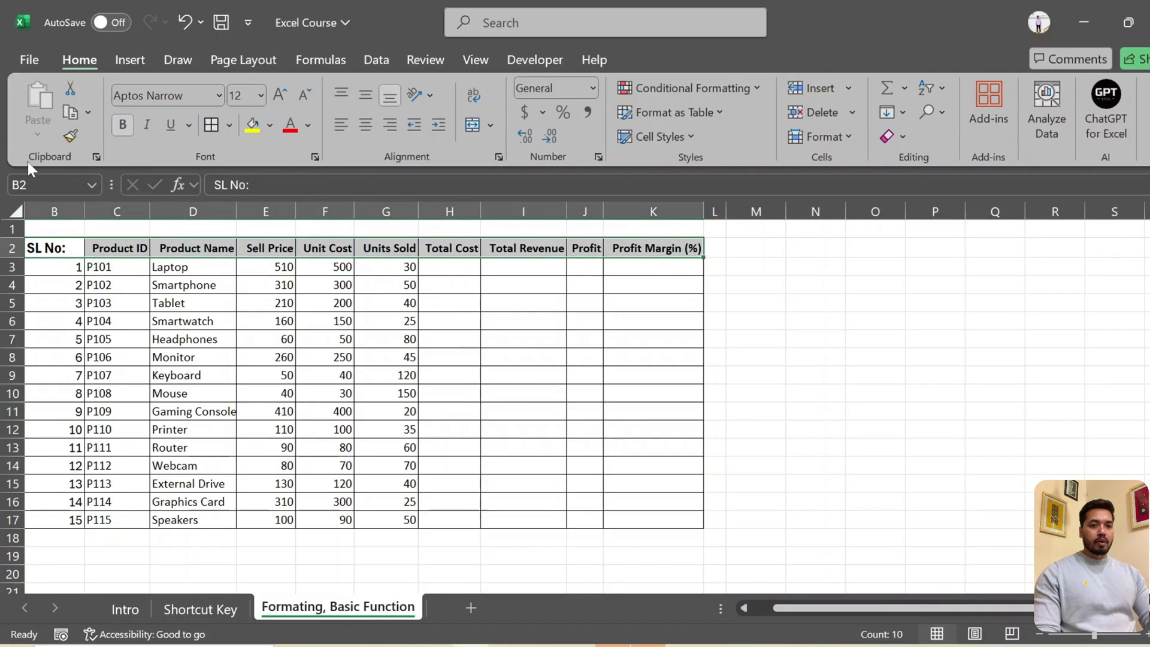
pyautogui.click(265, 127)
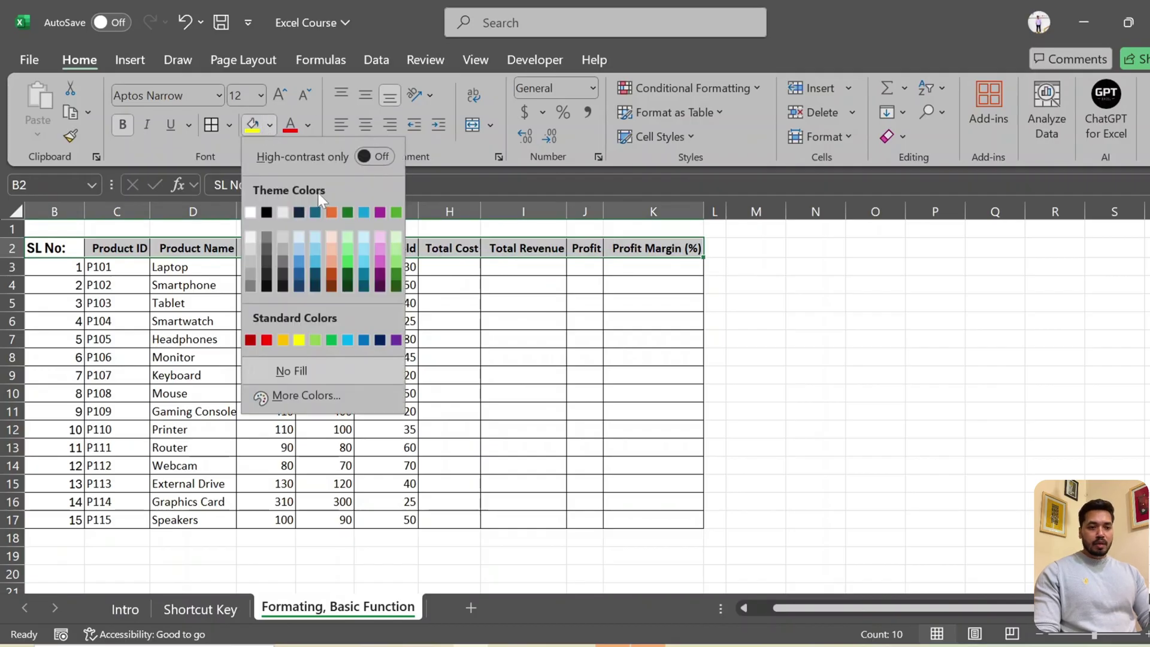
pyautogui.click(299, 262)
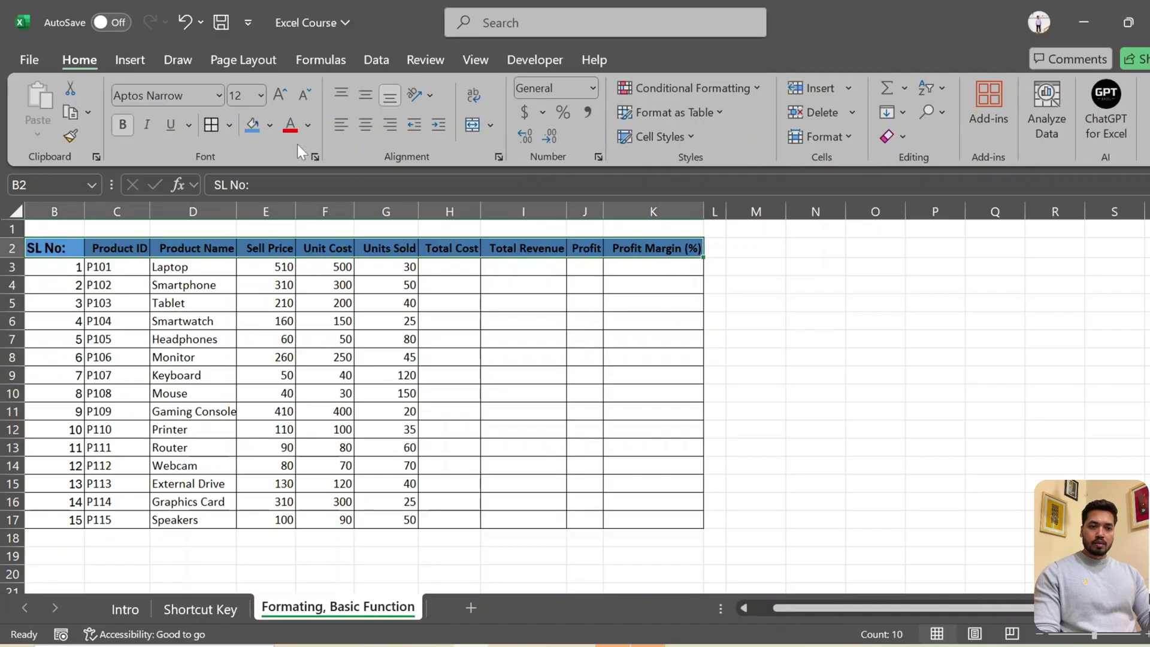
pyautogui.click(307, 125)
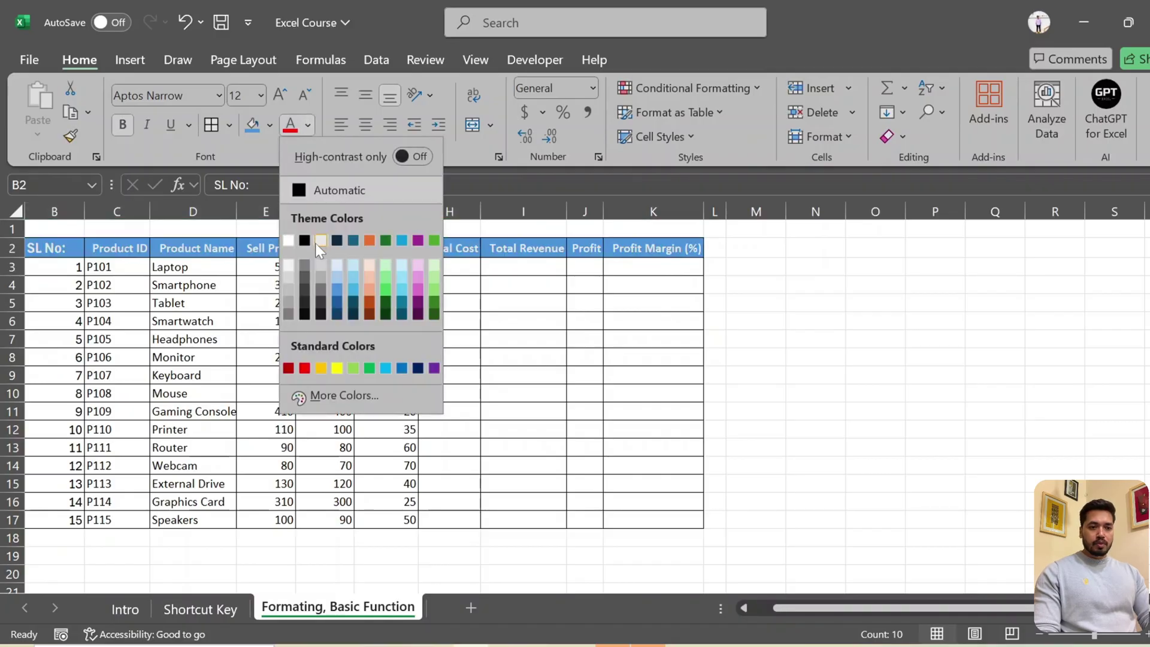
pyautogui.click(321, 242)
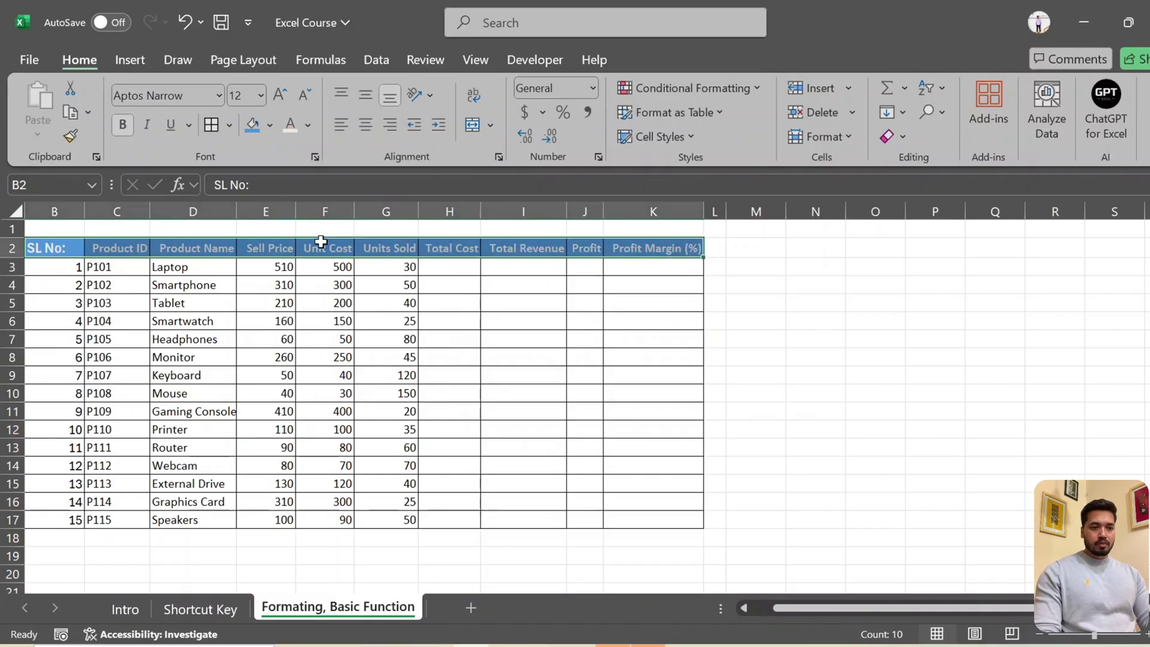
pyautogui.click(141, 323)
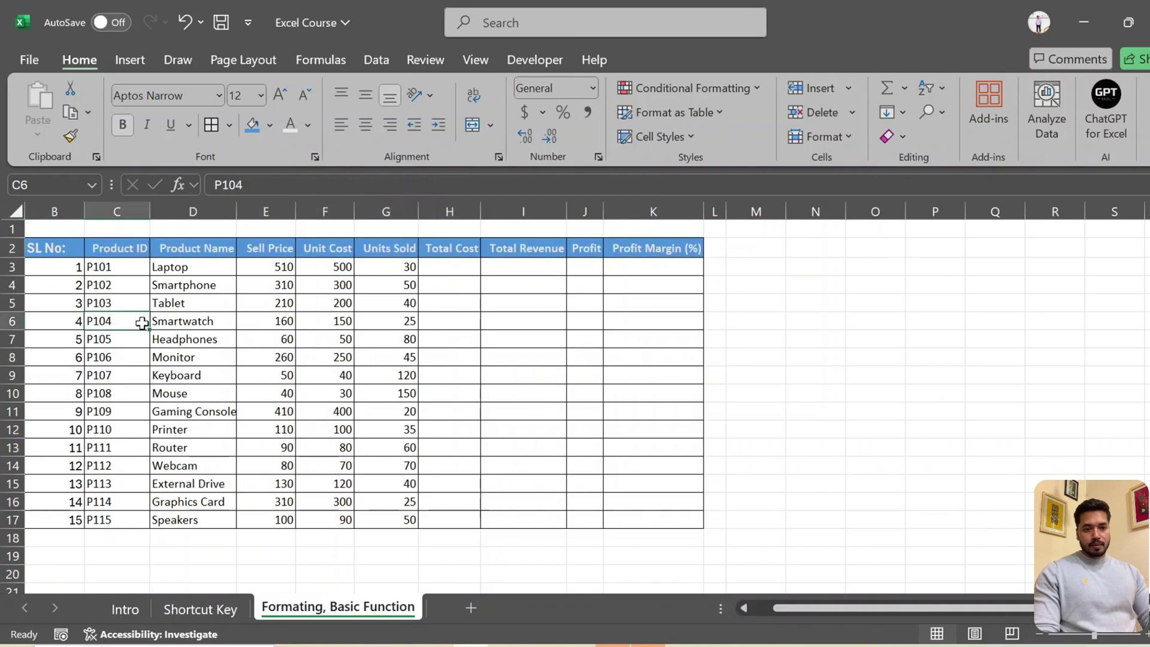
pyautogui.press('Up')
pyautogui.press('Up')
pyautogui.press('Up')
pyautogui.press('Up')
pyautogui.press('Right')
pyautogui.press('Right')
pyautogui.press('Right')
pyautogui.press('Right')
pyautogui.press('Right')
pyautogui.press('Right')
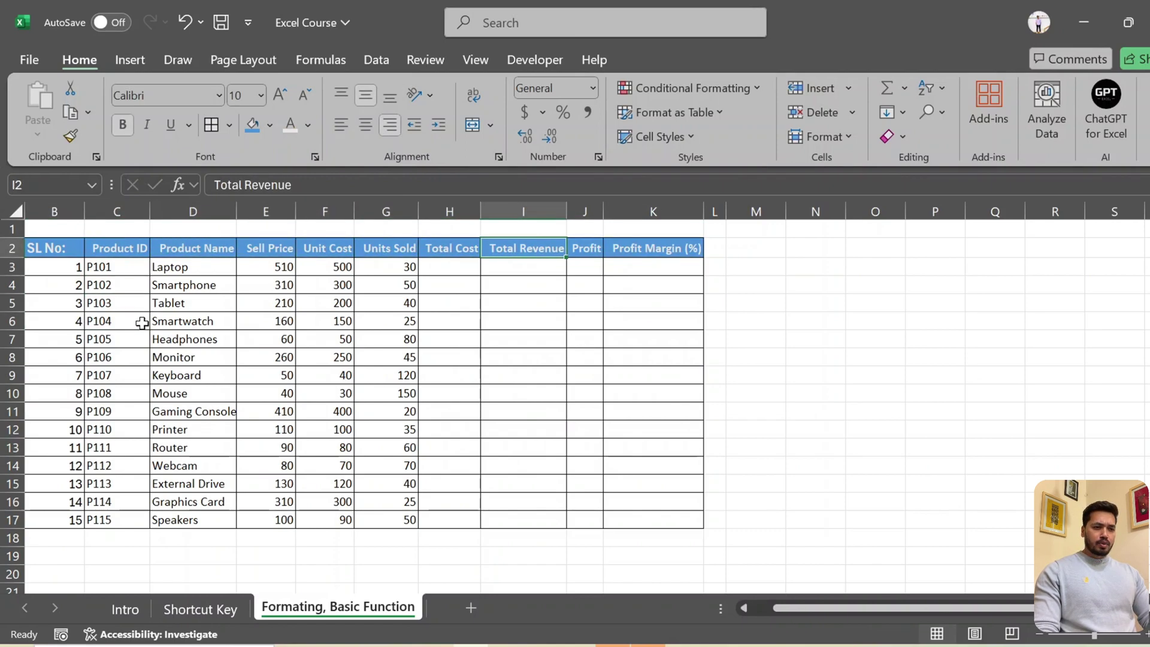
pyautogui.press('Right')
pyautogui.press('Right')
pyautogui.press('Left')
pyautogui.press('Left')
pyautogui.press('Left')
pyautogui.press('Left')
pyautogui.press('Up')
pyautogui.press('Left')
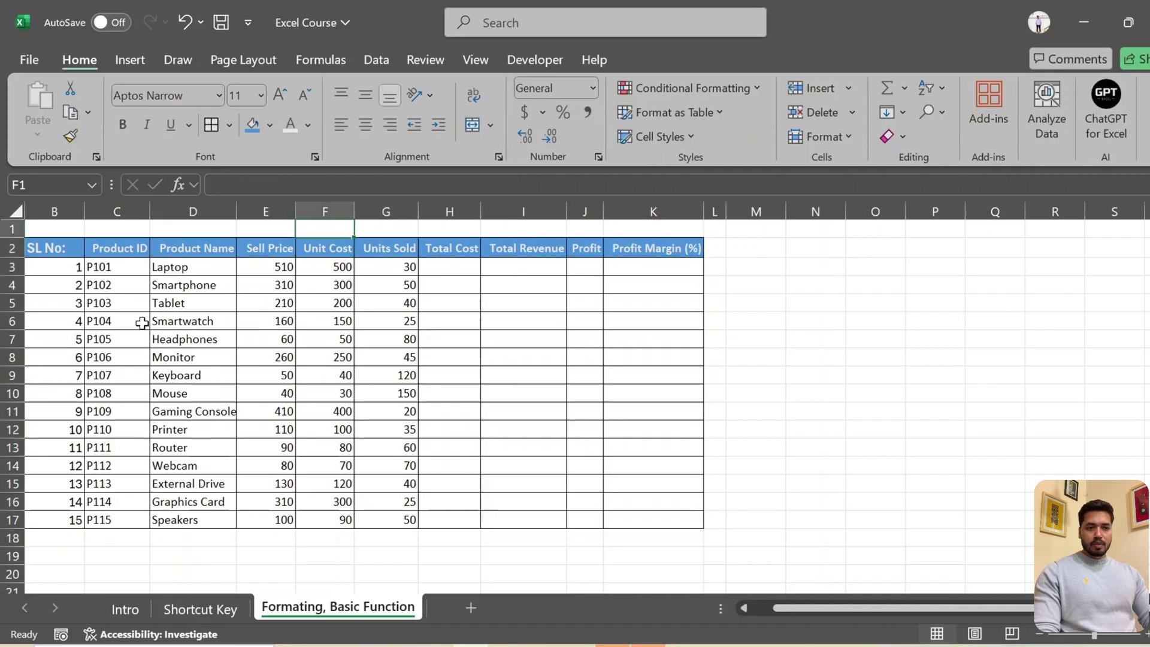
pyautogui.press('Left')
pyautogui.press('Left')
pyautogui.press('Left')
pyautogui.press('Left')
pyautogui.hotkey('shift', 'Right')
pyautogui.hotkey('shift', 'Right')
pyautogui.hotkey('shift', 'Right')
pyautogui.hotkey('shift', 'Right')
pyautogui.hotkey('shift', 'Right')
pyautogui.hotkey('shift', 'Right')
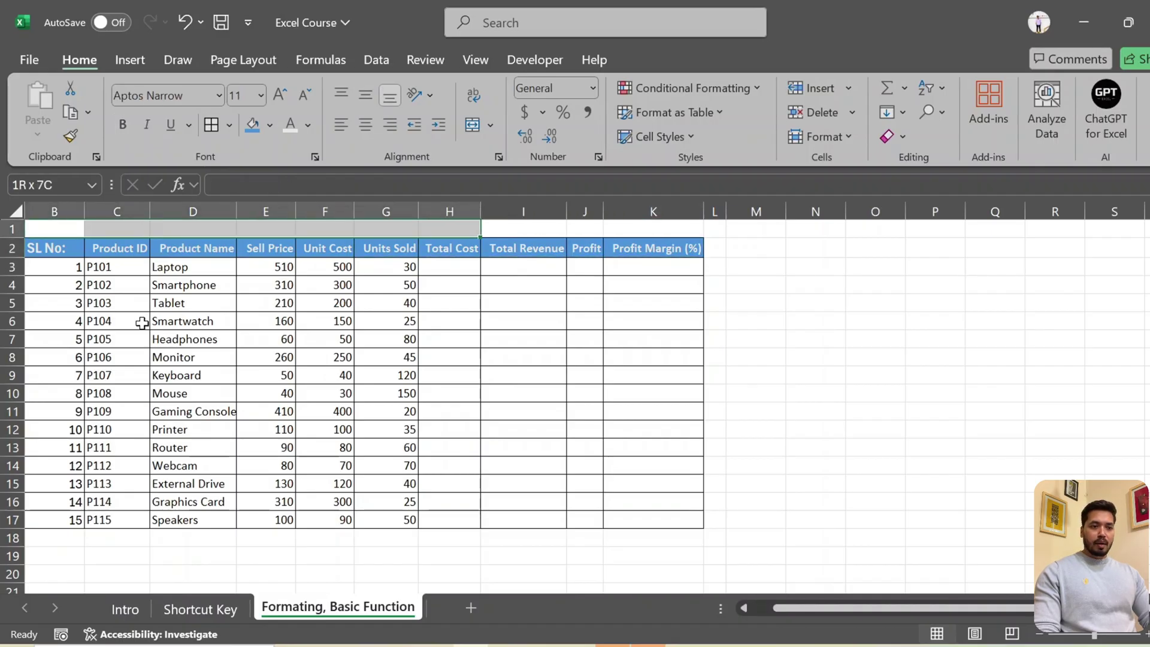
pyautogui.hotkey('shift', 'Right')
# Merge and center cells B1:K1 above the table's header row.
pyautogui.press('Left')
pyautogui.press('Right')
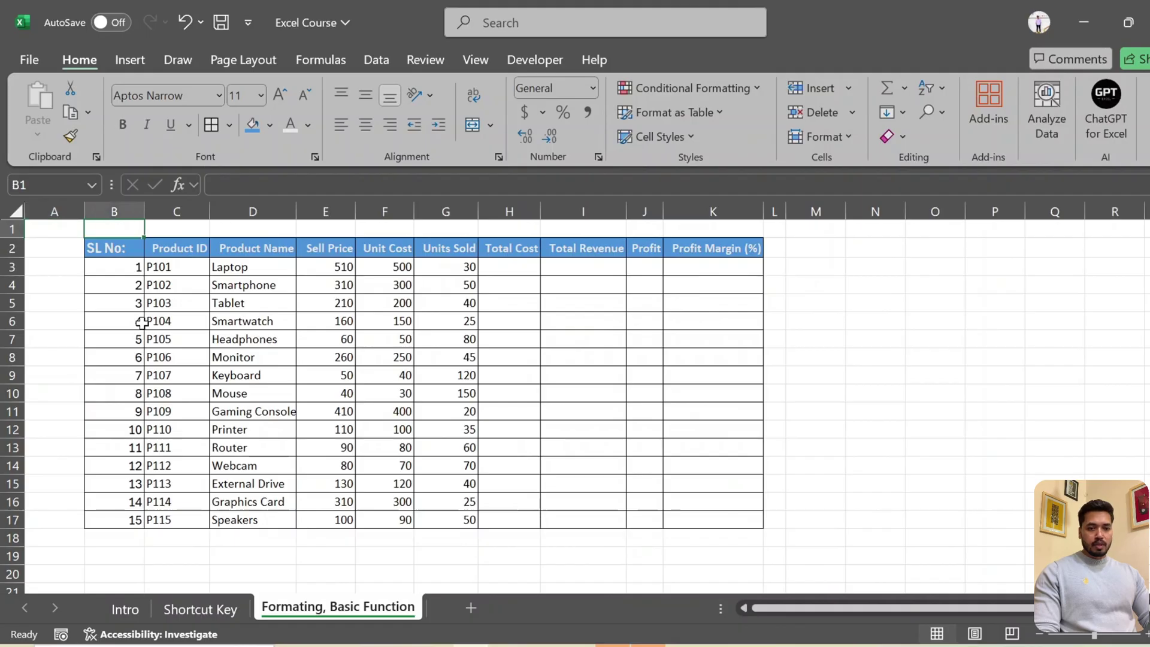
pyautogui.hotkey('shift', 'Right')
pyautogui.hotkey('shift', 'Right')
pyautogui.hotkey('shift', 'Right')
pyautogui.hotkey('shift', 'Right')
pyautogui.hotkey('shift', 'Right')
pyautogui.hotkey('shift', 'Right')
pyautogui.hotkey('shift', 'Right')
pyautogui.hotkey('shift', 'Right')
pyautogui.hotkey('shift', 'Right')
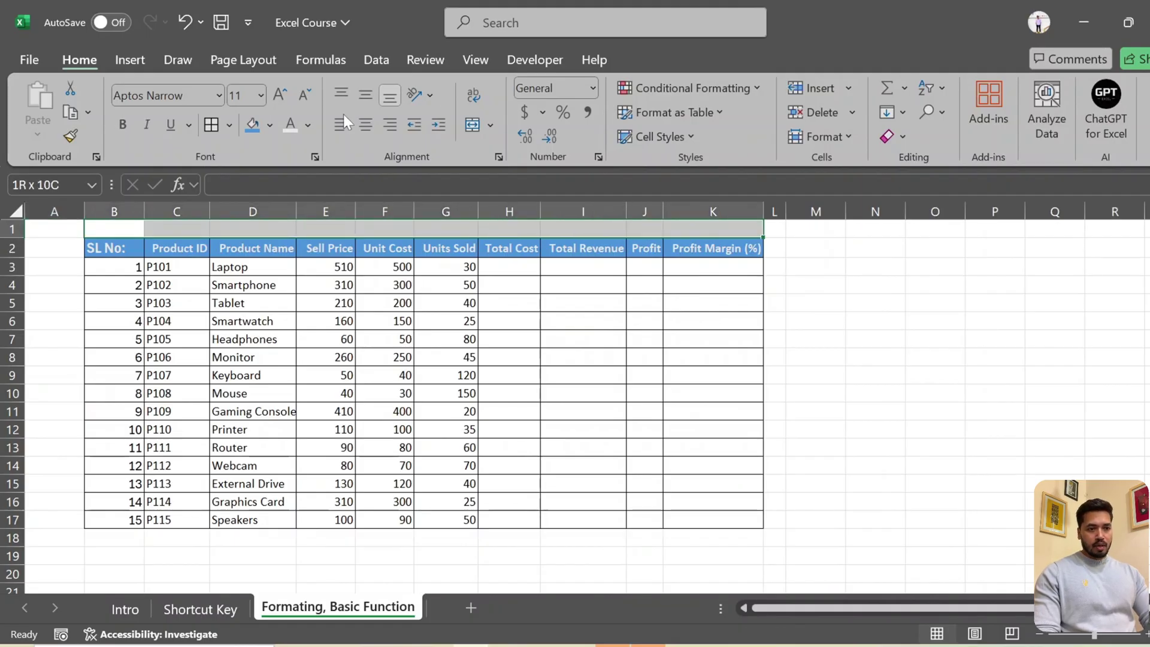
pyautogui.click(470, 127)
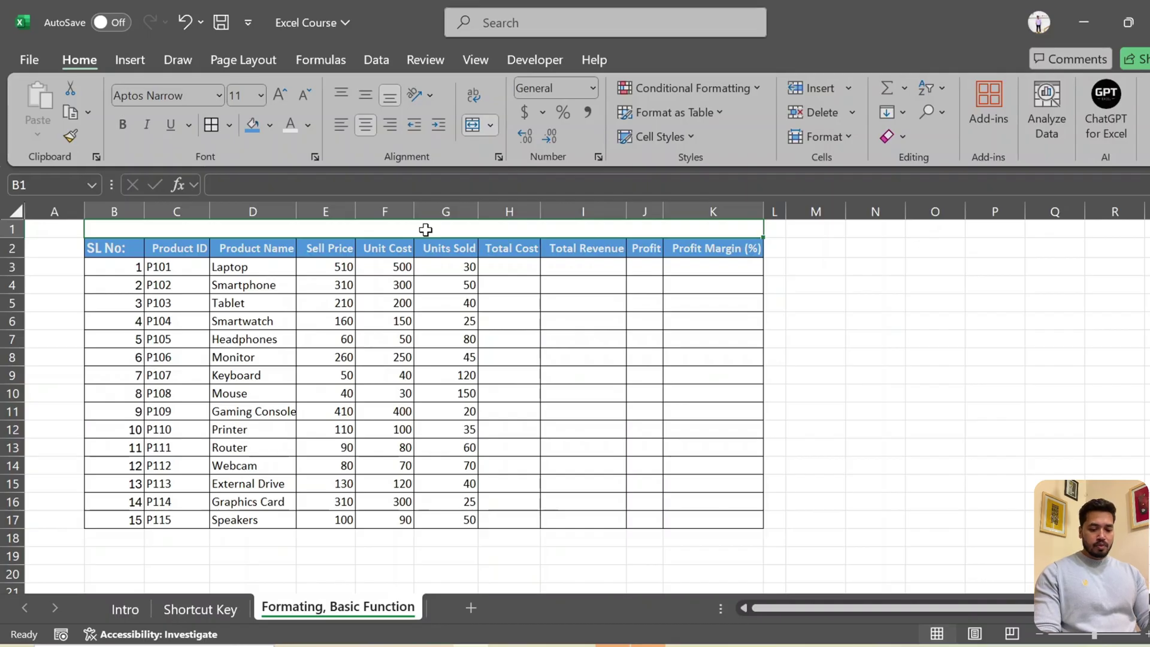
# Enter the title "Basic Formating" in the merged cell B1 and make it bold.
pyautogui.write('Basi')
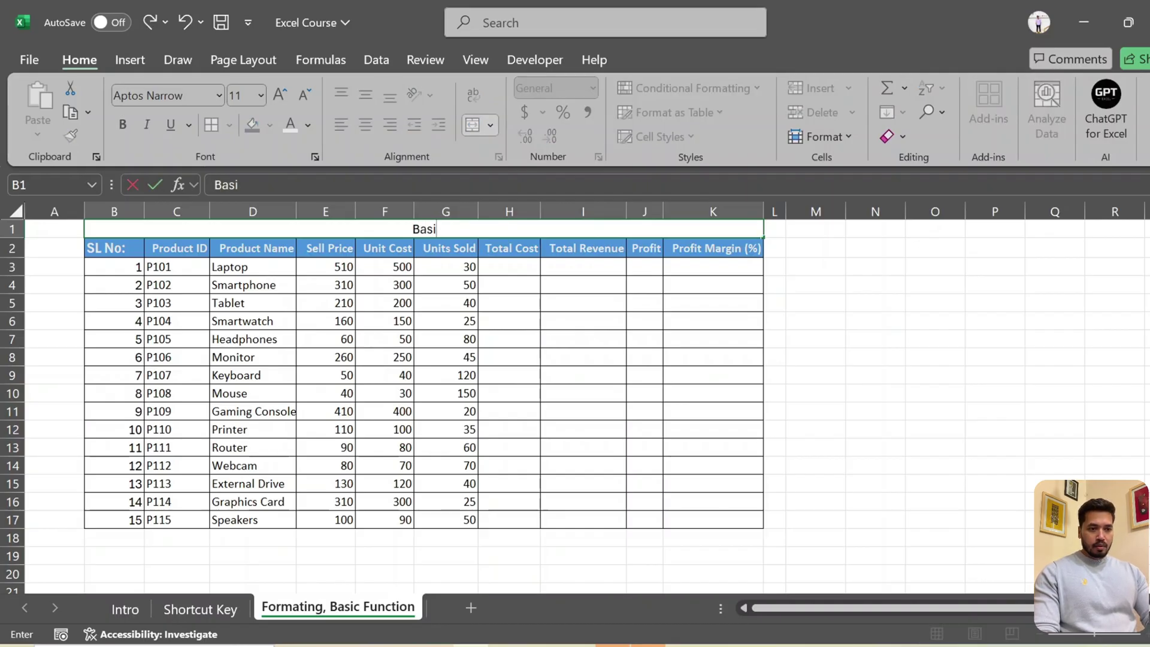
pyautogui.write('c Formatim')
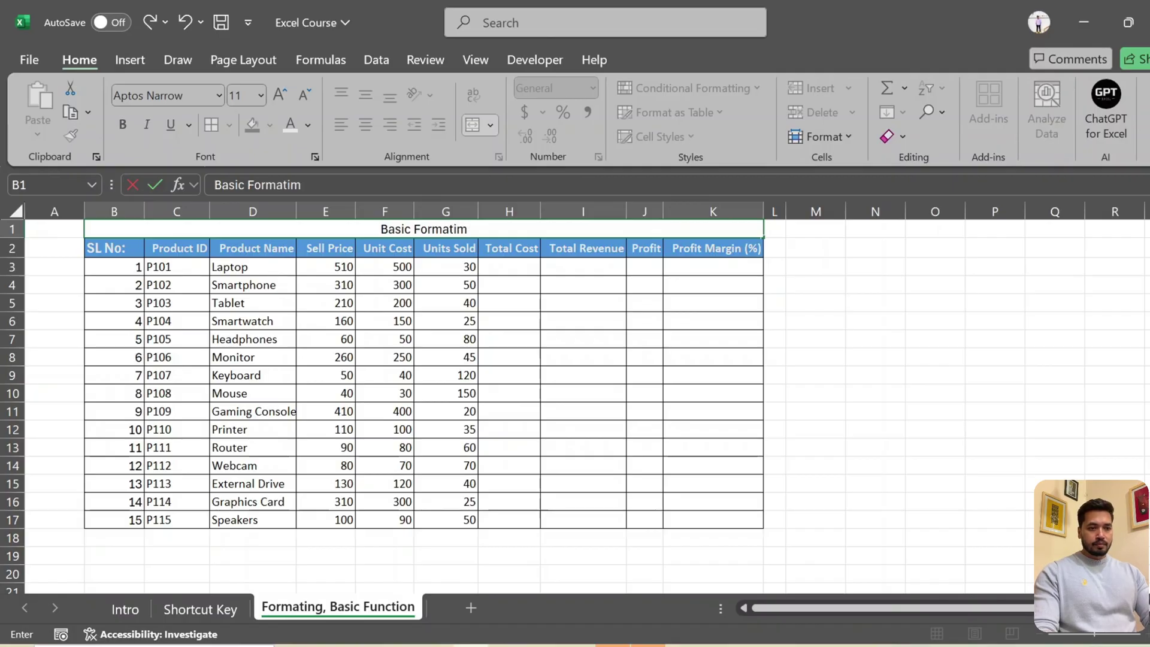
pyautogui.press('BackSpace')
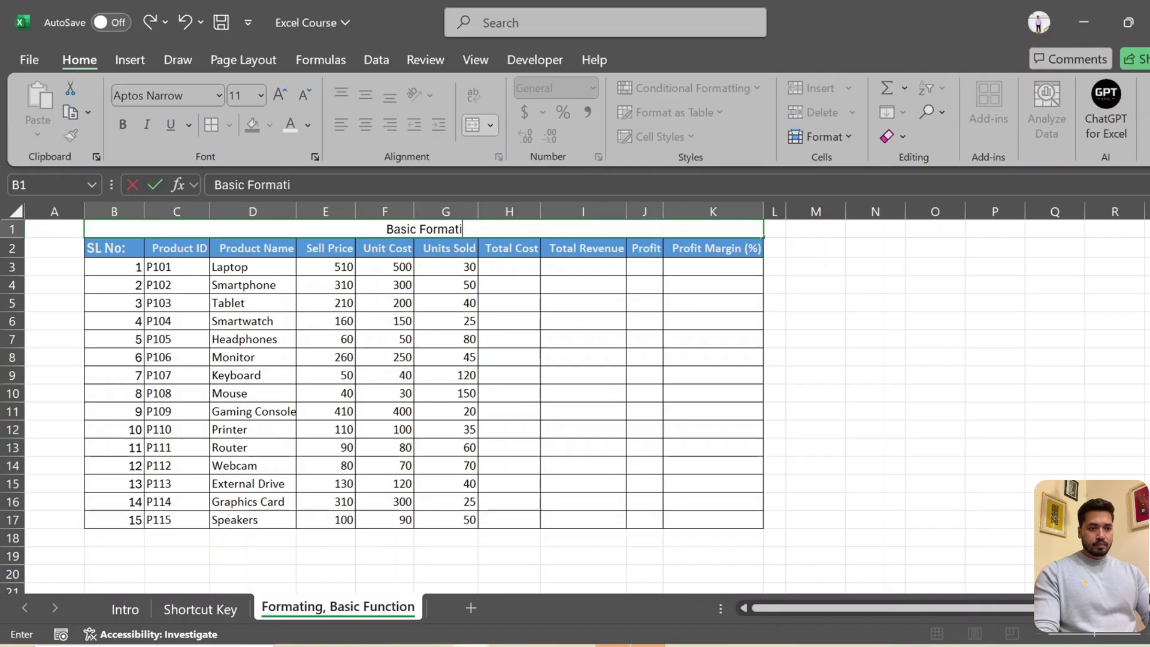
pyautogui.write('ng')
pyautogui.press('Return')
pyautogui.click(425, 229)
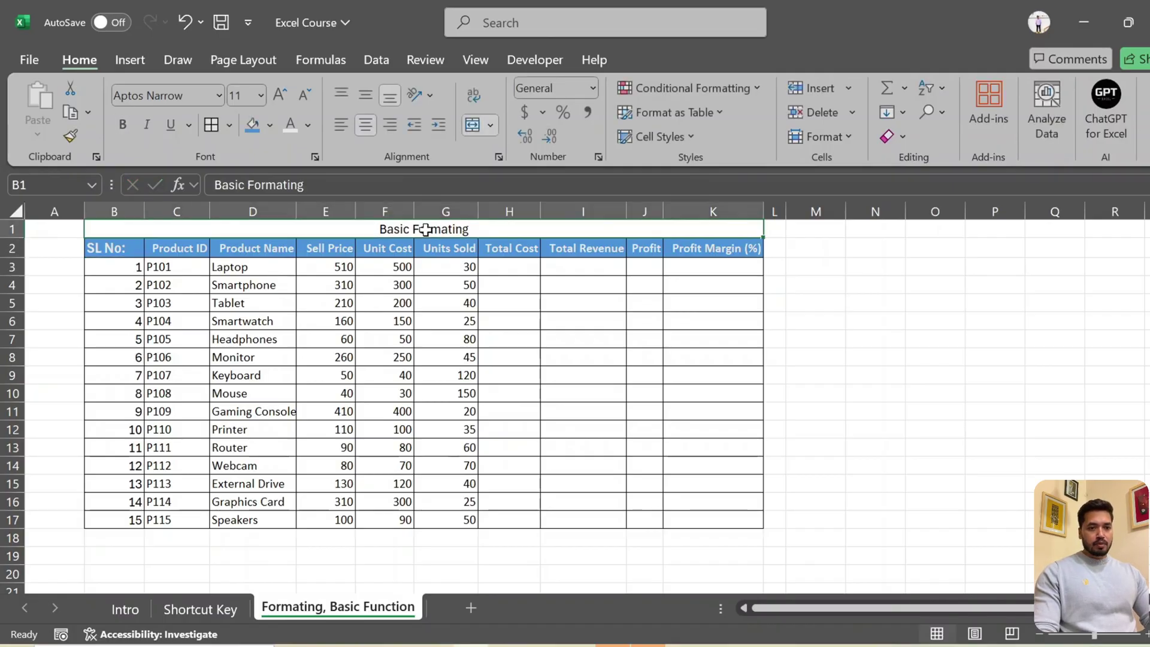
pyautogui.hotkey('ctrl', 'b')
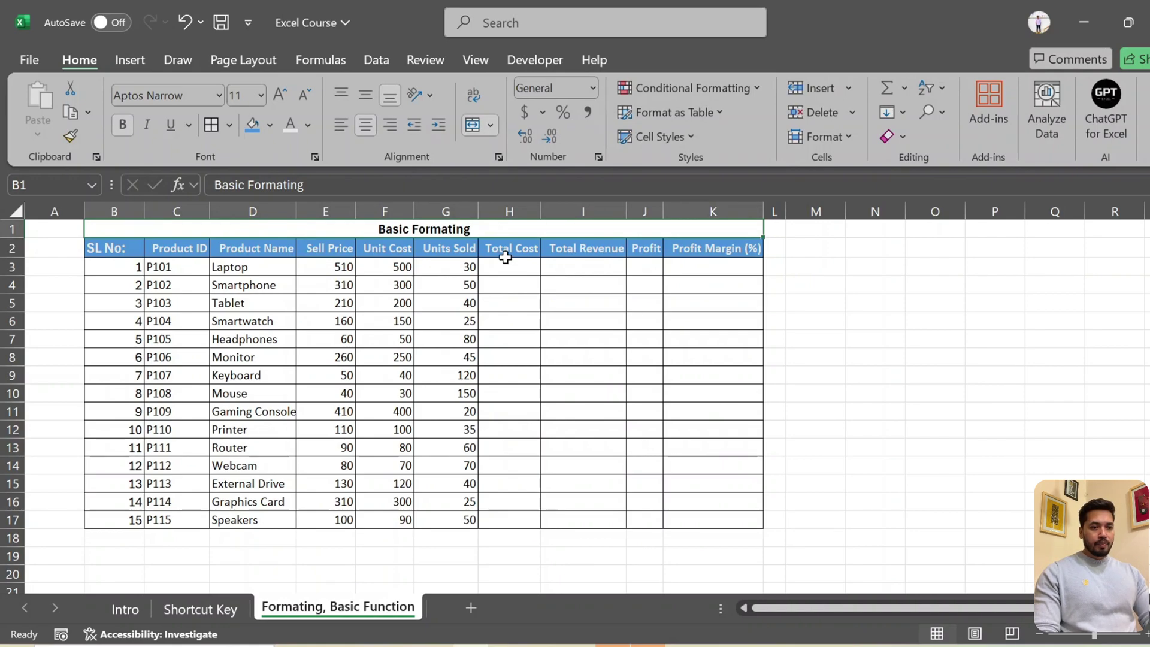
# Enter the formula =G3*F3 in H3 to calculate the laptop's total cost.
pyautogui.click(503, 248)
pyautogui.press('Left')
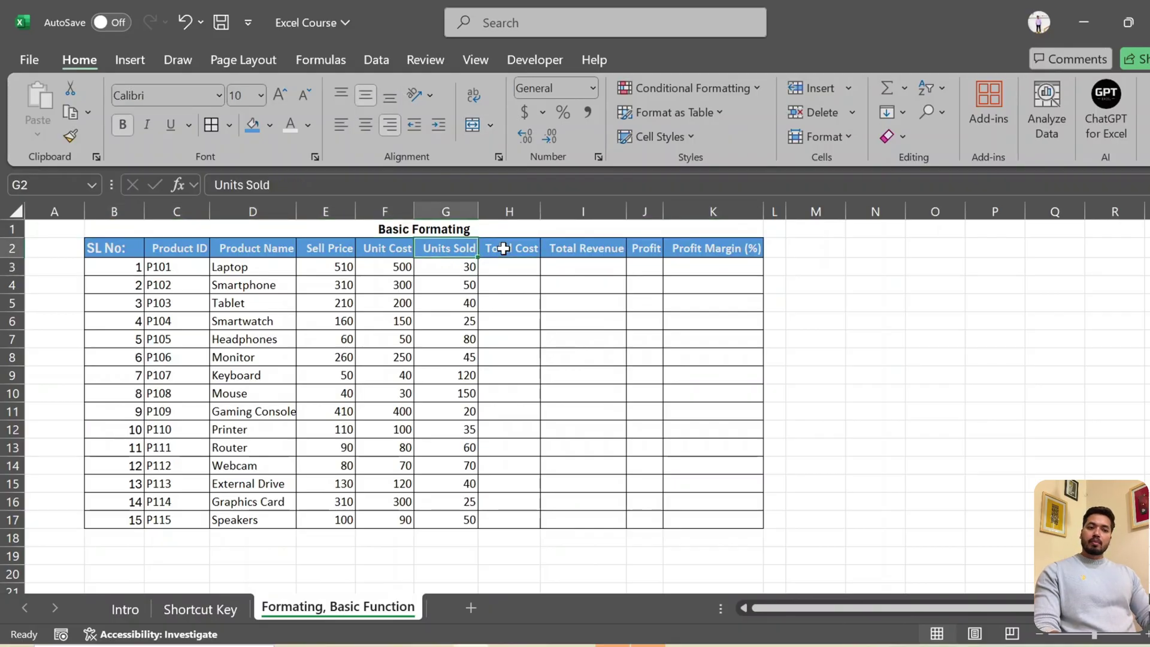
pyautogui.press('Right')
pyautogui.press('Down')
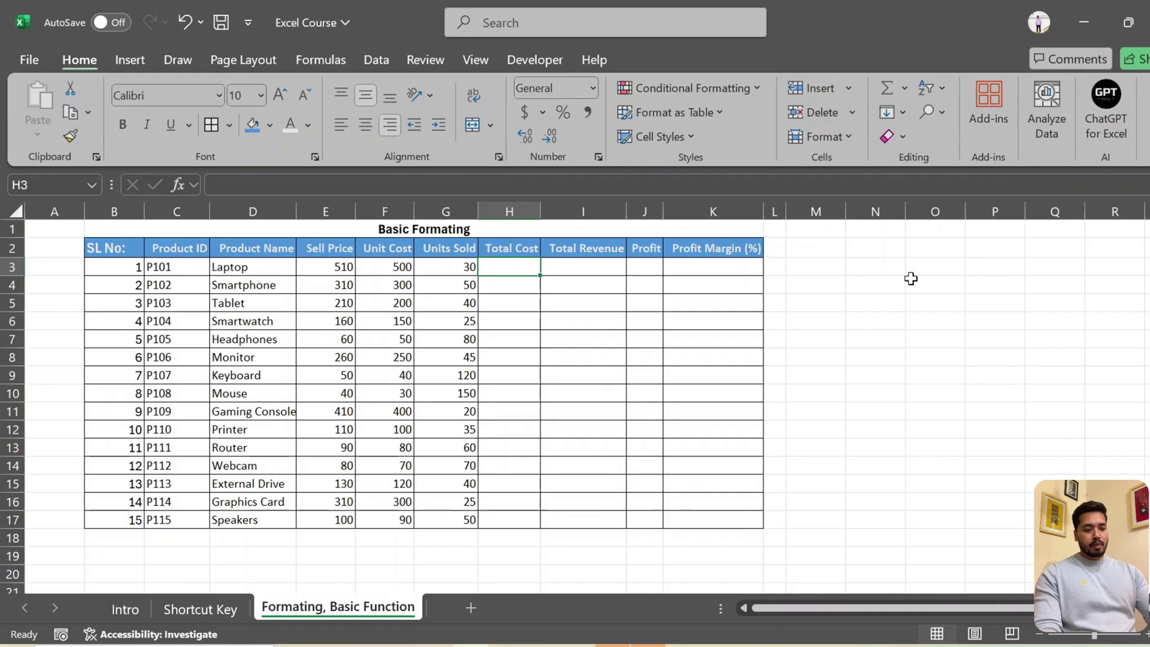
pyautogui.write('=')
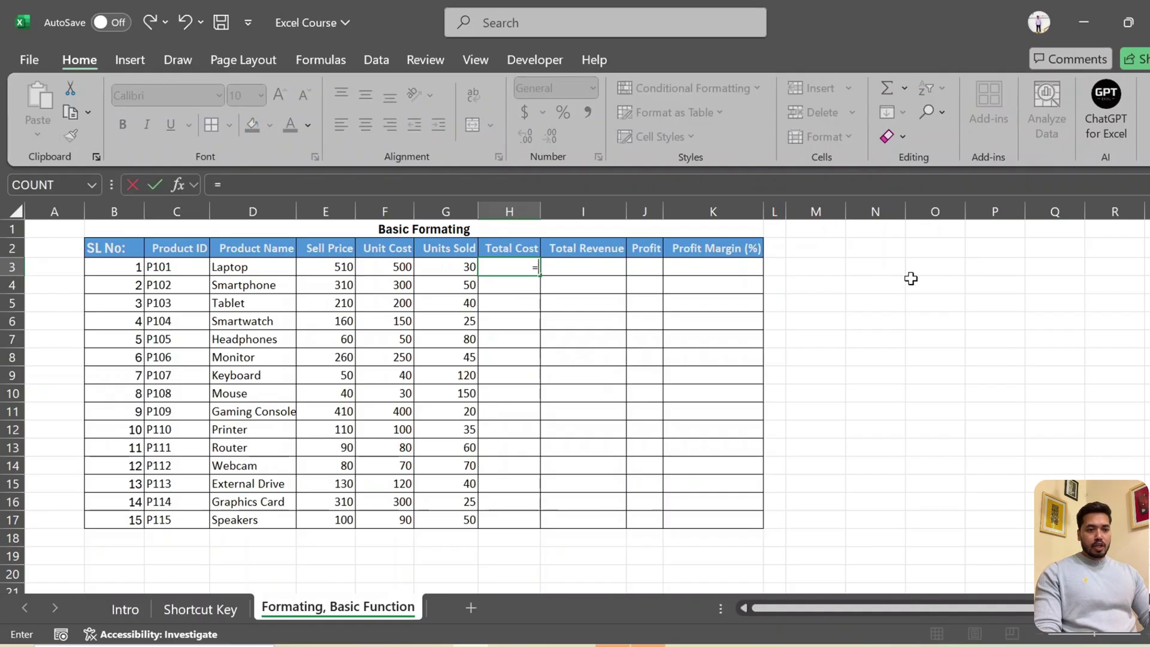
pyautogui.press('Left')
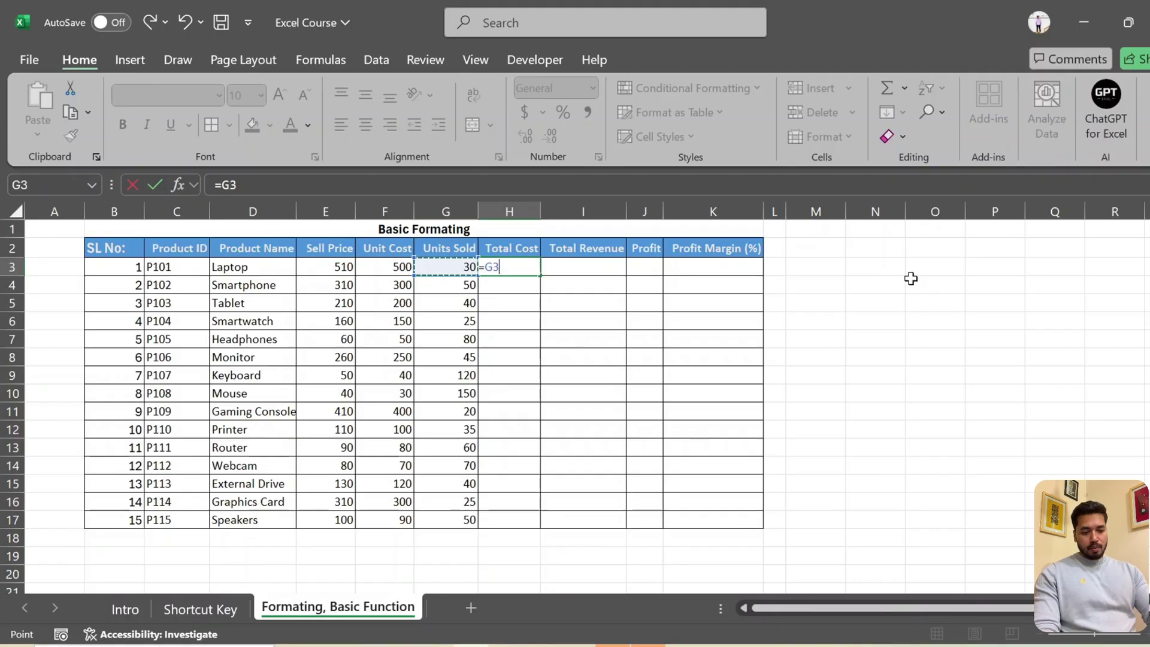
pyautogui.write('*')
pyautogui.press('Left')
pyautogui.press('Left')
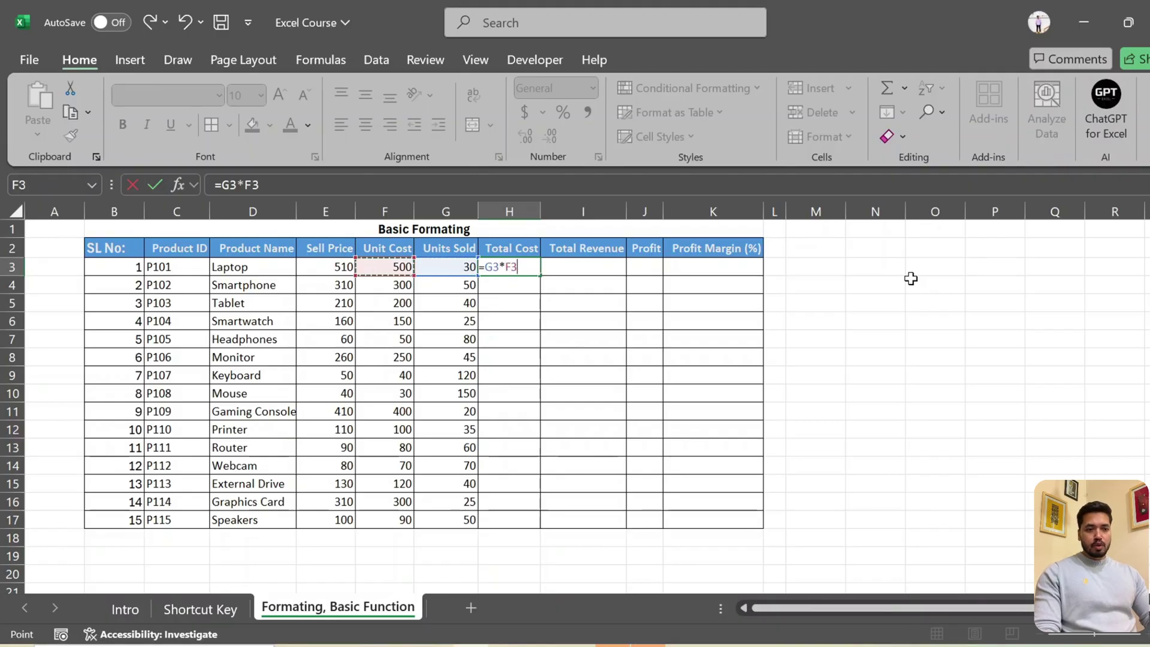
pyautogui.press('Return')
# Copy the total cost formula from H3 and paste it into H4:H17.
pyautogui.press('Up')
pyautogui.hotkey('ctrl', 'c')
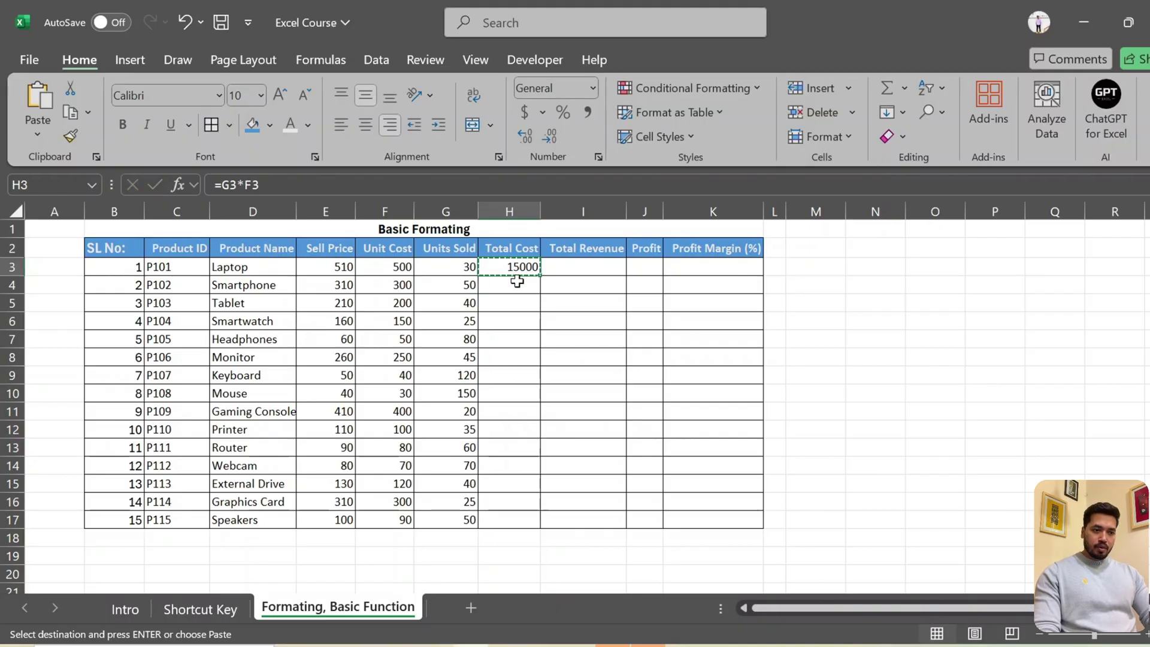
pyautogui.moveTo(517, 280); pyautogui.dragTo(532, 516)
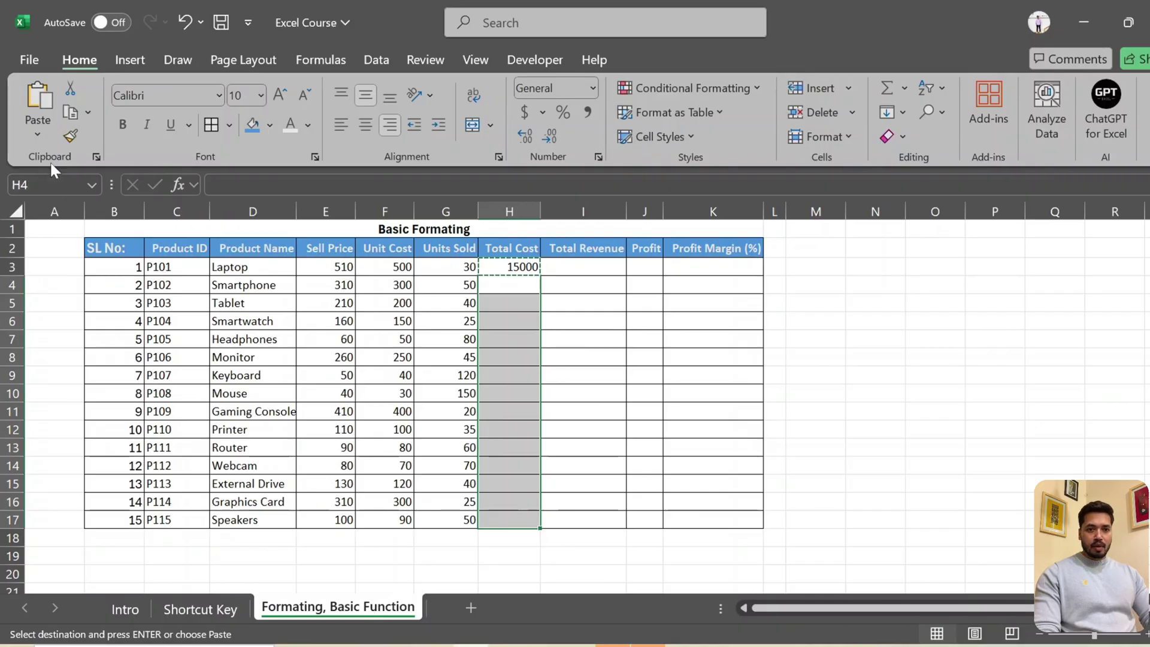
pyautogui.click(45, 128)
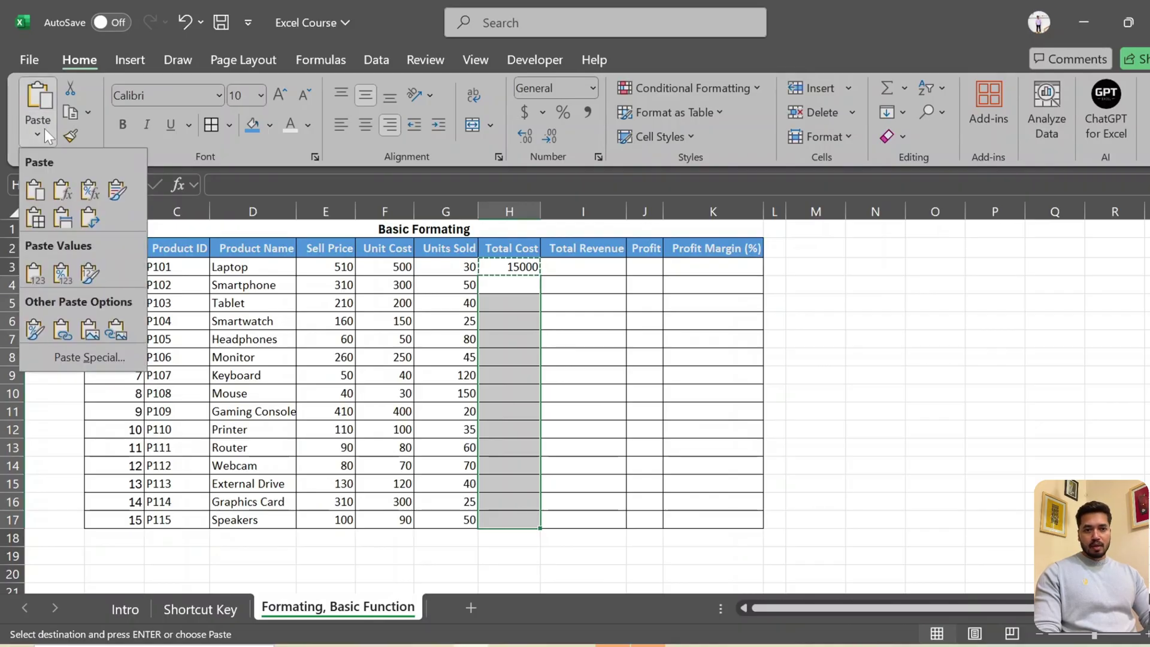
pyautogui.click(35, 194)
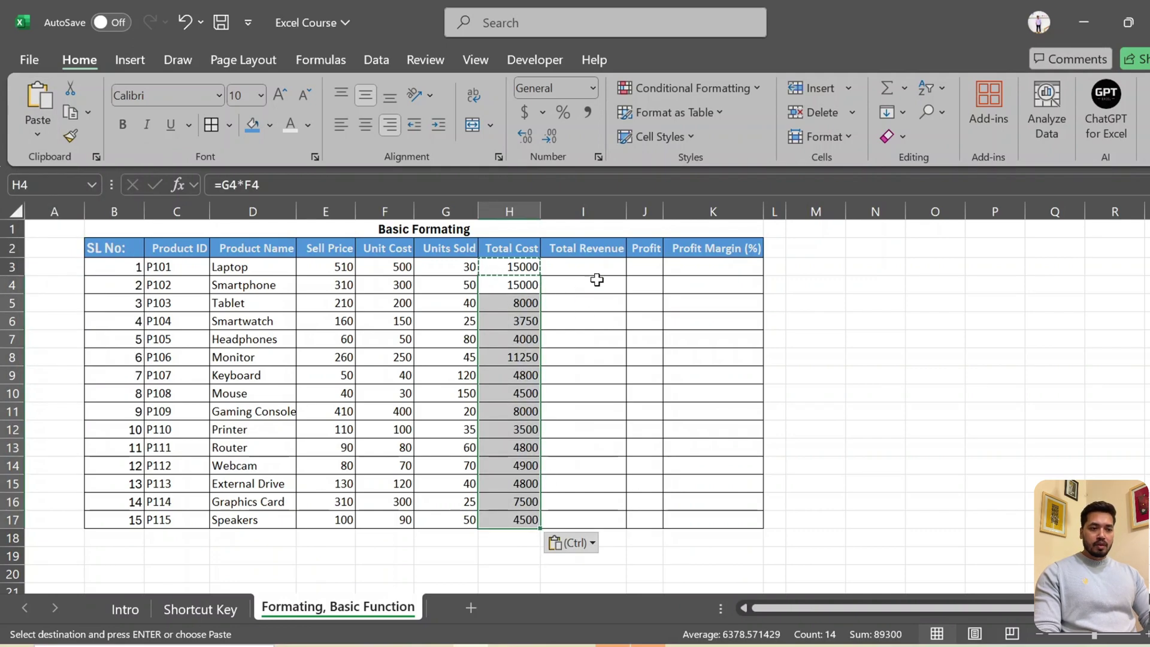
# Enter the total revenue formula =G3*E3 in I3 and fill it down to I17.
pyautogui.click(558, 271)
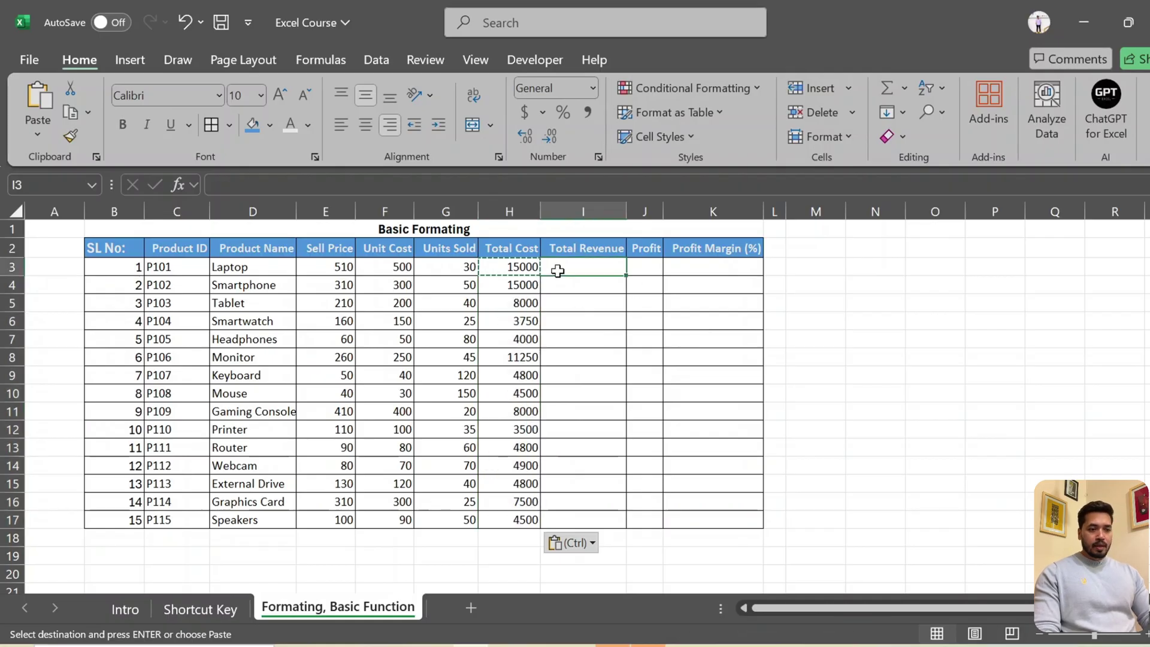
pyautogui.press('Escape')
pyautogui.write('=')
pyautogui.press('Left')
pyautogui.press('Left')
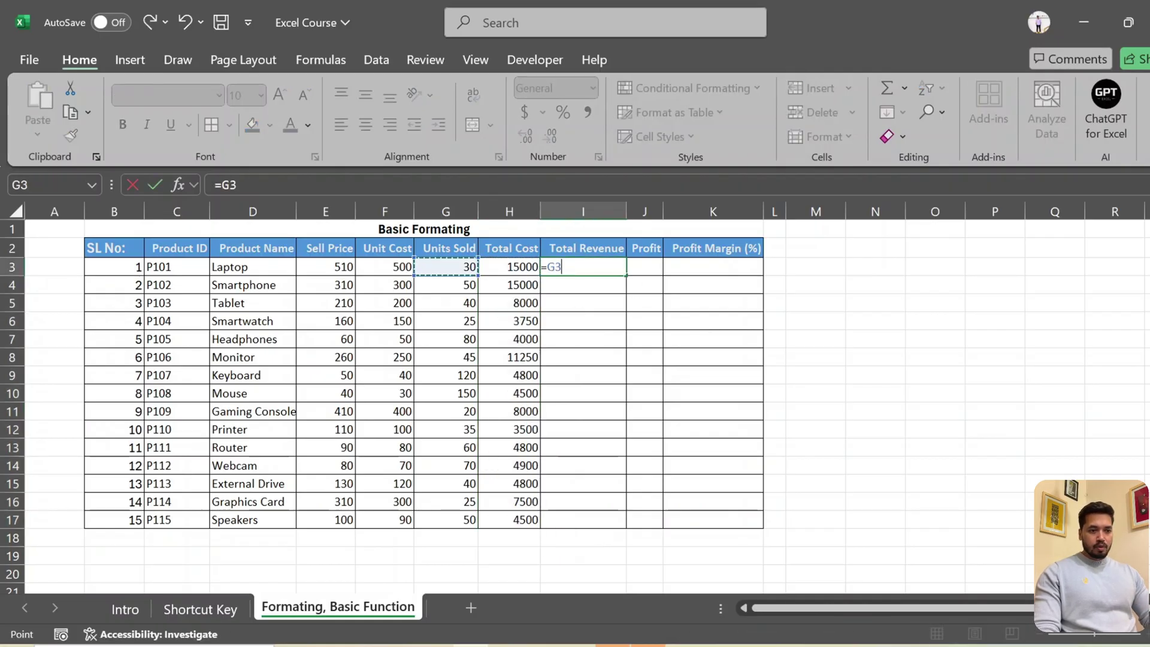
pyautogui.write('*')
pyautogui.press('Left')
pyautogui.press('Left')
pyautogui.press('Left')
pyautogui.press('Left')
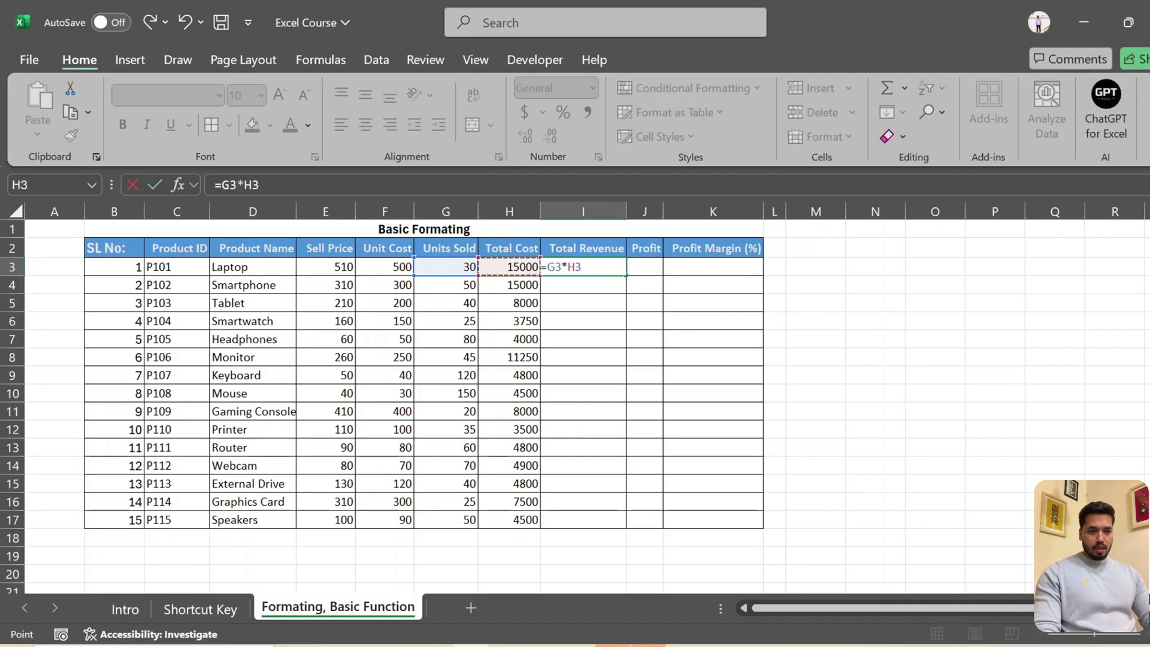
pyautogui.press('Return')
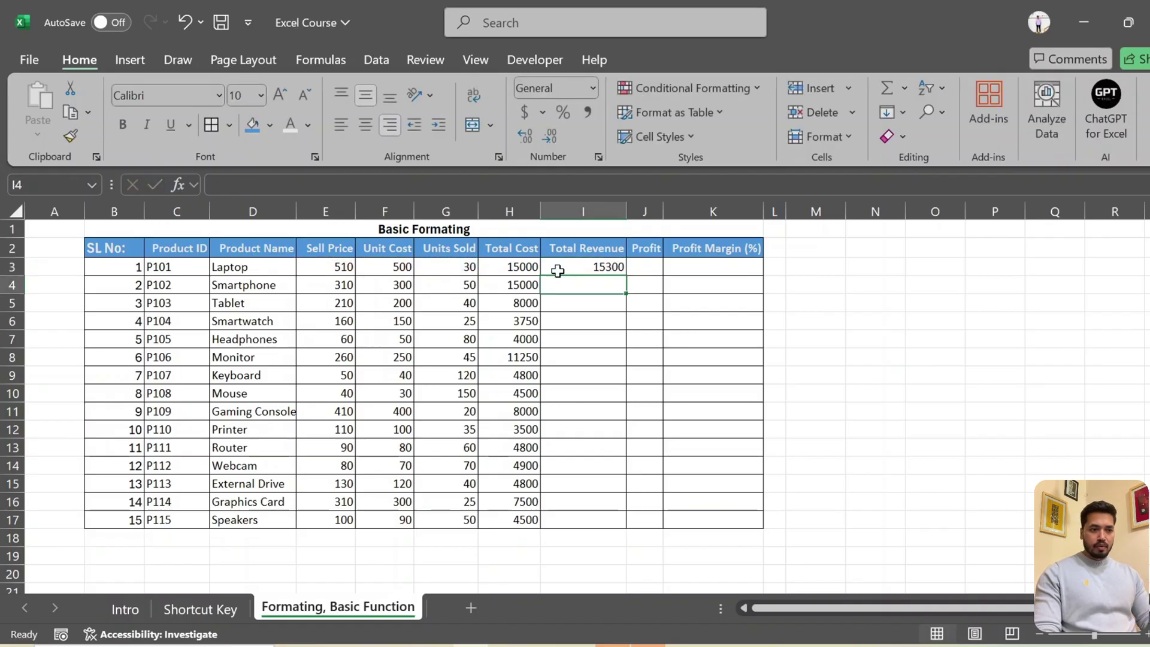
pyautogui.click(558, 271)
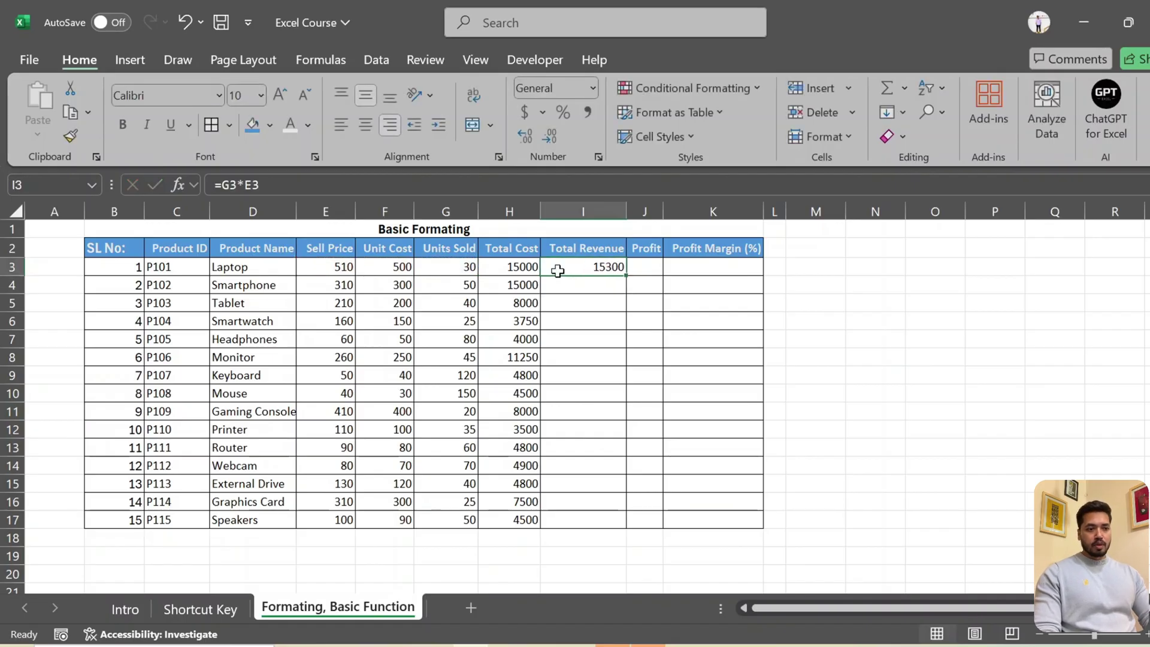
pyautogui.doubleClick(627, 276)
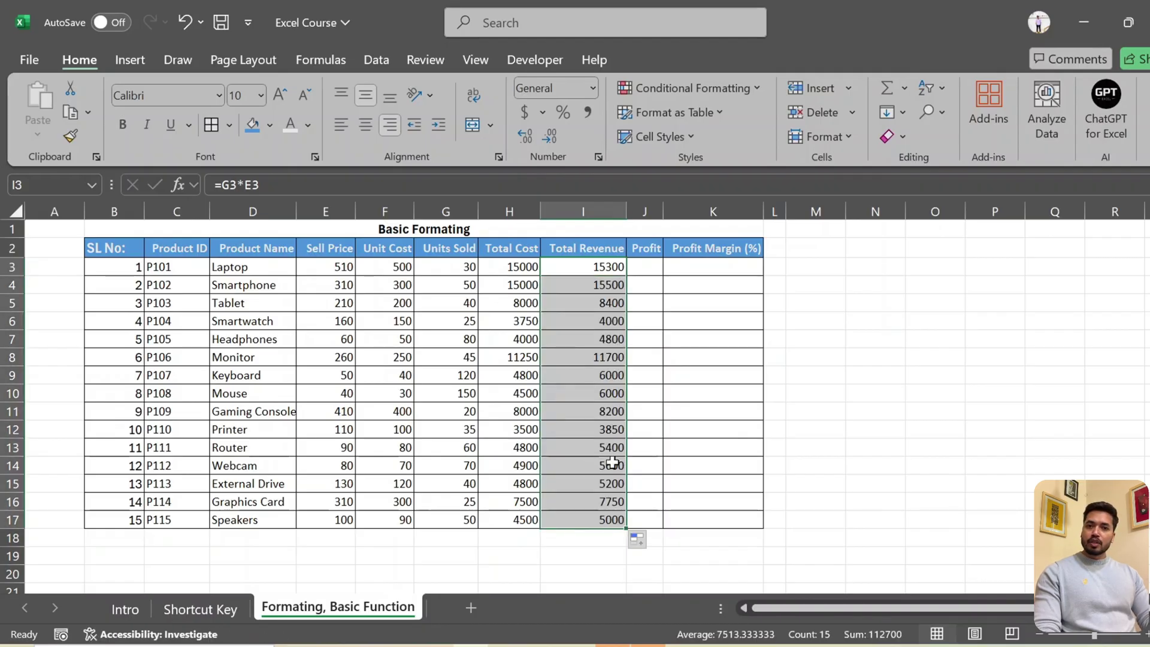
# Enter the profit formula =I3-H3 in J3 and fill it down to J17.
pyautogui.click(640, 264)
pyautogui.write('=')
pyautogui.press('Left')
pyautogui.press('Left')
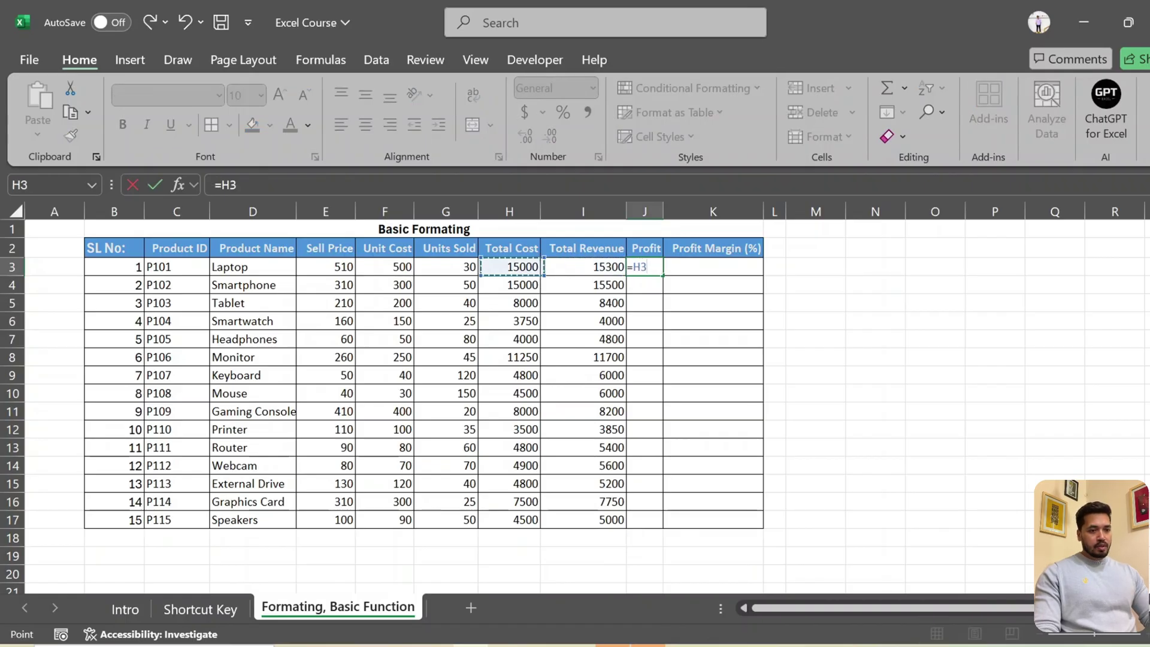
pyautogui.press('Right')
pyautogui.press('Right')
pyautogui.write('-')
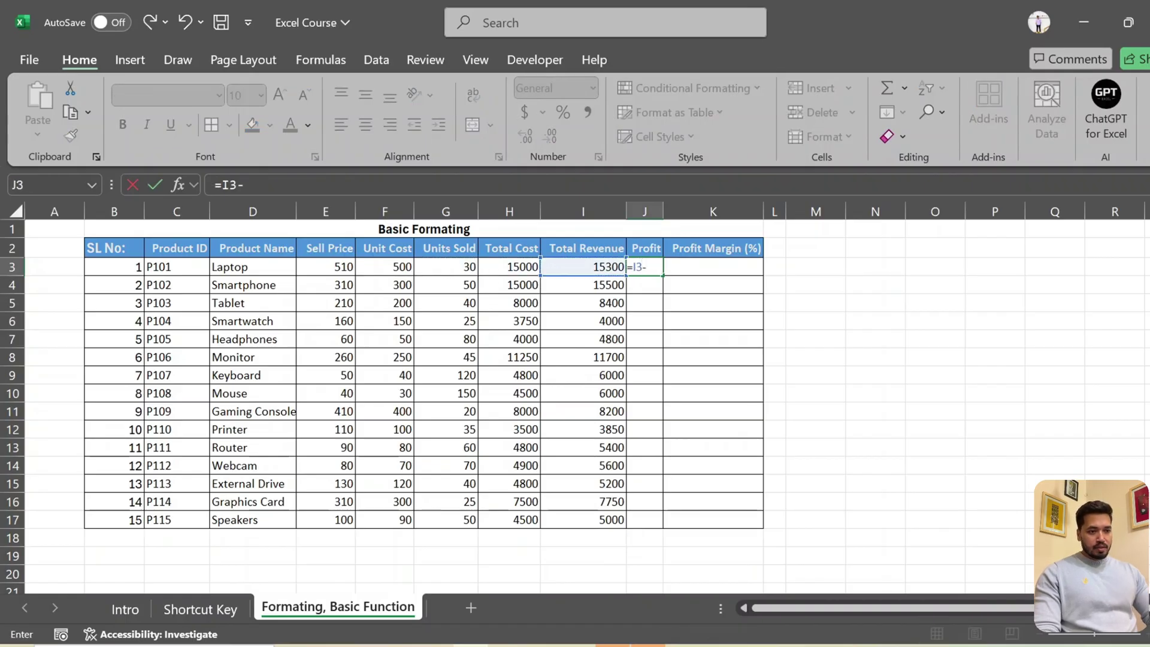
pyautogui.press('Left')
pyautogui.press('Left')
pyautogui.press('Return')
pyautogui.click(640, 265)
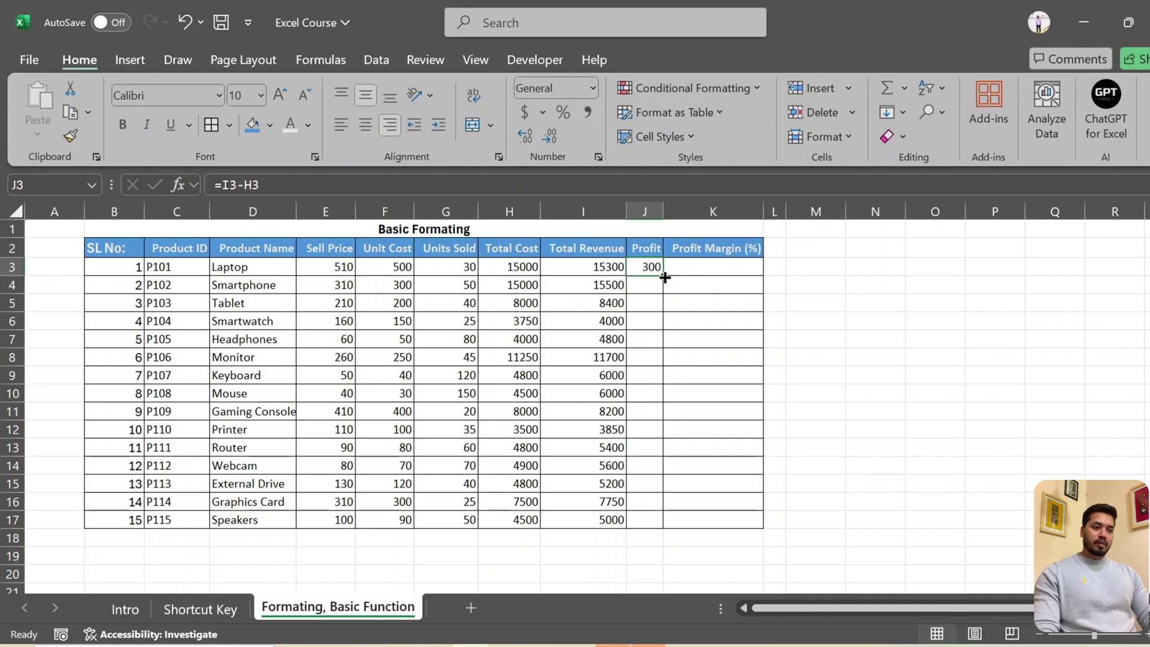
pyautogui.doubleClick(665, 278)
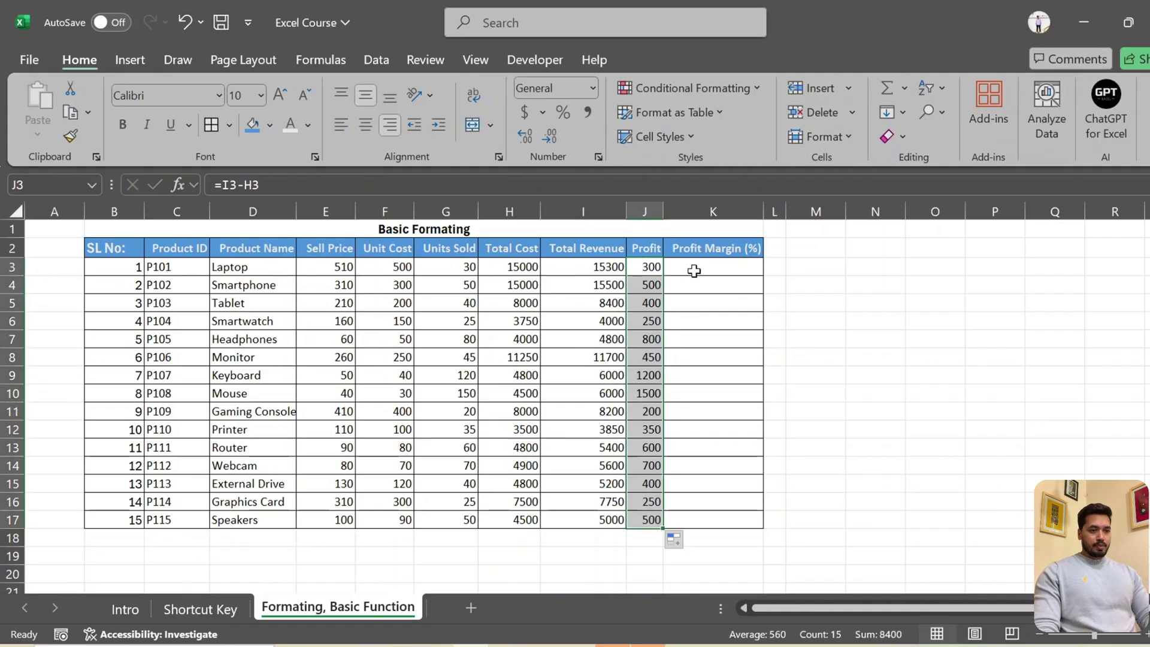
# Enter the profit margin formula =J3/I3 in K3 and fill it down to K17.
pyautogui.click(699, 269)
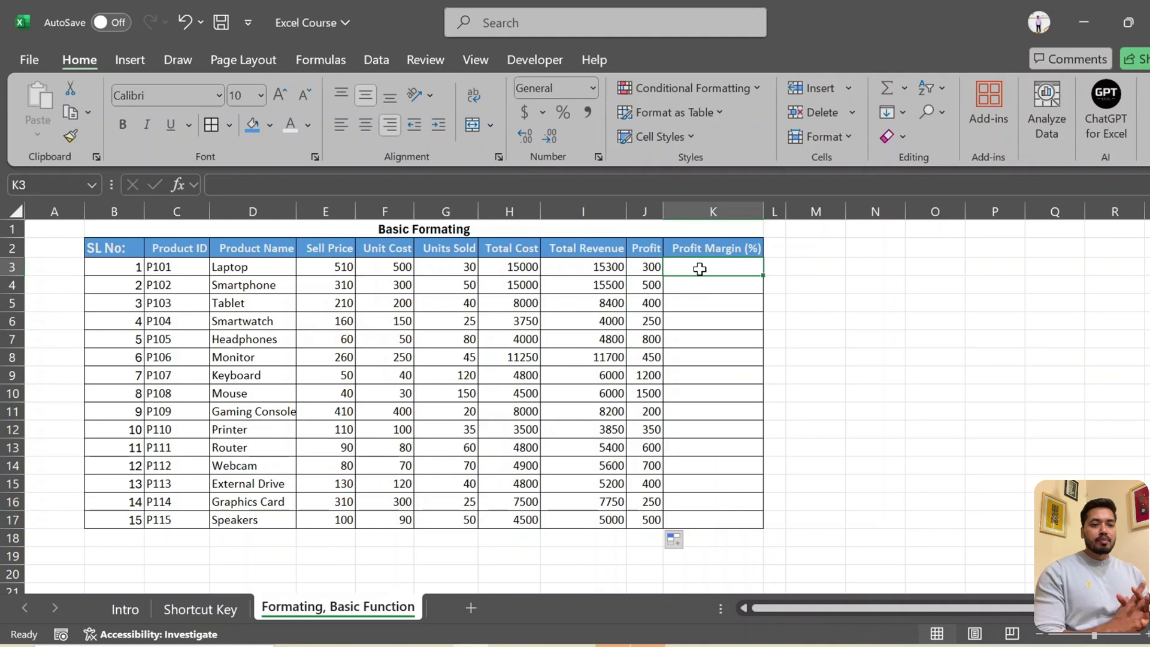
pyautogui.write('=')
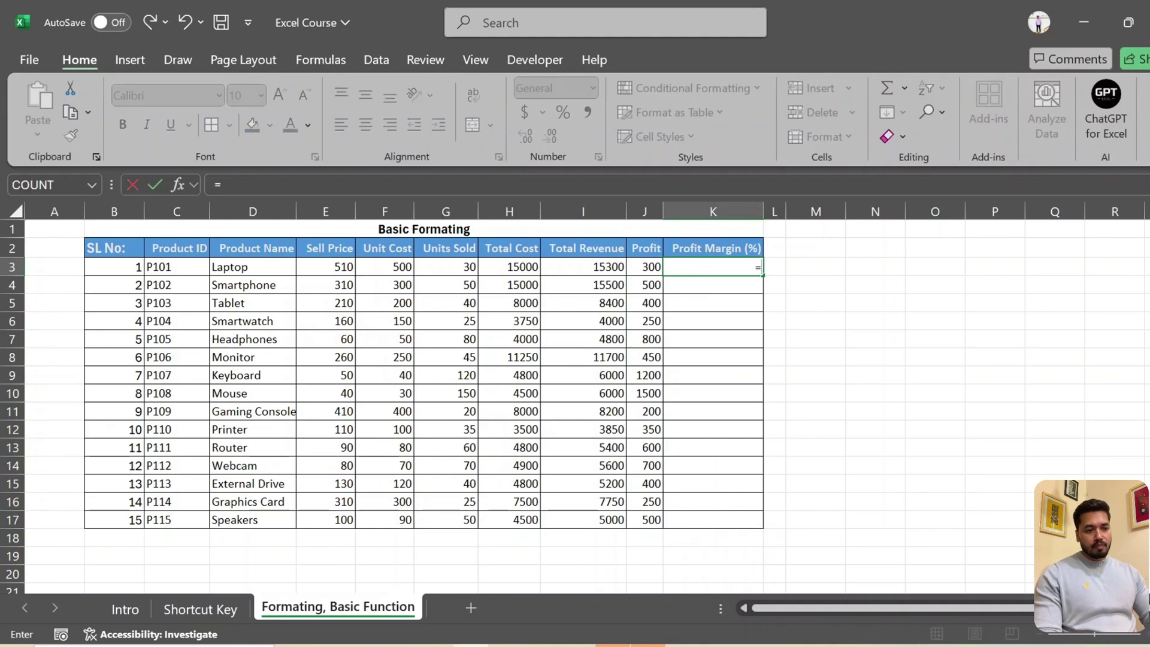
pyautogui.click(647, 267)
pyautogui.write('/')
pyautogui.click(599, 268)
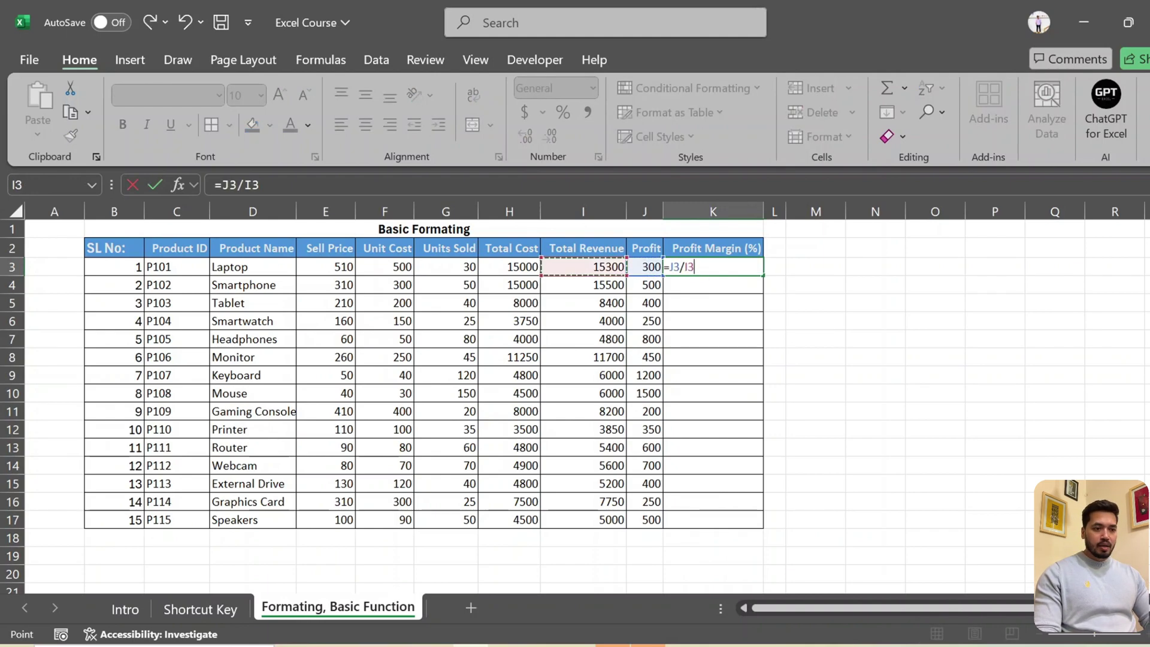
pyautogui.press('Return')
pyautogui.click(699, 269)
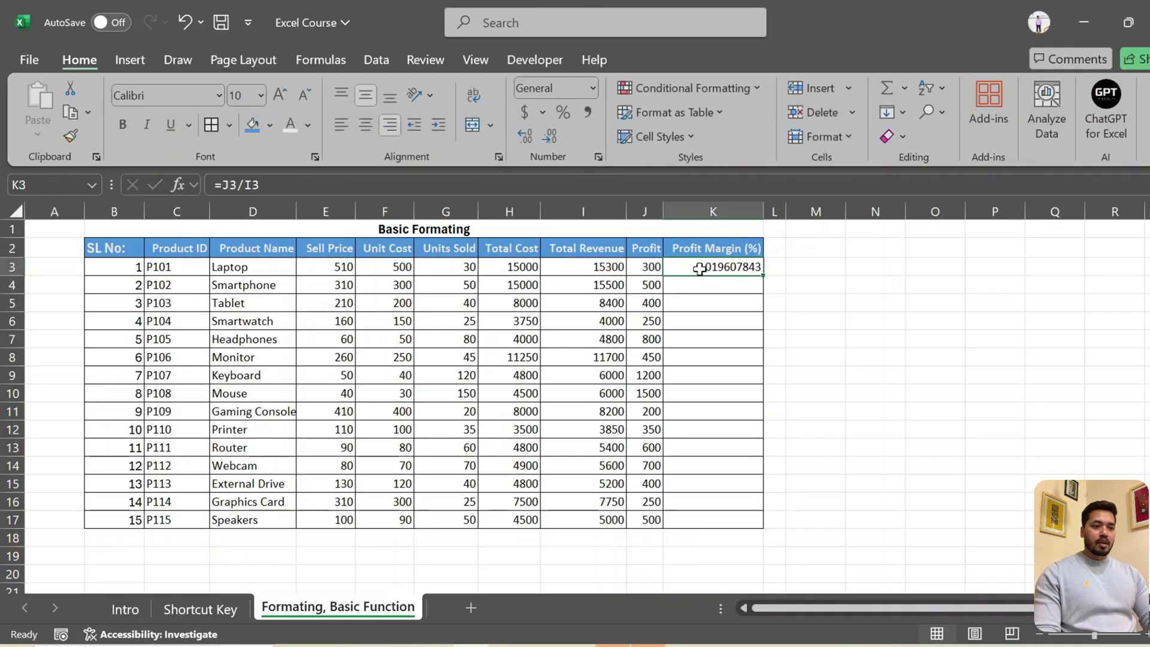
pyautogui.doubleClick(765, 278)
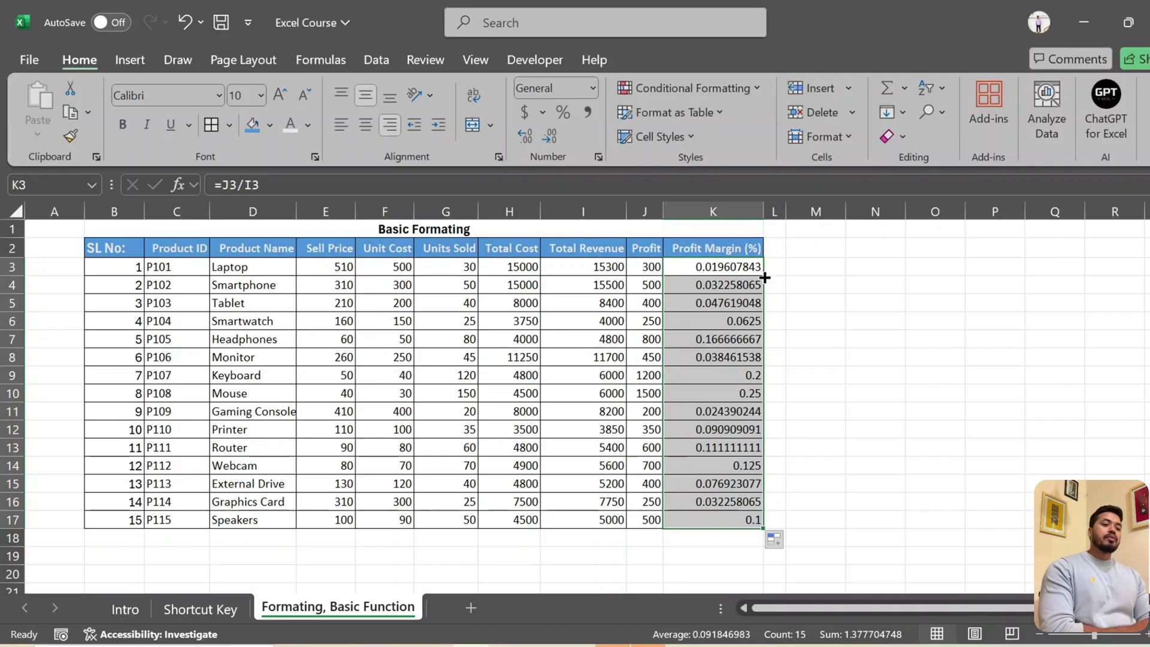
# Format the profit margins in K3:K17 as percentages with two decimal places.
pyautogui.click(563, 113)
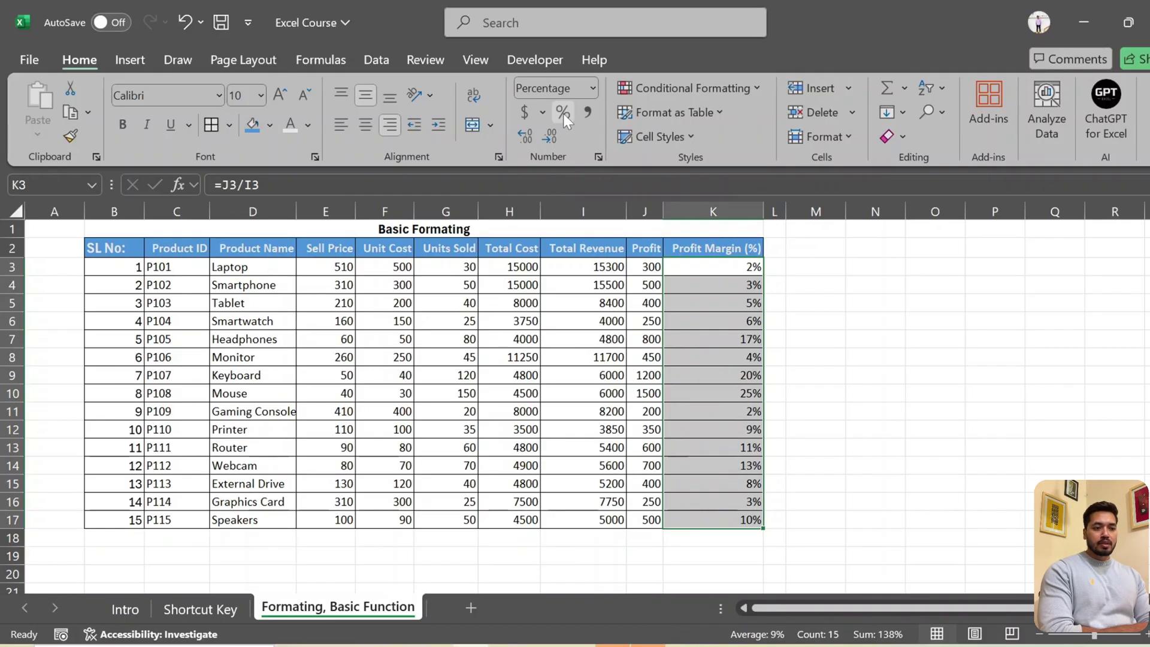
pyautogui.click(526, 137)
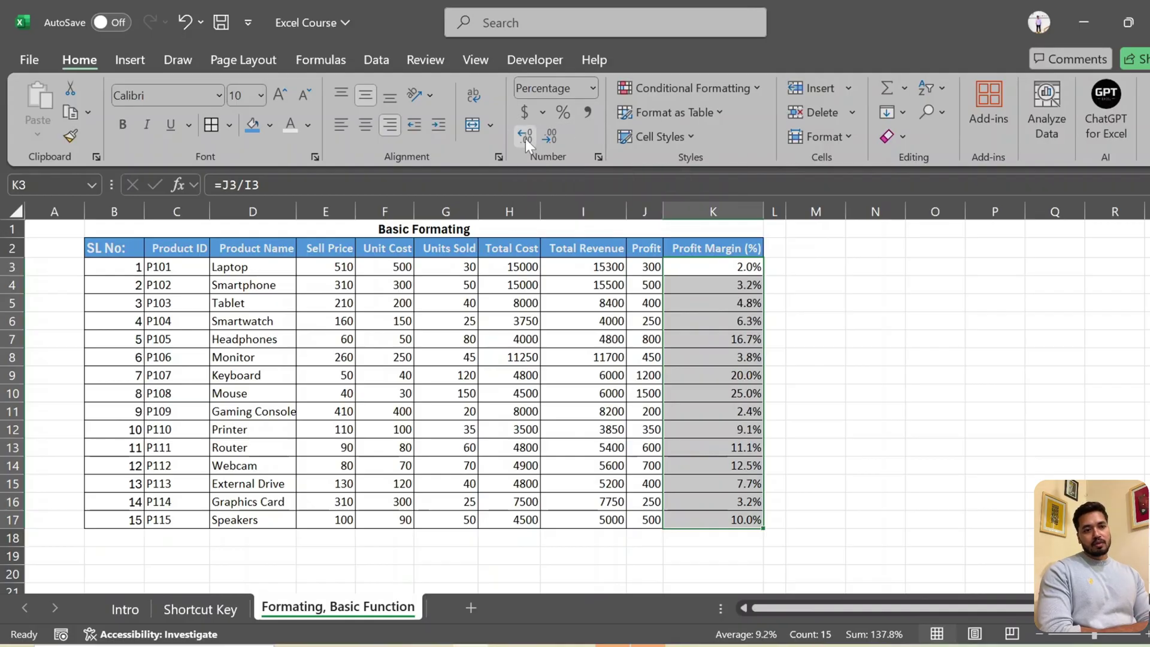
pyautogui.click(526, 139)
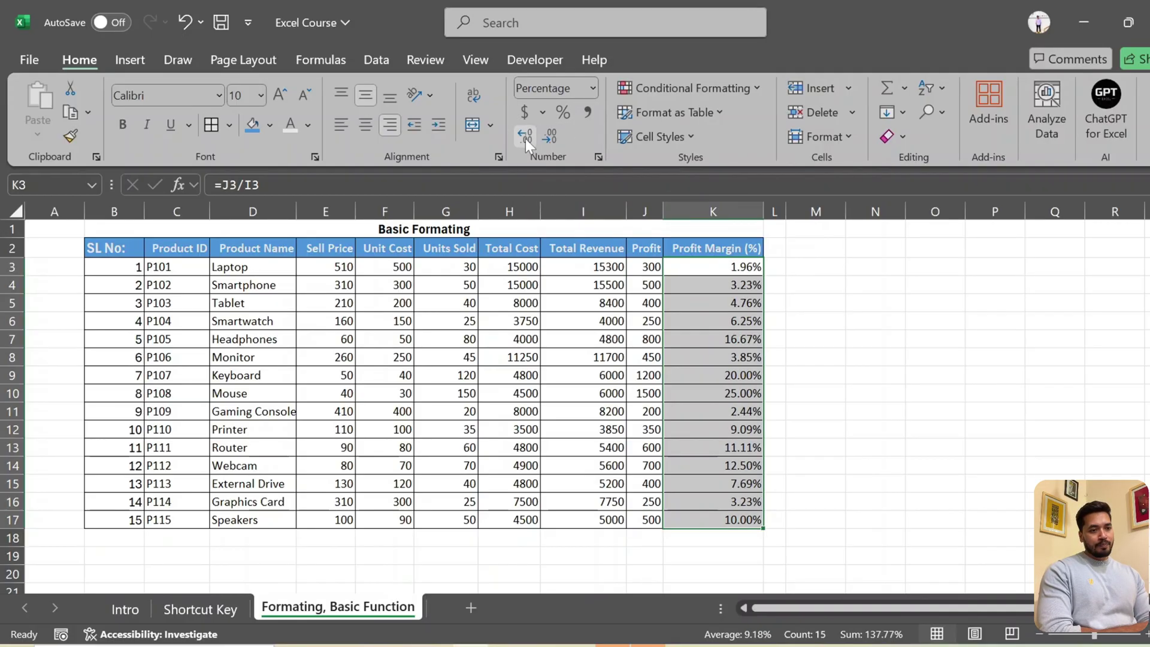
# Format the total cost, revenue and profit values in H3:J17 as Accounting with the ৳ Bangla (Bangladesh) symbol and two decimal places.
pyautogui.press('Left')
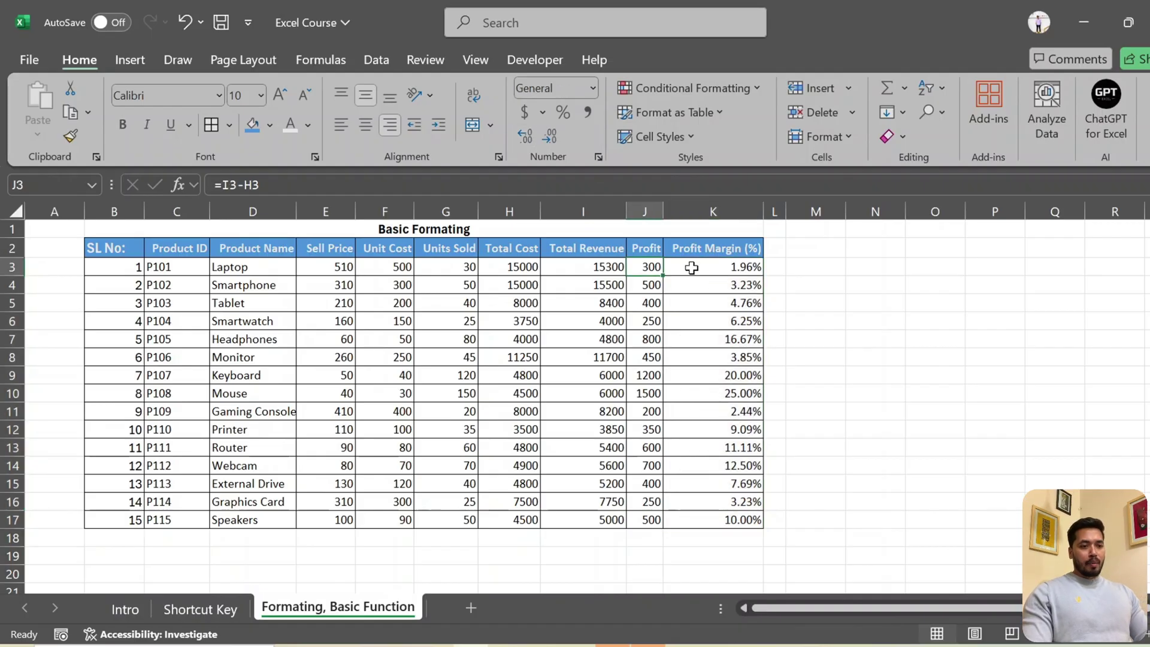
pyautogui.hotkey('shift', 'Left')
pyautogui.hotkey('shift', 'Left')
pyautogui.hotkey('shift', 'Down')
pyautogui.hotkey('shift', 'Down')
pyautogui.hotkey('shift', 'Down')
pyautogui.hotkey('shift', 'Down')
pyautogui.hotkey('shift', 'Down')
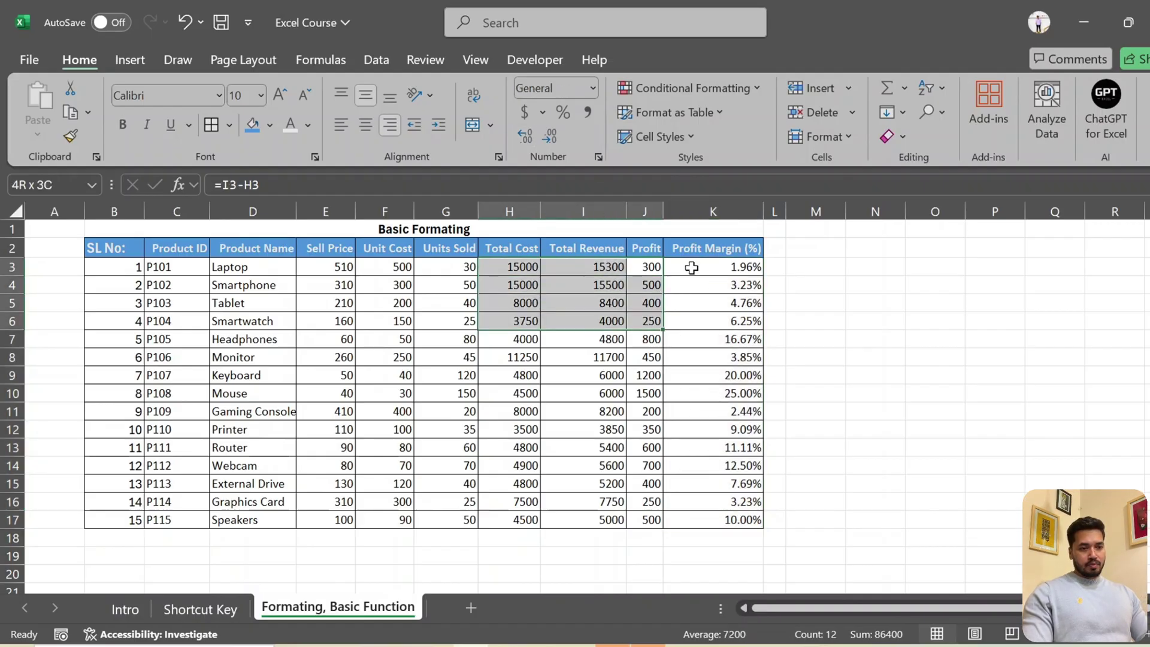
pyautogui.hotkey('shift', 'Down')
pyautogui.hotkey('shift', 'Down')
pyautogui.hotkey('shift', 'Down')
pyautogui.hotkey('shift', 'Down')
pyautogui.hotkey('shift', 'Down')
pyautogui.hotkey('shift', 'Down')
pyautogui.hotkey('shift', 'Down')
pyautogui.hotkey('shift', 'Down')
pyautogui.hotkey('shift', 'Down')
pyautogui.hotkey('shift', 'Down')
pyautogui.hotkey('shift', 'Down')
pyautogui.hotkey('shift', 'Down')
pyautogui.hotkey('shift', 'Up')
pyautogui.hotkey('shift', 'Up')
pyautogui.hotkey('shift', 'Up')
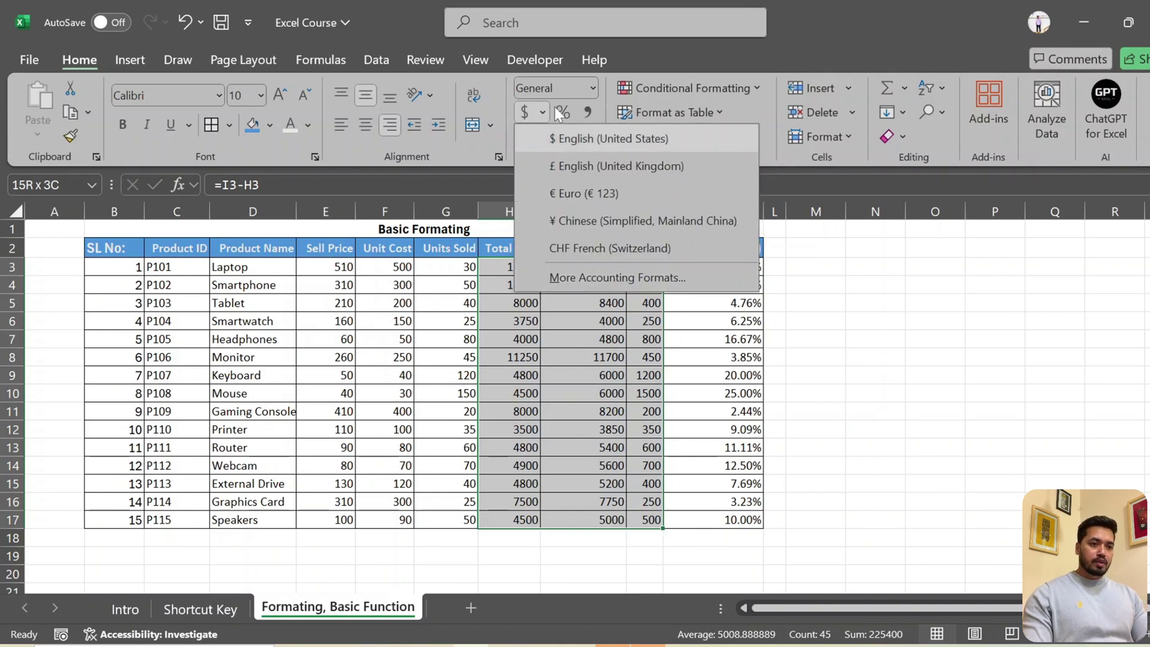
pyautogui.click(601, 276)
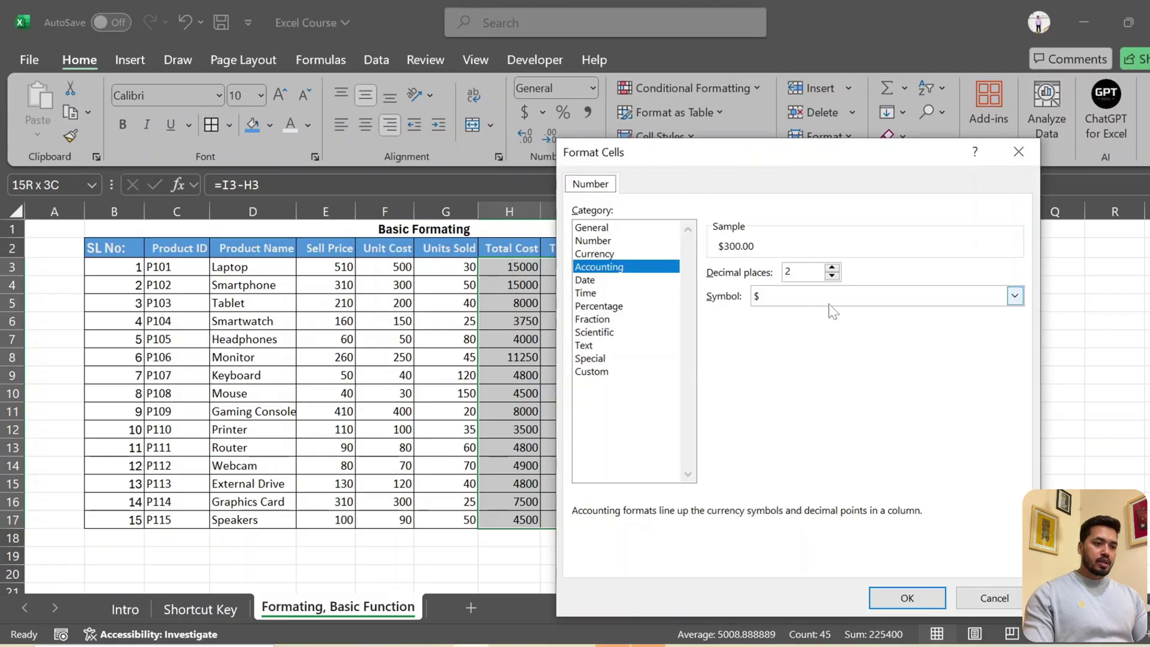
pyautogui.click(1014, 296)
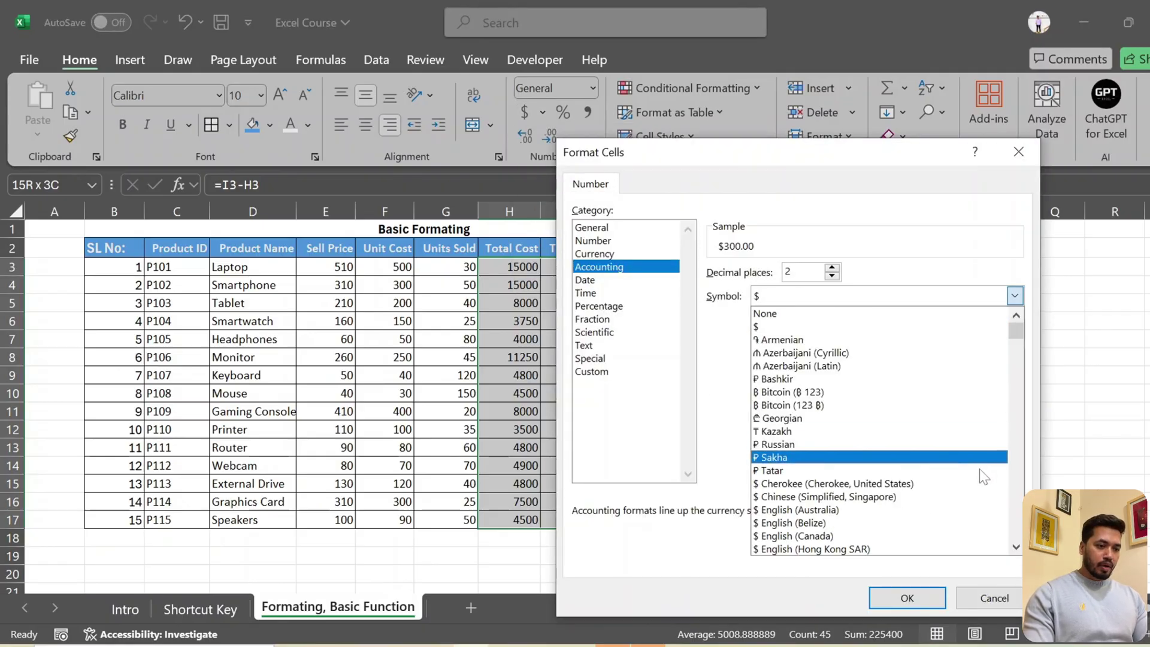
pyautogui.scroll(-1, 910, 461)
pyautogui.scroll(-4, 911, 462)
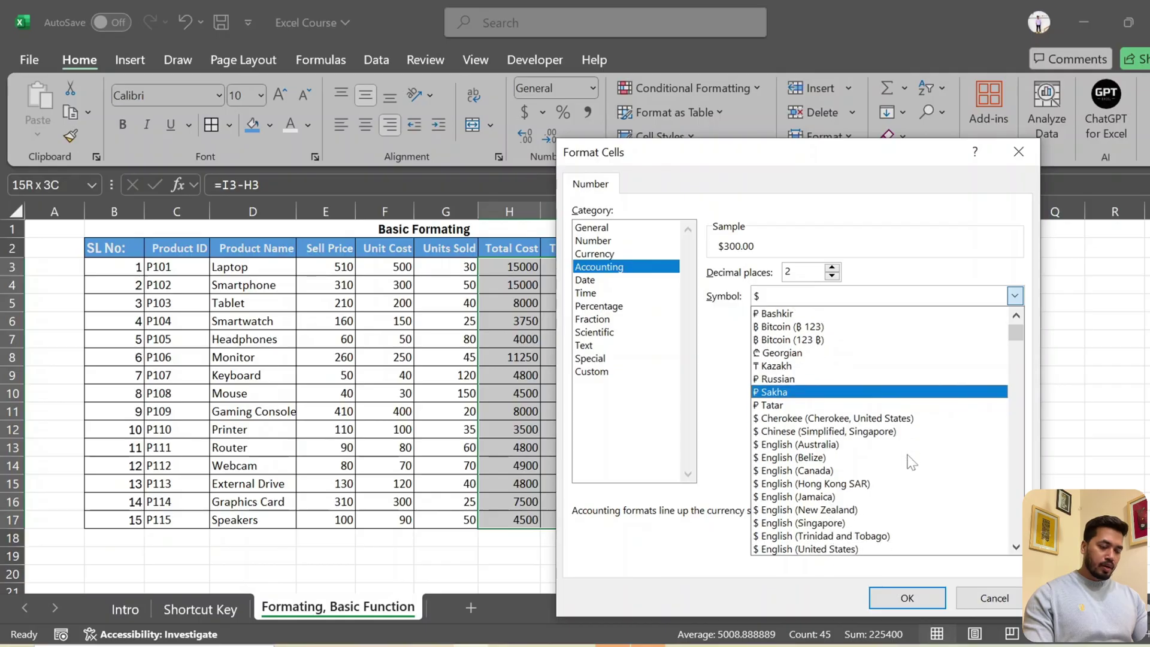
pyautogui.scroll(-3, 911, 462)
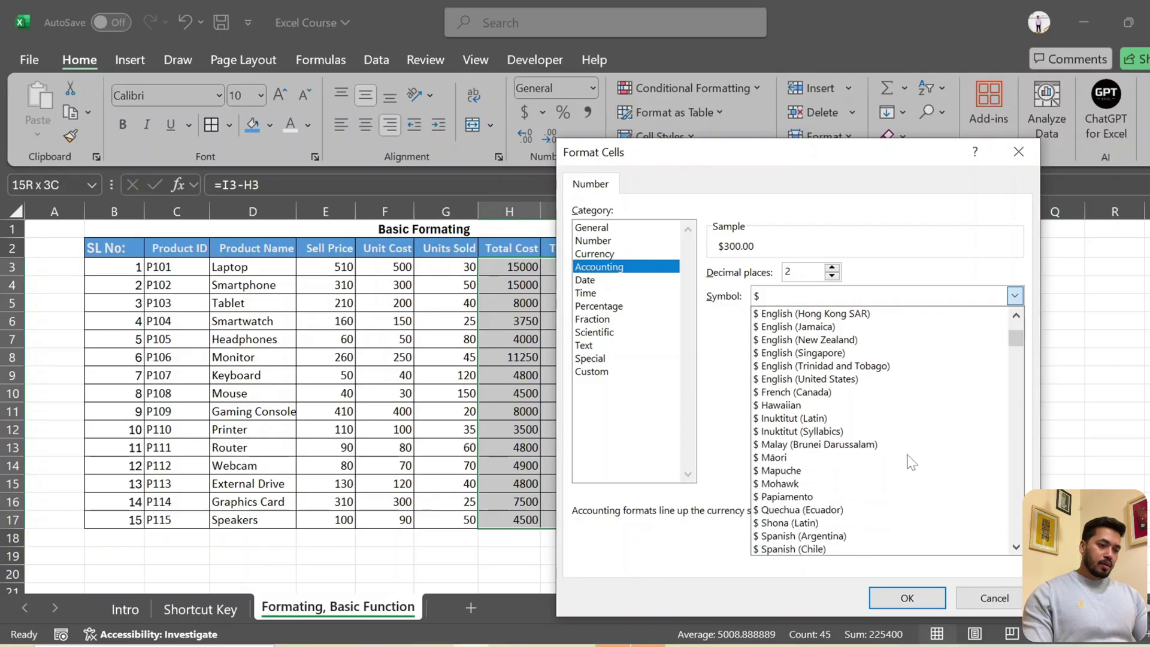
pyautogui.scroll(-3, 910, 463)
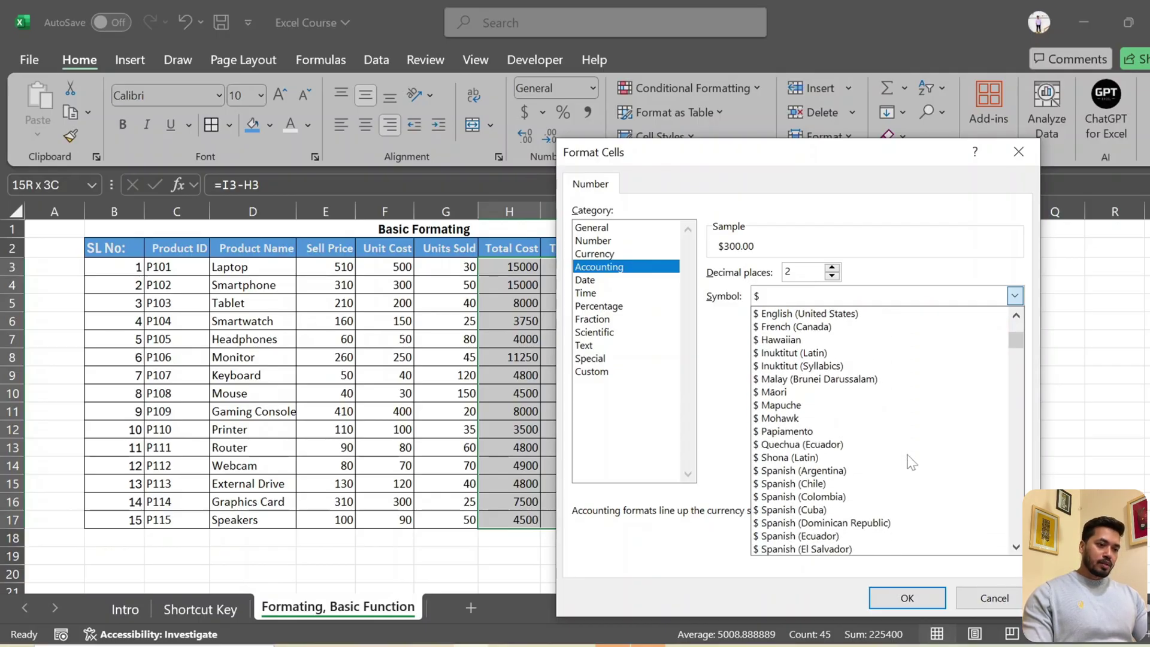
pyautogui.scroll(-3, 910, 463)
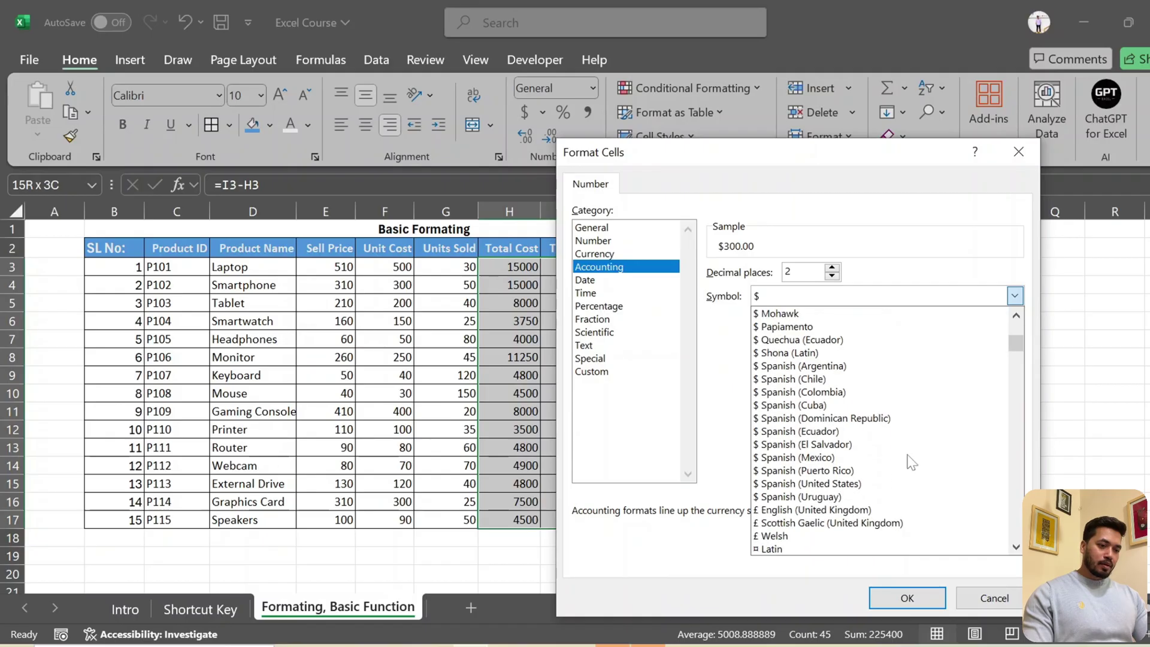
pyautogui.scroll(-1, 911, 463)
pyautogui.click(1016, 547)
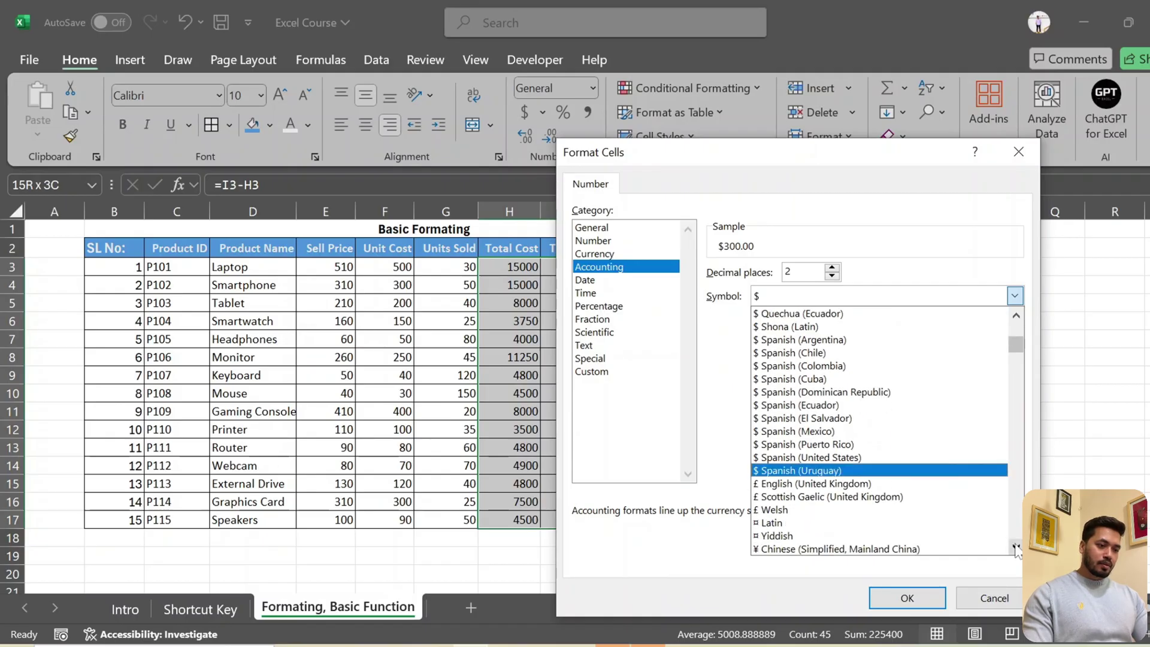
pyautogui.moveTo(1016, 547); pyautogui.dragTo(1016, 548)
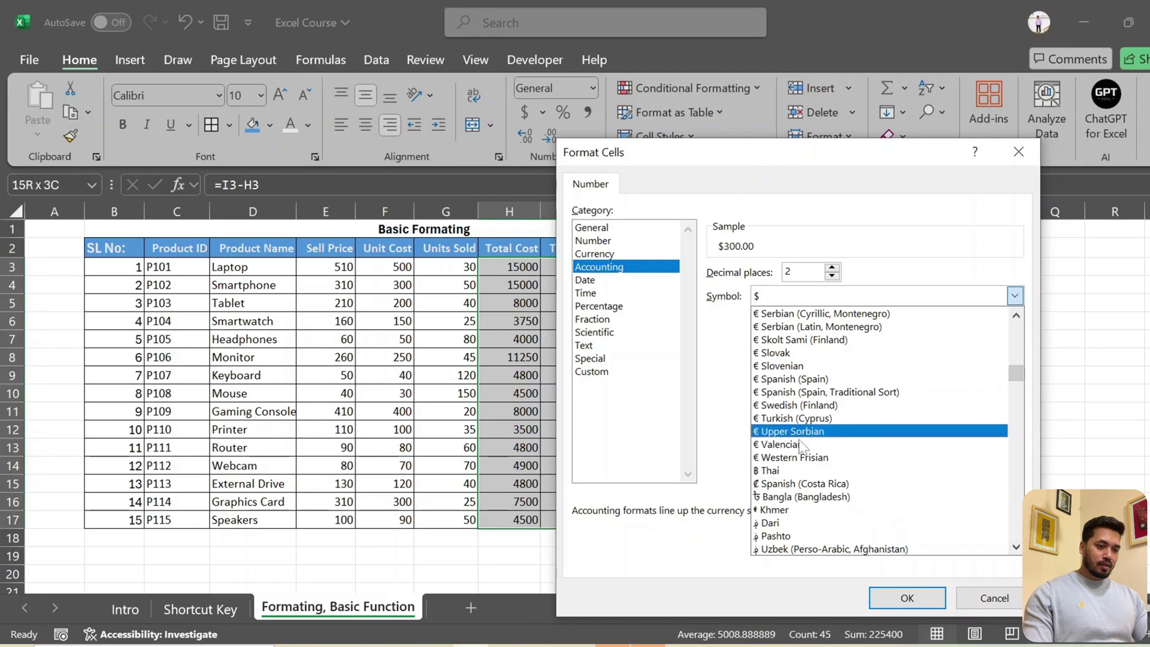
pyautogui.click(806, 497)
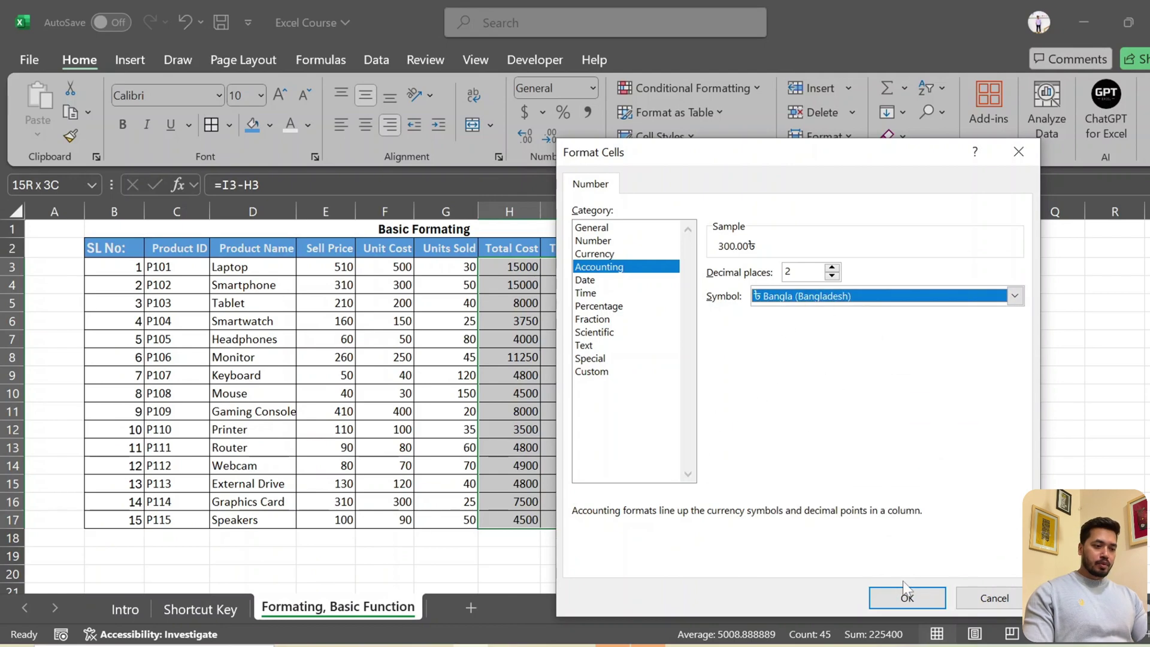
pyautogui.click(907, 596)
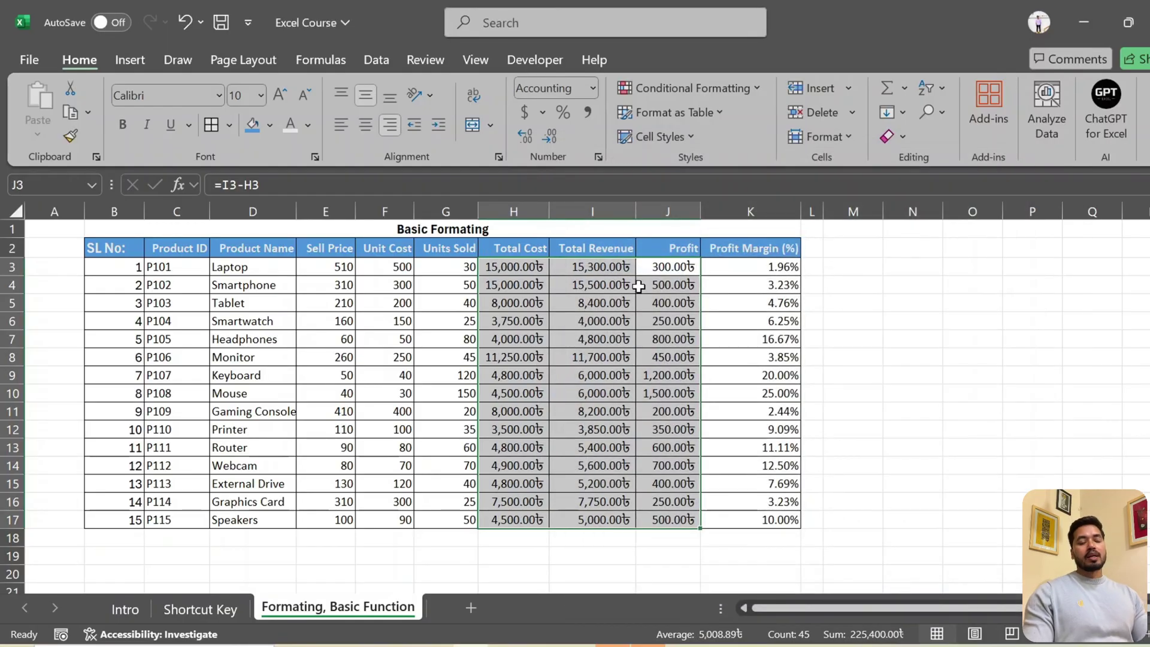
# Turn on filtering for the product table's header row.
pyautogui.press('Up')
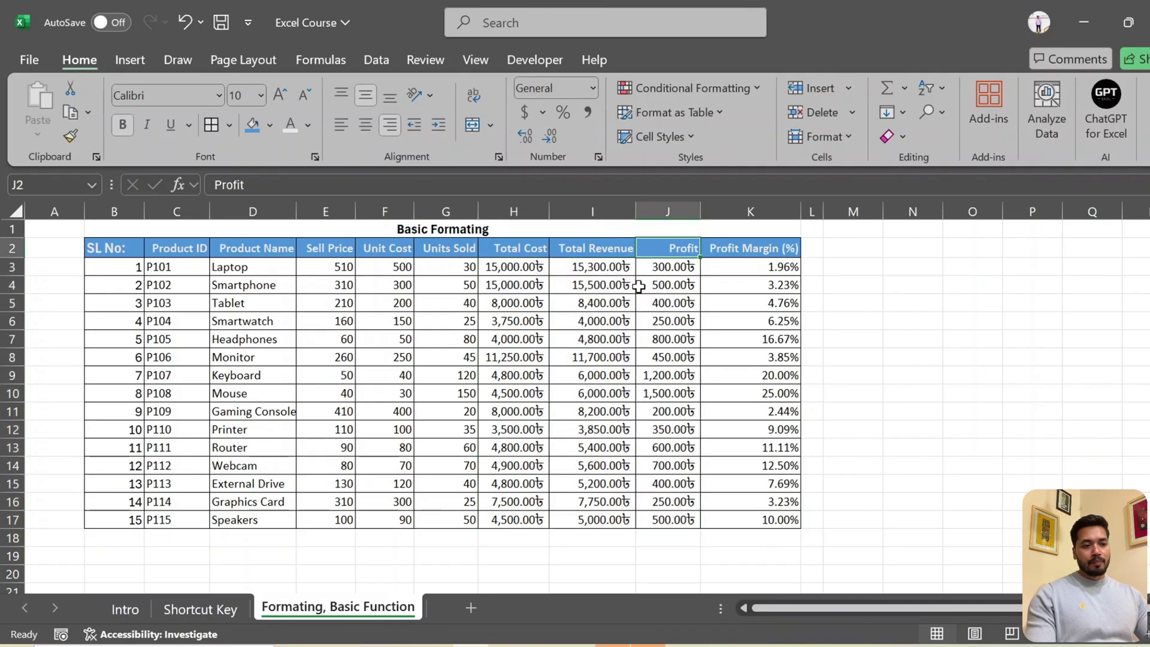
pyautogui.press('Left')
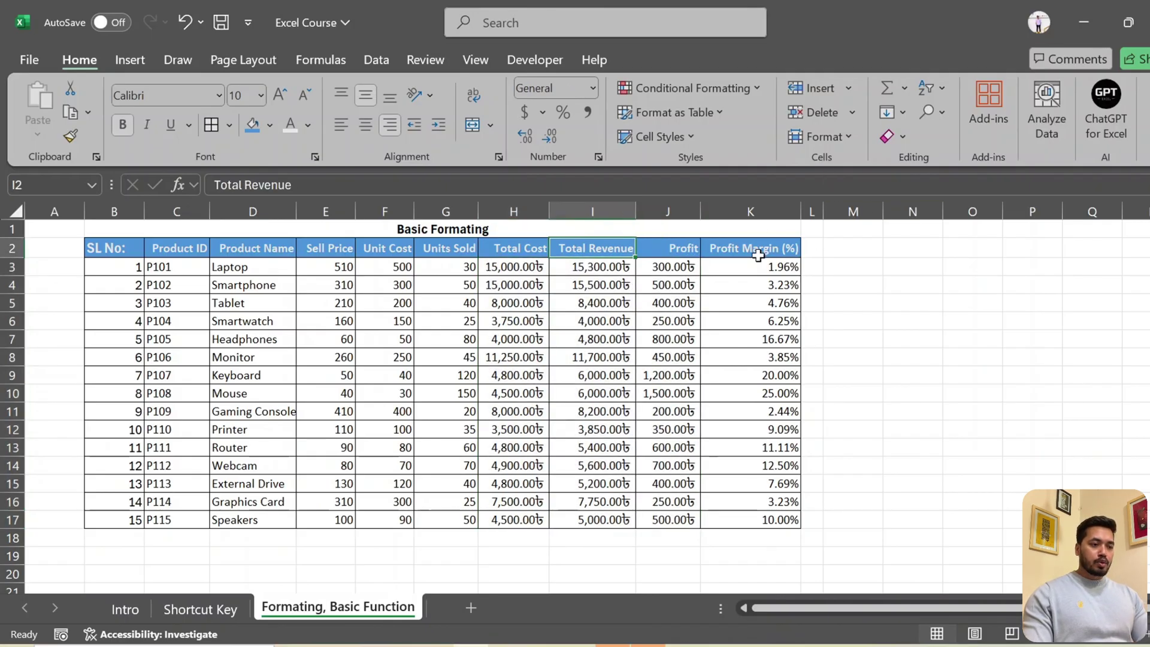
pyautogui.click(941, 90)
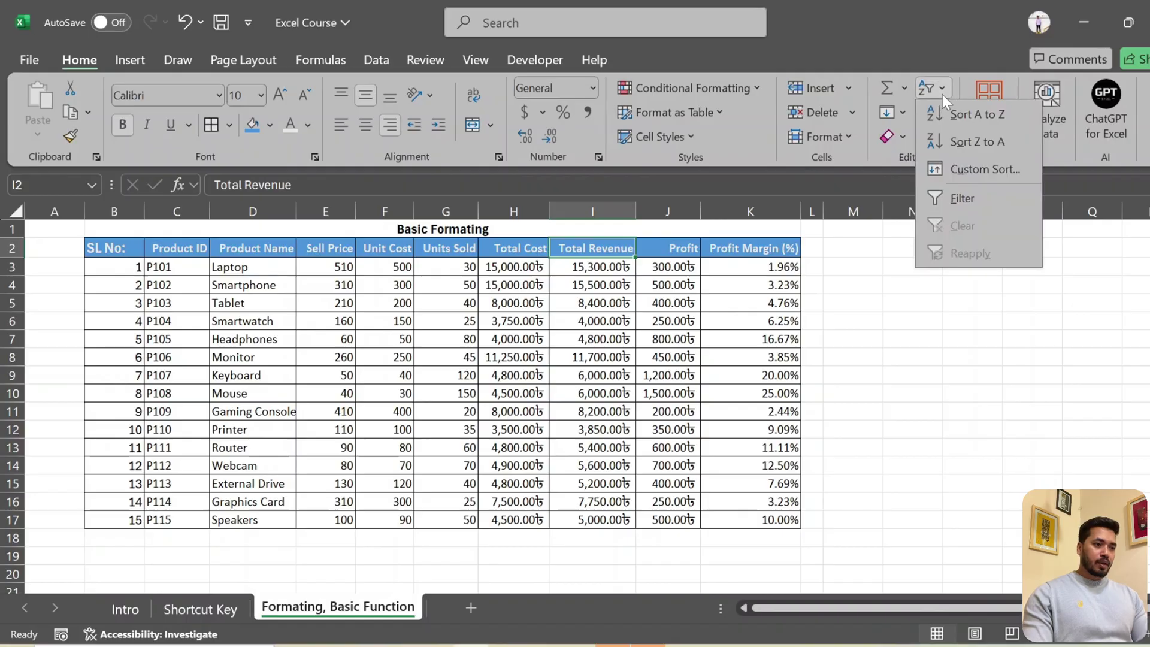
pyautogui.click(965, 201)
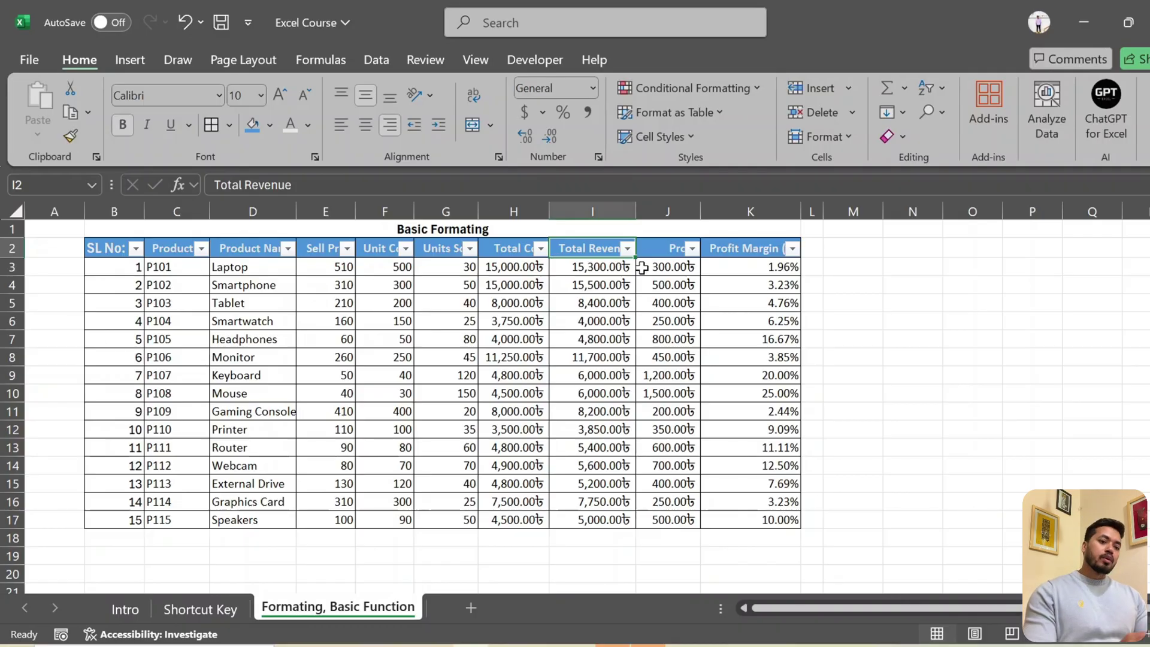
# Filter the Profit column to show only rows with a profit greater than 300.
pyautogui.click(692, 249)
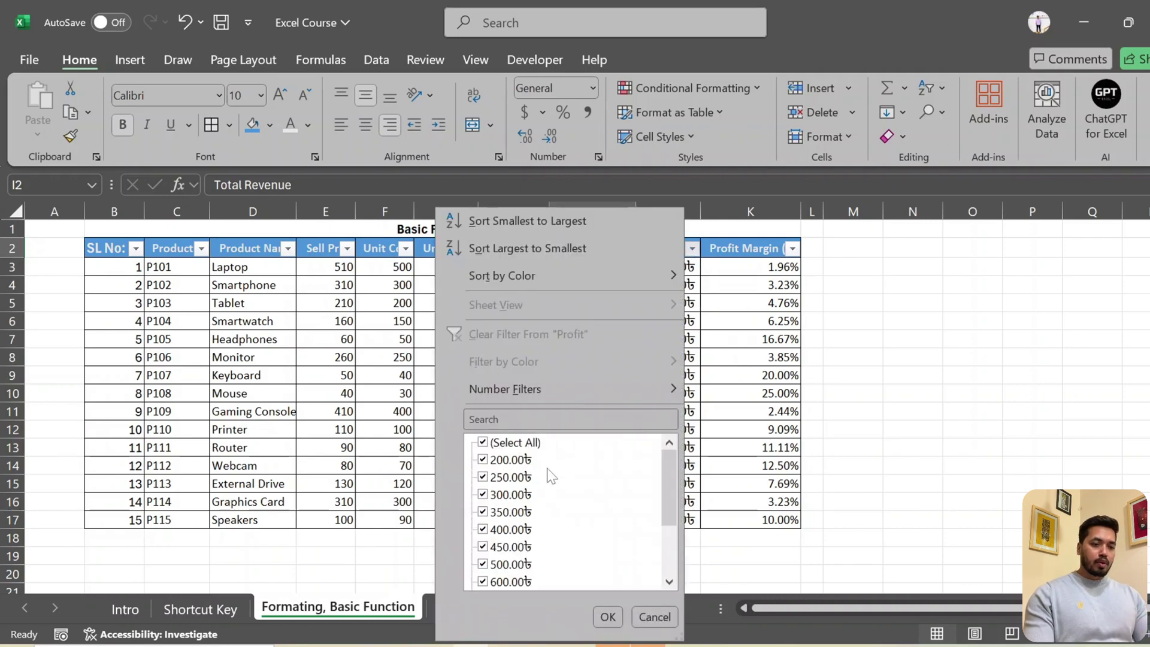
pyautogui.moveTo(513, 394)
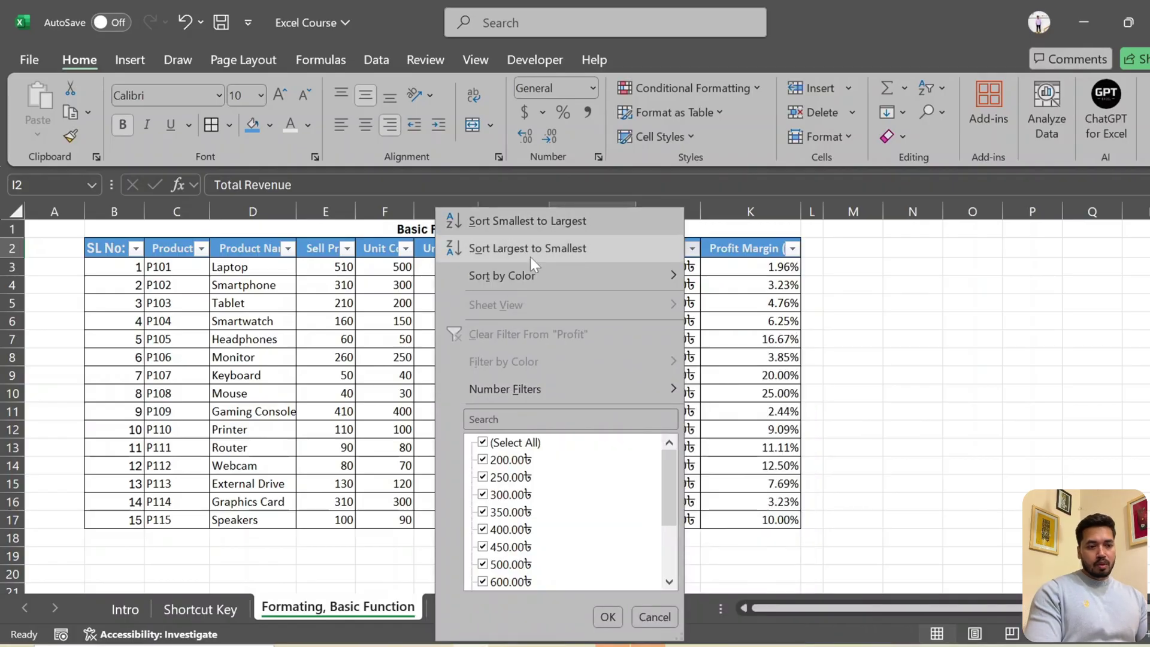
pyautogui.moveTo(545, 279)
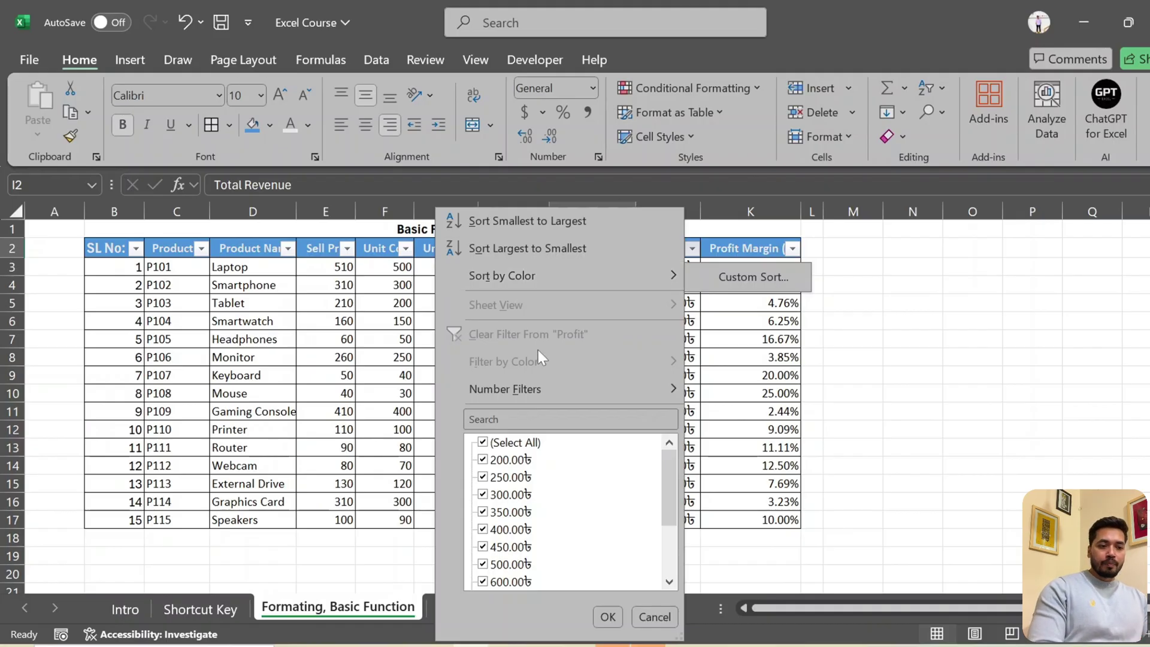
pyautogui.moveTo(571, 388)
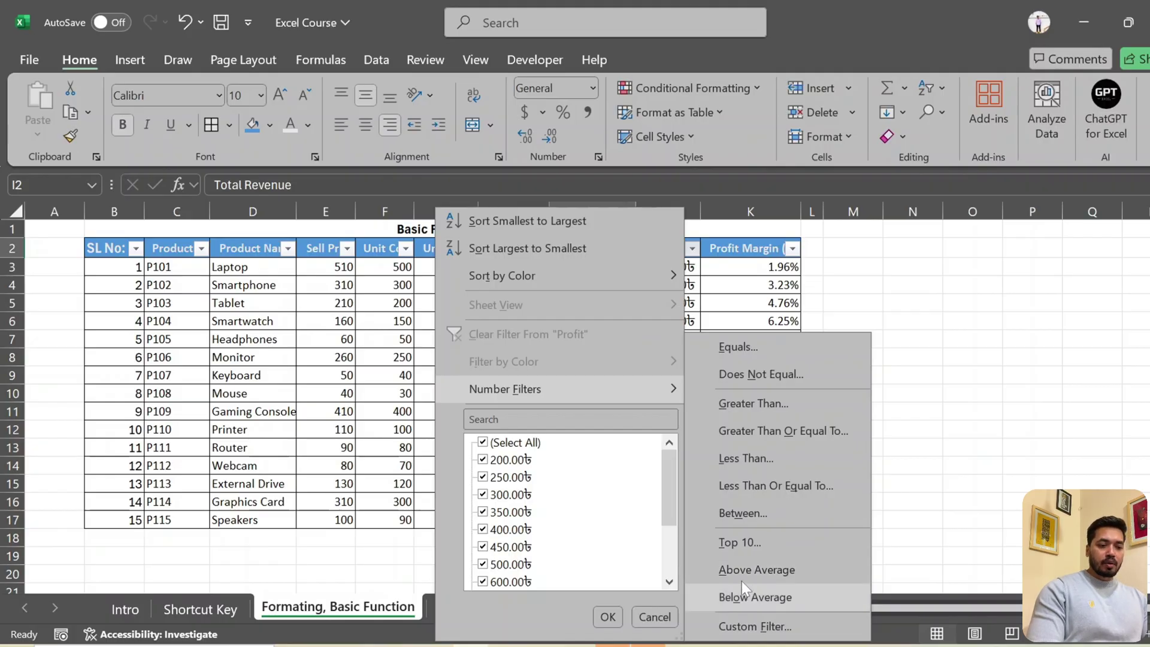
pyautogui.click(750, 402)
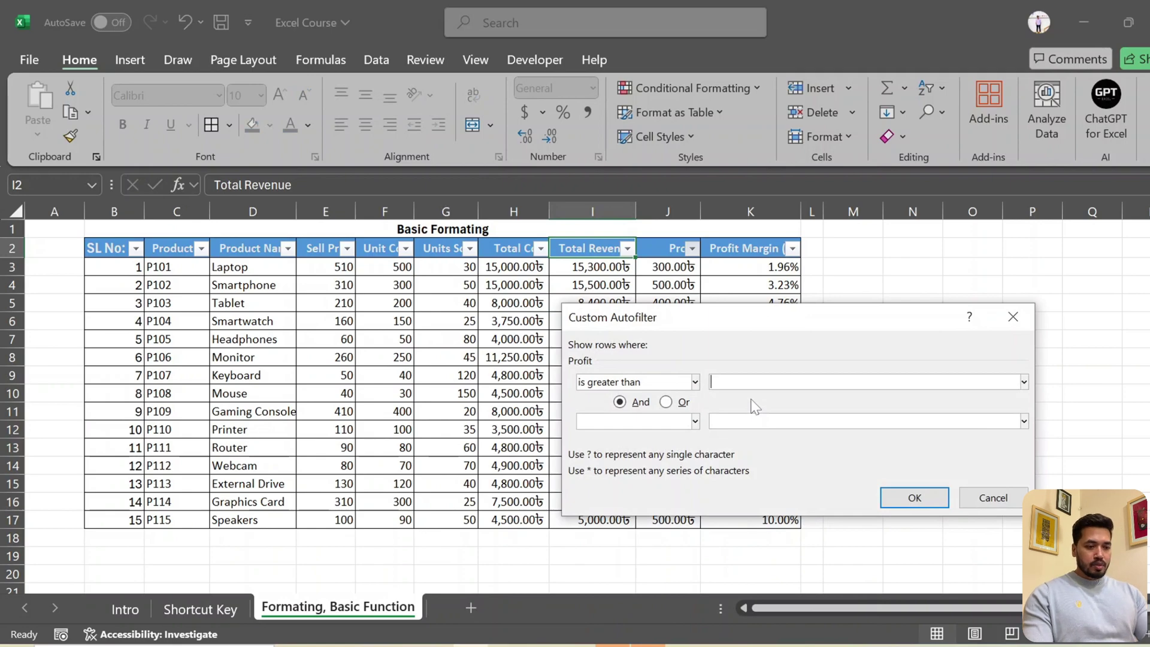
pyautogui.write('300')
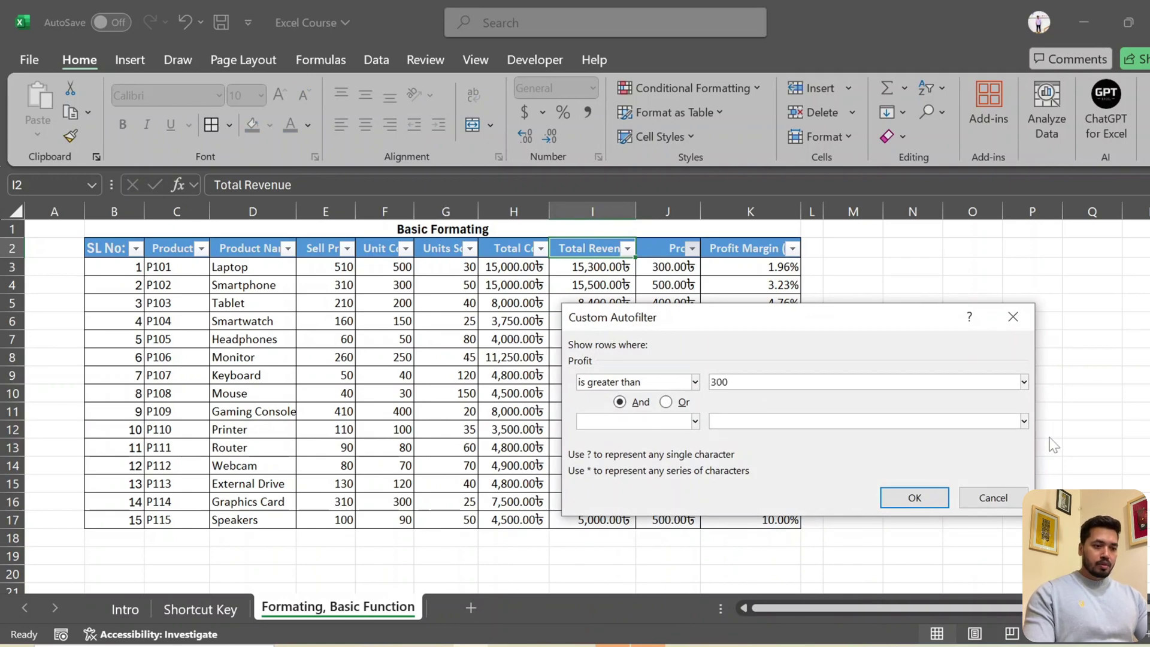
pyautogui.click(928, 502)
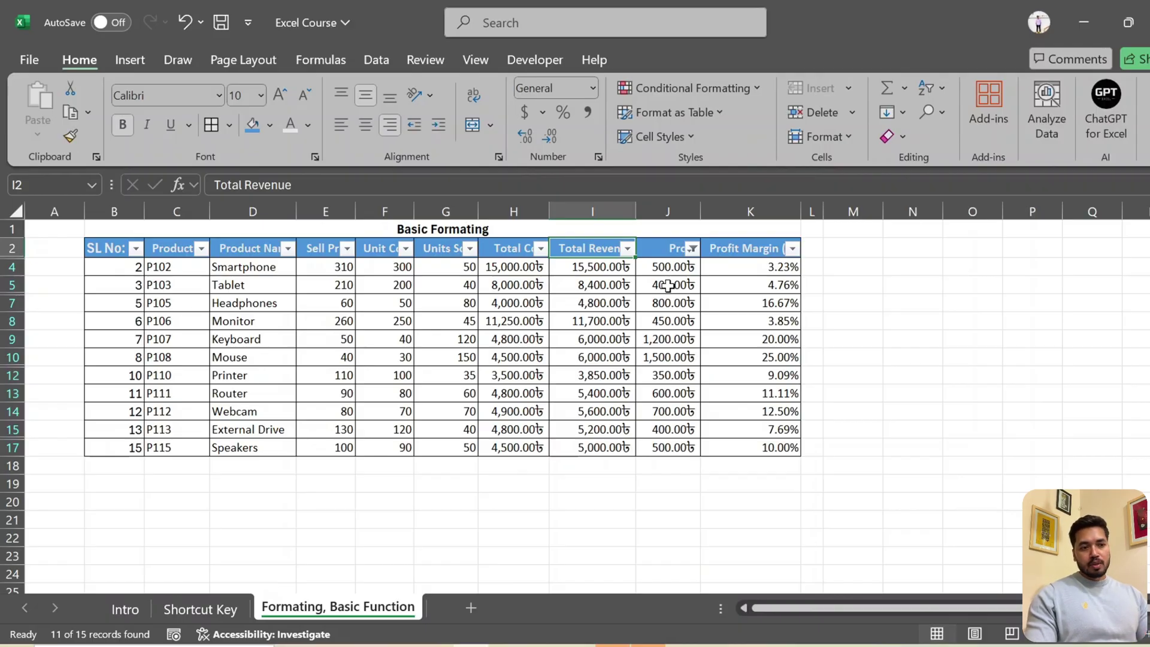
# Clear the filter from the Profit column.
pyautogui.click(694, 267)
pyautogui.press('Up')
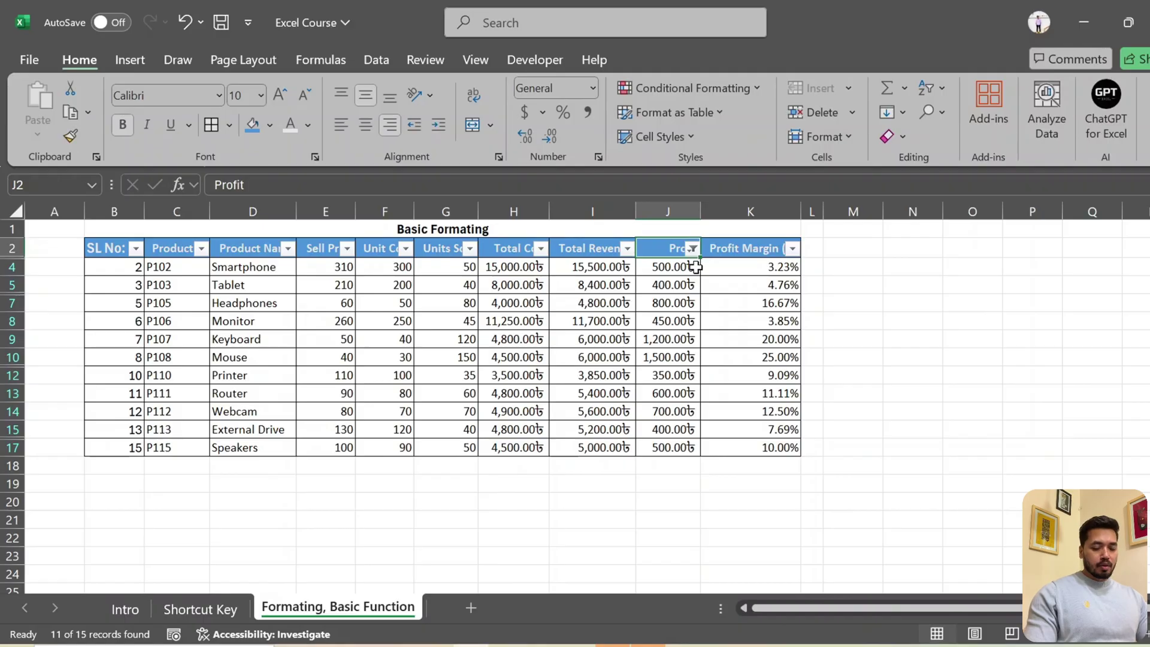
pyautogui.click(692, 248)
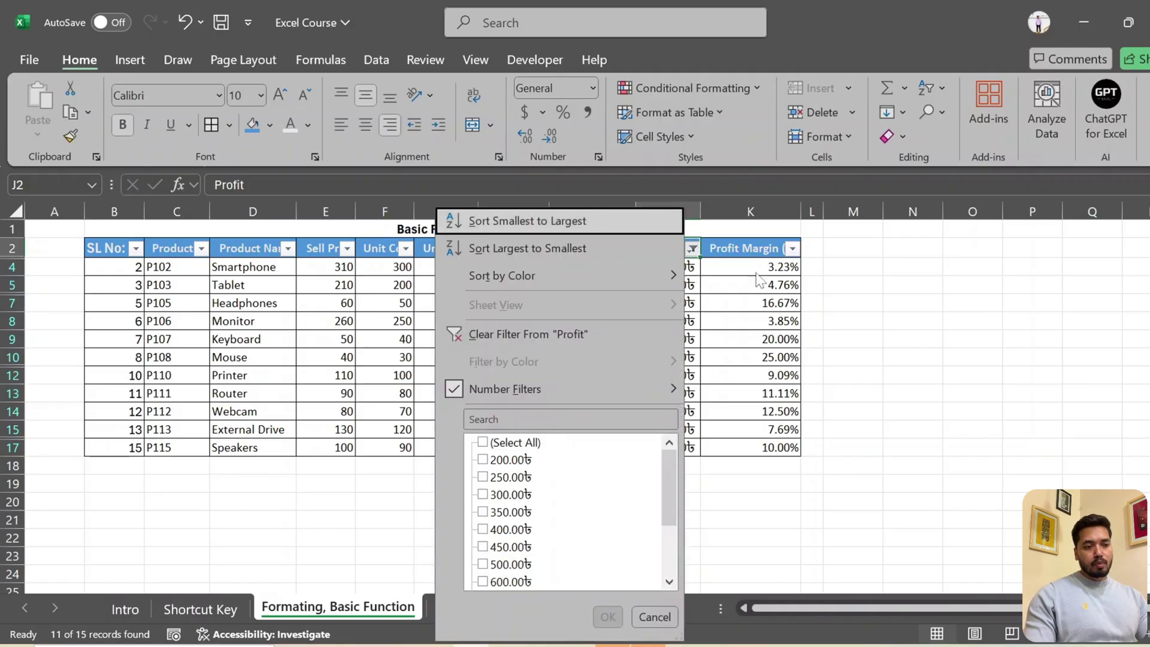
pyautogui.click(727, 274)
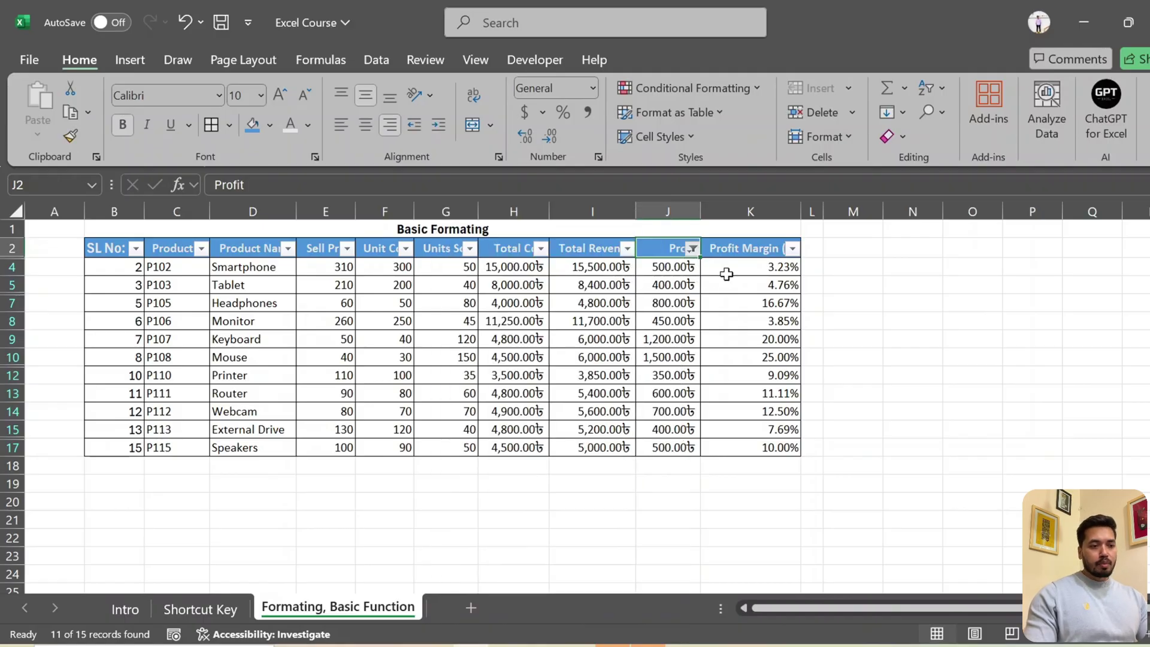
pyautogui.click(693, 249)
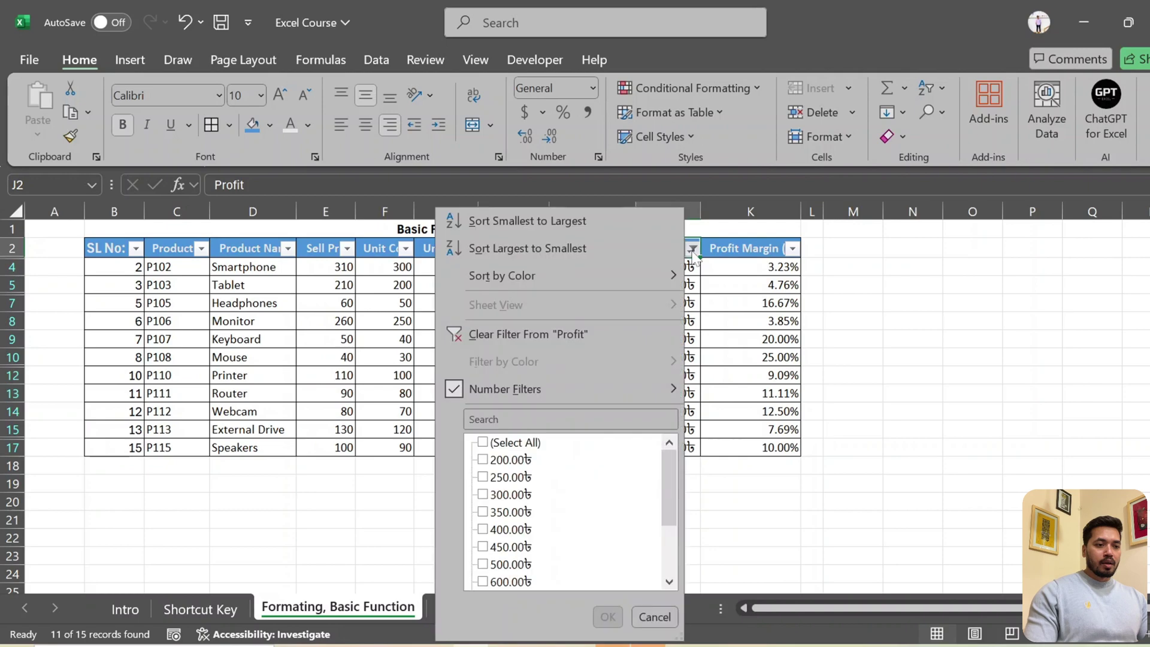
pyautogui.click(516, 332)
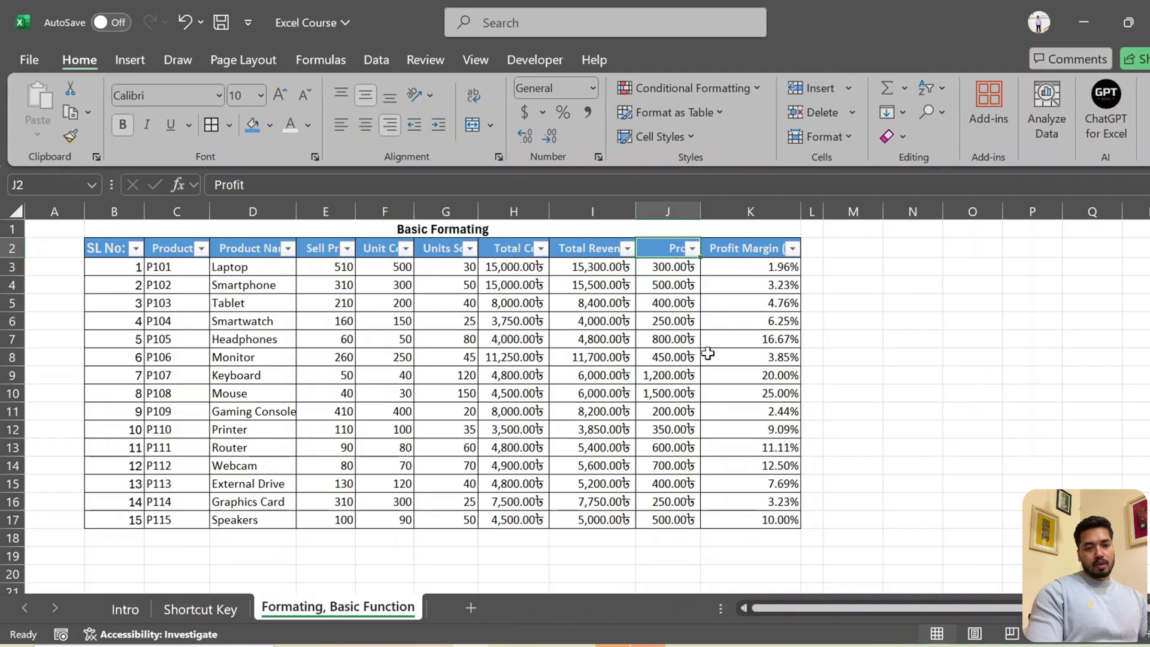
# Sort the table by Product Name from A to Z.
pyautogui.click(288, 249)
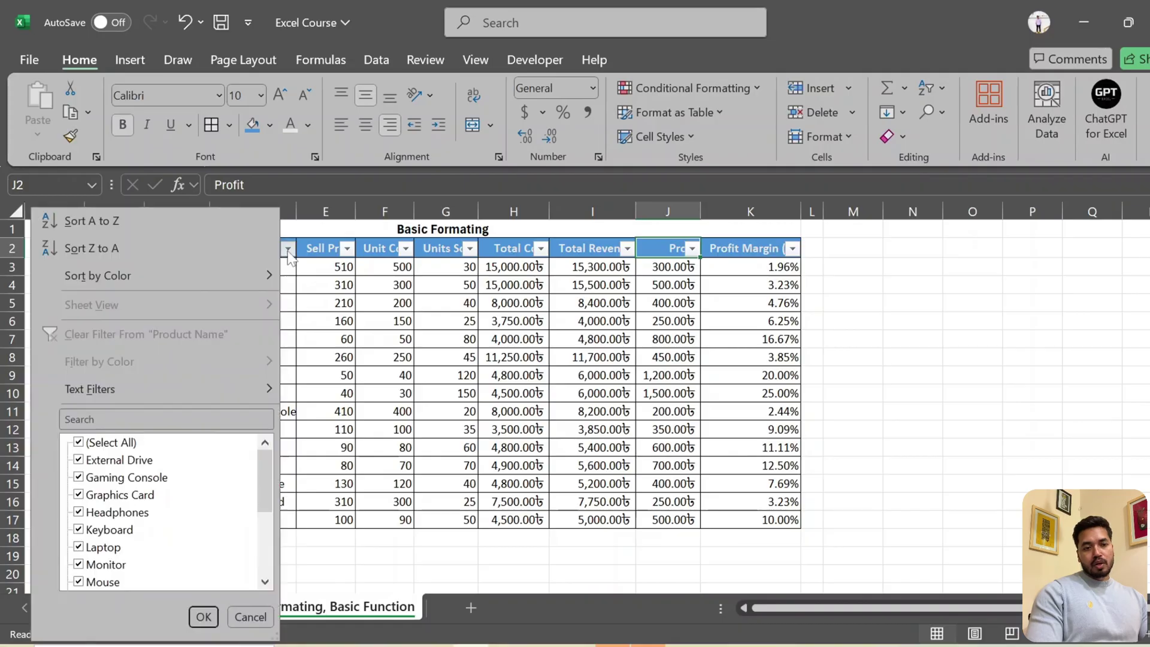
pyautogui.click(123, 220)
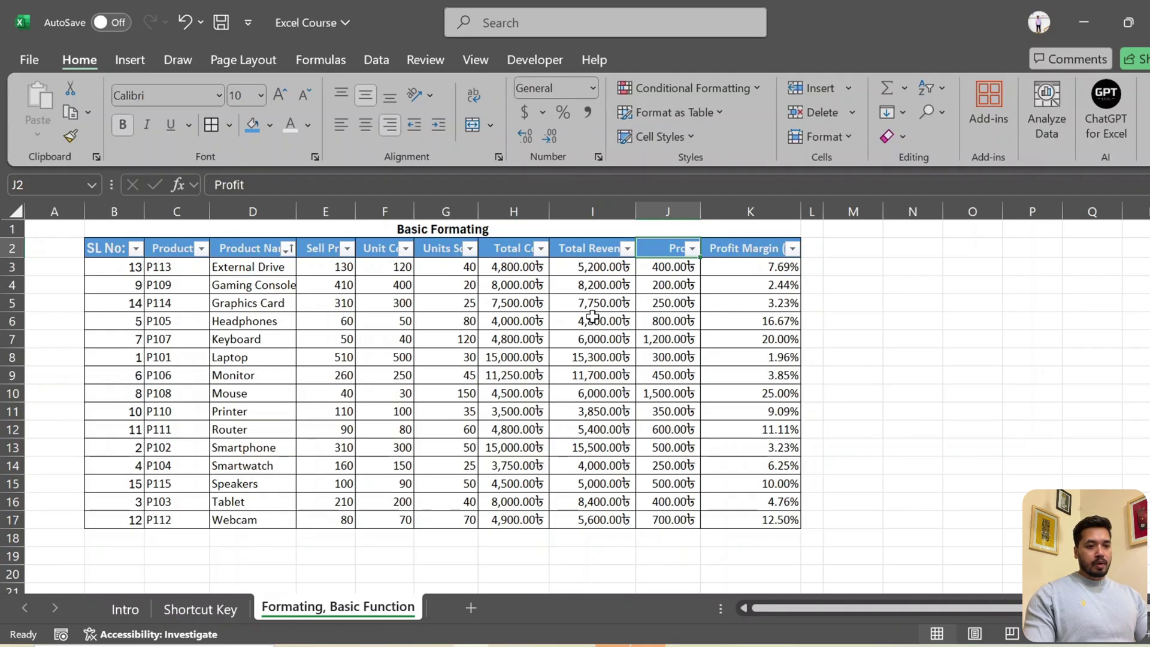
# Clear the contents of the Total Cost, Total Revenue, Profit and Profit Margin (%) columns for all product rows, H3:K17.
pyautogui.click(502, 290)
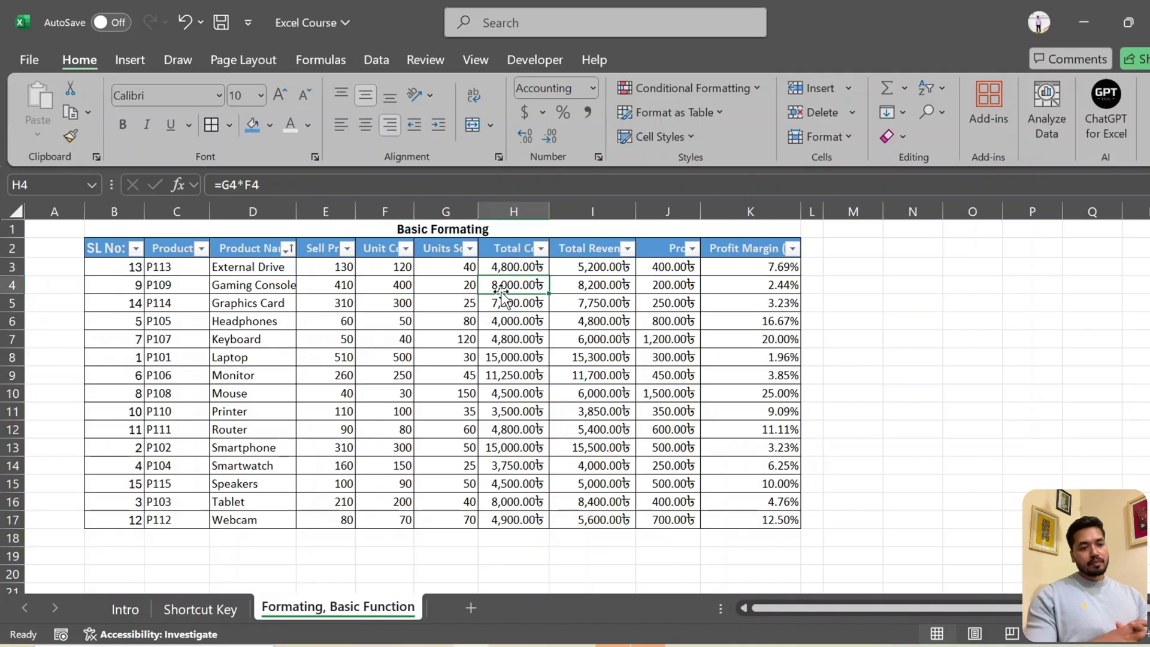
pyautogui.press('Up')
pyautogui.press('Left')
pyautogui.press('Left')
pyautogui.press('Left')
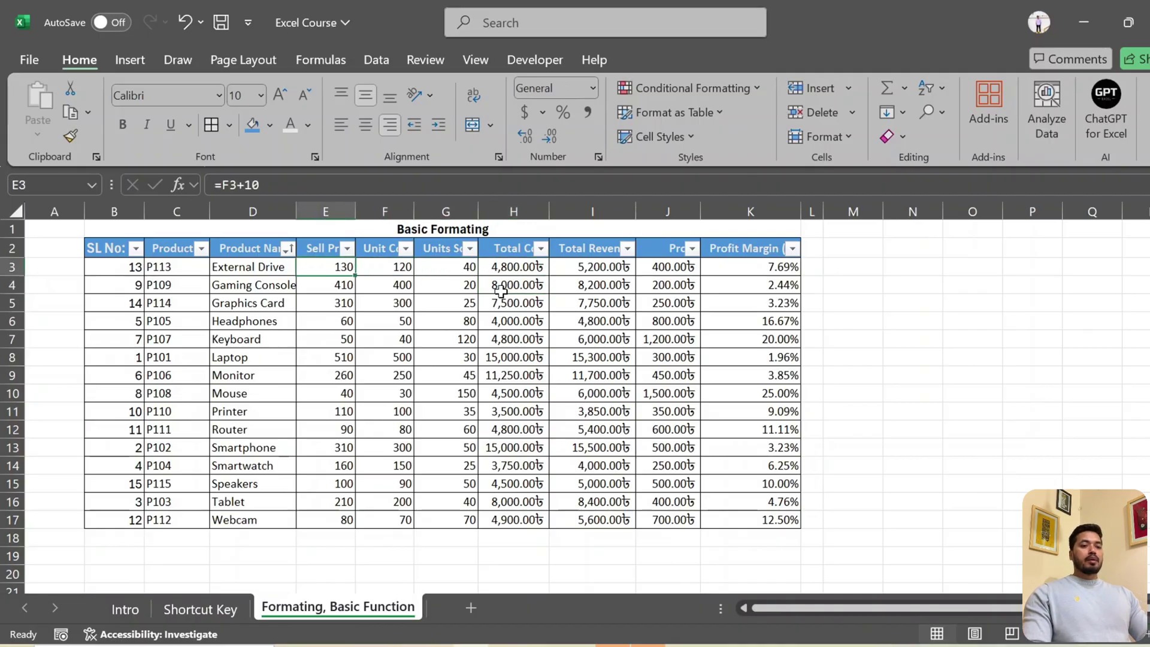
pyautogui.press('Right')
pyautogui.press('Right')
pyautogui.press('Right')
pyautogui.hotkey('shift', 'Right')
pyautogui.hotkey('shift', 'Right')
pyautogui.hotkey('shift', 'Right')
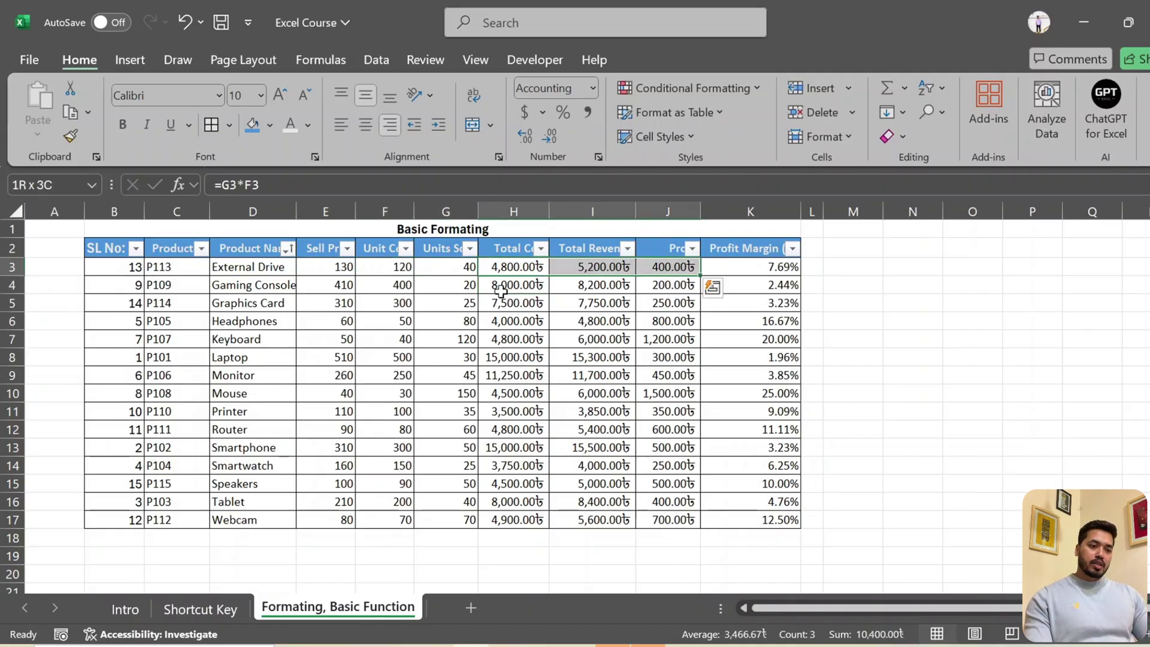
pyautogui.hotkey('ctrl', 'shift', 'Down')
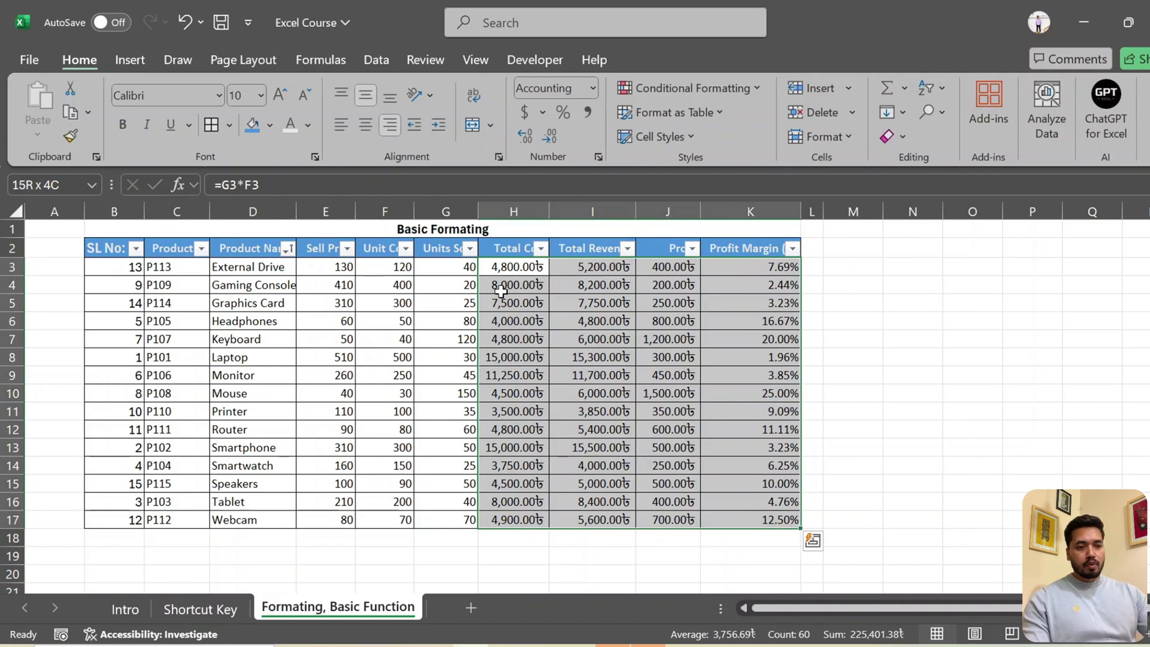
pyautogui.press('Delete')
# Turn off filtering for the product data's header row.
pyautogui.press('Up')
pyautogui.press('Left')
pyautogui.press('Left')
pyautogui.press('Left')
pyautogui.press('Left')
pyautogui.press('Left')
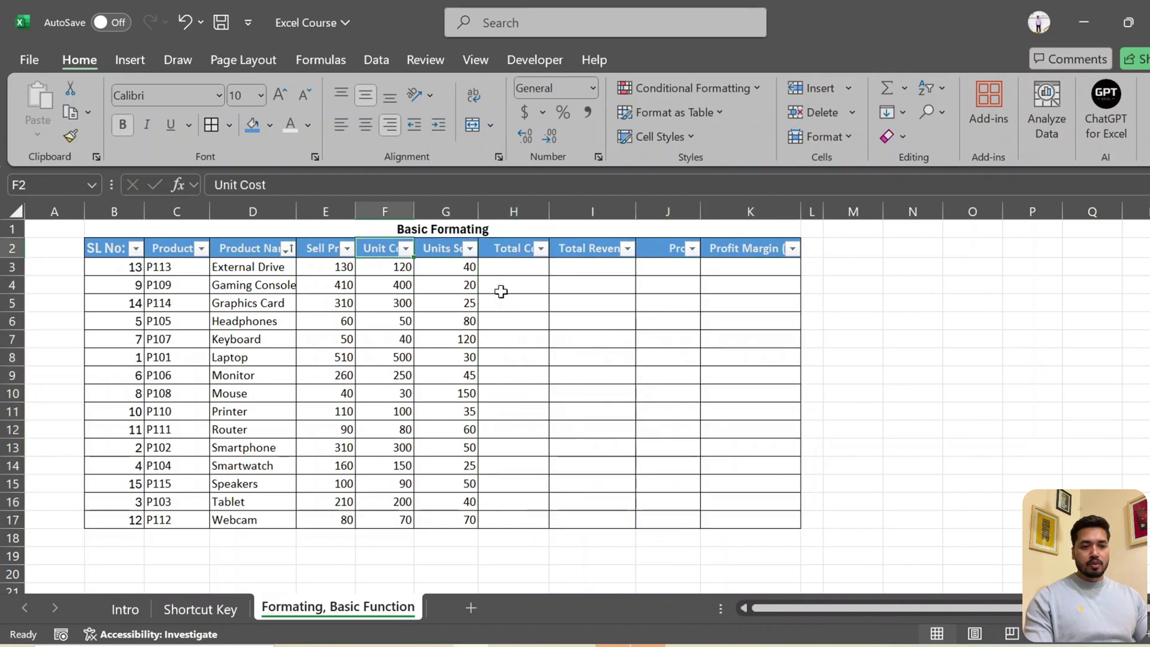
pyautogui.hotkey('ctrl', 'Down')
pyautogui.hotkey('ctrl', 'Up')
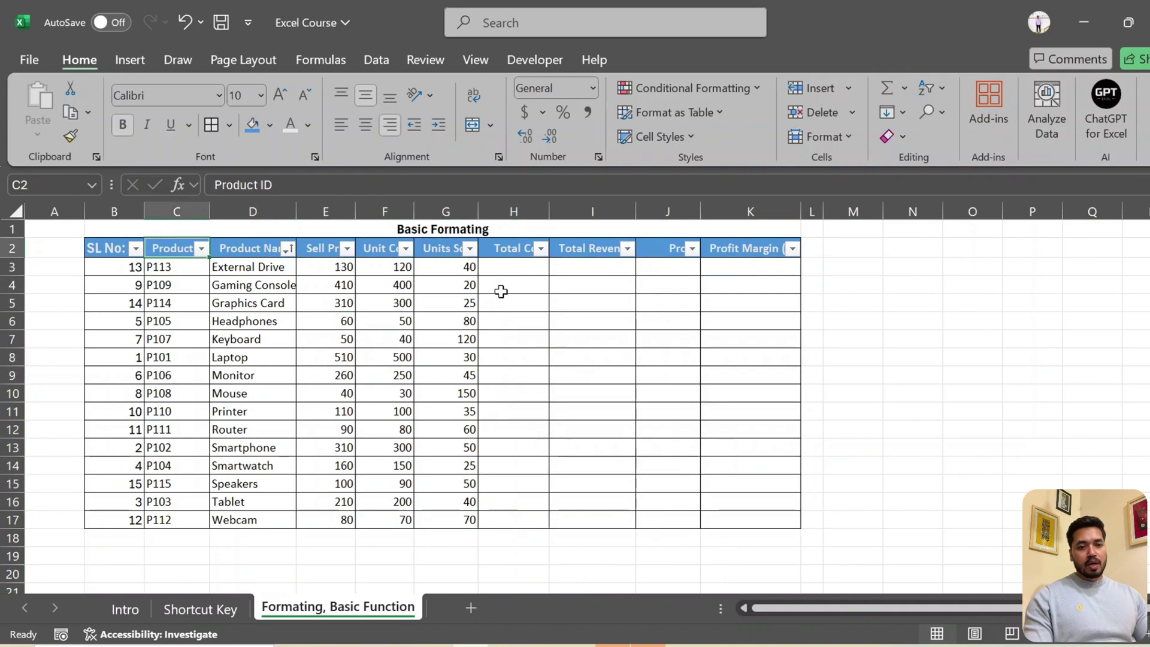
pyautogui.hotkey('ctrl', 'shift', 'l')
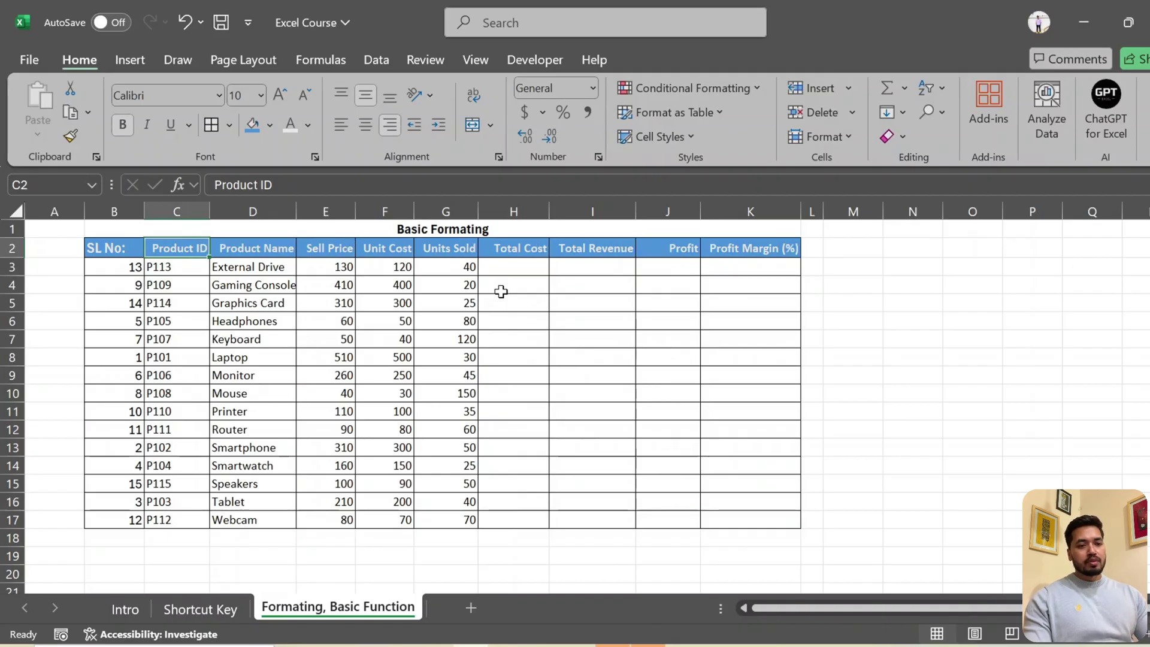
# Try to convert the range B1:K17, including the title row, into a table with headers.
pyautogui.press('Down')
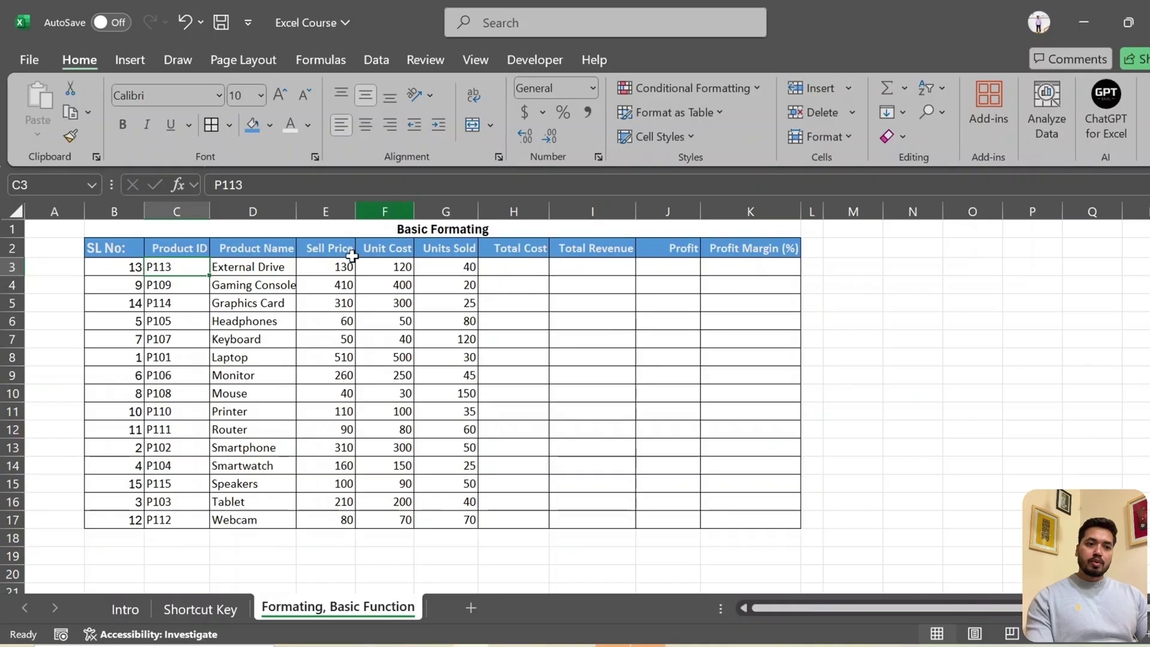
pyautogui.click(130, 60)
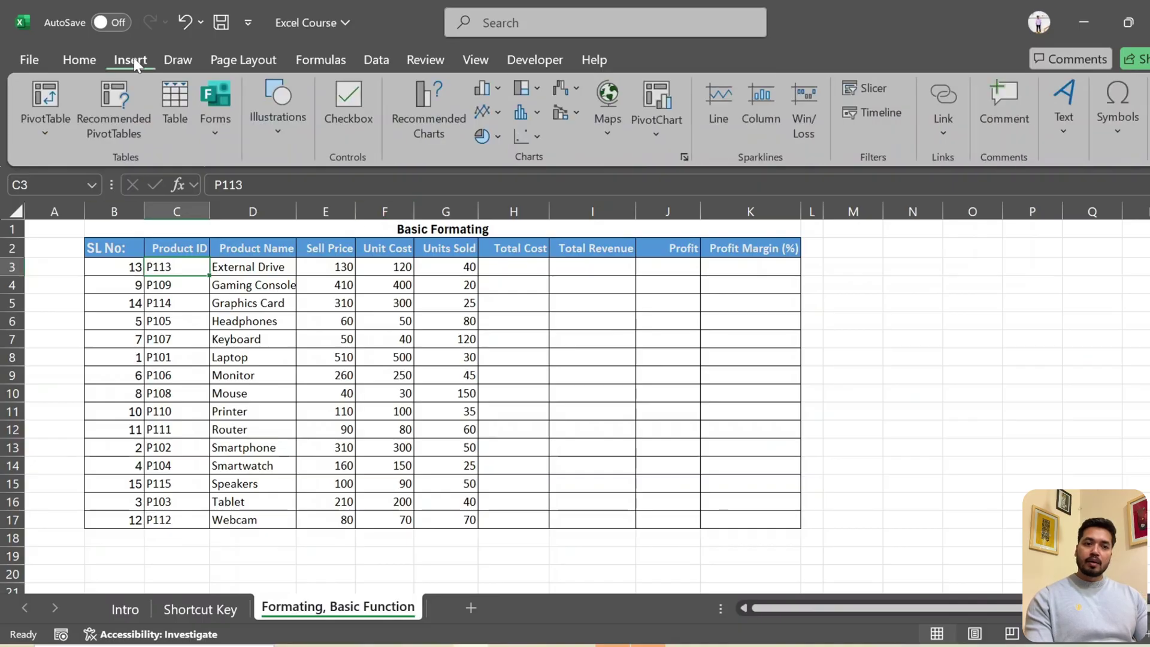
pyautogui.click(174, 116)
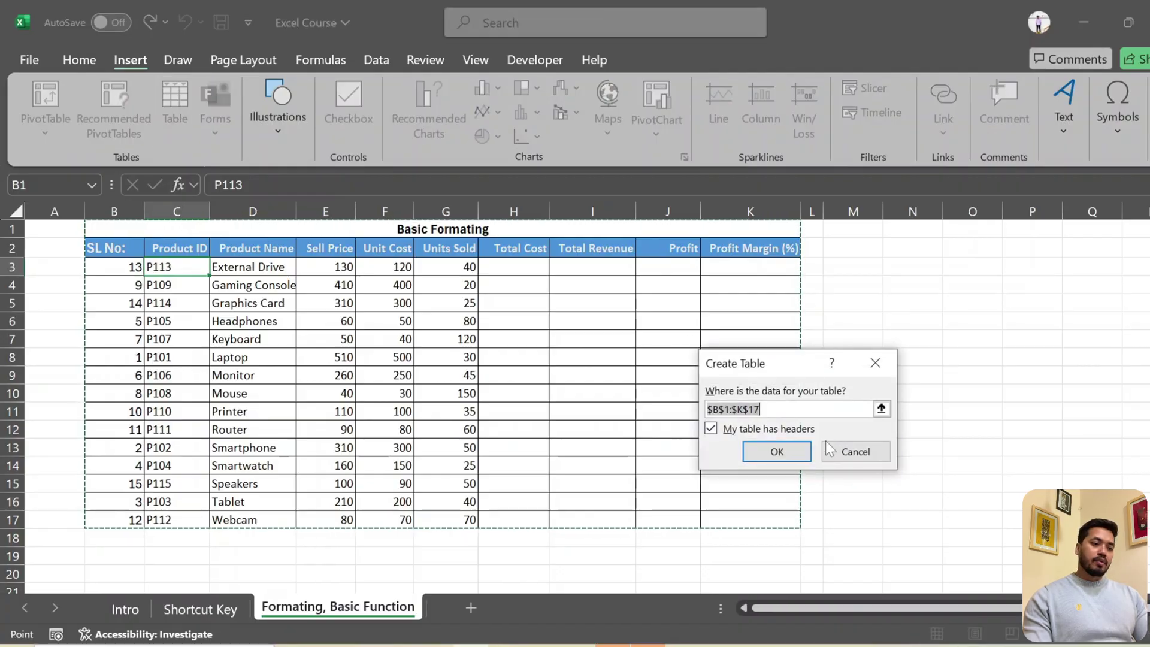
pyautogui.click(785, 450)
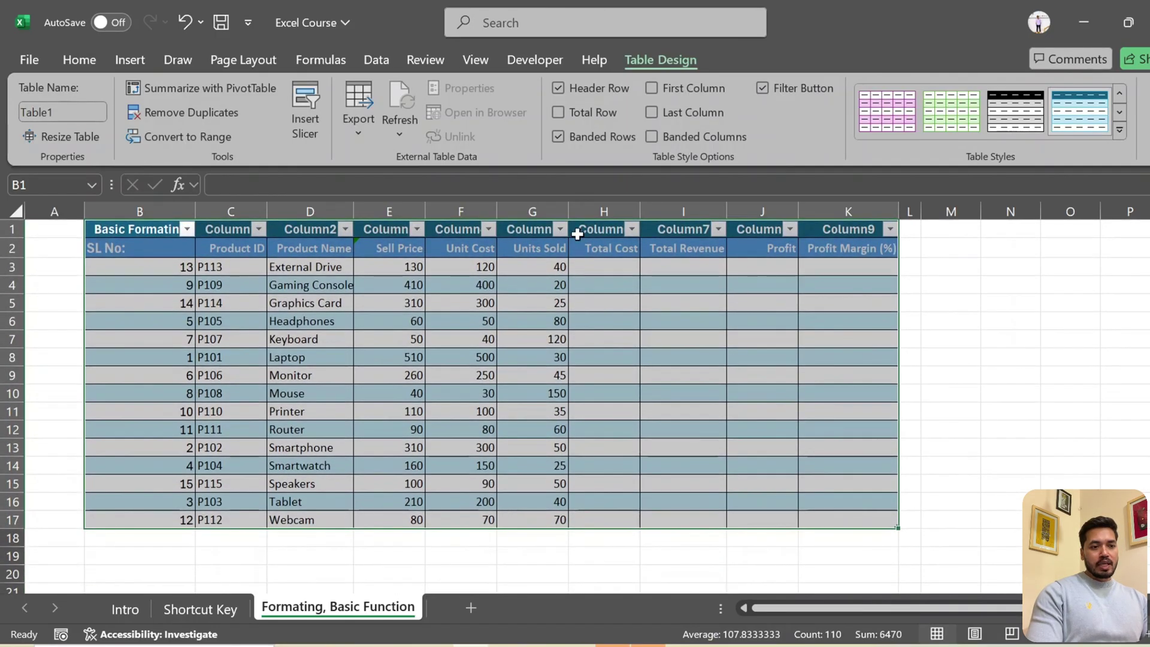
pyautogui.click(604, 234)
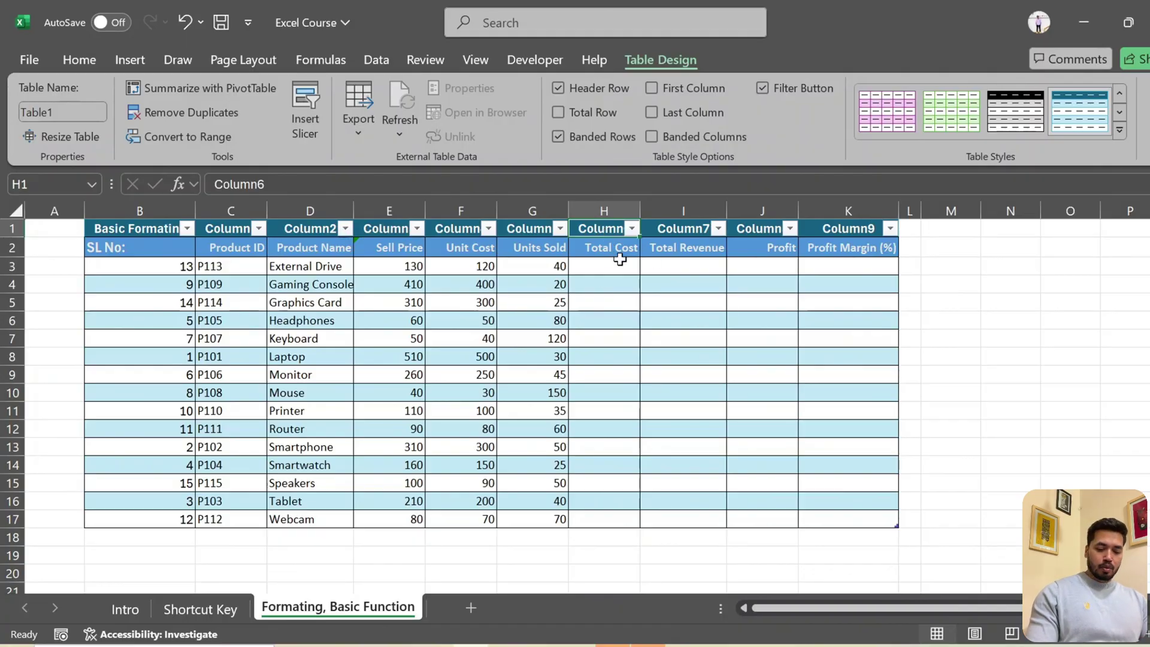
pyautogui.hotkey('ctrl', 'z')
pyautogui.hotkey('ctrl', 'z')
pyautogui.hotkey('ctrl', 'z')
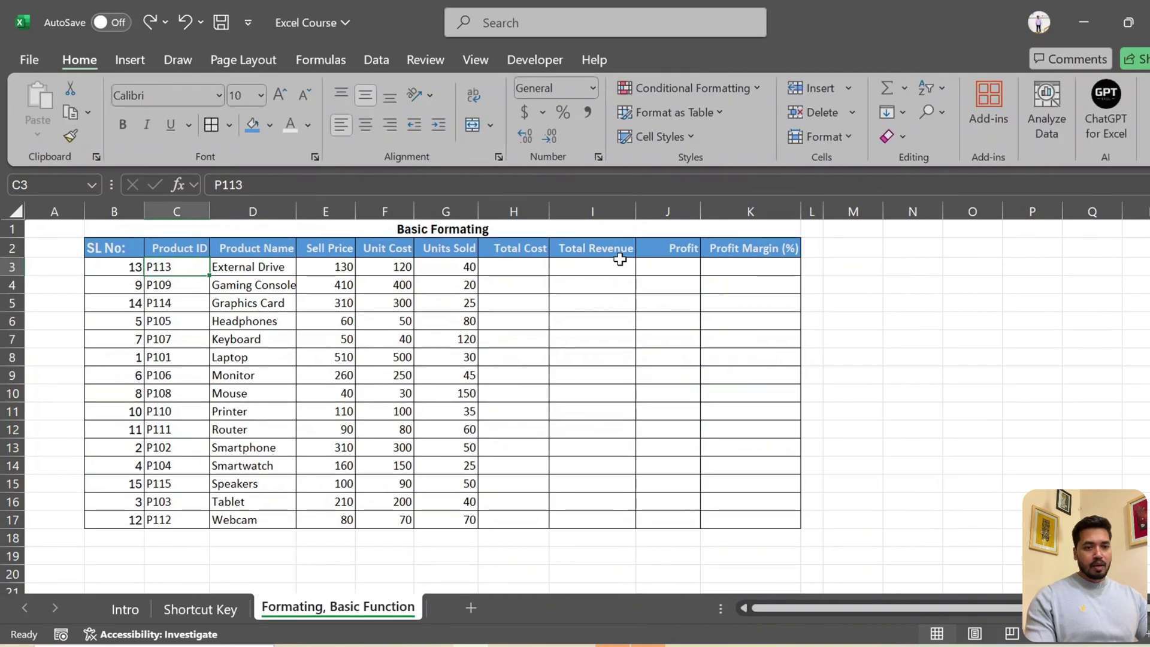
# Delete the entire "Basic Formating" title row above the product column headers.
pyautogui.press('Up')
pyautogui.press('Left')
pyautogui.hotkey('shift', 'Right')
pyautogui.hotkey('shift', 'Right')
pyautogui.hotkey('shift', 'Right')
pyautogui.hotkey('shift', 'Right')
pyautogui.hotkey('shift', 'Right')
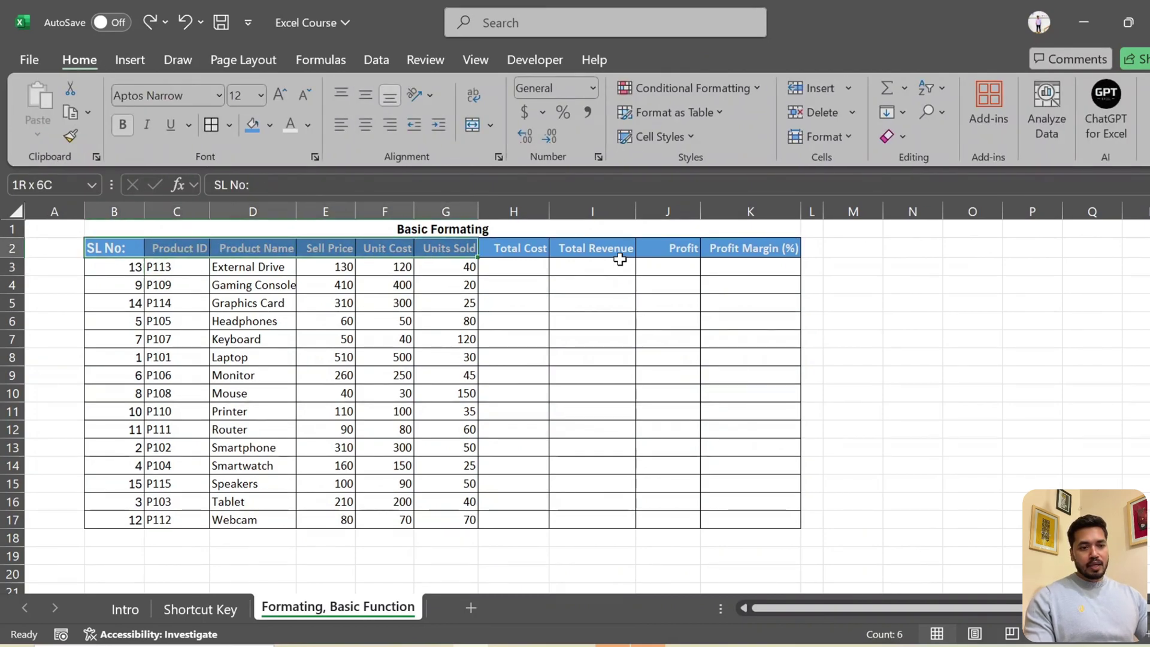
pyautogui.hotkey('shift', 'Right')
pyautogui.hotkey('shift', 'Right')
pyautogui.hotkey('shift', 'Right')
pyautogui.hotkey('shift', 'Right')
pyautogui.press('Up')
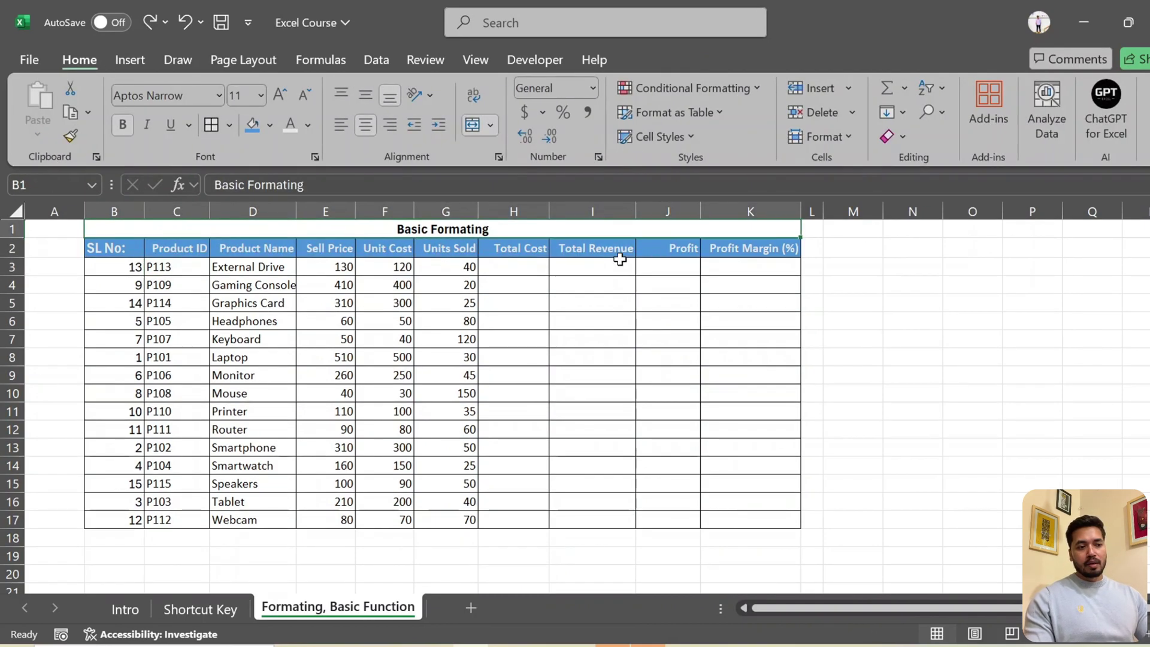
pyautogui.hotkey('shift', 'space')
pyautogui.hotkey('ctrl', '-')
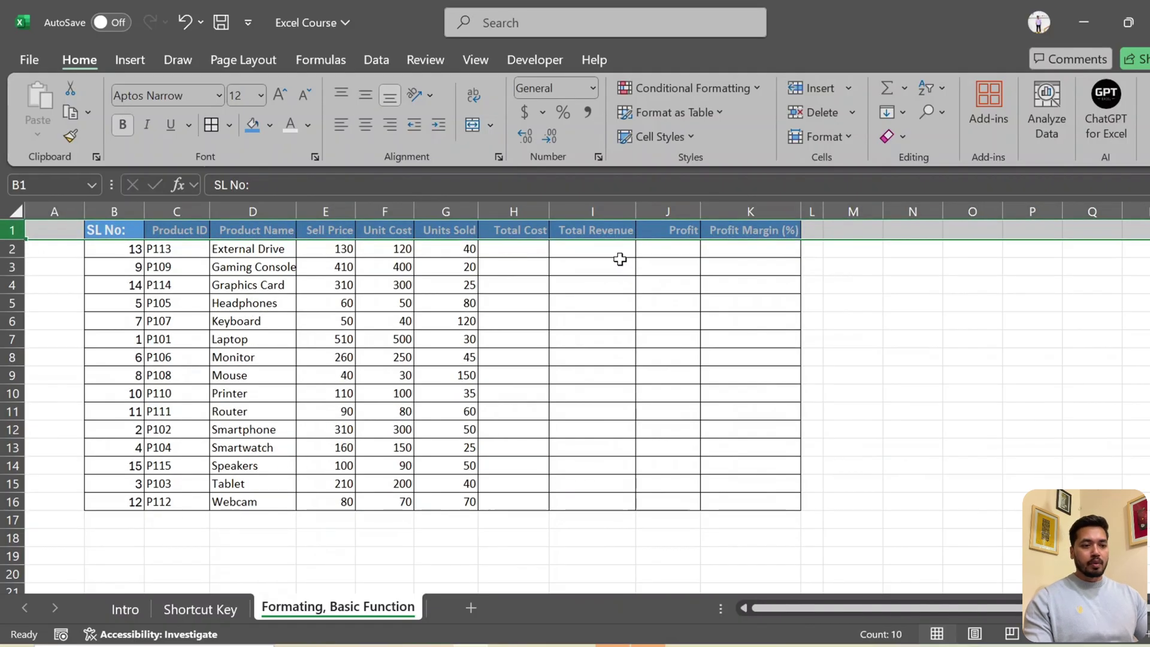
# Convert the range B1:K16 into a table with headers and apply the black and grey banded Medium table style.
pyautogui.press('Down')
pyautogui.press('Up')
pyautogui.hotkey('ctrl', 'a')
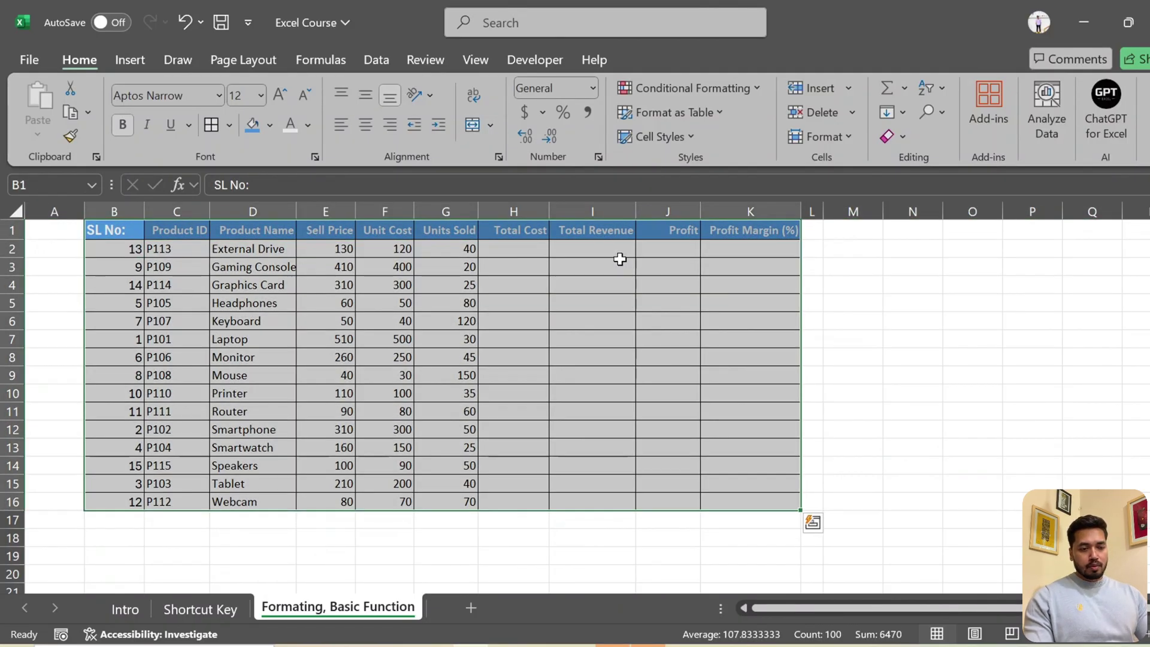
pyautogui.click(348, 299)
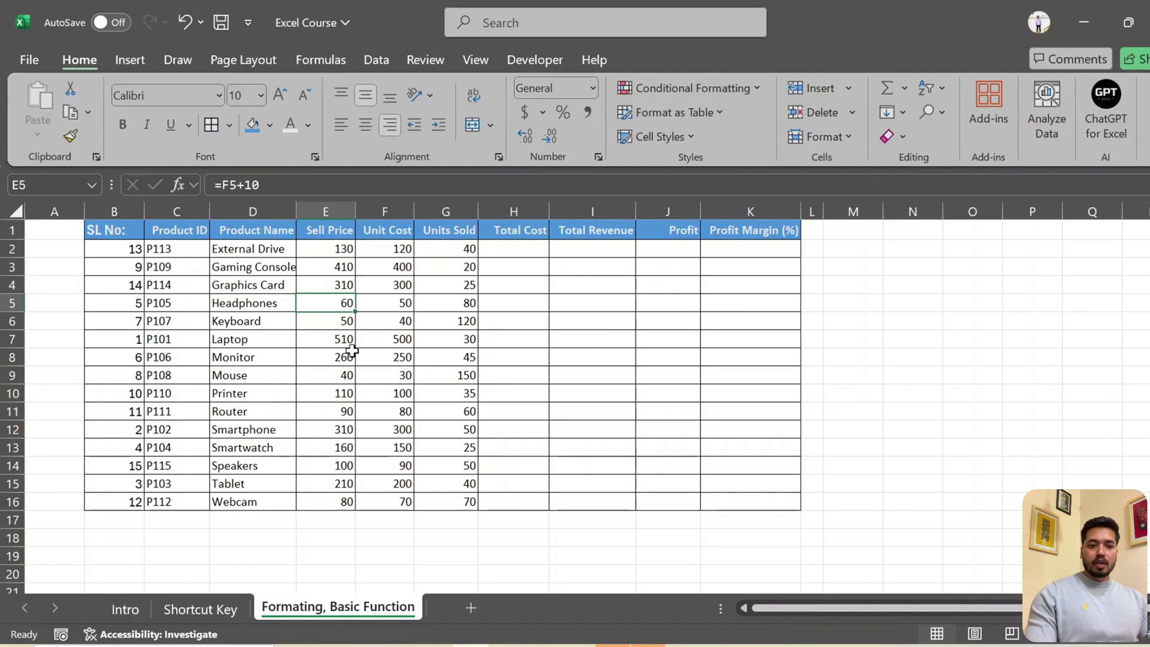
pyautogui.click(372, 354)
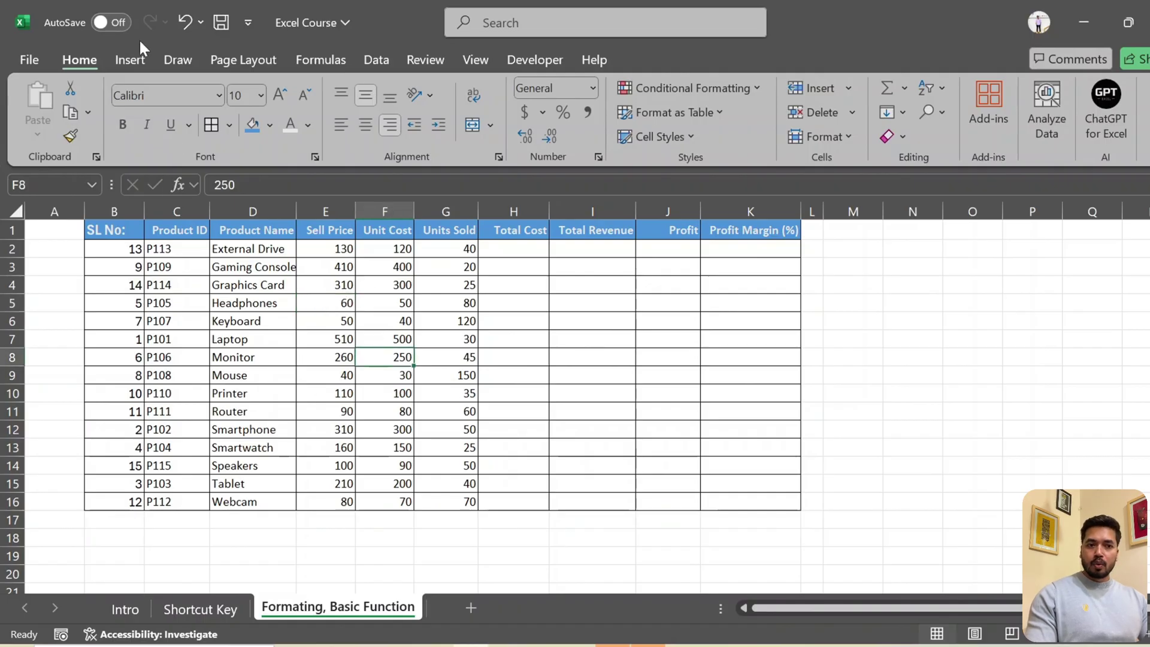
pyautogui.click(131, 61)
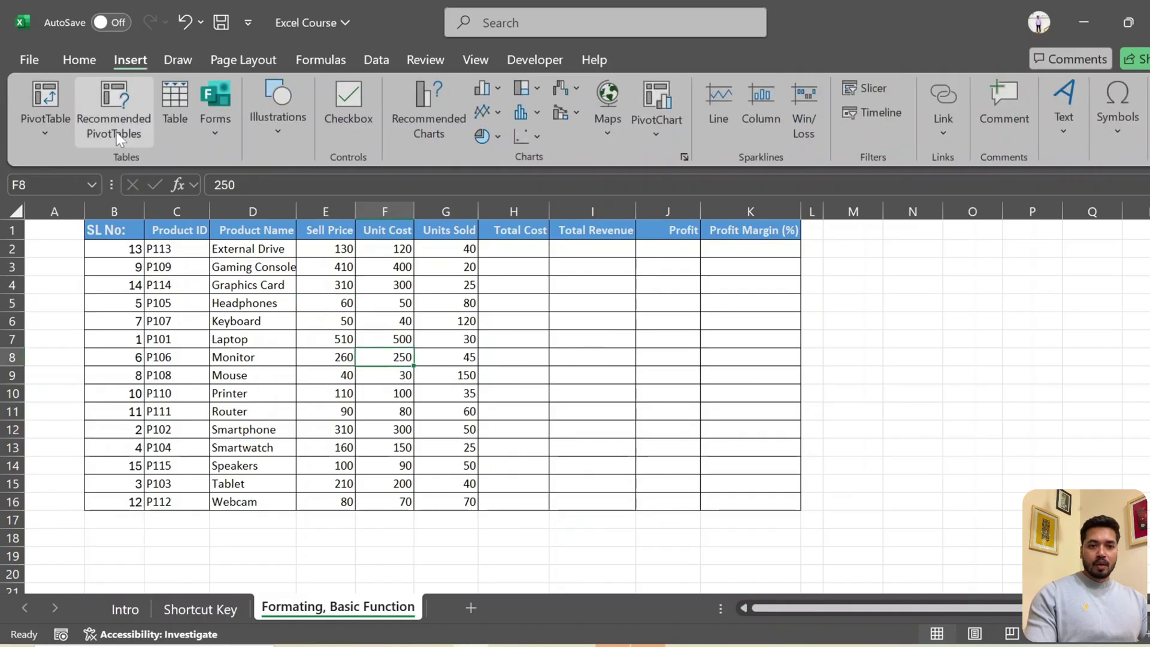
pyautogui.click(174, 105)
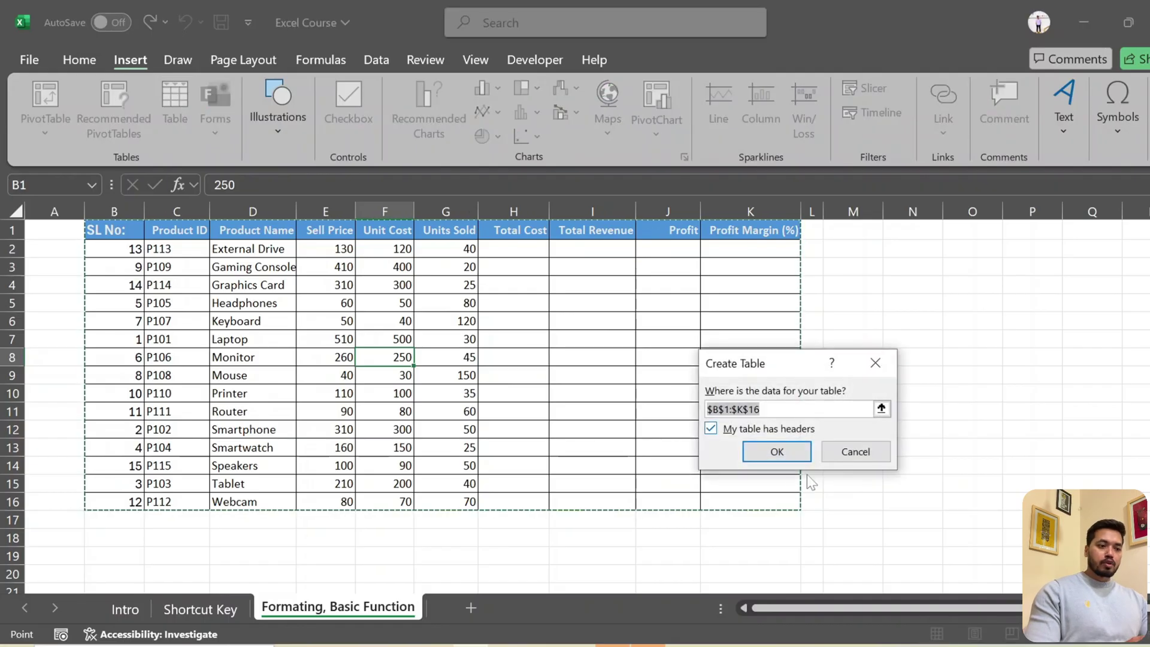
pyautogui.click(774, 454)
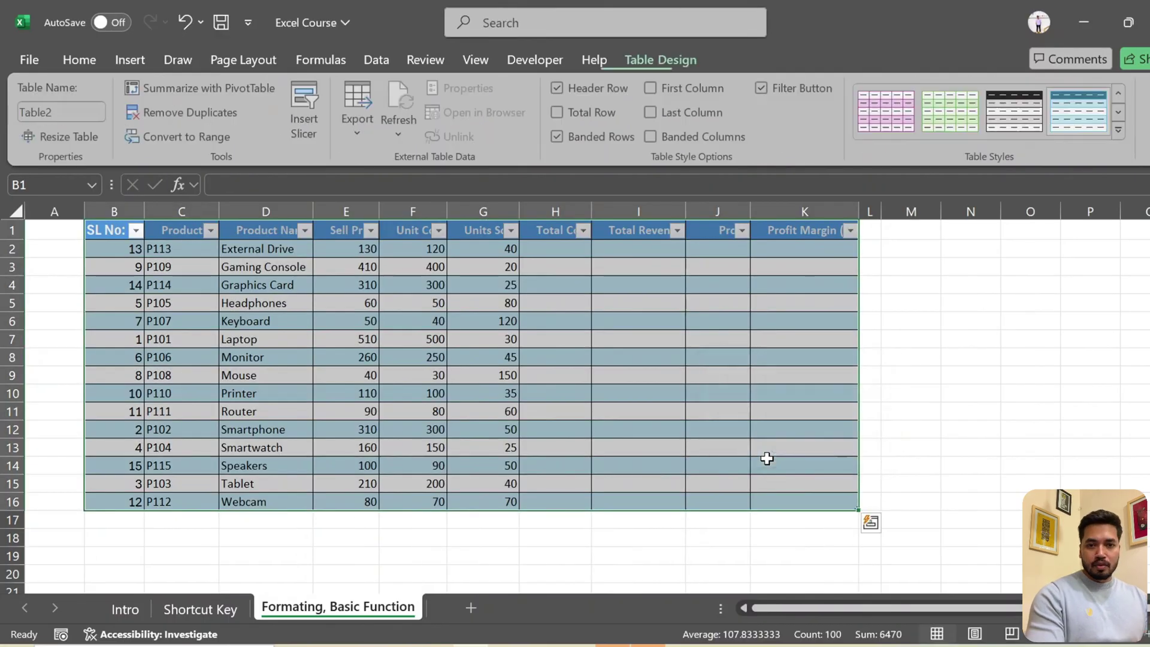
pyautogui.click(1120, 130)
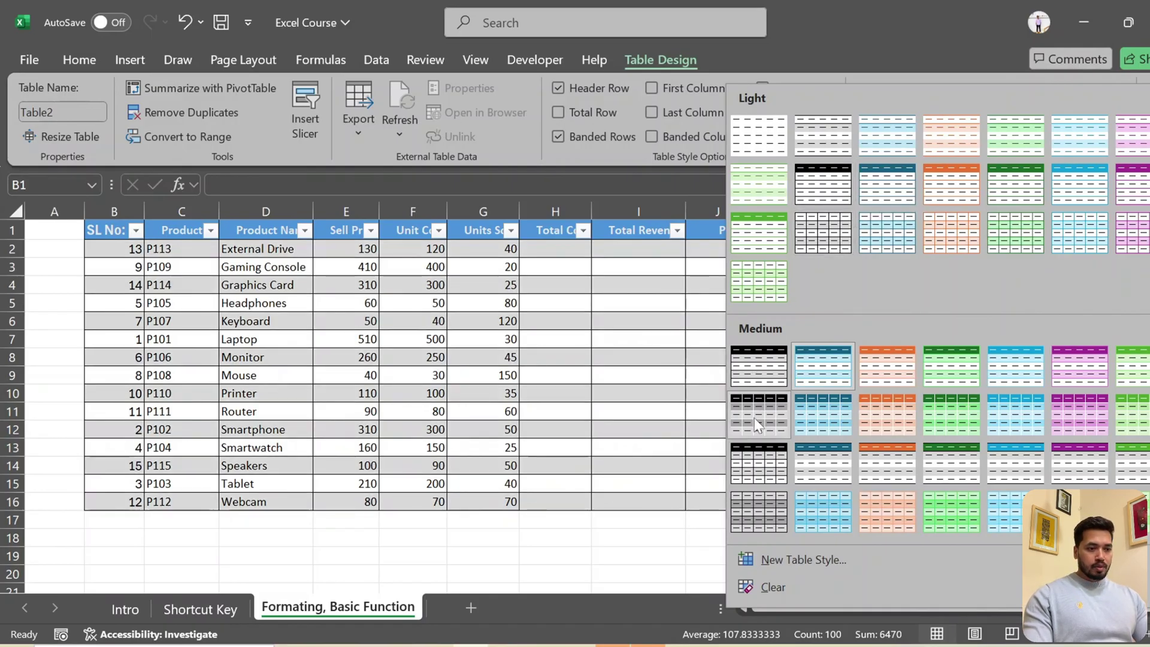
pyautogui.click(755, 418)
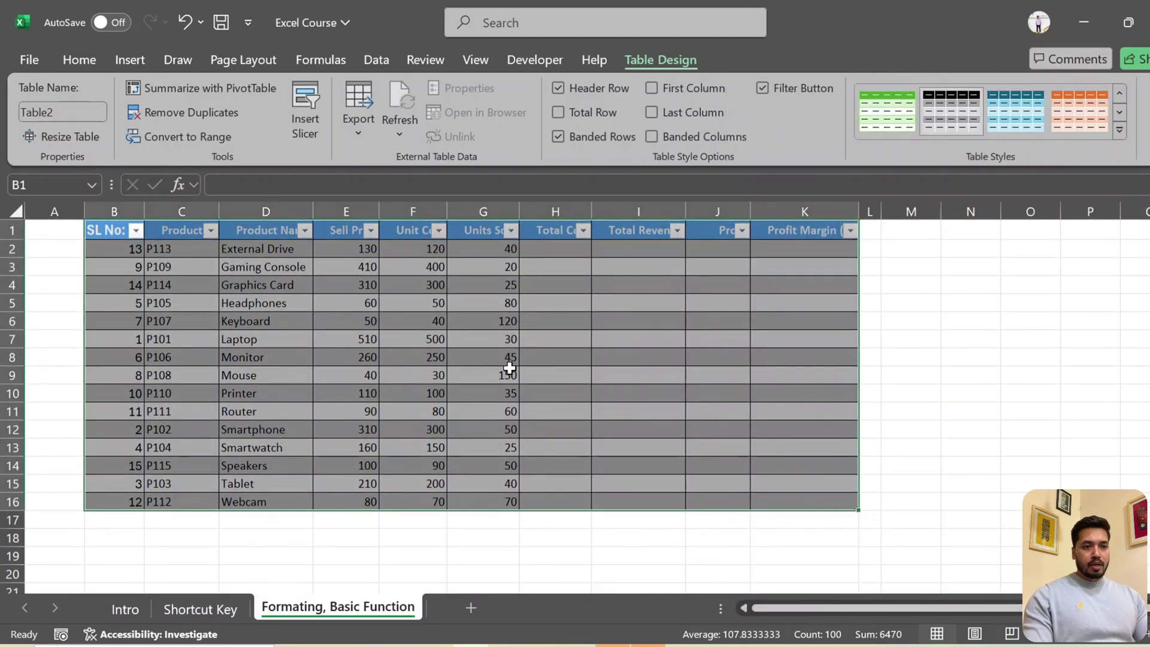
# Try out the table's Filter Button, First Column, Last Column and Banded Columns options, restoring each one.
pyautogui.click(762, 88)
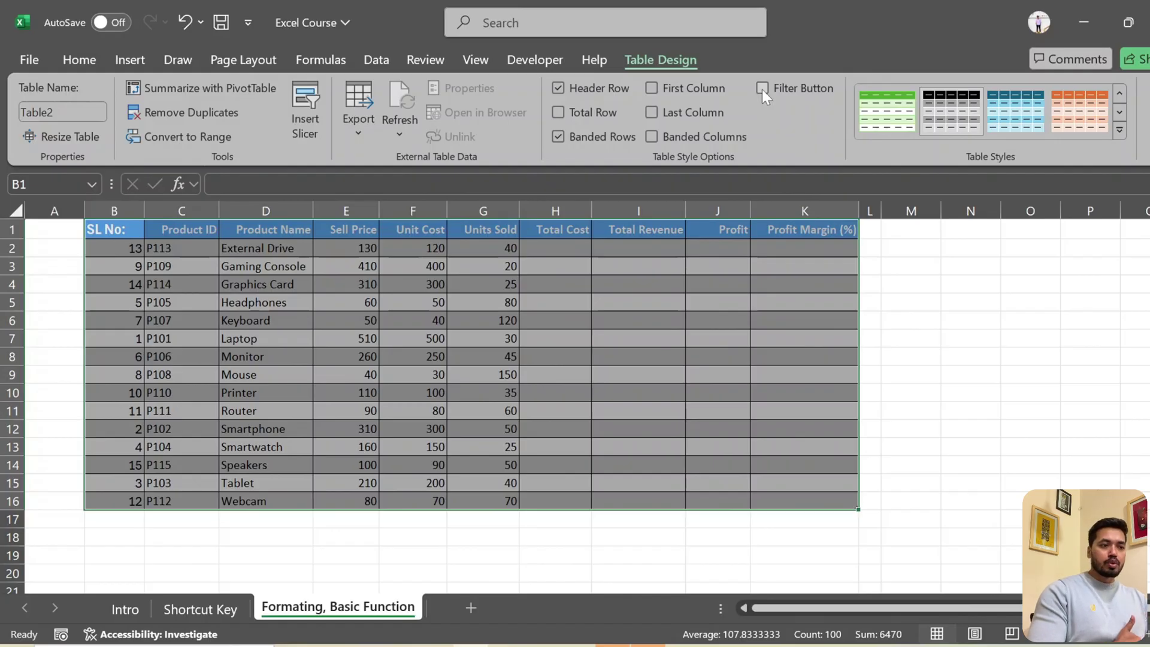
pyautogui.click(762, 89)
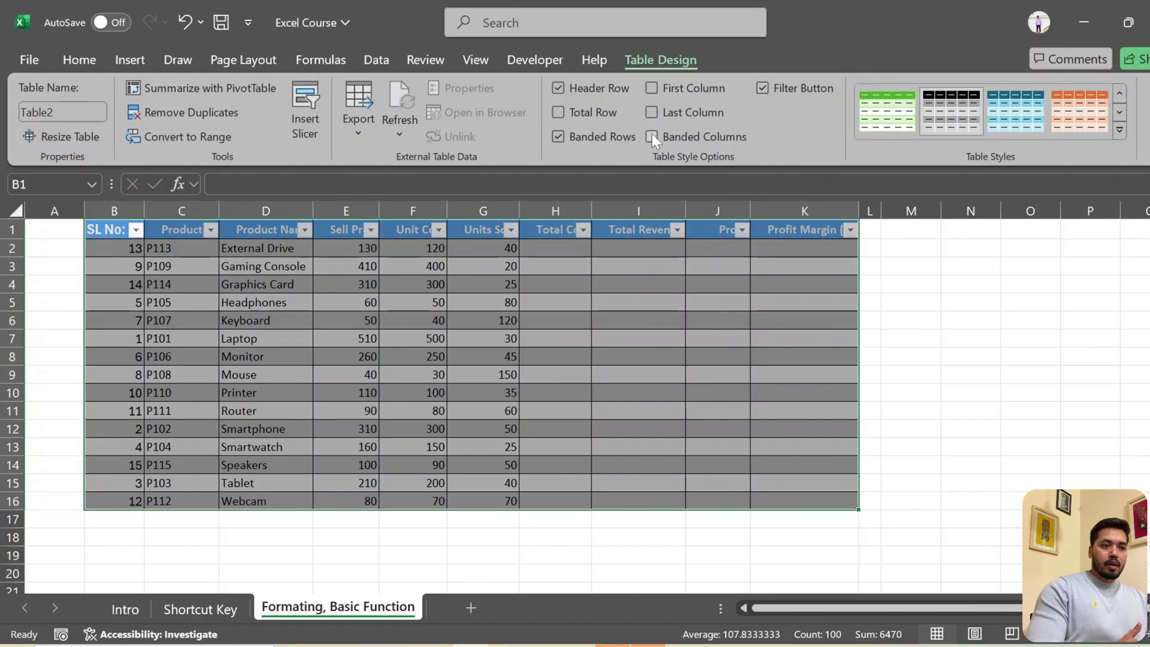
pyautogui.click(651, 88)
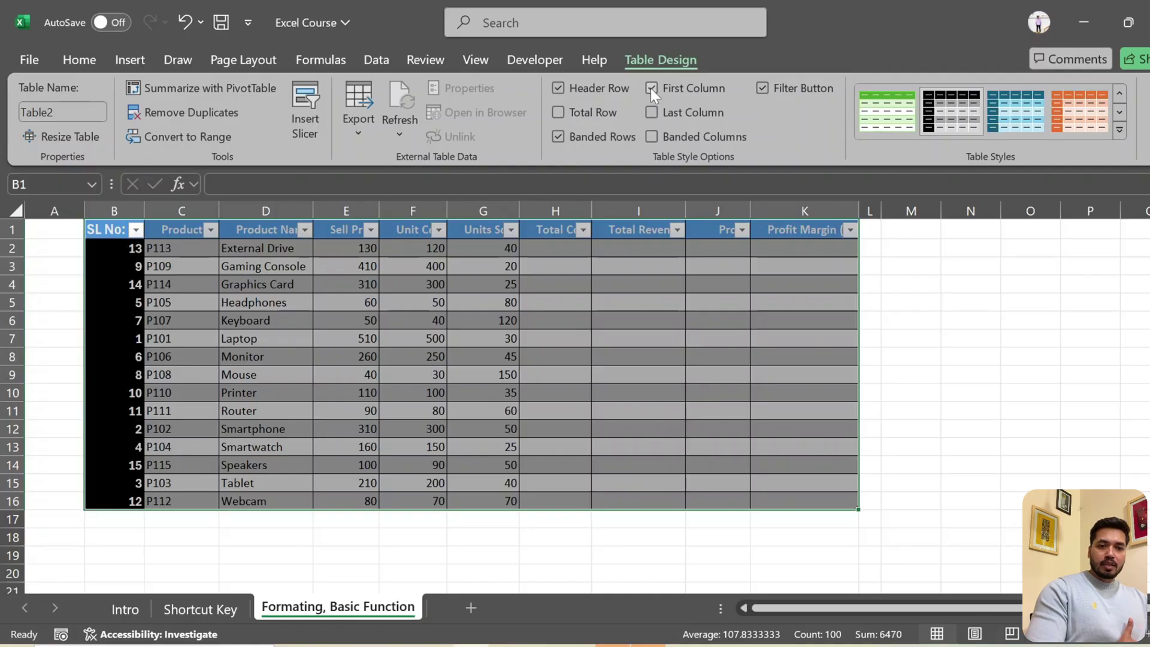
pyautogui.click(651, 88)
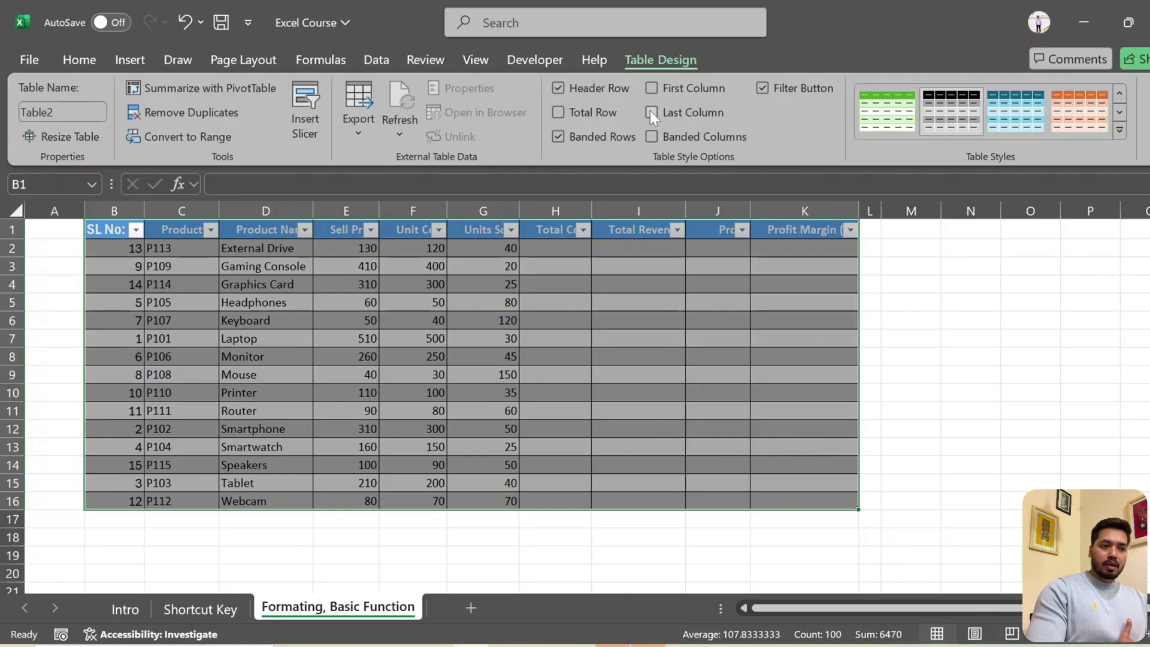
pyautogui.click(651, 112)
pyautogui.click(651, 112)
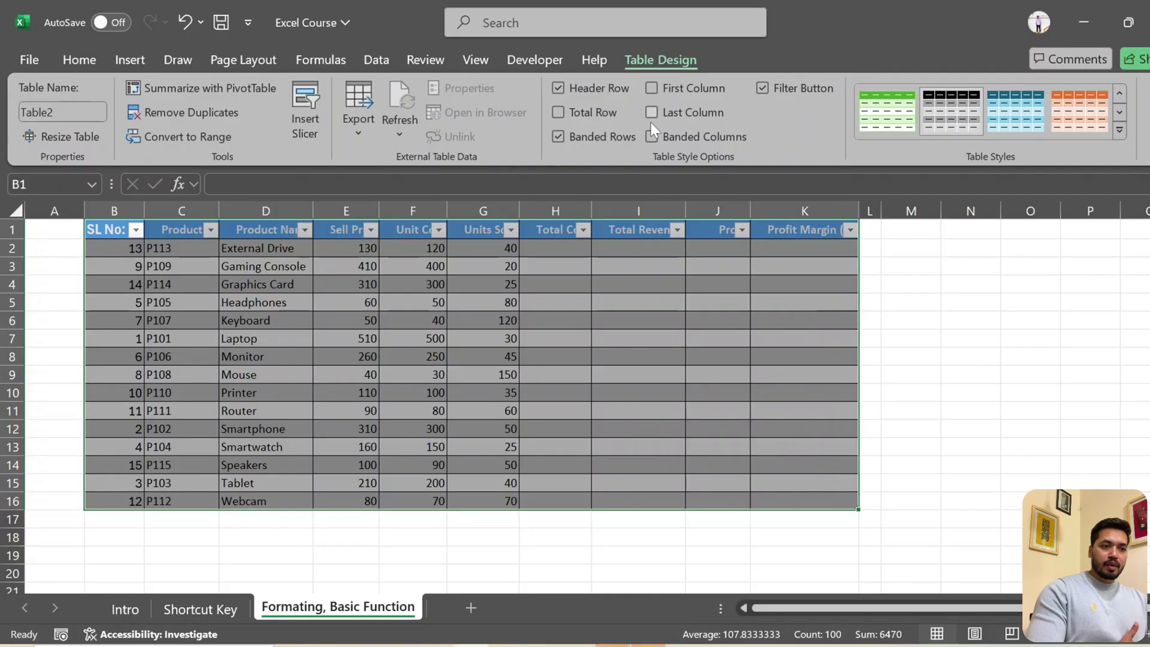
pyautogui.click(649, 136)
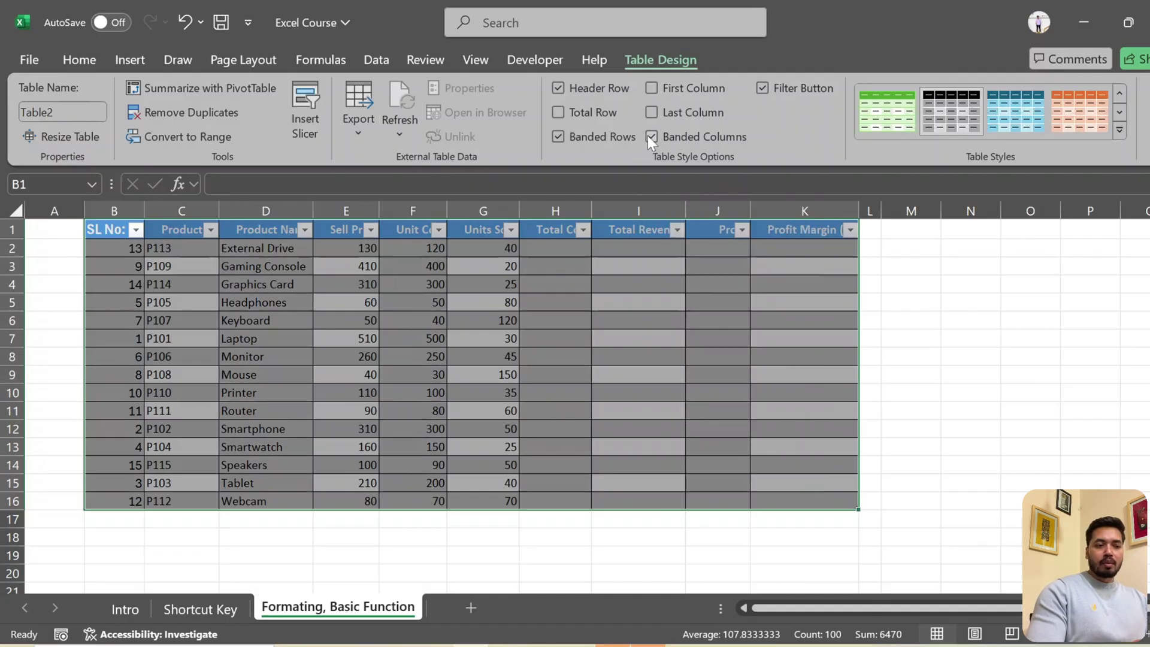
pyautogui.click(648, 135)
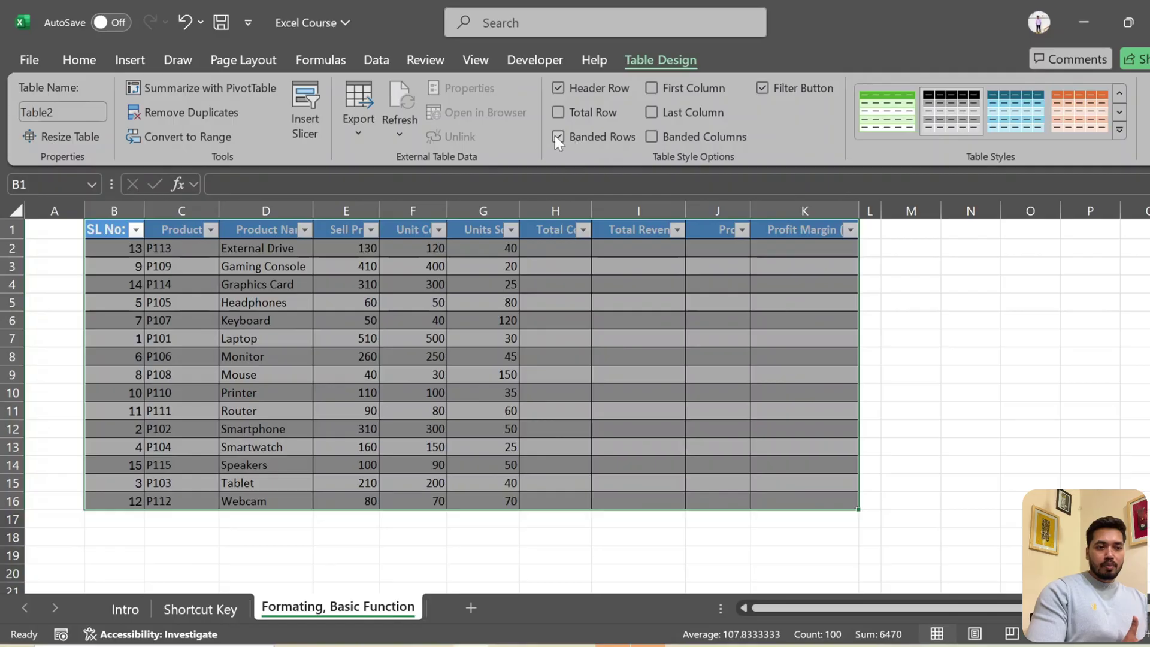
# Turn off the table's banded rows and add a total row below the last product.
pyautogui.click(557, 136)
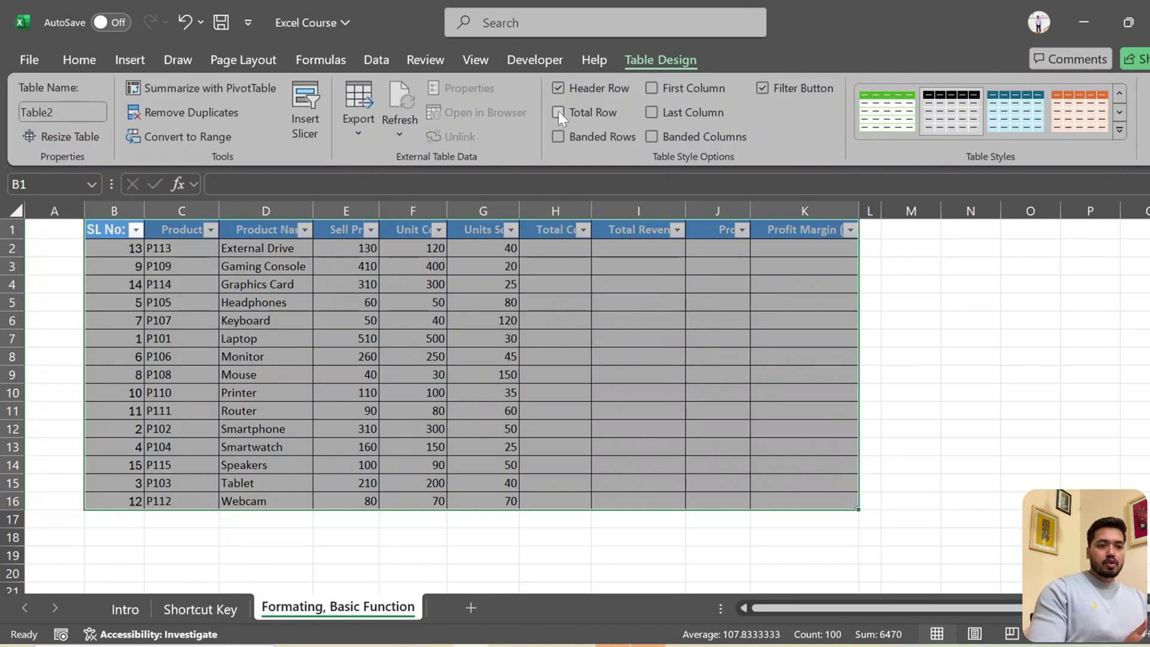
pyautogui.click(558, 112)
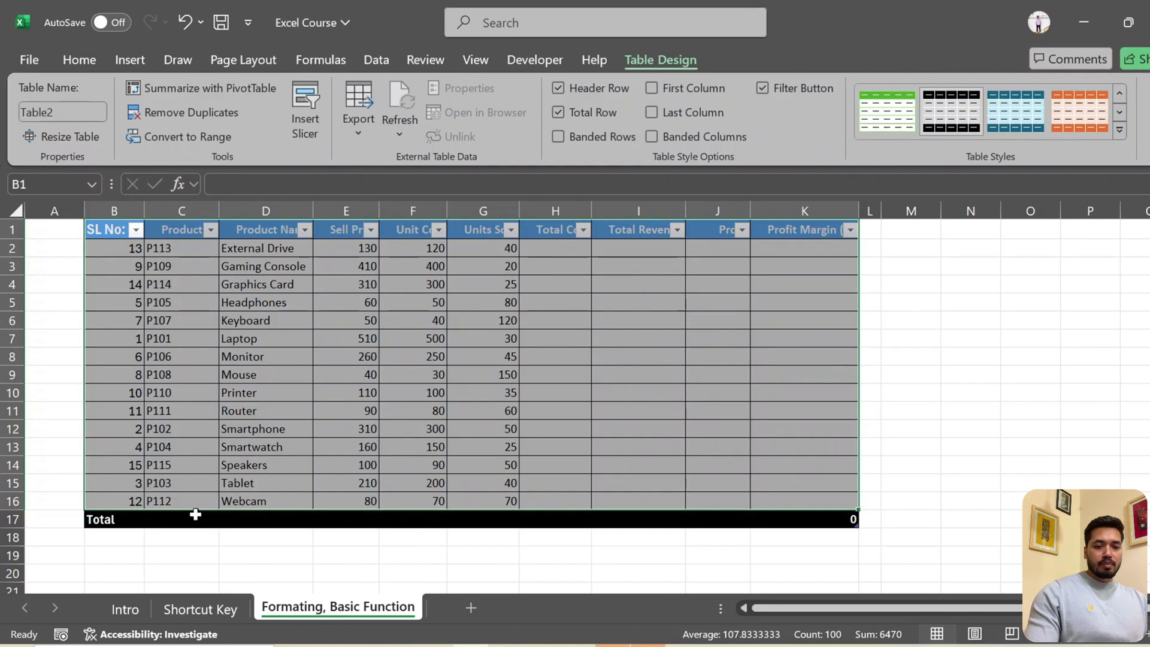
# Show the Sum of the Sell Price column in the table's total row.
pyautogui.click(177, 521)
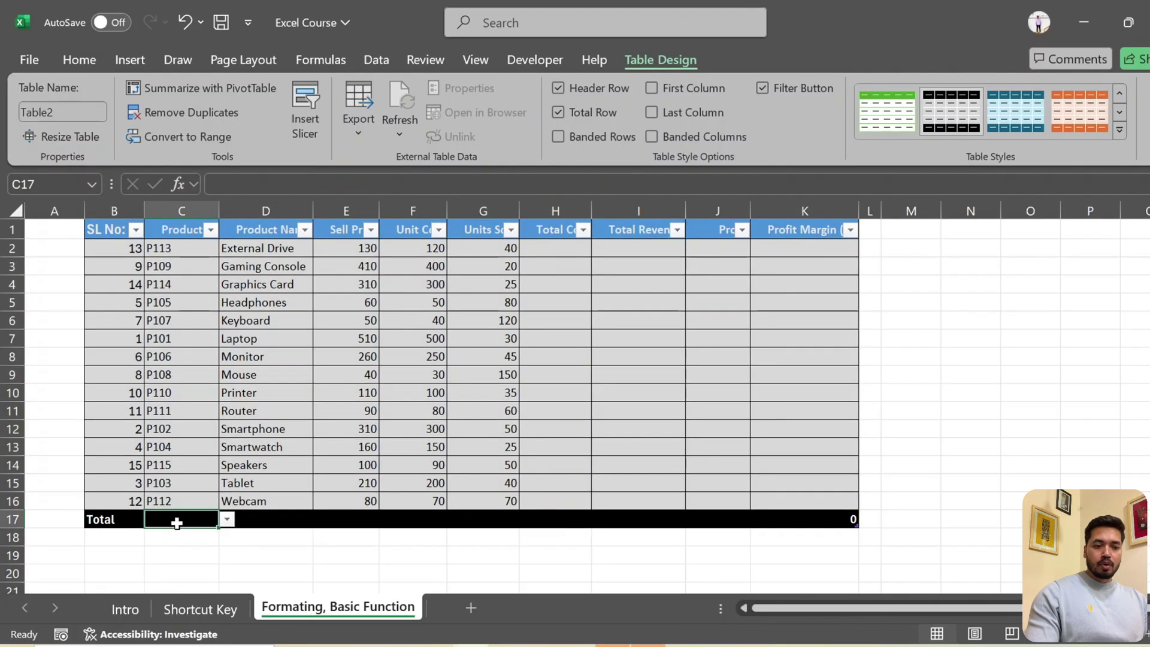
pyautogui.press('Right')
pyautogui.press('Right')
pyautogui.press('Right')
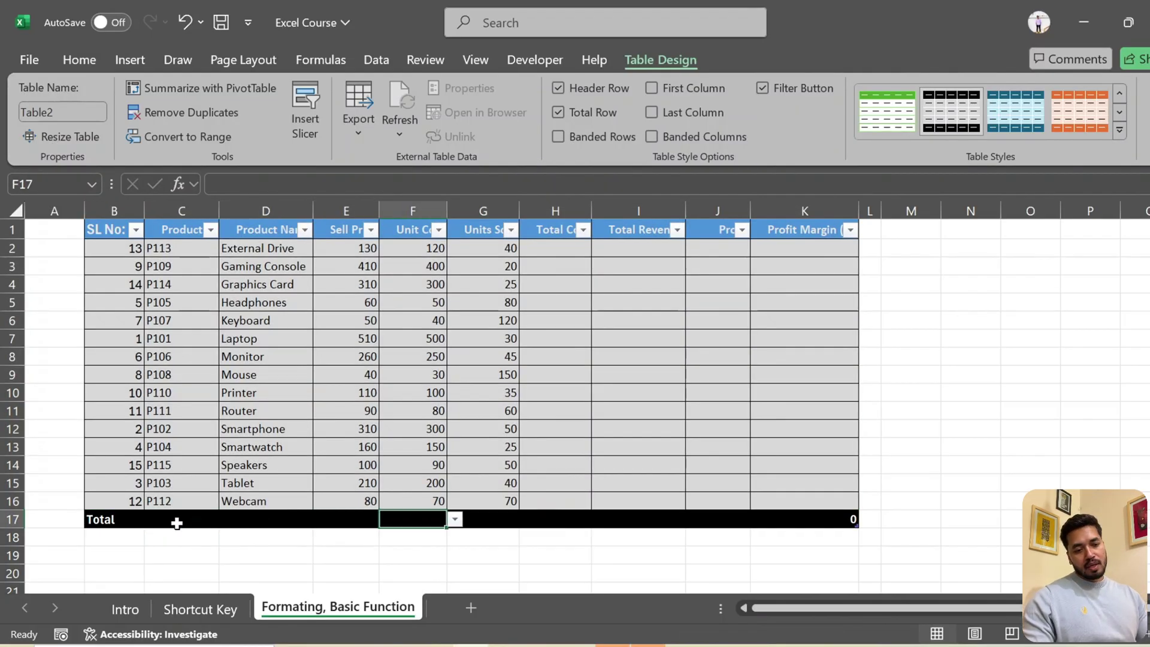
pyautogui.press('Left')
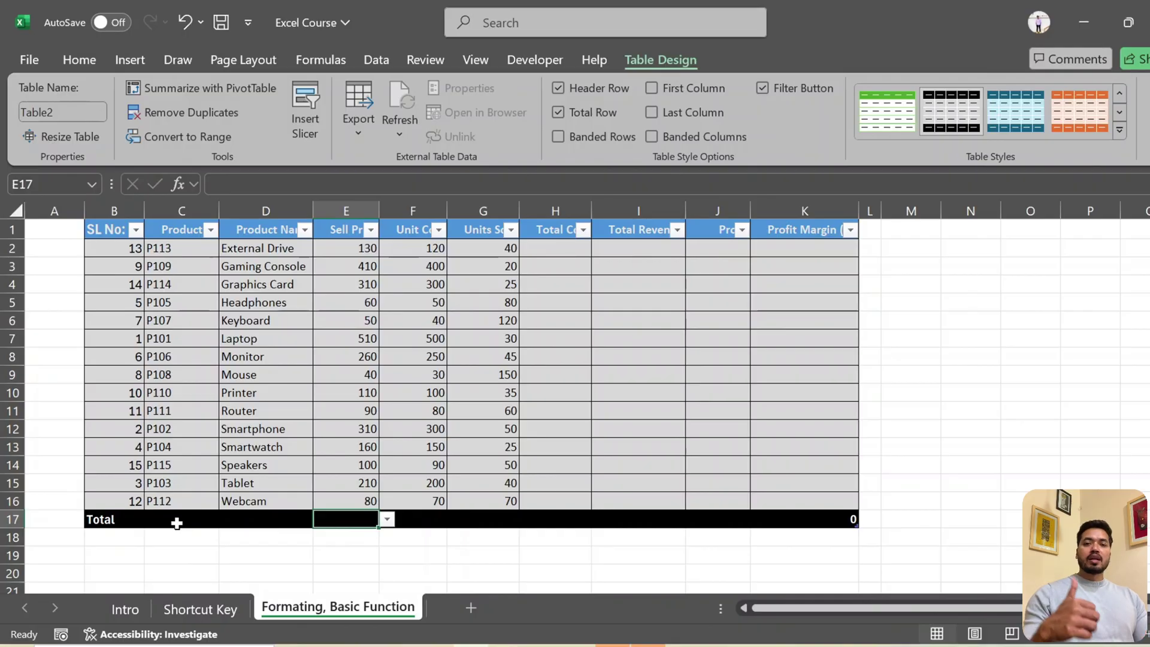
pyautogui.click(387, 520)
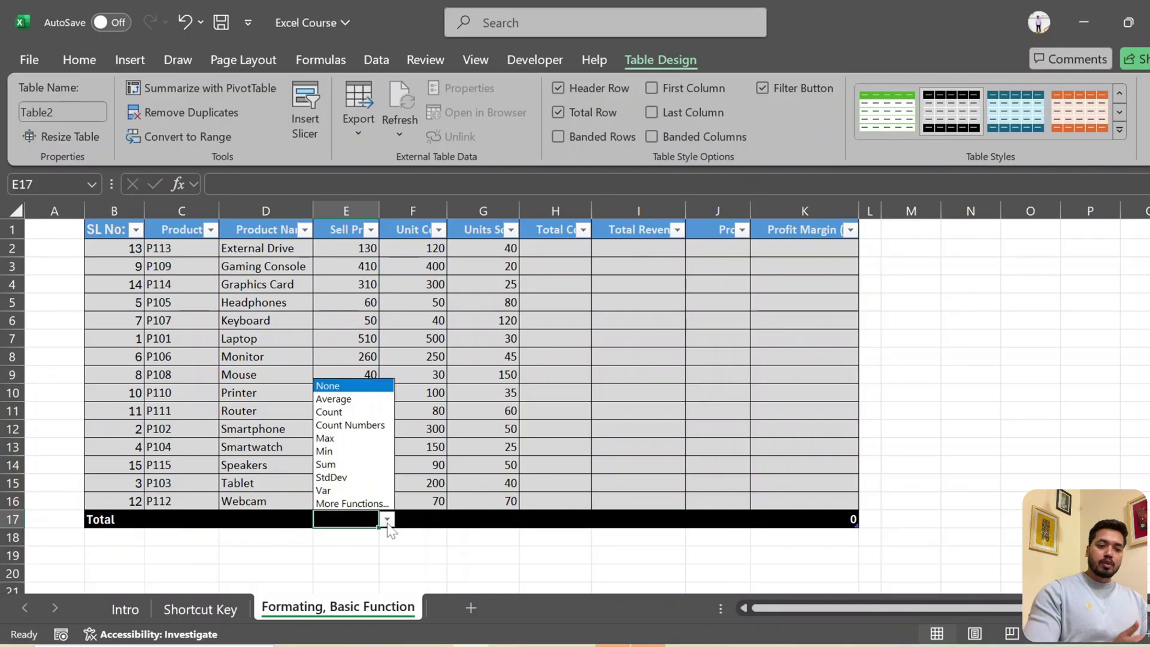
pyautogui.click(336, 465)
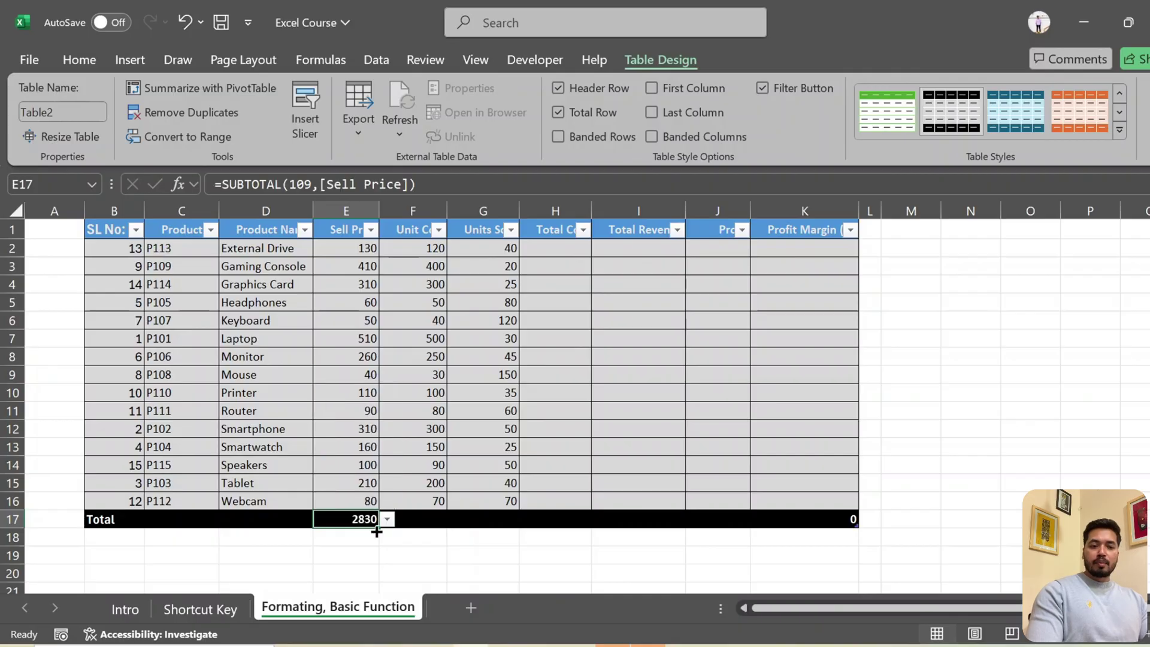
# Show the Average of the Unit Cost column in the table's total row.
pyautogui.click(411, 526)
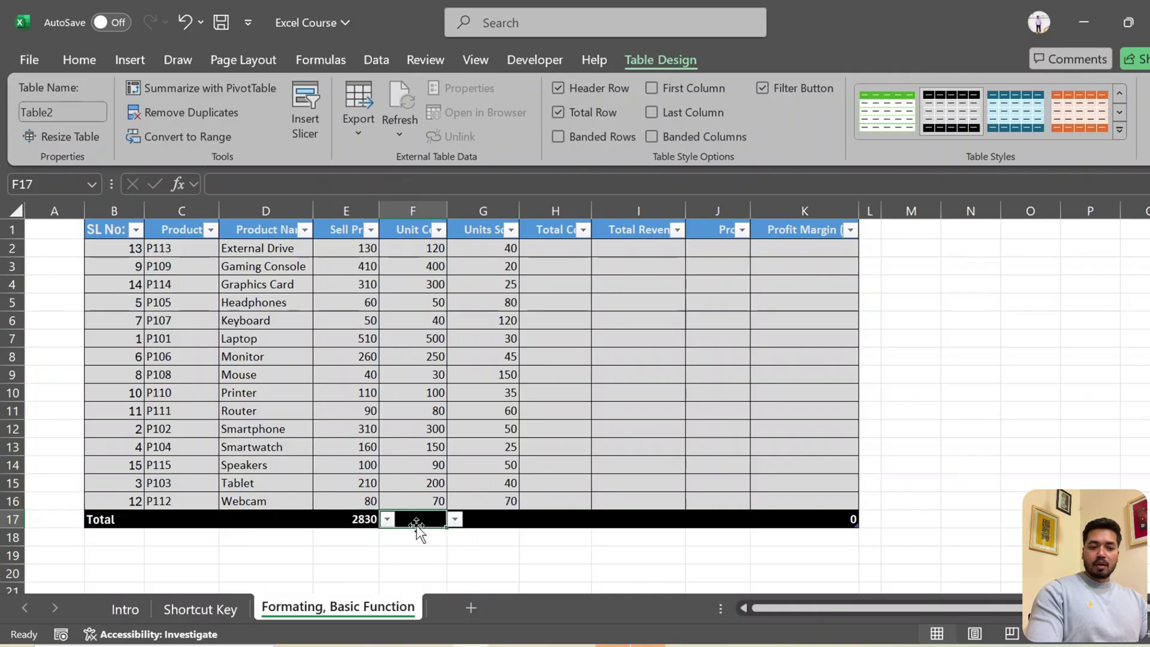
pyautogui.click(456, 520)
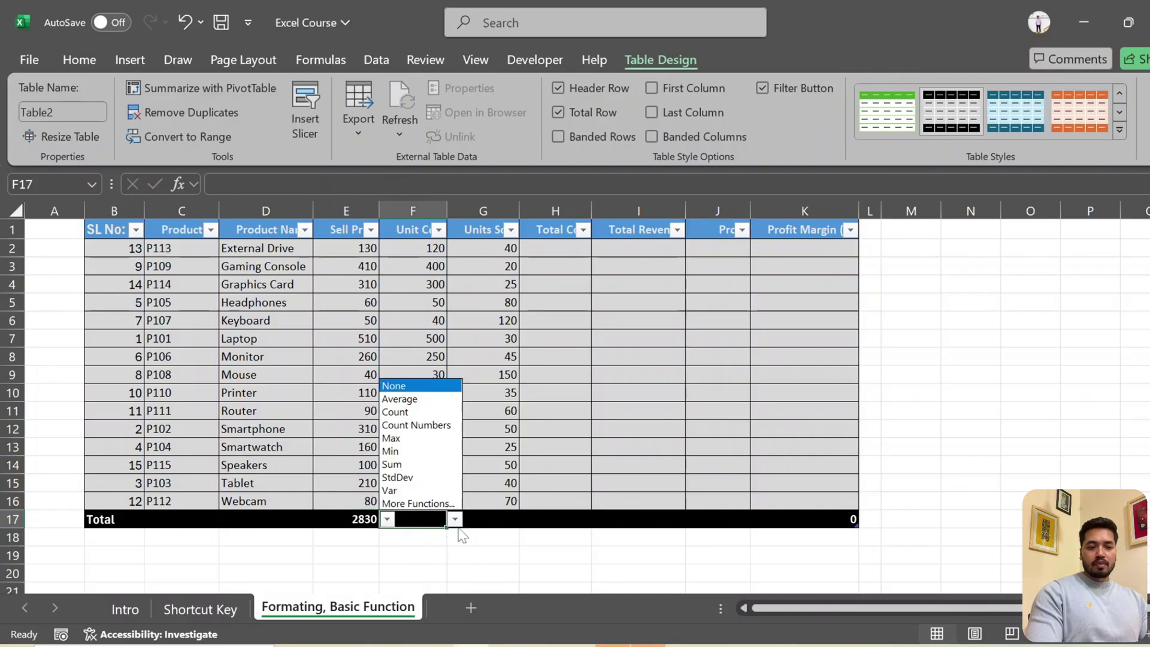
pyautogui.click(428, 399)
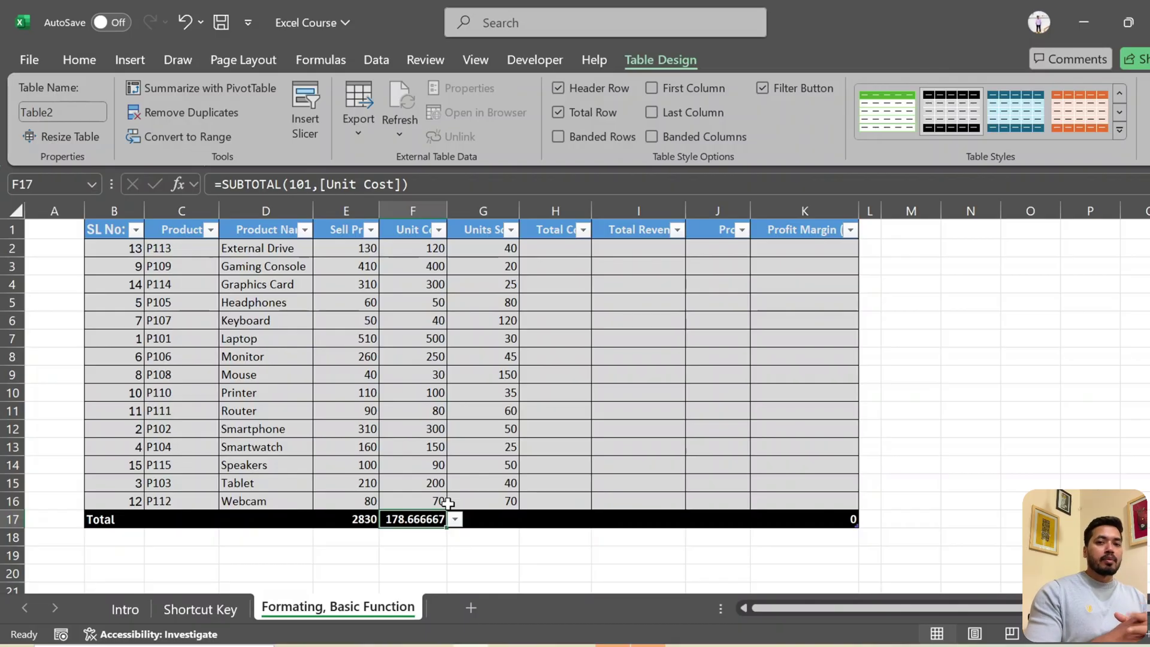
# Fill the Total Cost column with a formula in H2 multiplying Units Sold by Unit Cost.
pyautogui.click(555, 250)
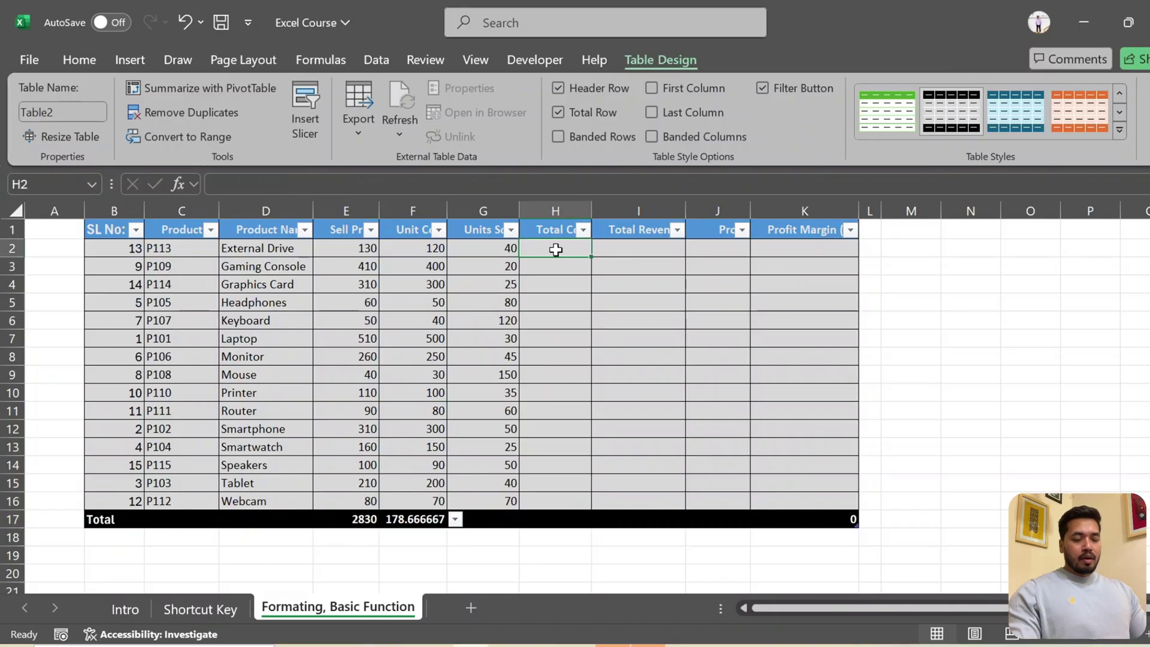
pyautogui.press('Down')
pyautogui.press('Up')
pyautogui.press('Up')
pyautogui.click(556, 250)
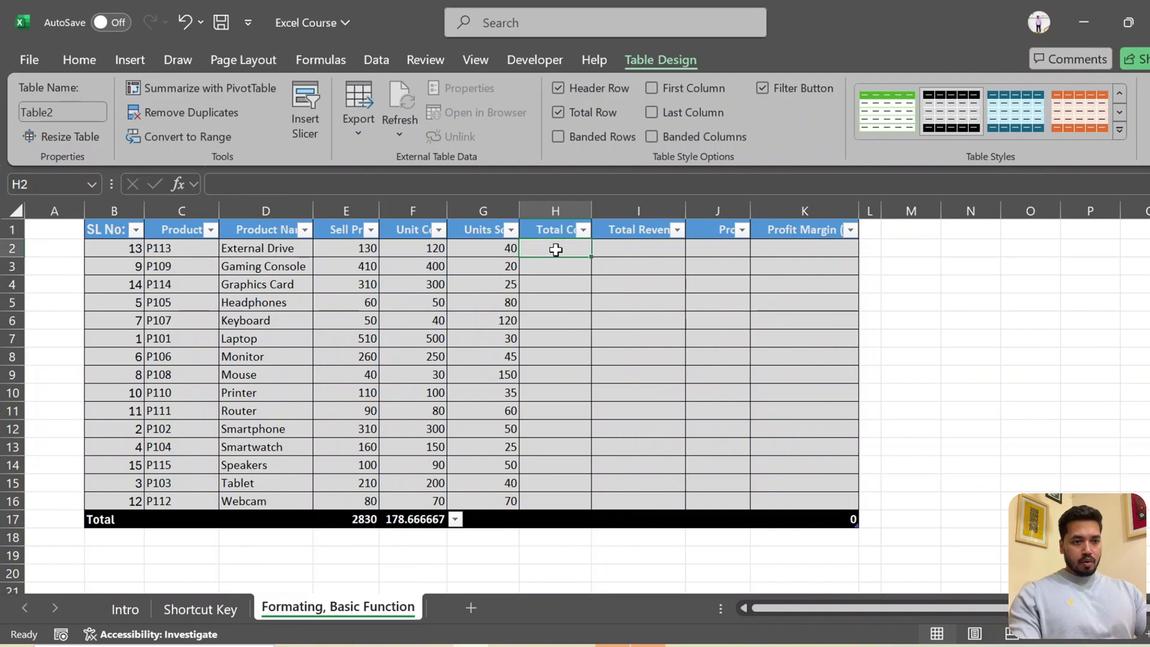
pyautogui.write('=')
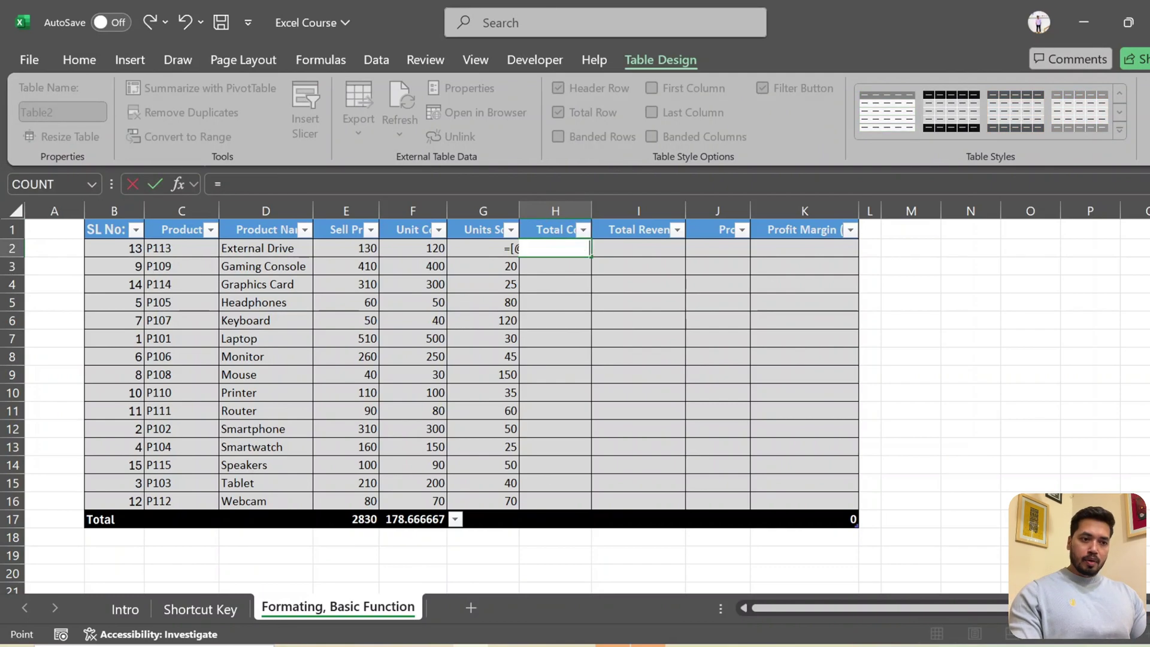
pyautogui.press('Left')
pyautogui.write('*')
pyautogui.press('Left')
pyautogui.press('Left')
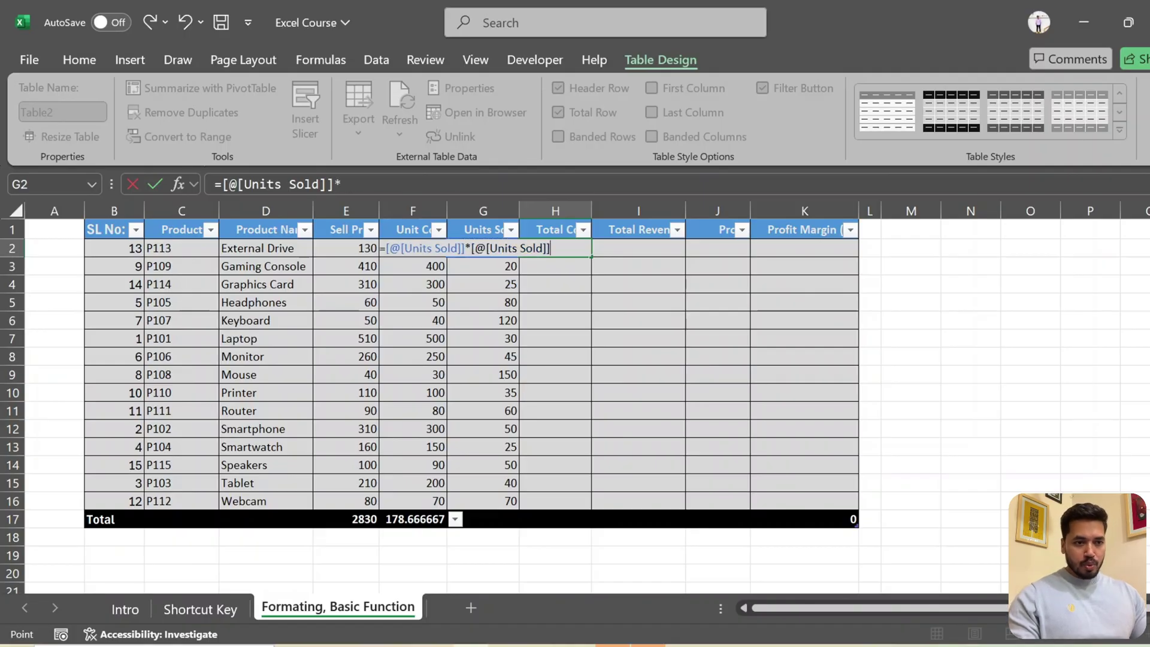
pyautogui.press('Left')
pyautogui.press('Right')
pyautogui.press('Right')
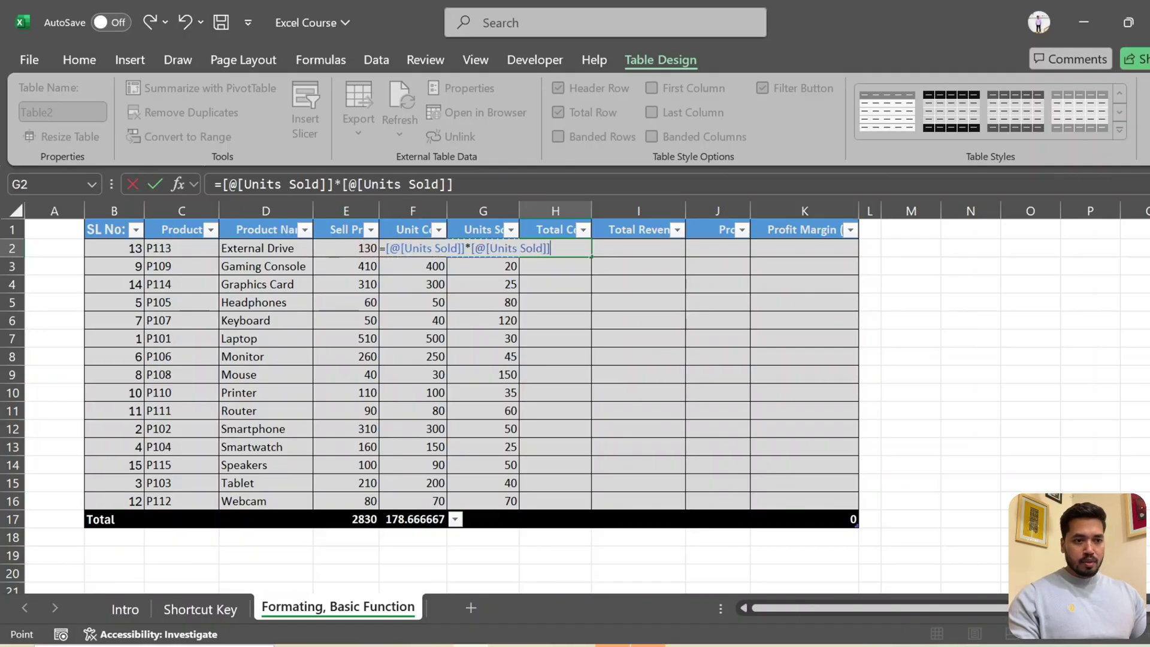
pyautogui.press('Left')
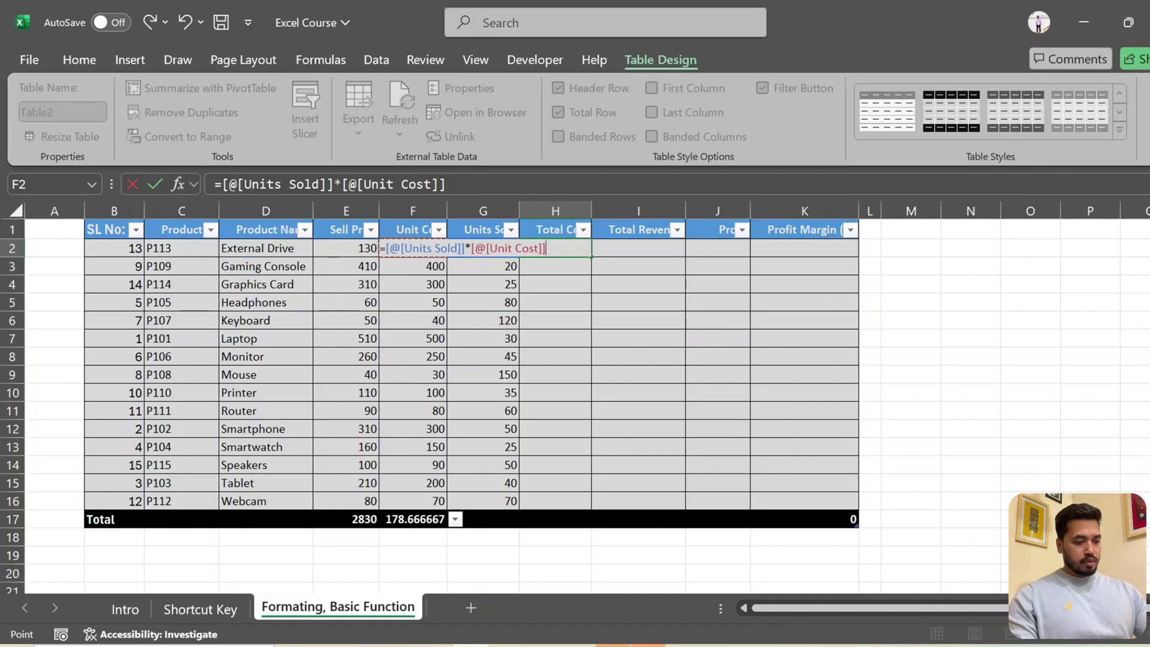
pyautogui.press('Return')
pyautogui.click(556, 249)
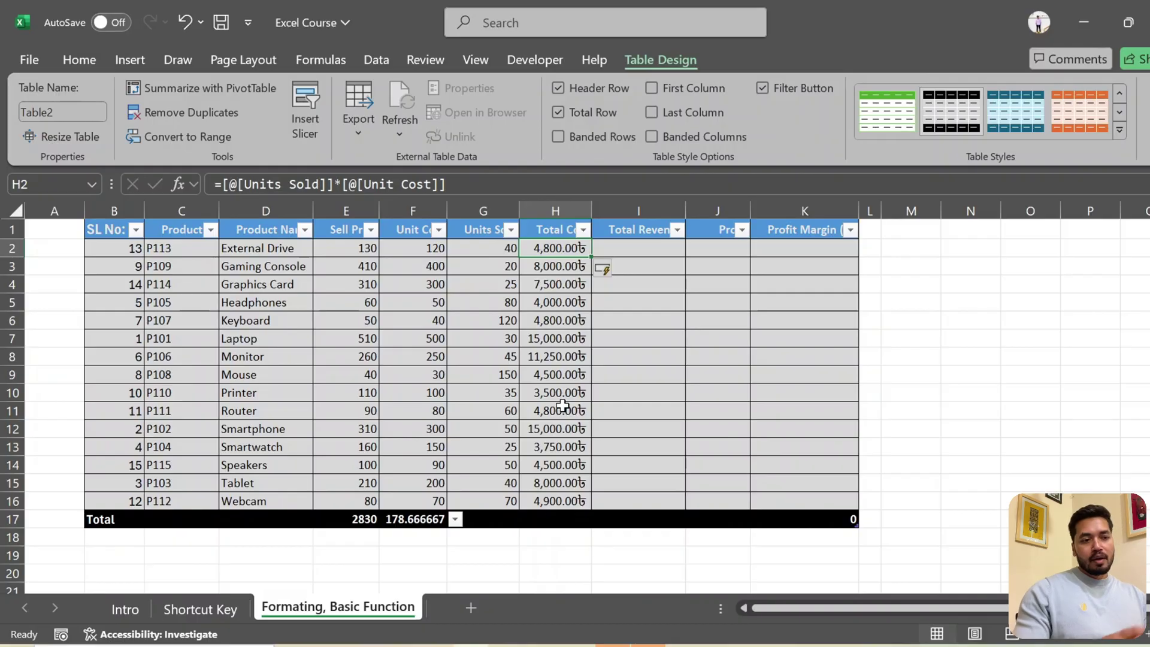
# Fill the Total Revenue column with a formula in I2 multiplying Units Sold by Sell Price.
pyautogui.press('Down')
pyautogui.press('Right')
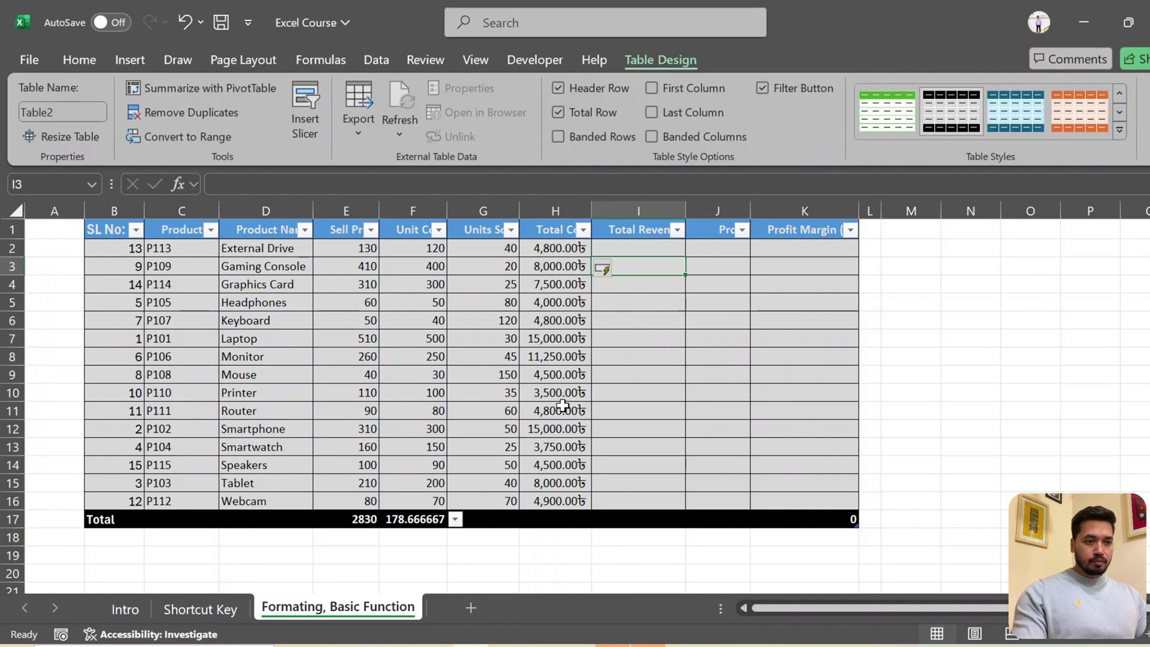
pyautogui.press('Up')
pyautogui.write('=')
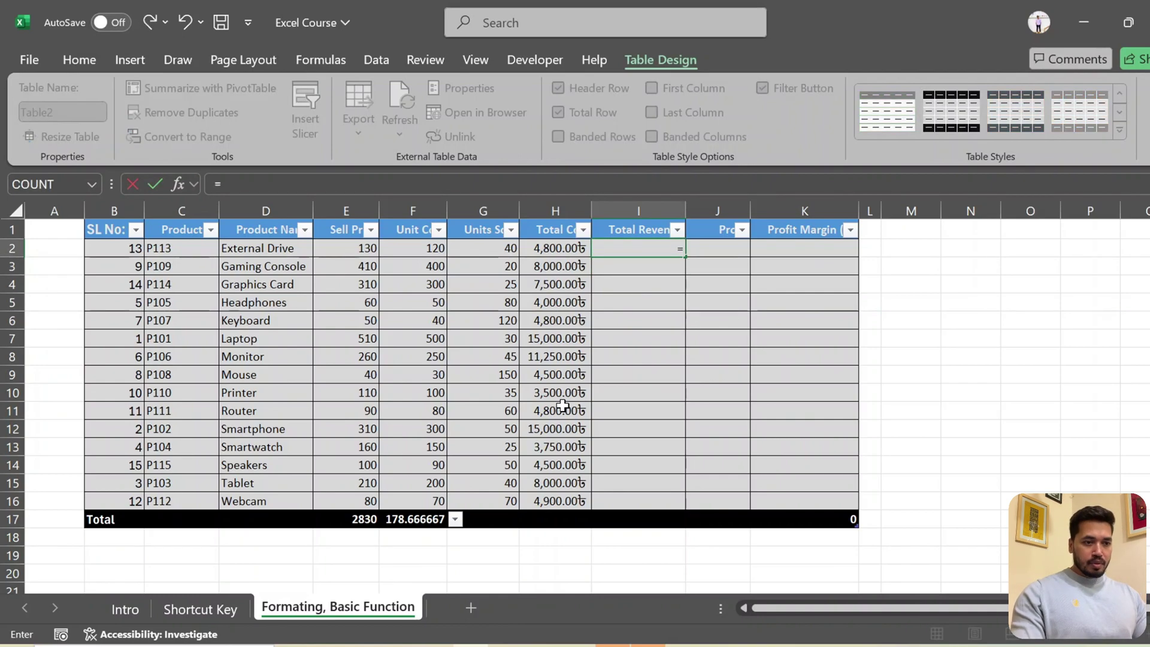
pyautogui.press('Left')
pyautogui.press('Left')
pyautogui.write('*')
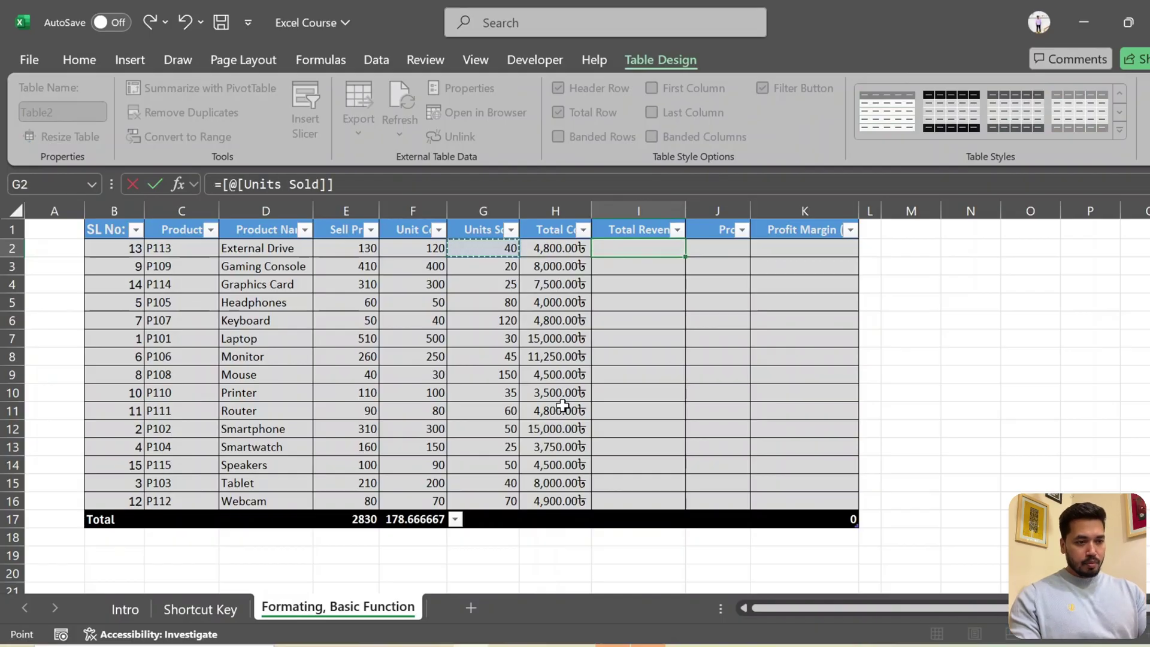
pyautogui.press('Left')
pyautogui.press('Left')
pyautogui.press('Left')
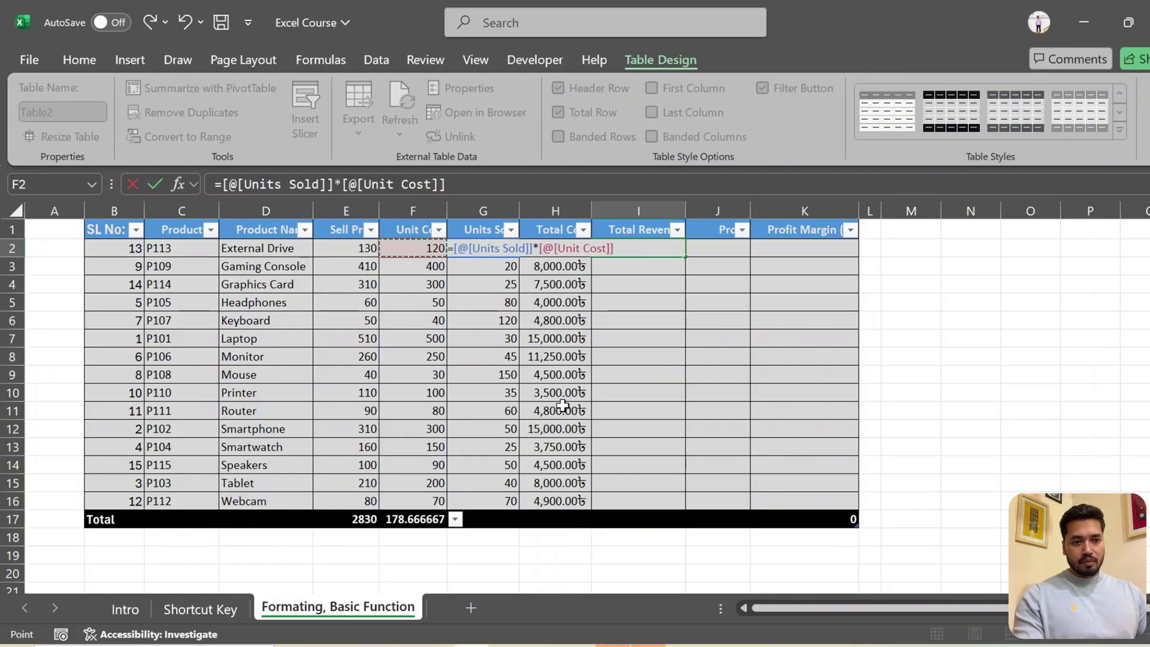
pyautogui.press('Left')
pyautogui.hotkey('ctrl', 'Return')
# Fill the Profit column with a formula in J2 subtracting Total Cost from Total Revenue.
pyautogui.press('Right')
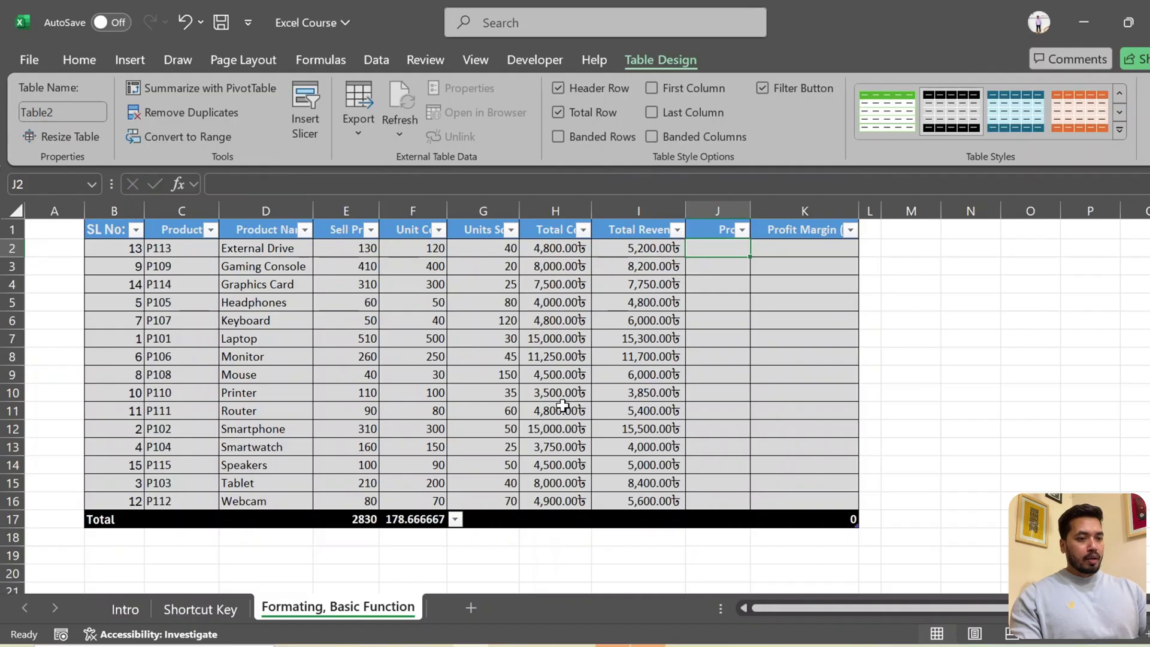
pyautogui.write('=')
pyautogui.press('Left')
pyautogui.write('-')
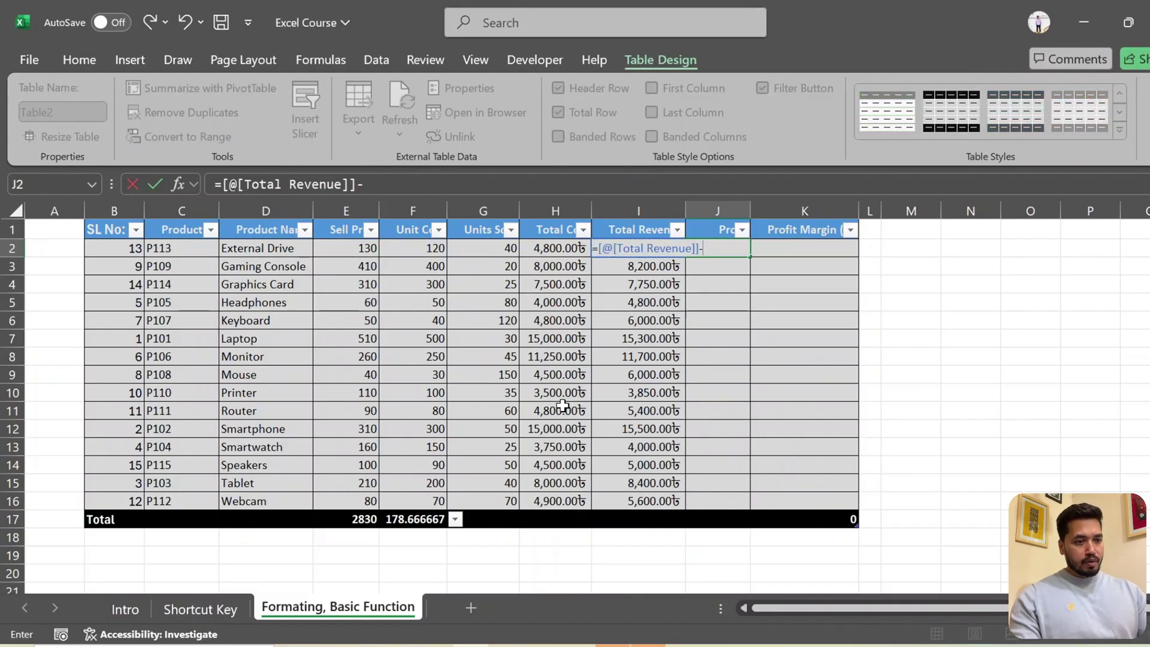
pyautogui.press('Left')
pyautogui.press('Left')
pyautogui.hotkey('ctrl', 'Return')
# Fill the Profit Margin column with a formula in K2 dividing Profit by Total Revenue.
pyautogui.press('Right')
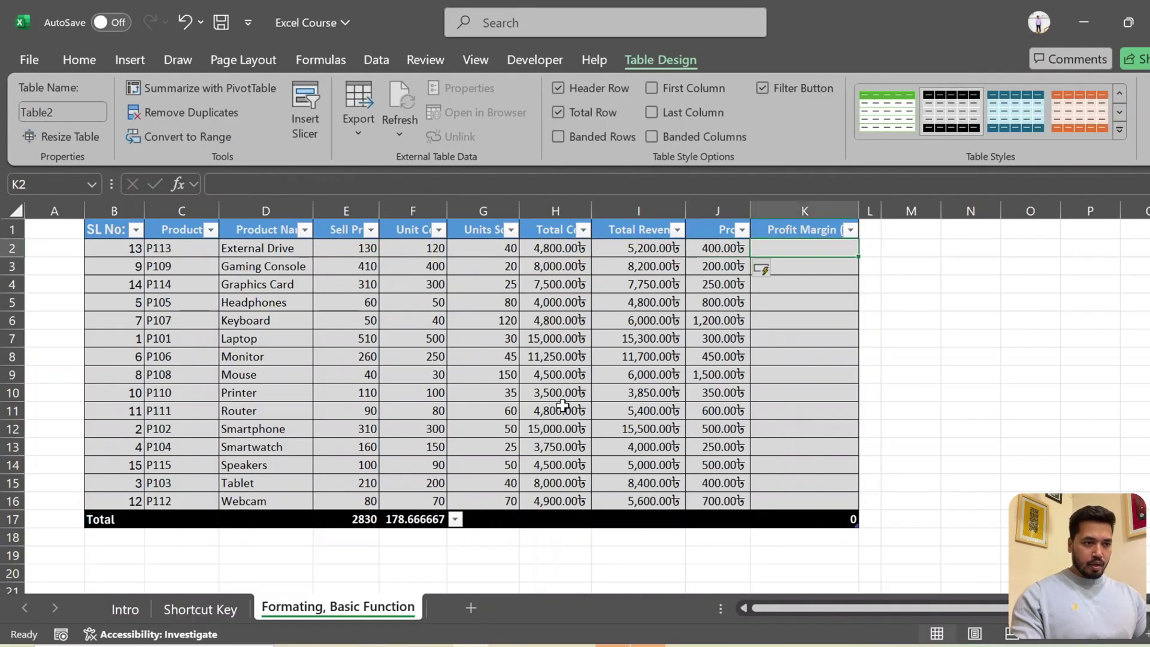
pyautogui.write('=')
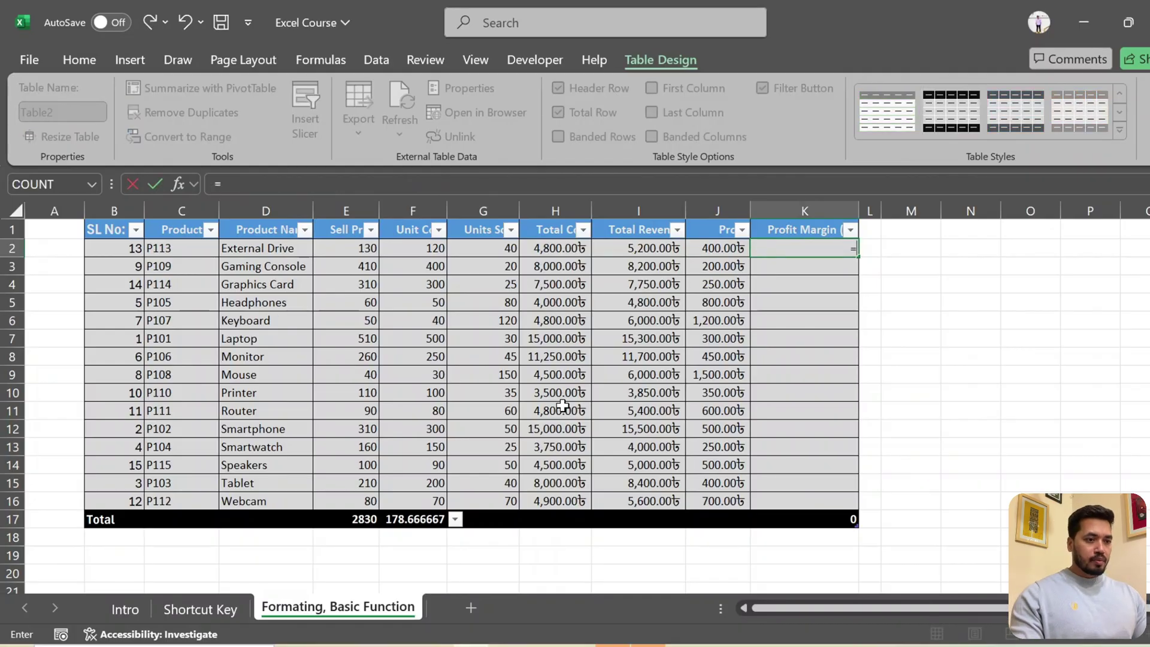
pyautogui.press('Left')
pyautogui.write('/')
pyautogui.press('Left')
pyautogui.press('Left')
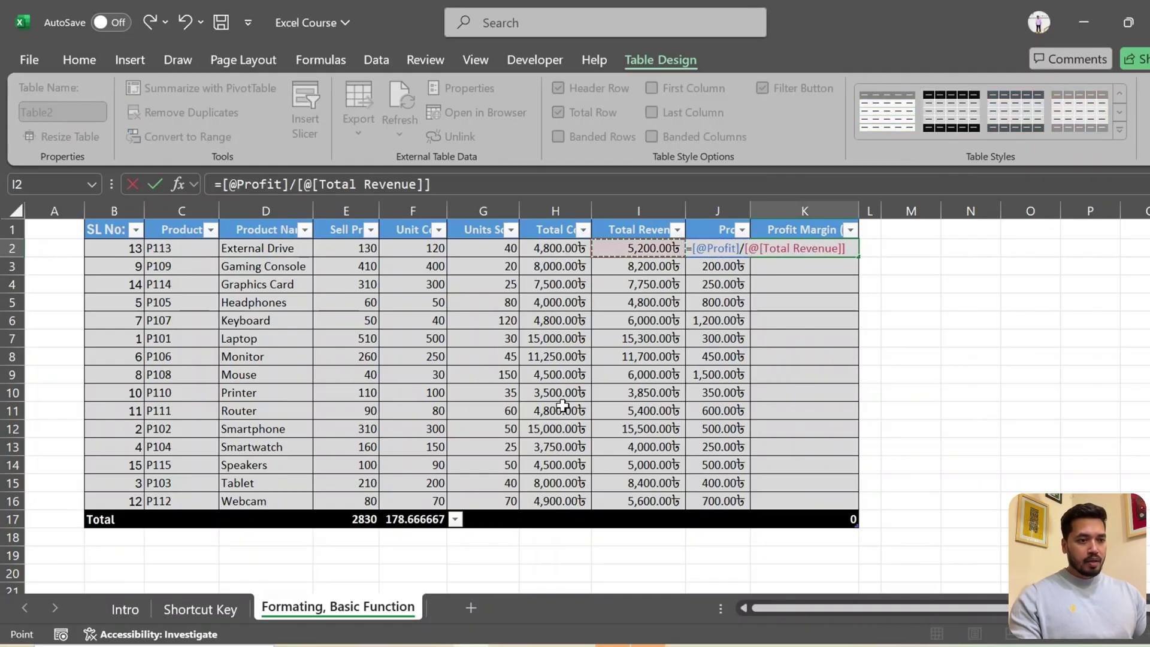
pyautogui.press('Return')
pyautogui.press('Up')
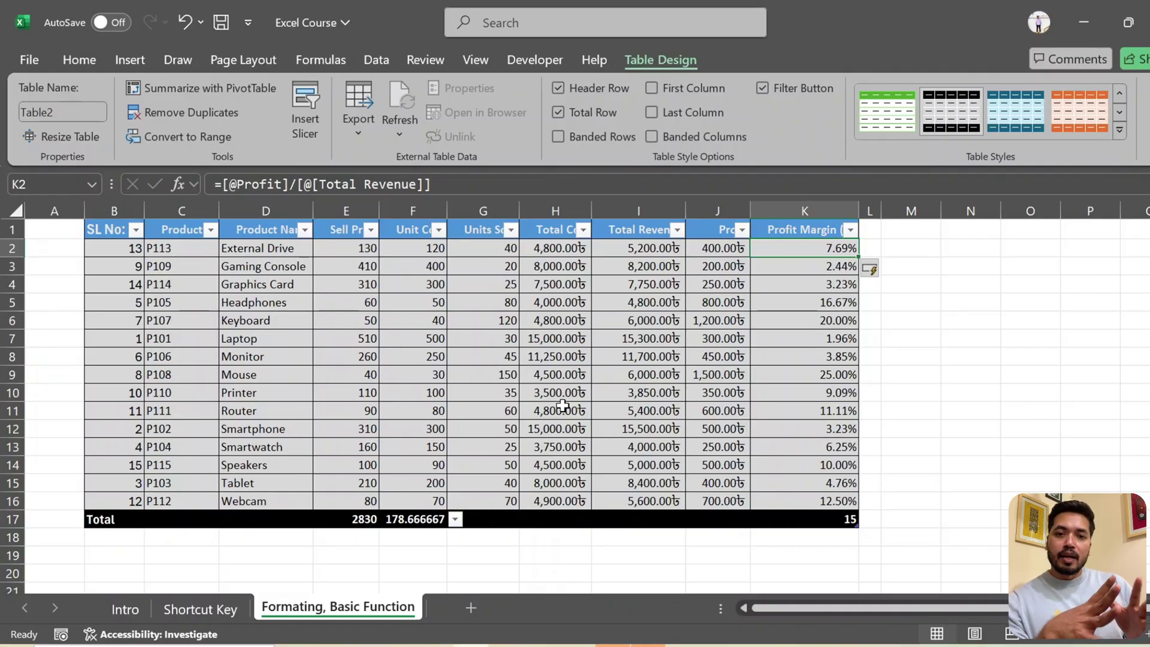
# Apply the dollar accounting format to the Total Revenue and Profit values in I2:J16.
pyautogui.press('Left')
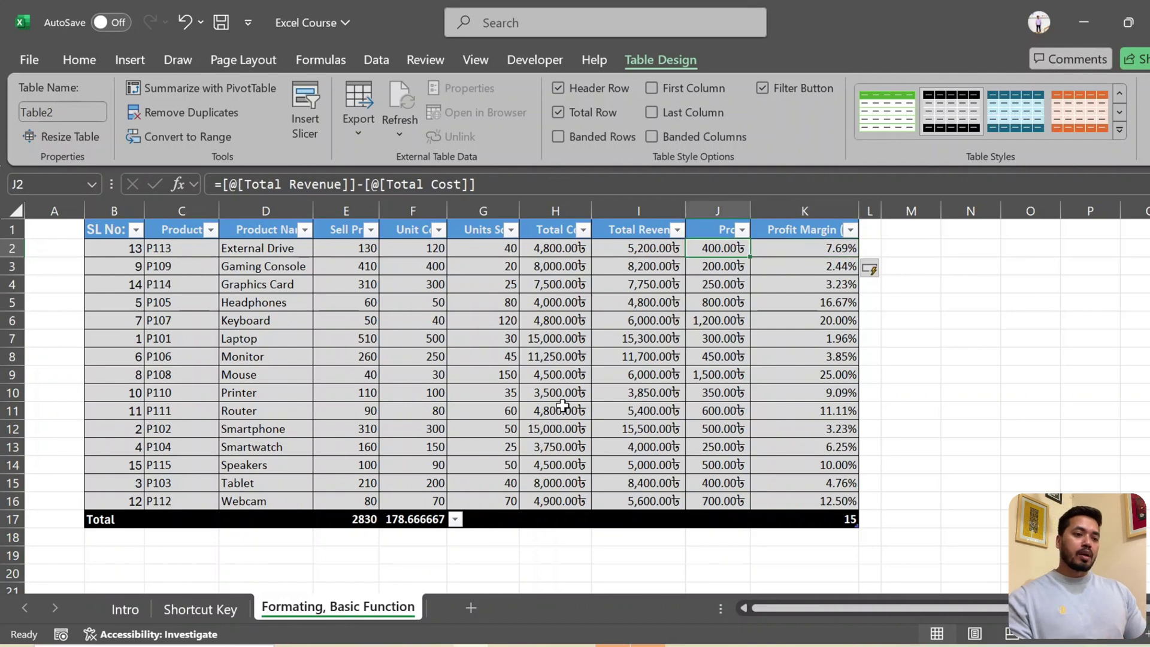
pyautogui.press('Left')
pyautogui.hotkey('shift', 'Right')
pyautogui.hotkey('ctrl', 'shift', 'Down')
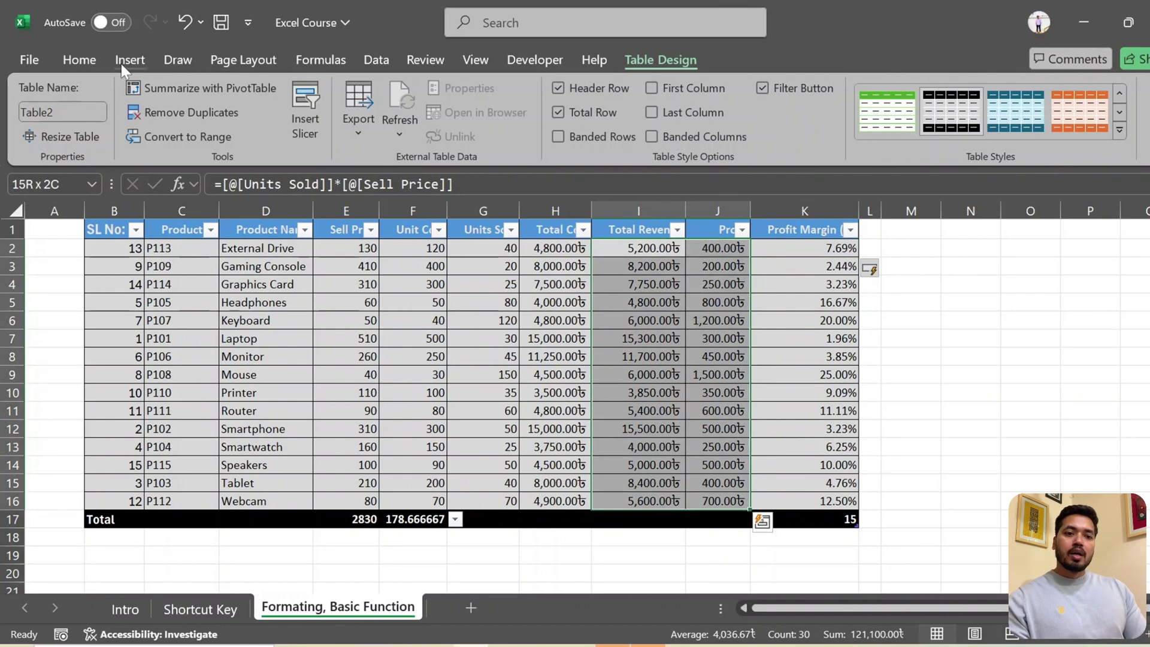
pyautogui.click(61, 66)
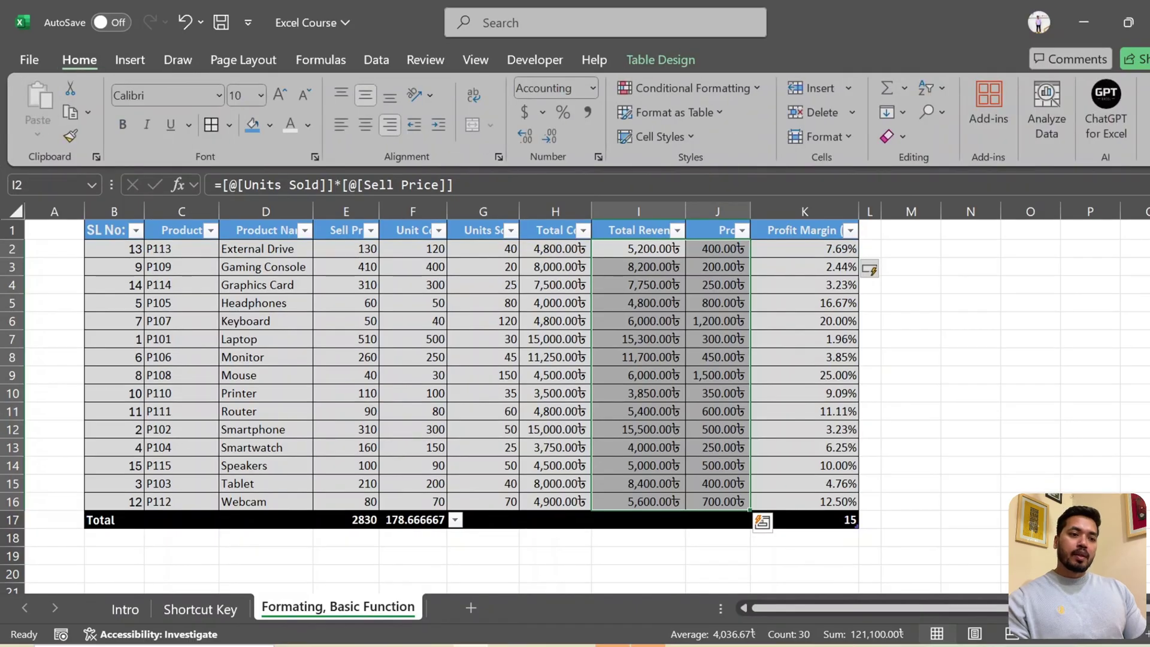
pyautogui.click(523, 114)
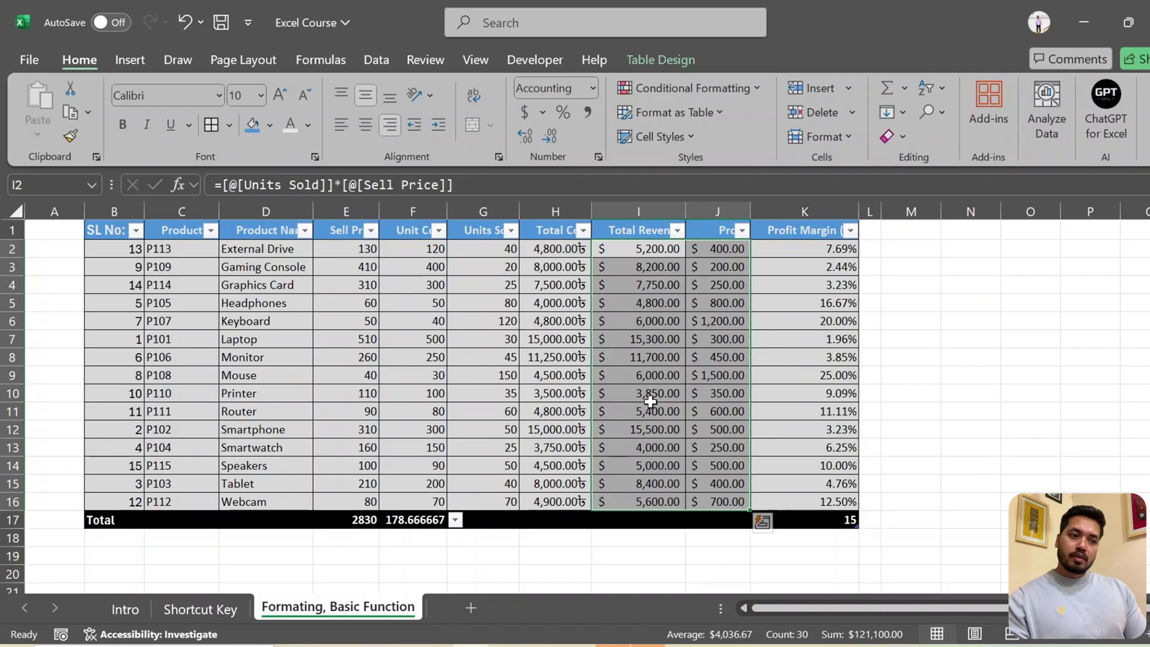
# Check the number format settings of the first Total Revenue value in I2.
pyautogui.click(637, 254)
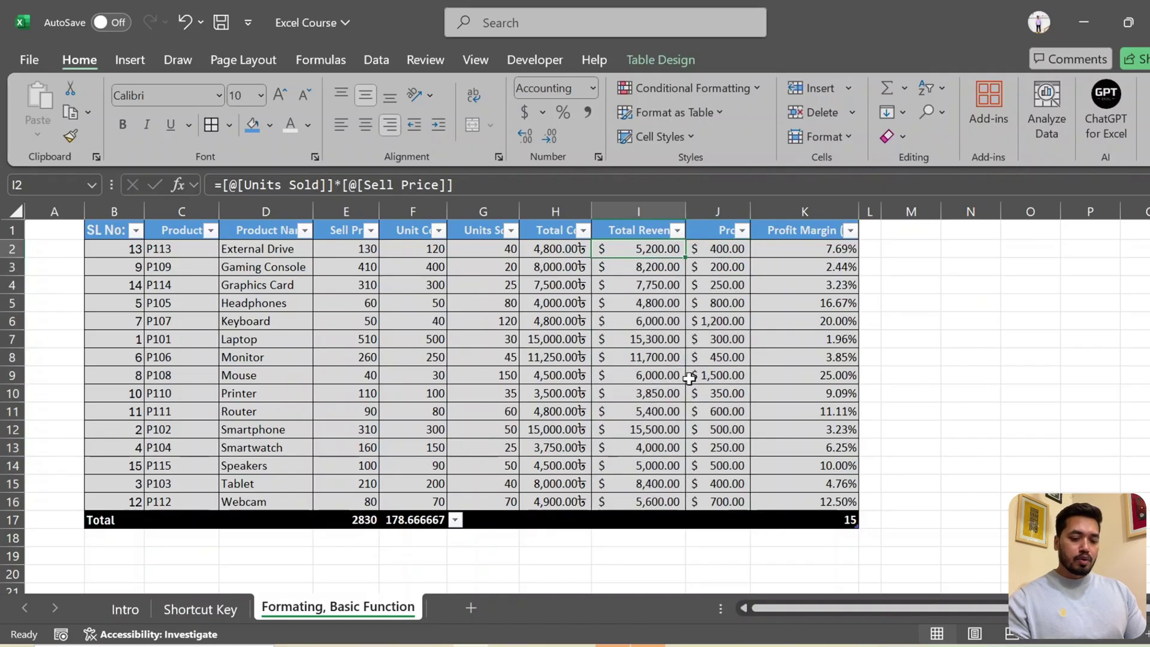
pyautogui.hotkey('ctrl', '1')
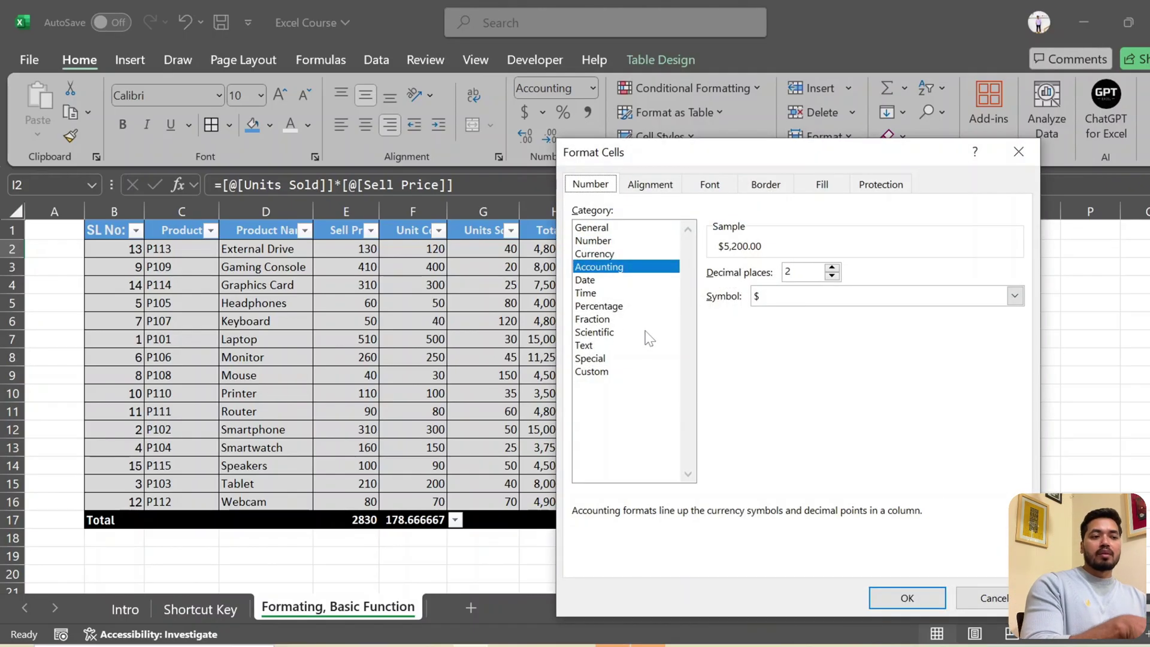
pyautogui.click(1018, 151)
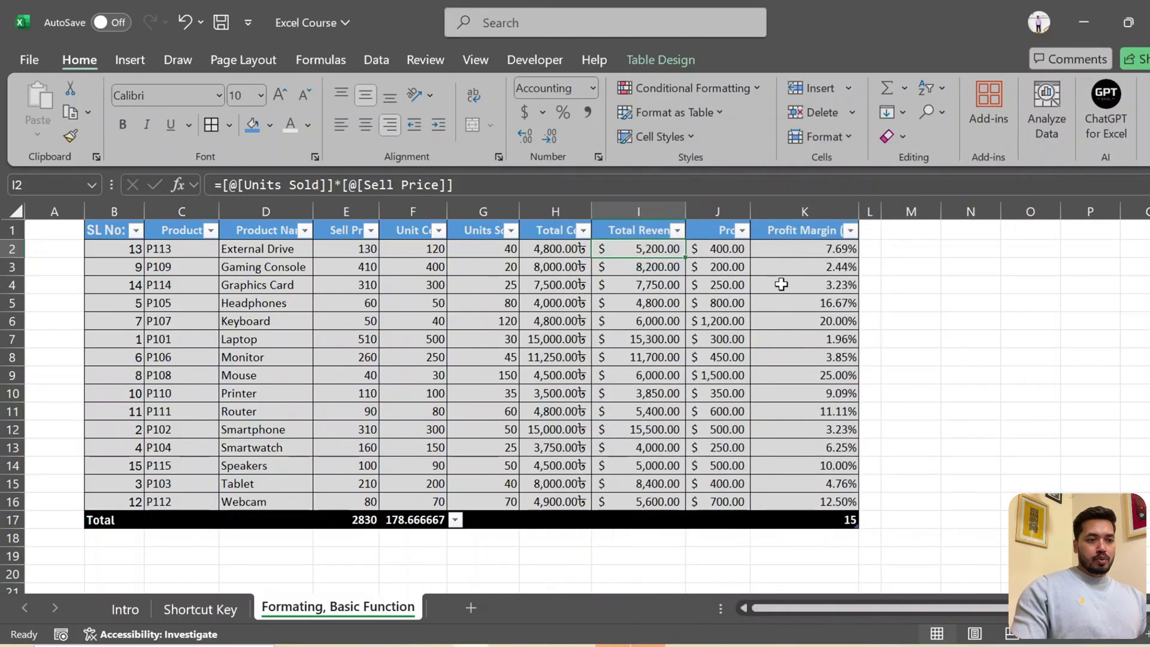
# Check the Remove Duplicates column options for the product table with all columns deselected, and cancel without removing anything.
pyautogui.click(618, 284)
pyautogui.hotkey('ctrl', 'Up')
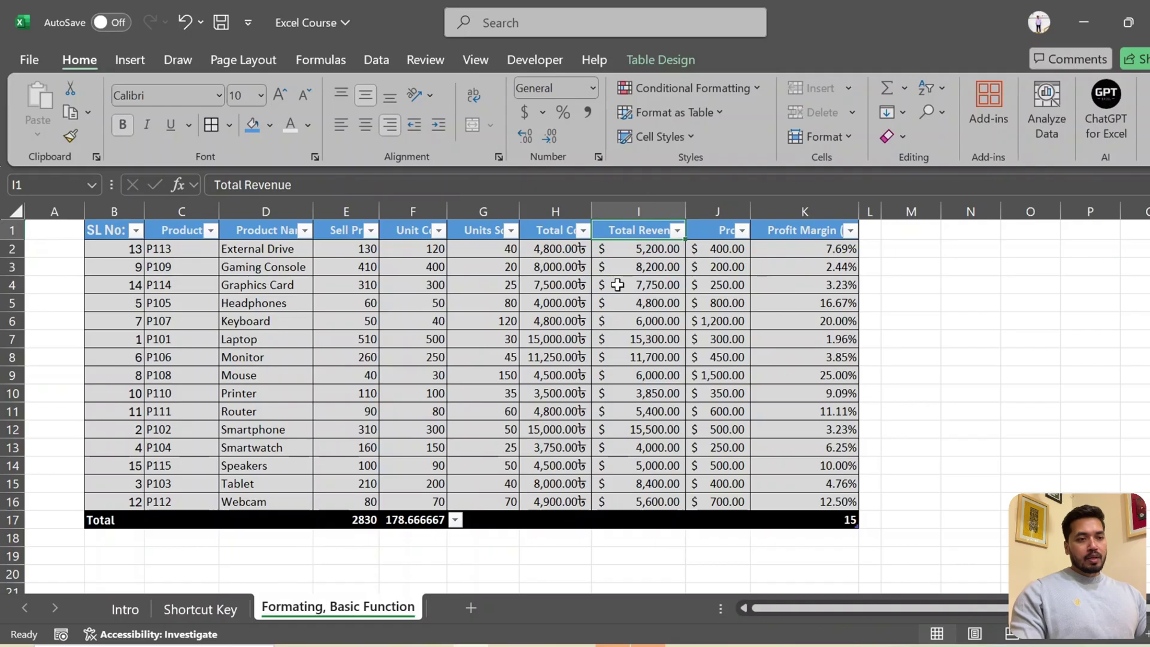
pyautogui.click(651, 60)
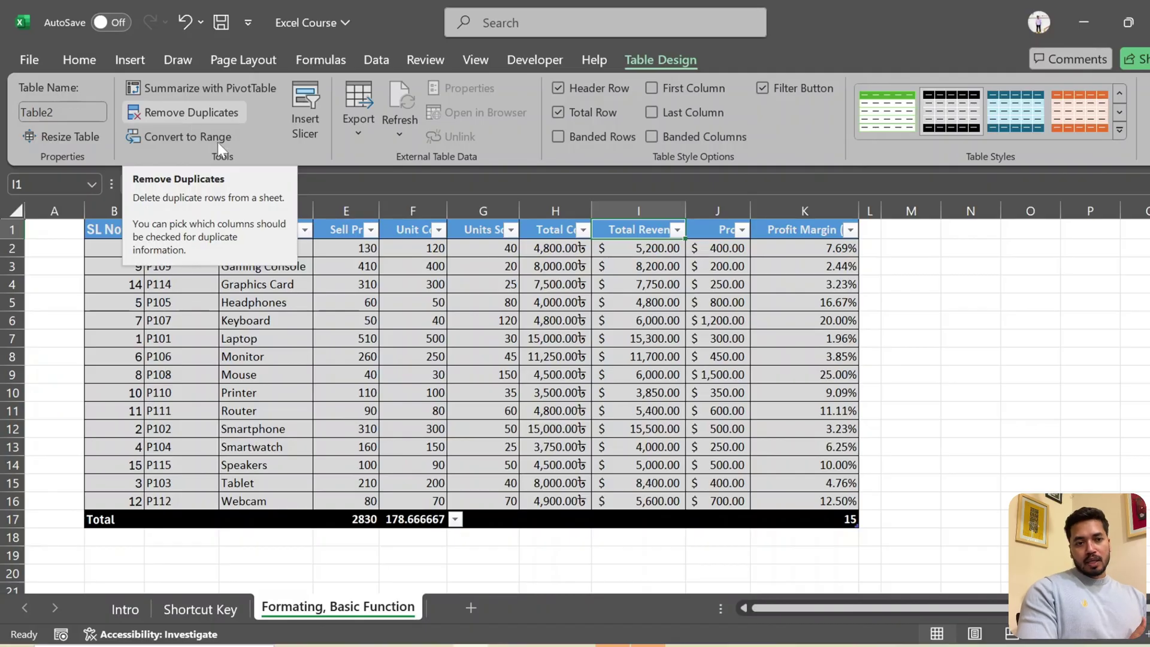
pyautogui.click(179, 113)
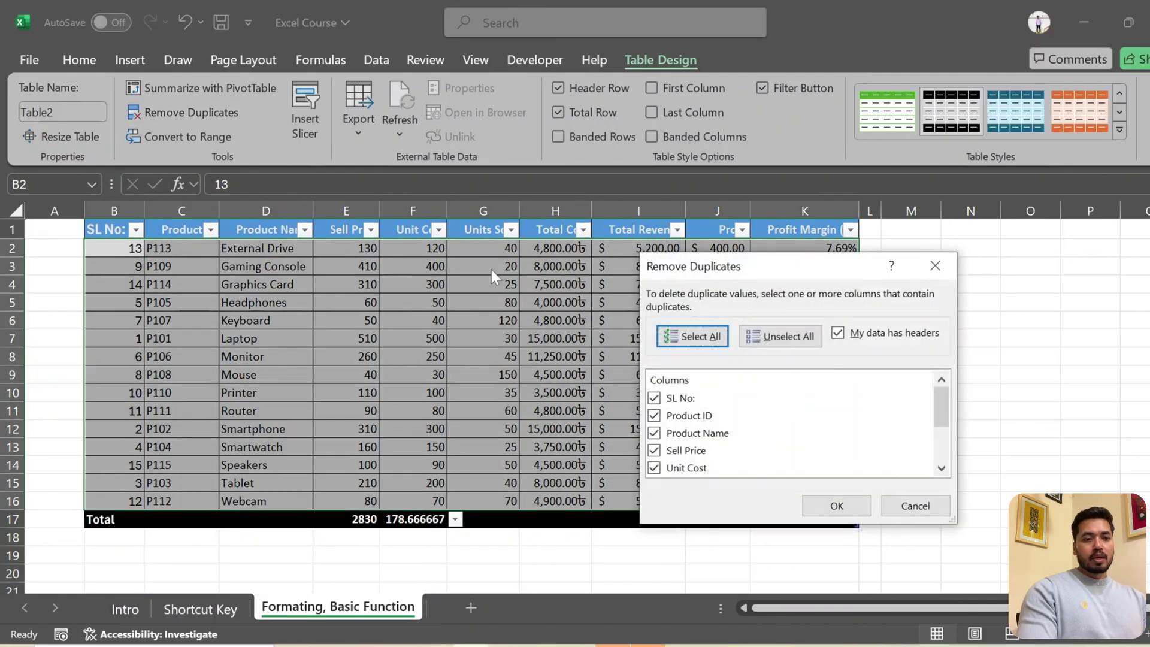
pyautogui.click(780, 337)
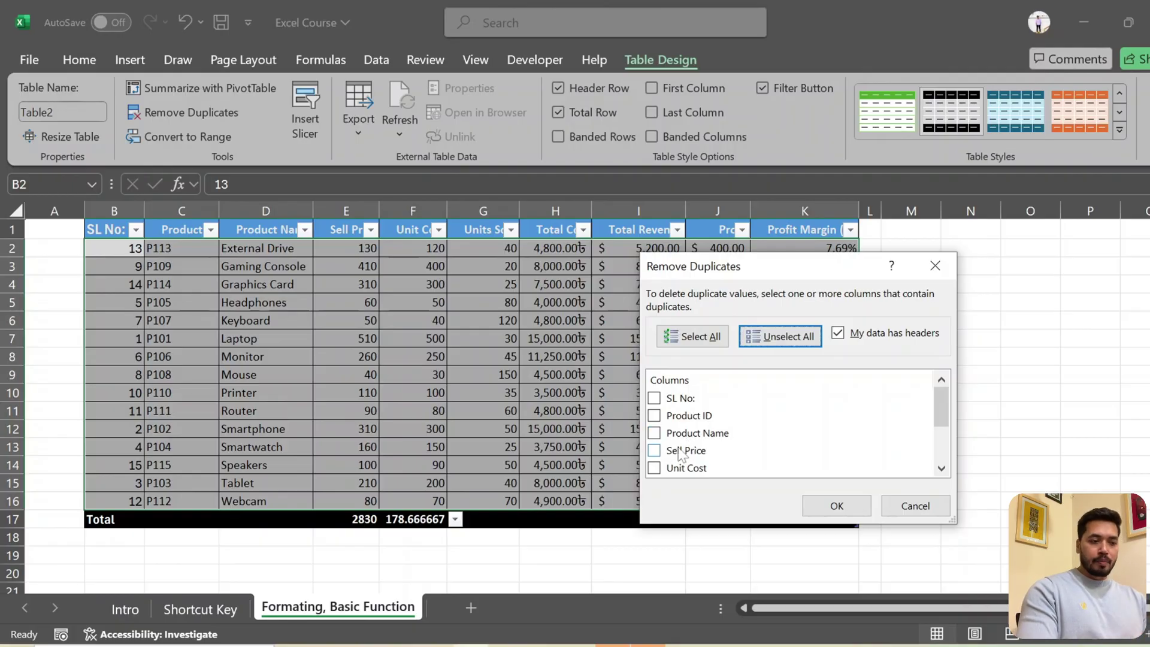
pyautogui.click(916, 506)
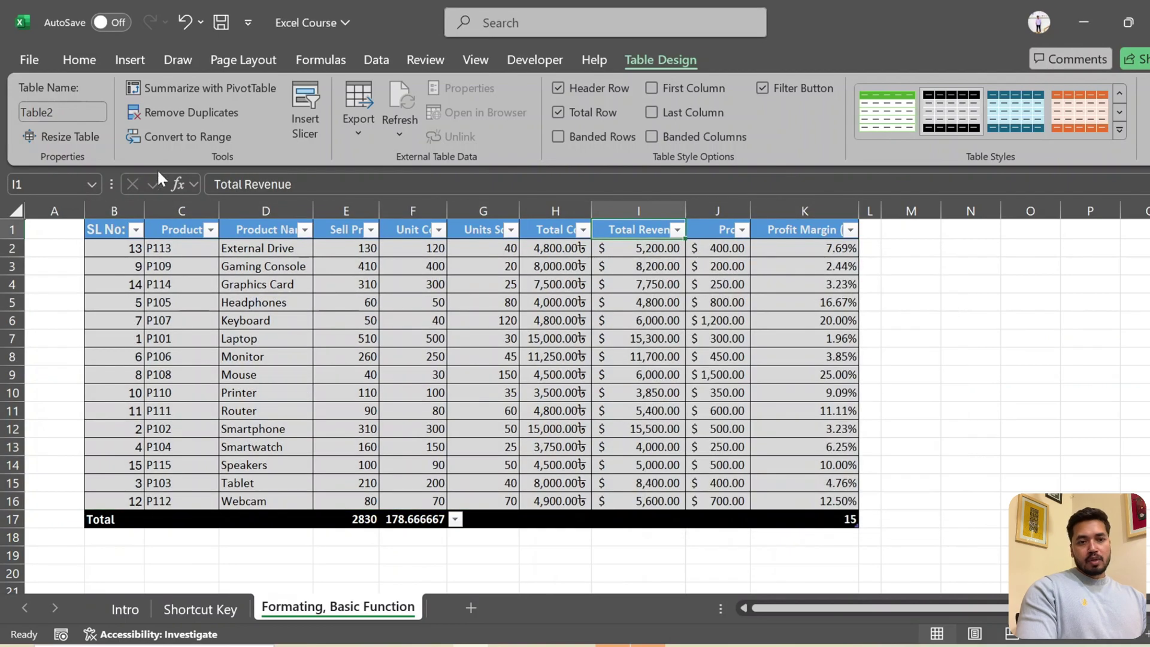
# Rename the product table as Sale_data and select its whole data range to check the name.
pyautogui.click(148, 265)
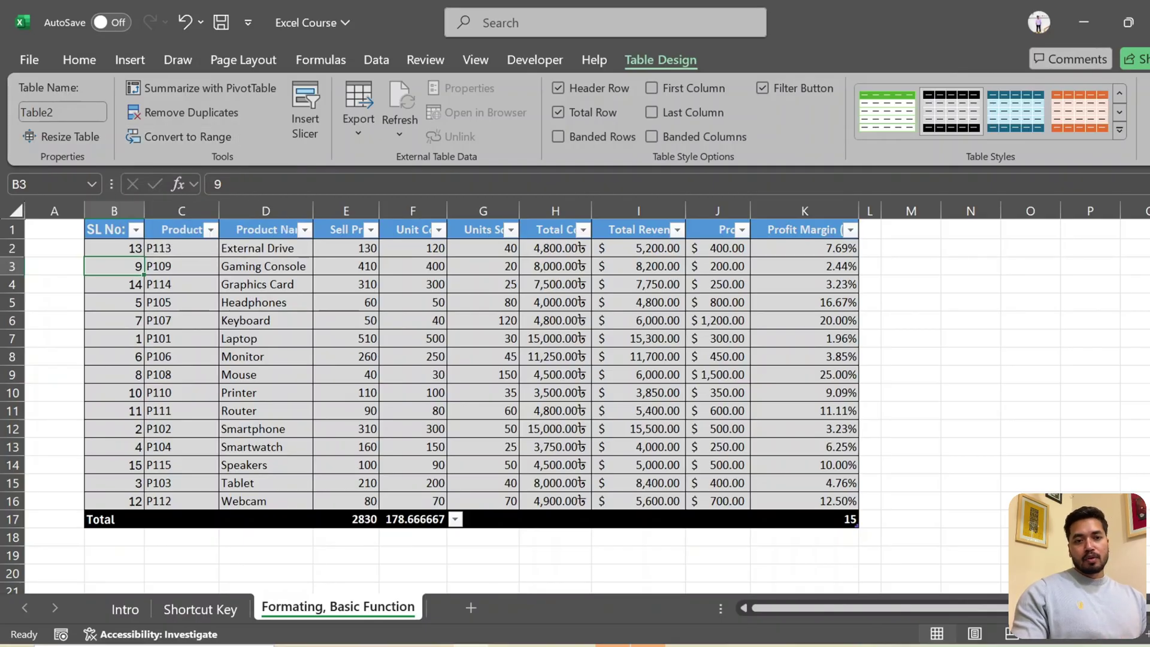
pyautogui.click(59, 112)
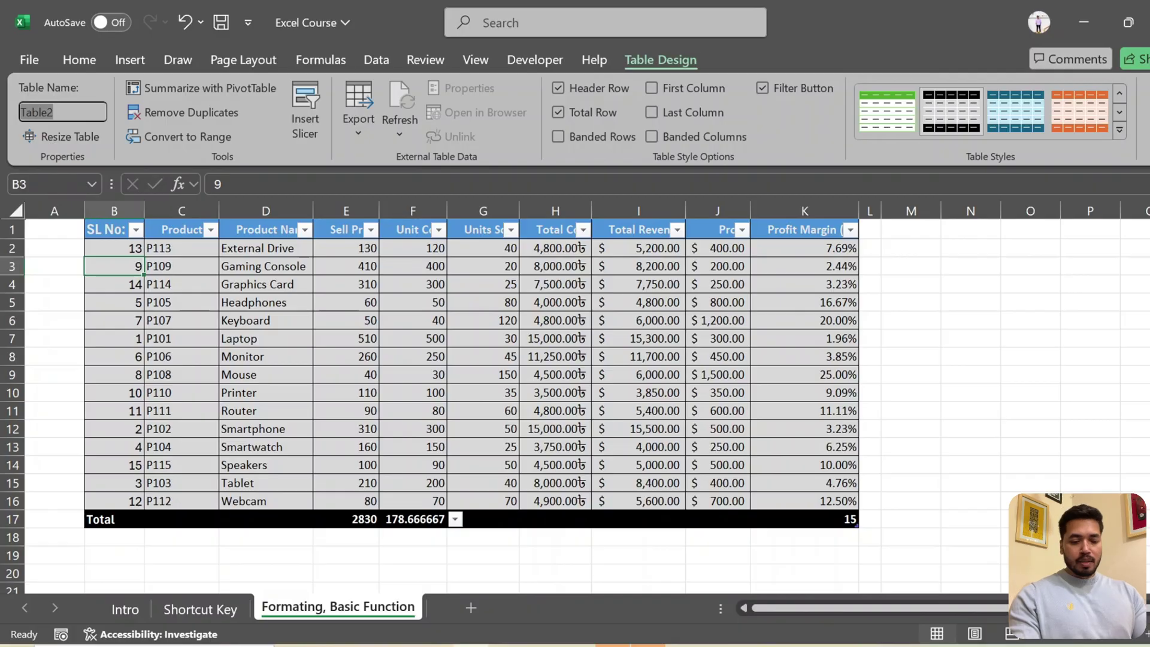
pyautogui.write('S')
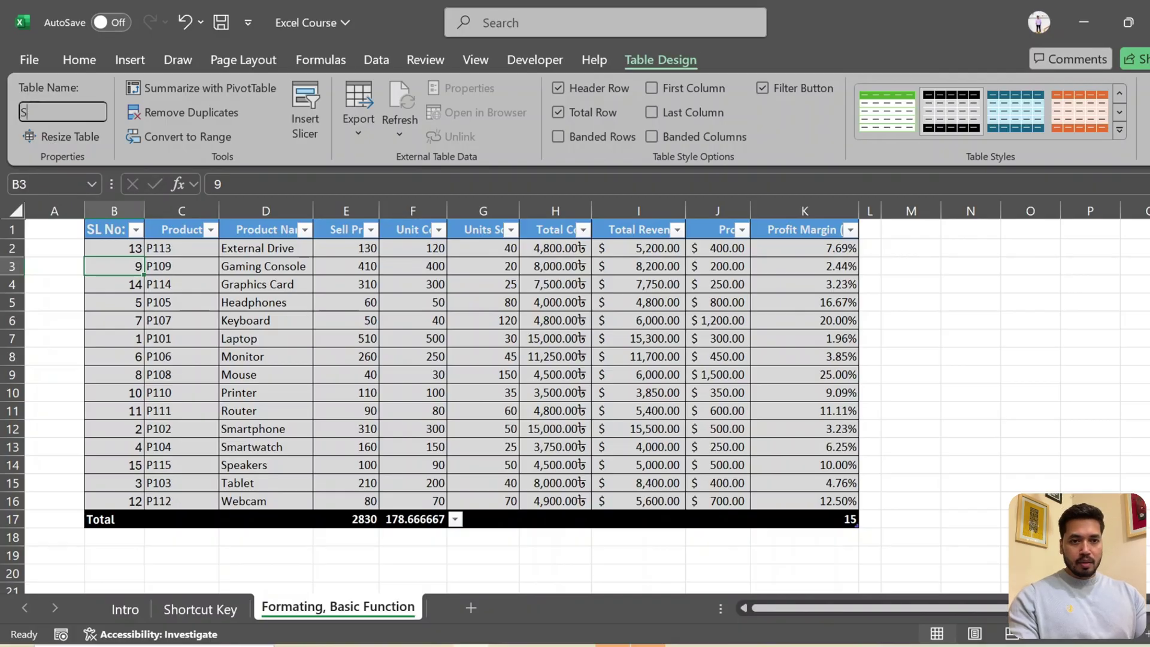
pyautogui.write('ale')
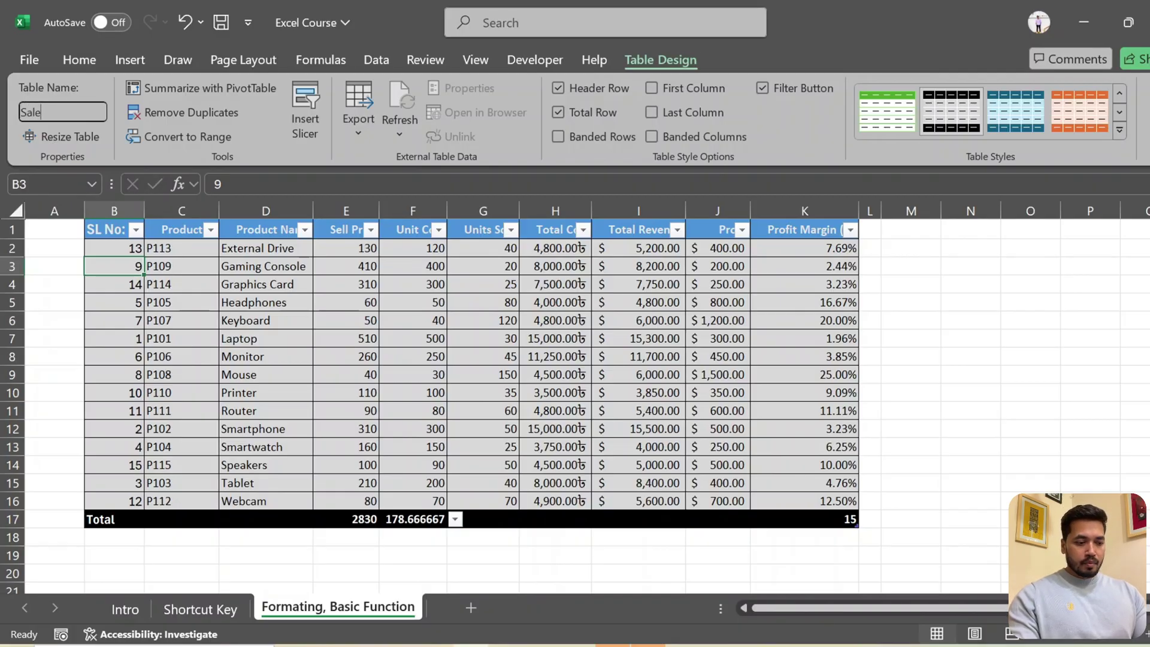
pyautogui.write('_data')
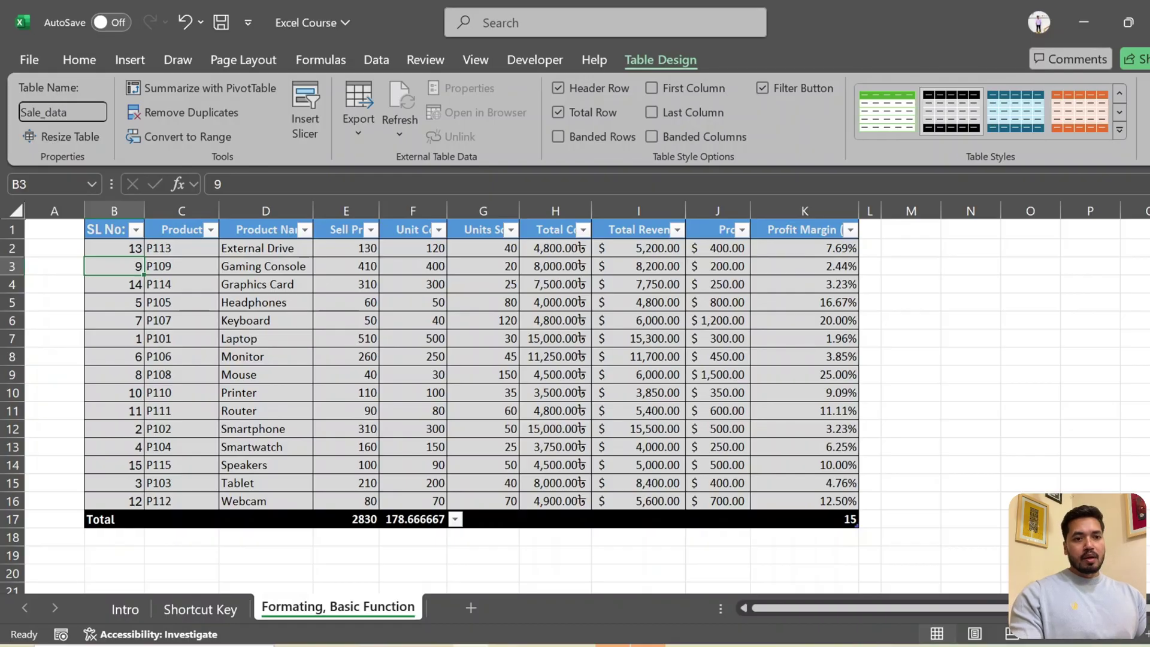
pyautogui.click(161, 228)
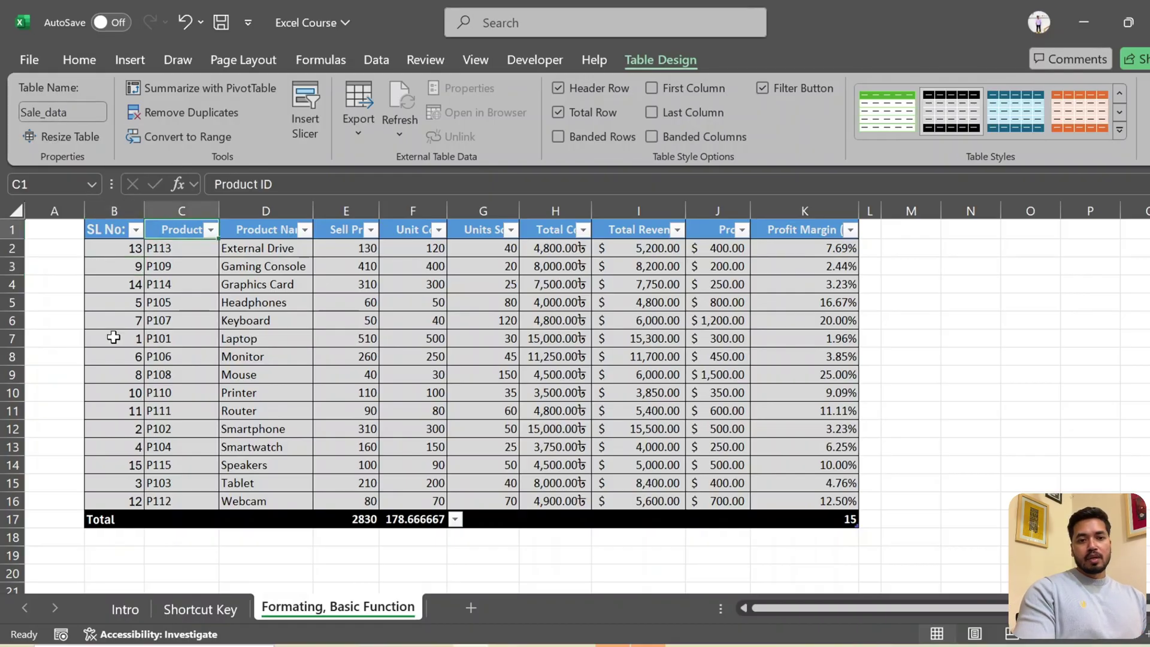
pyautogui.click(219, 301)
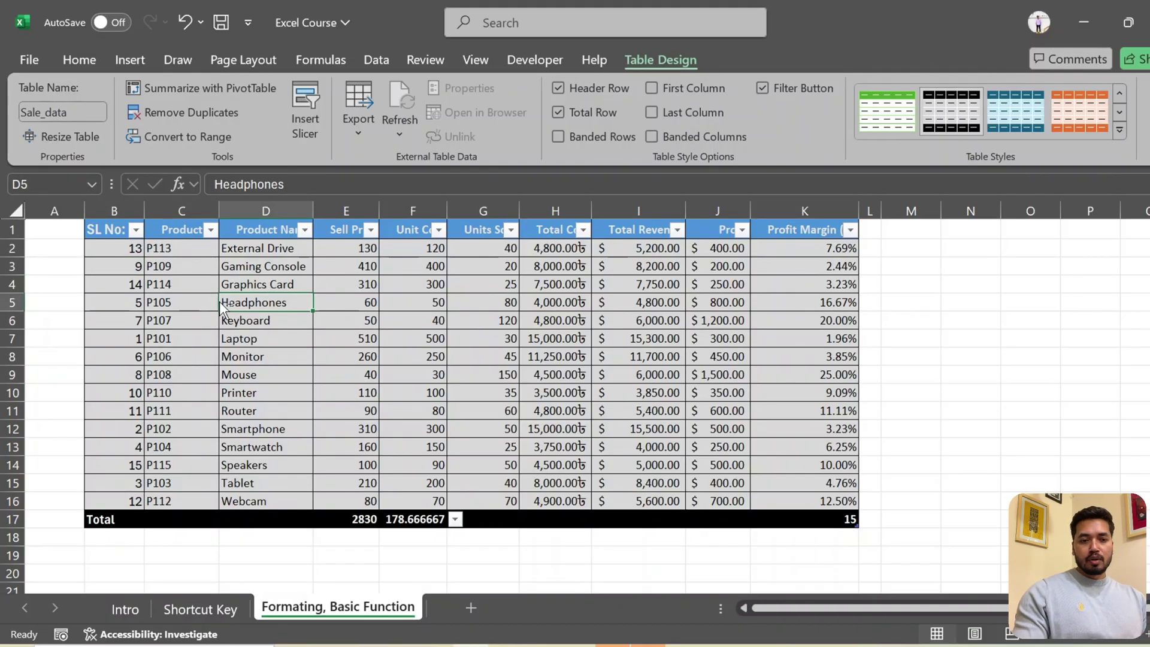
pyautogui.hotkey('ctrl', 'a')
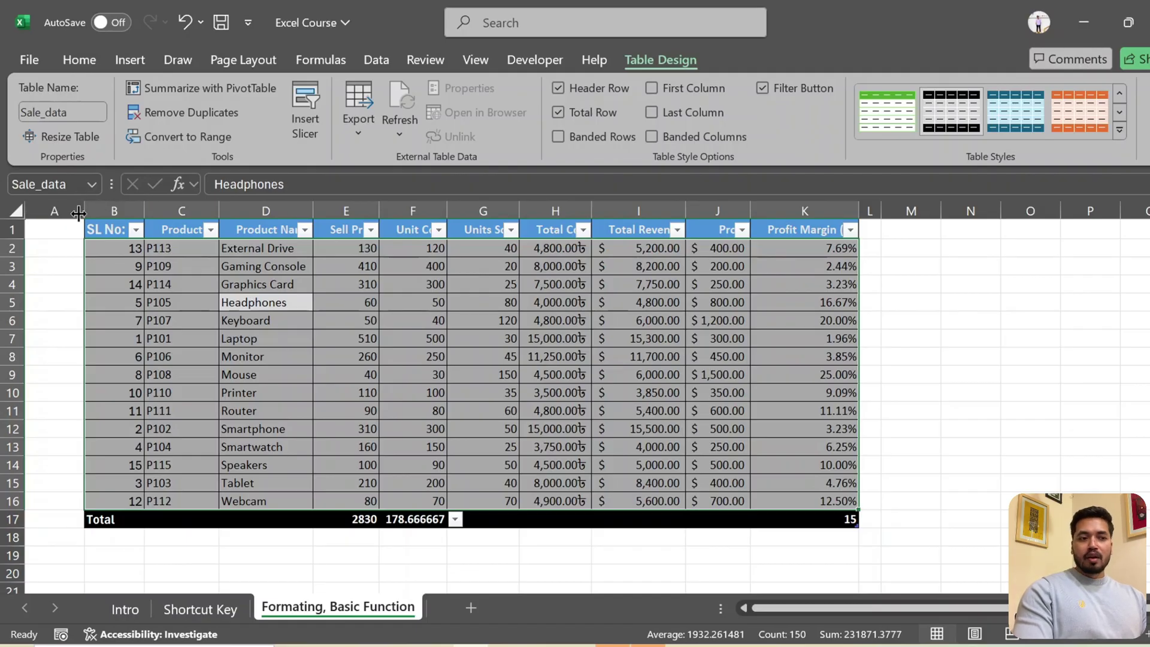
# Convert the table to a normal range, check the Total Revenue formula in I5, and undo the conversion.
pyautogui.click(275, 321)
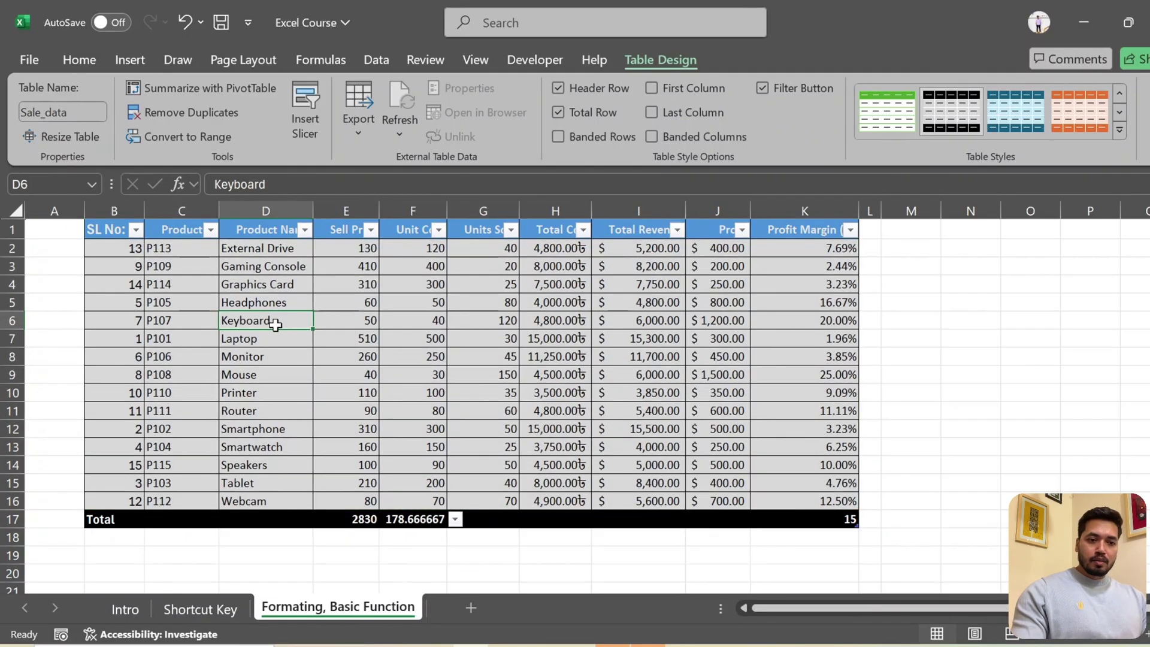
pyautogui.click(182, 136)
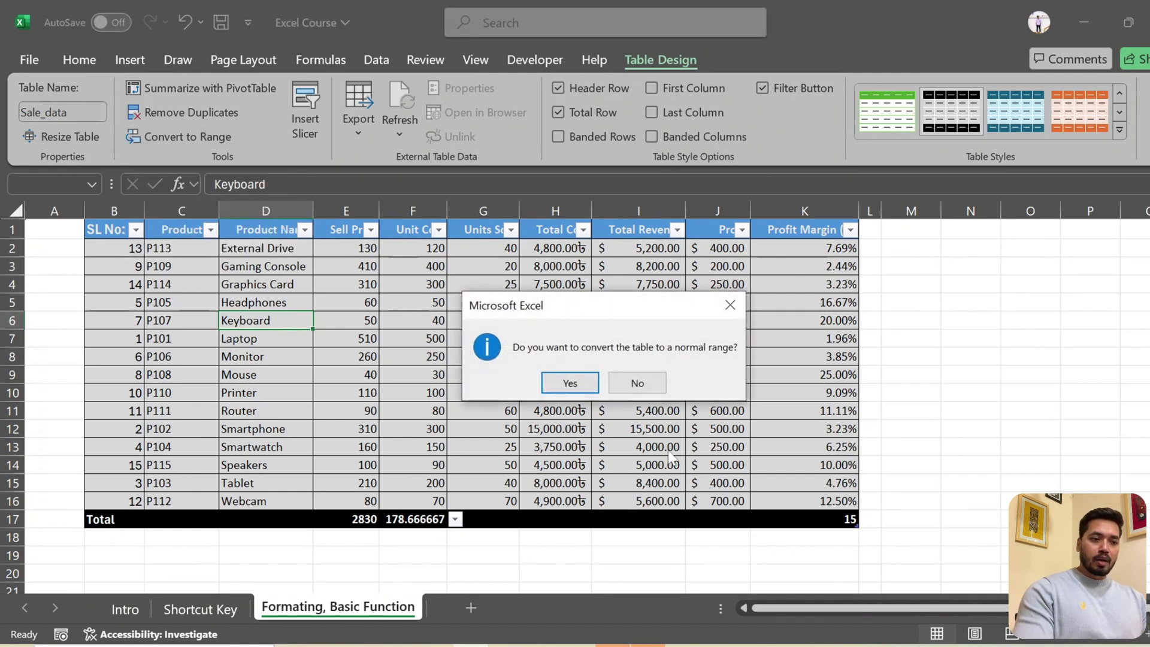
pyautogui.click(576, 382)
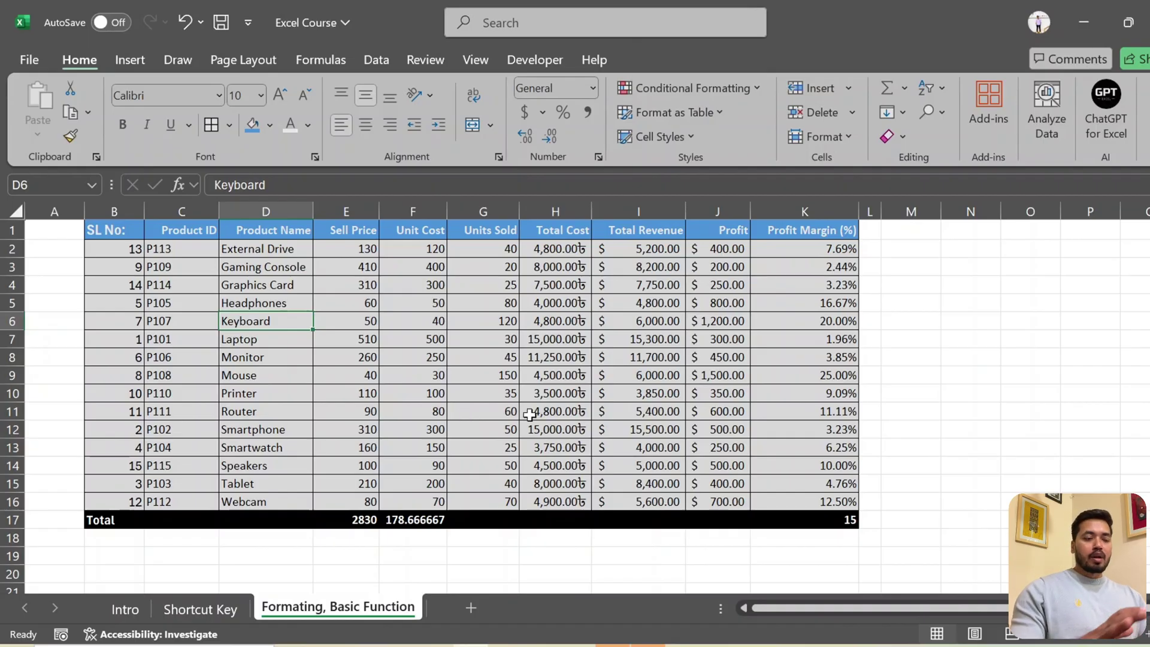
pyautogui.click(616, 306)
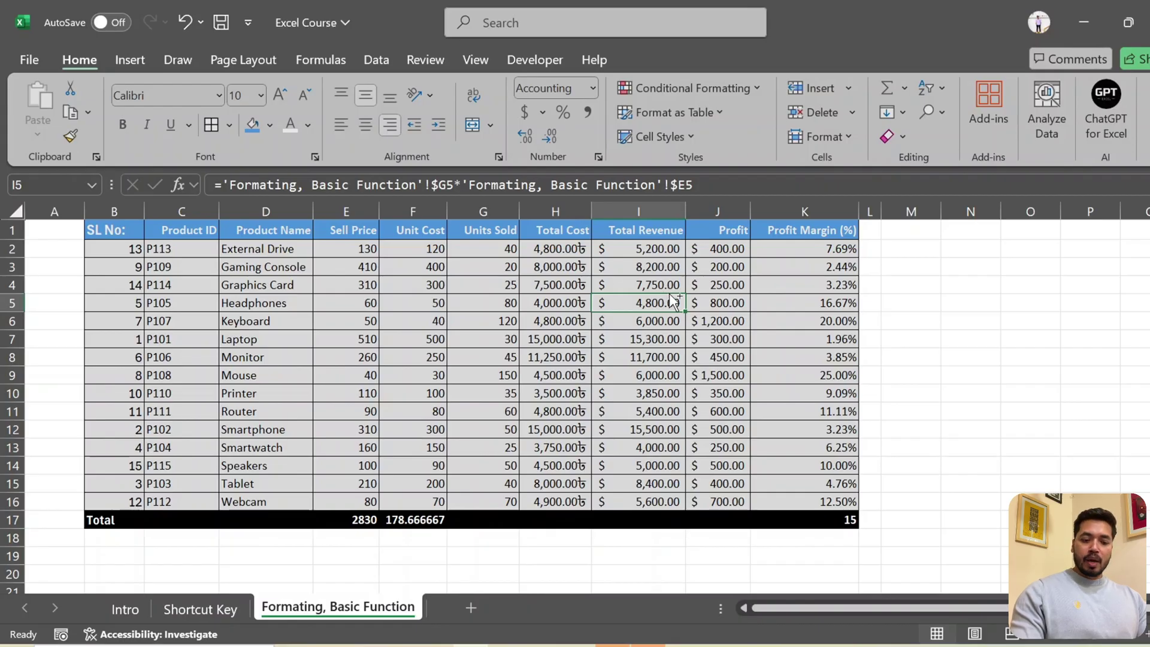
pyautogui.hotkey('ctrl', 'z')
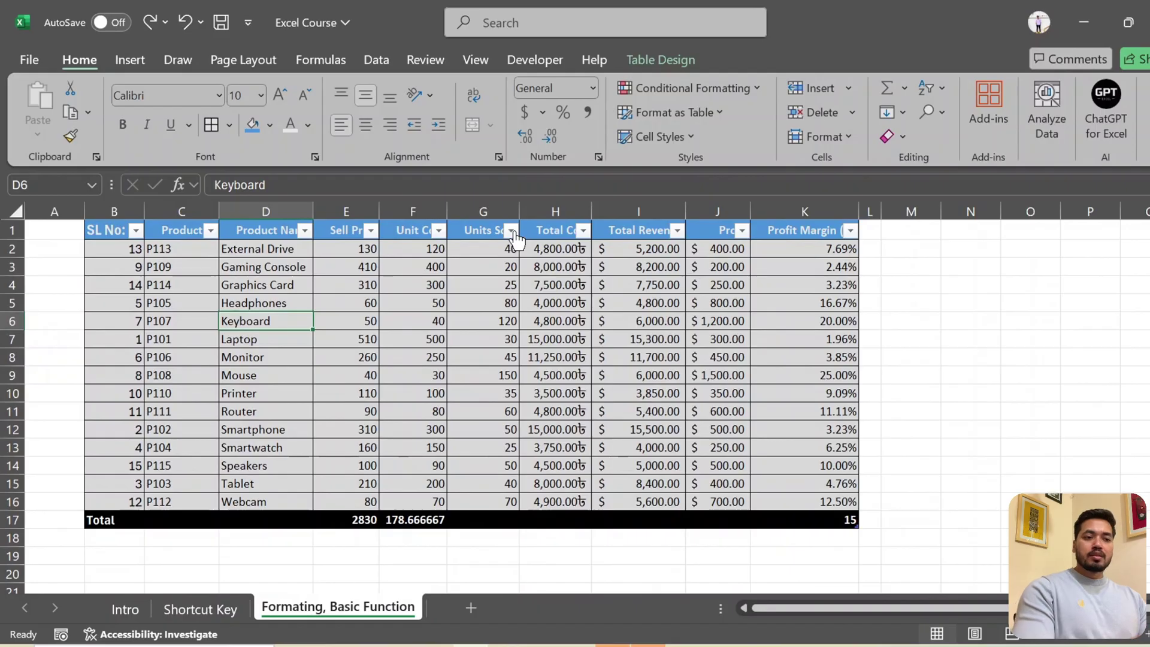
# Filter the table to the products with 40 units sold, and clear that filter again.
pyautogui.click(510, 230)
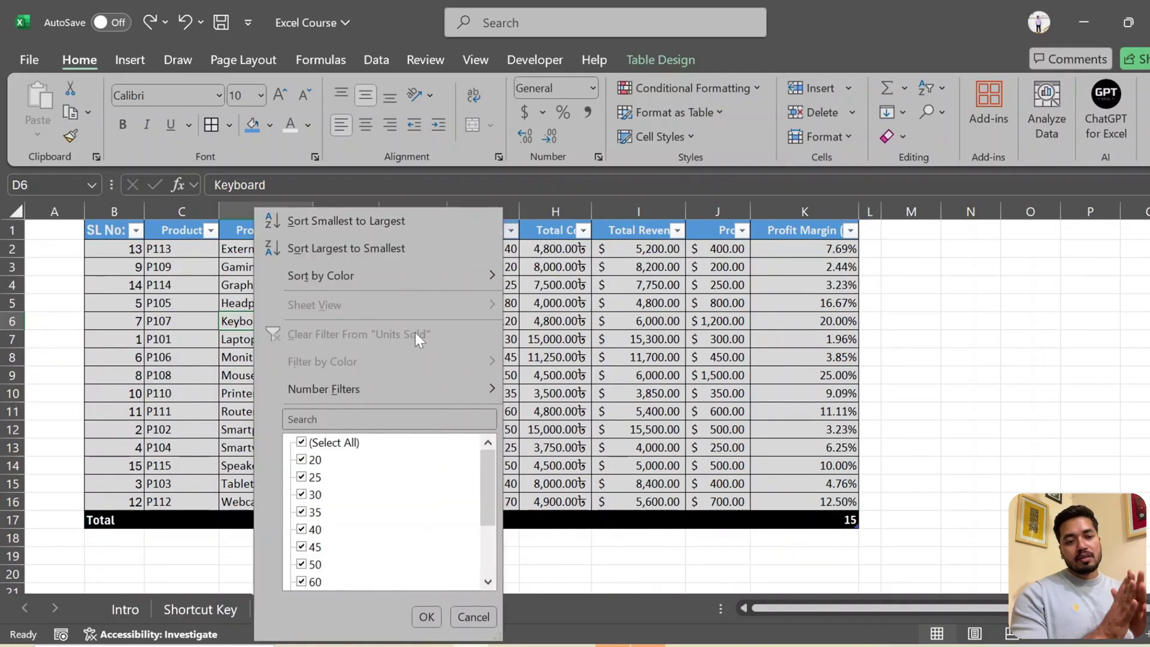
pyautogui.click(328, 444)
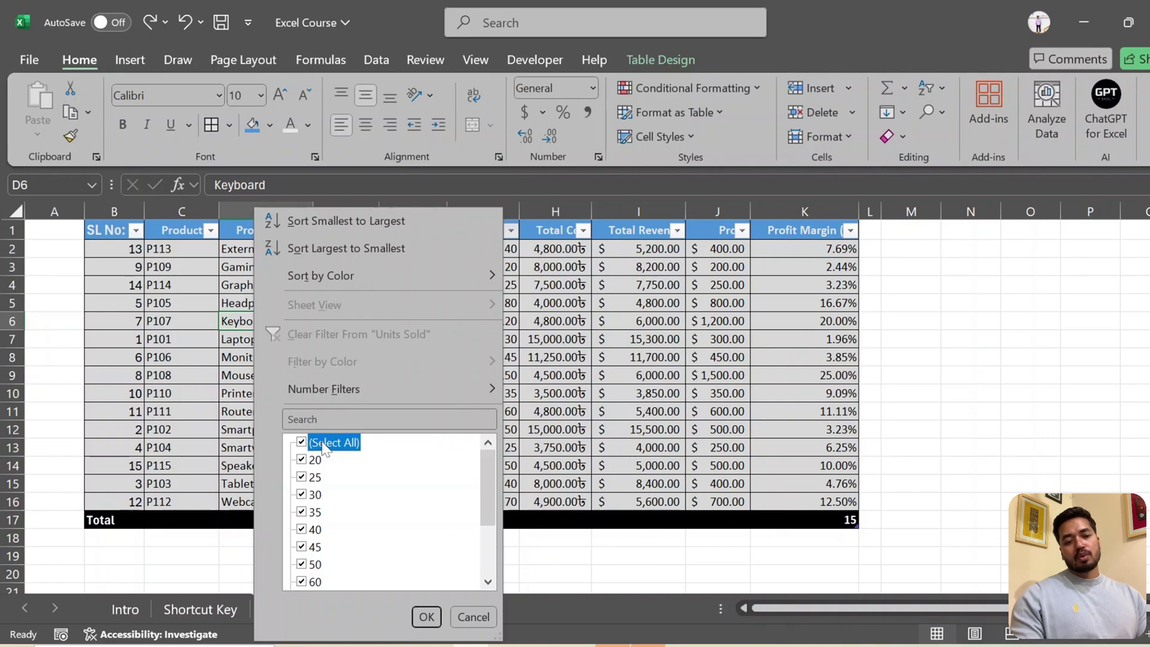
pyautogui.click(315, 530)
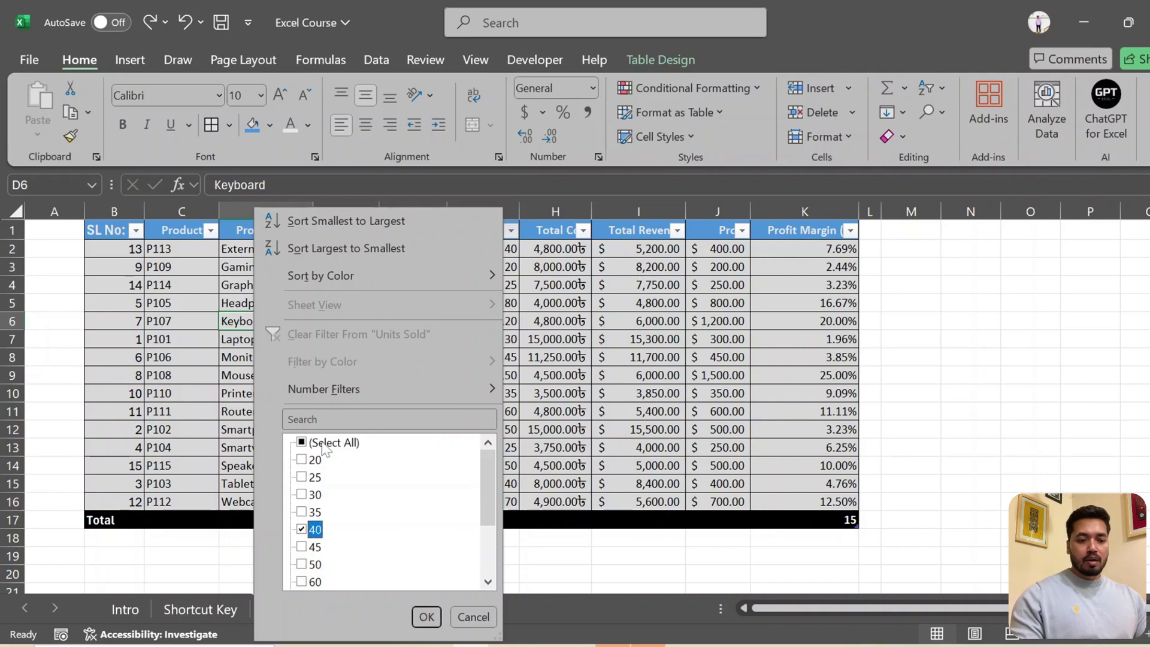
pyautogui.press('Return')
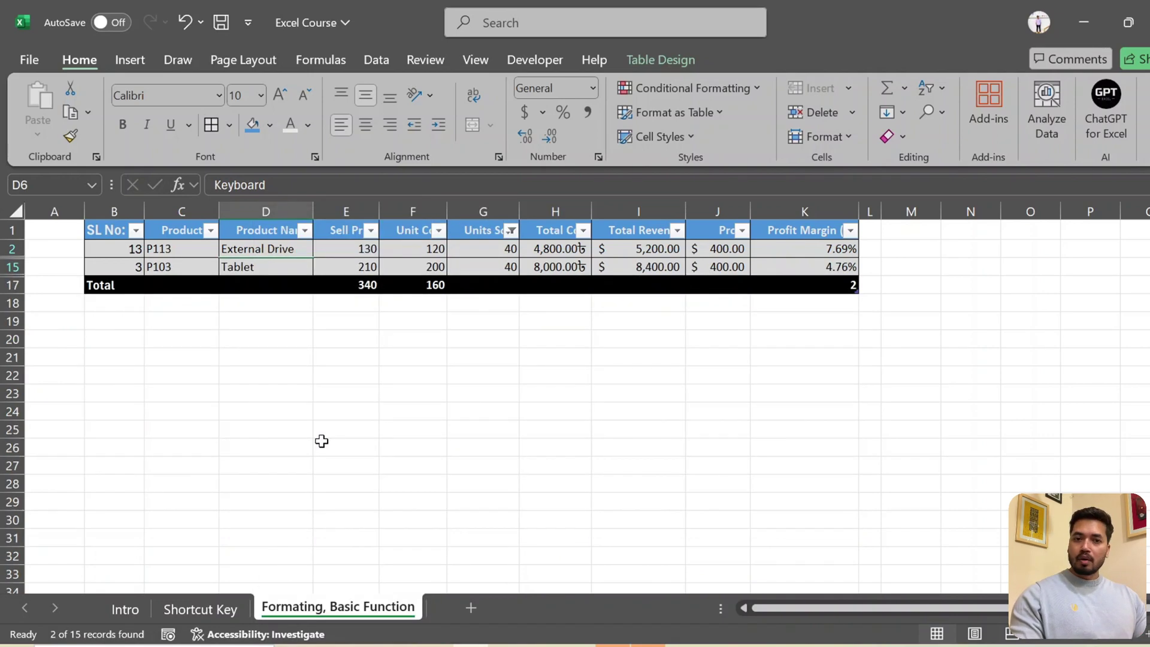
pyautogui.hotkey('alt', 'a')
pyautogui.press('c')
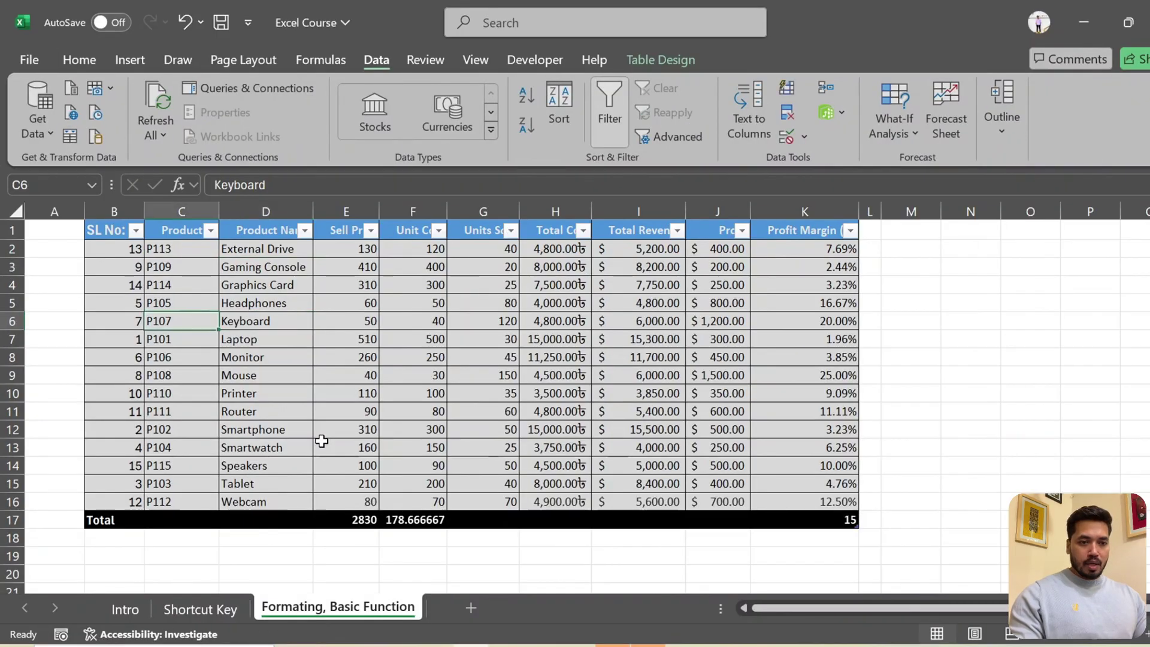
# Filter the Product Name column to show only Gaming Console.
pyautogui.press('Right')
pyautogui.press('Right')
pyautogui.hotkey('ctrl', 'Up')
pyautogui.press('Down')
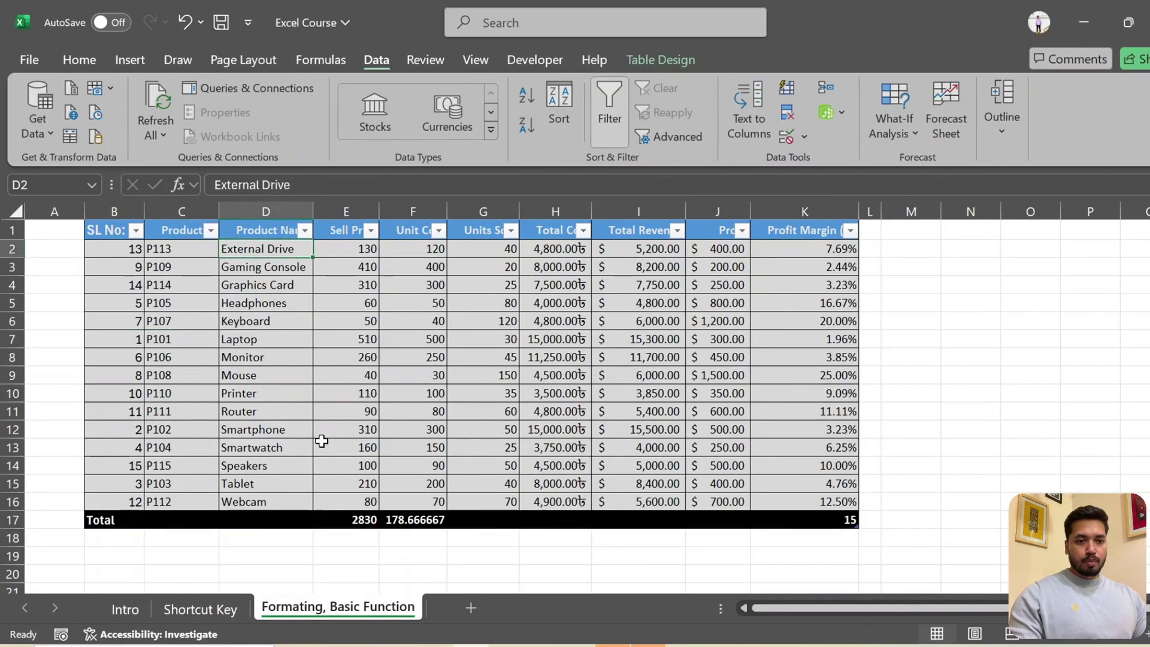
pyautogui.press('Up')
pyautogui.hotkey('alt', 'Down')
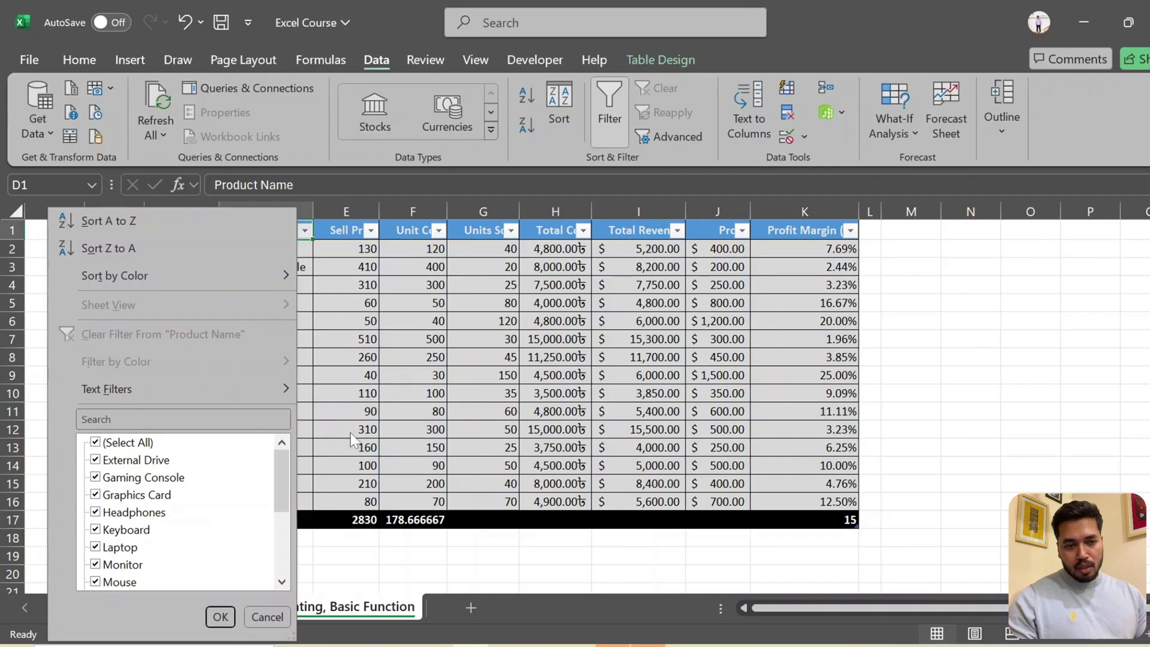
pyautogui.click(111, 445)
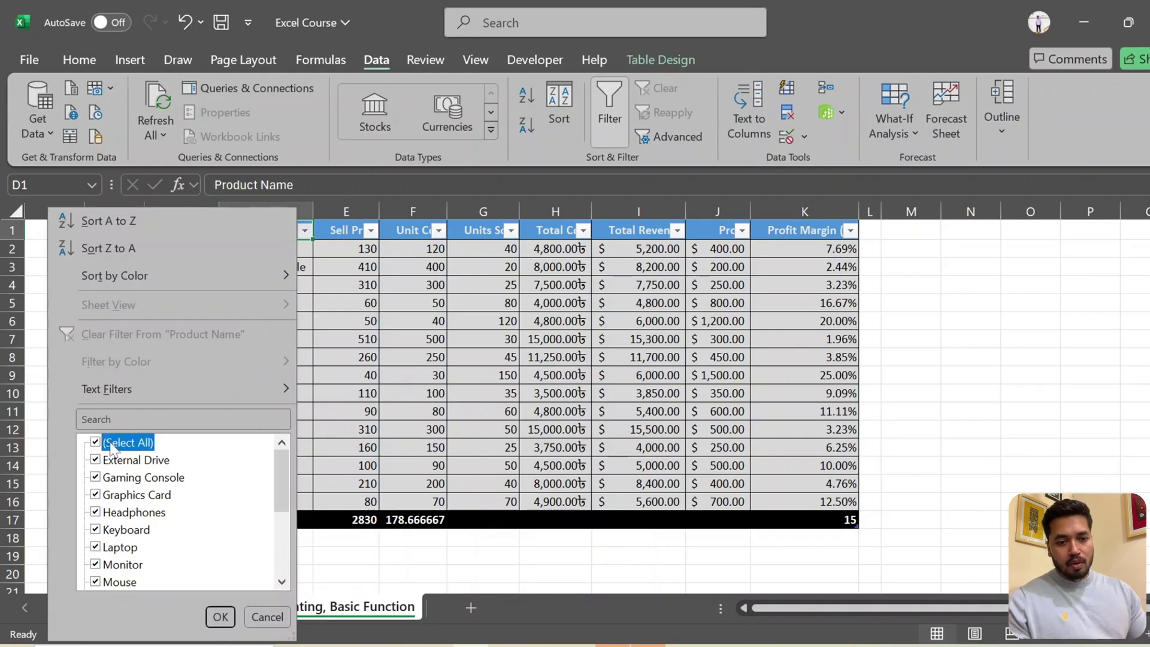
pyautogui.press('Down')
pyautogui.press('Down')
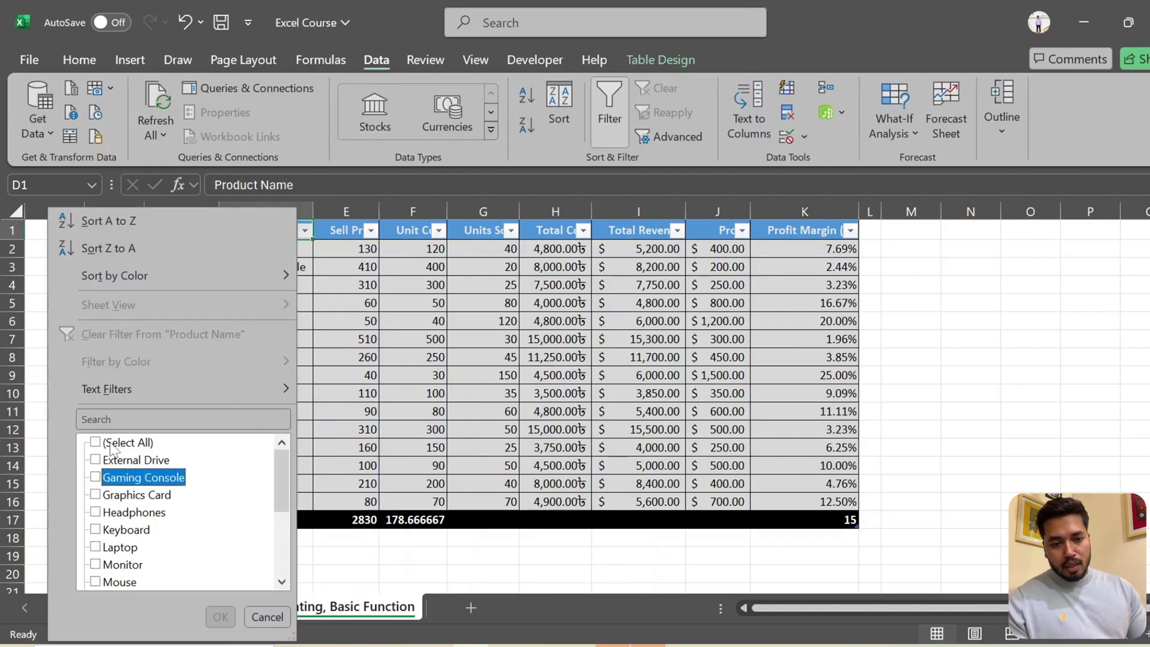
pyautogui.press('space')
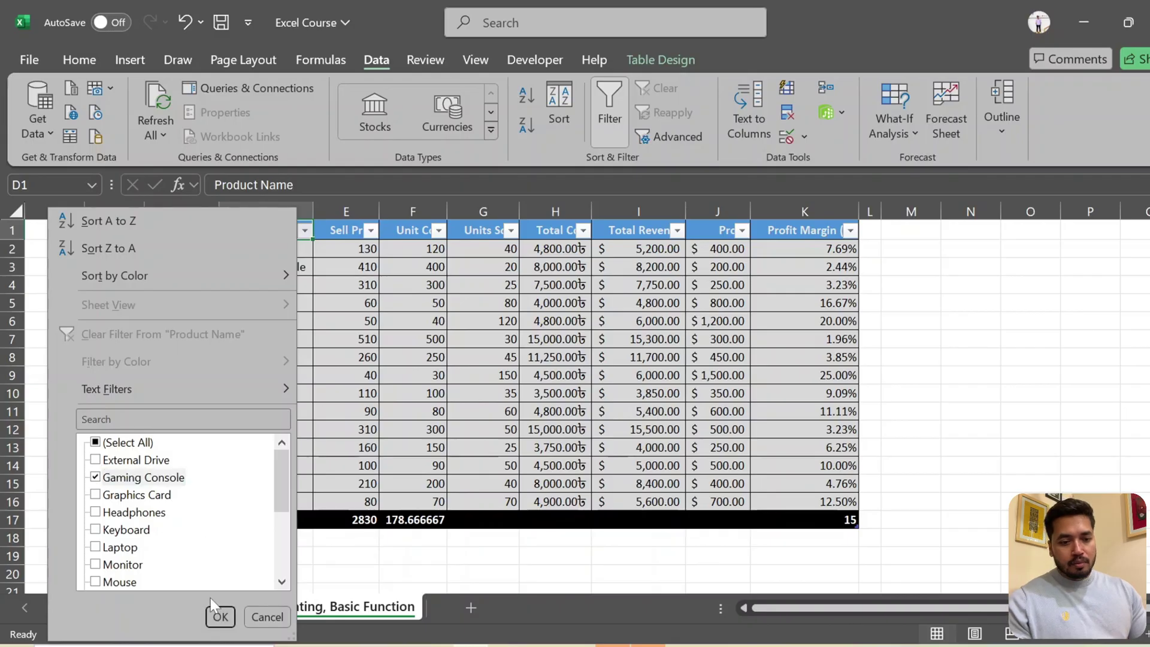
pyautogui.click(220, 616)
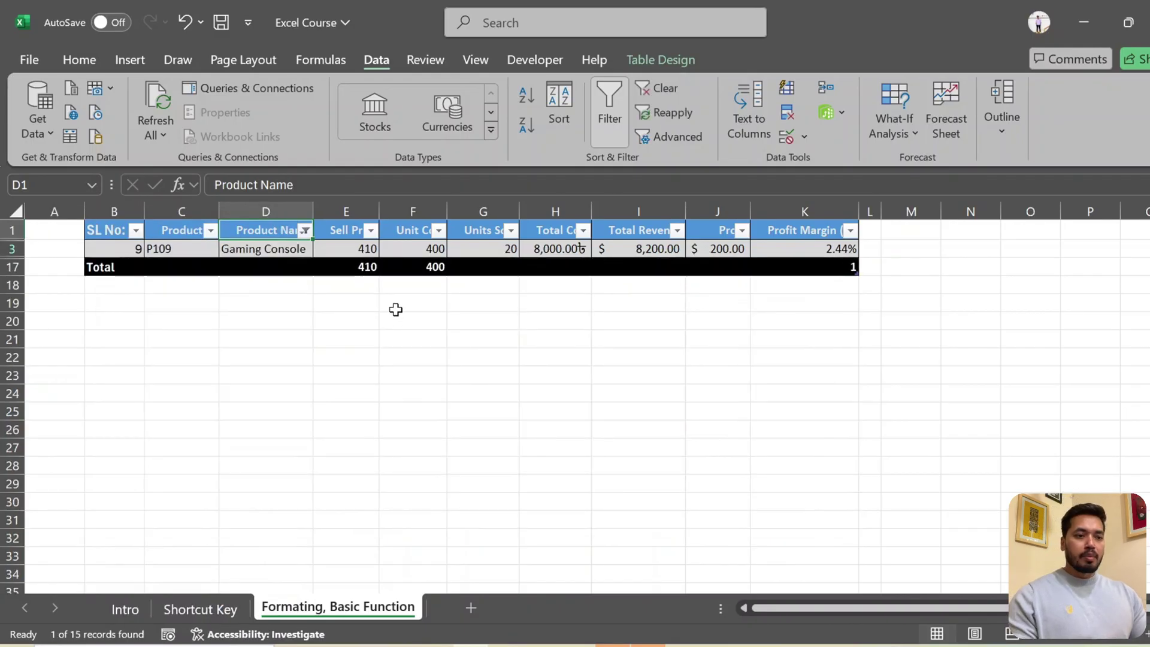
# Check the Total Cost formula of the Gaming Console row in H3.
pyautogui.press('Down')
pyautogui.press('Right')
pyautogui.press('Right')
pyautogui.press('Right')
pyautogui.press('Right')
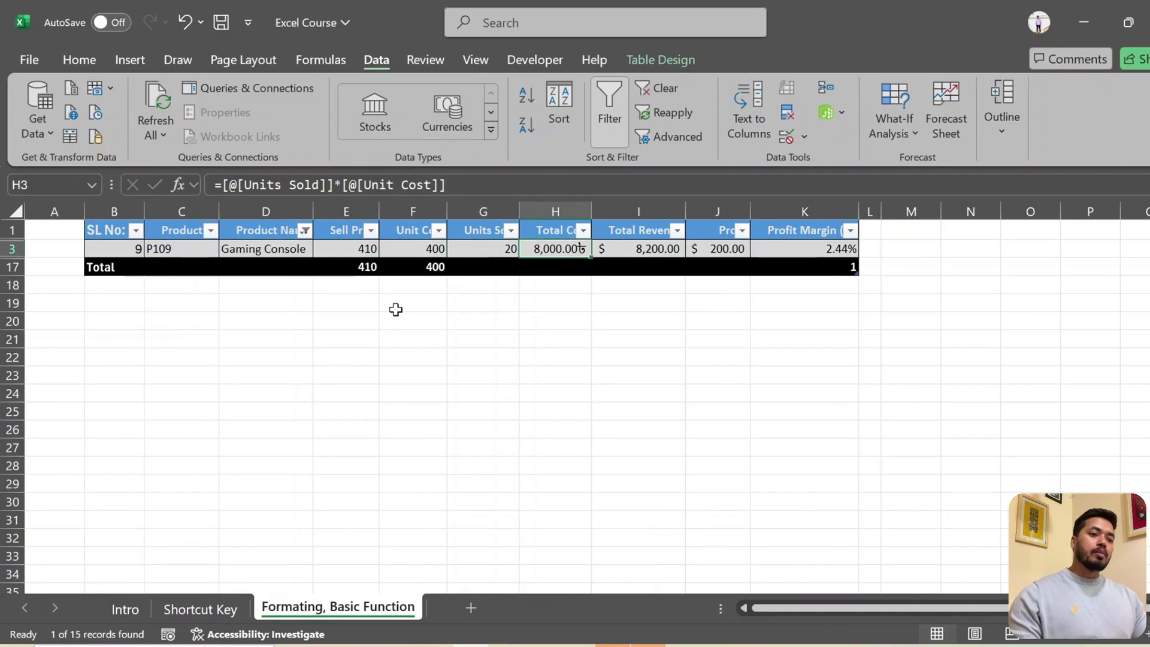